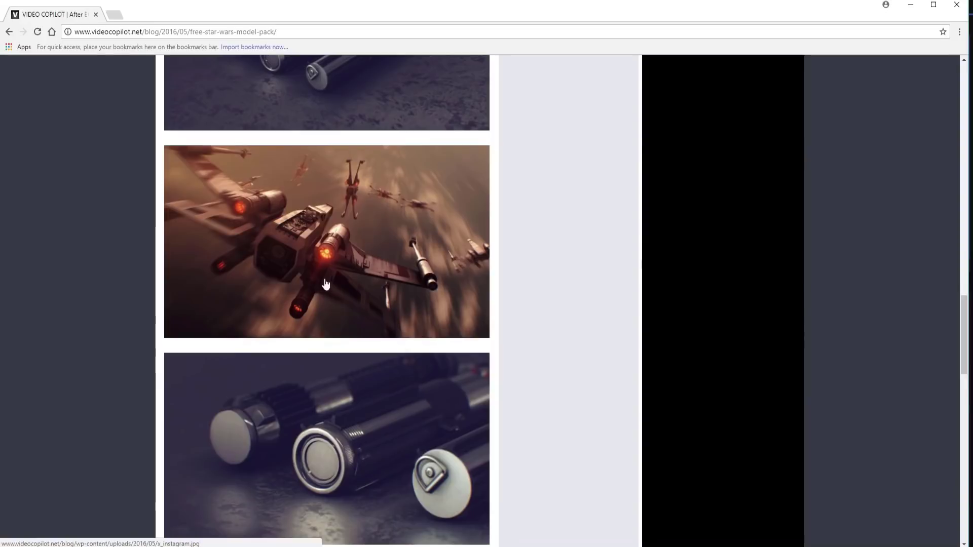
- Download the alternate JPG map texture files for the Star Wars model pack
{"action": "left_click_drag", "start_coordinate": [965, 337], "coordinate": [902, 187]}
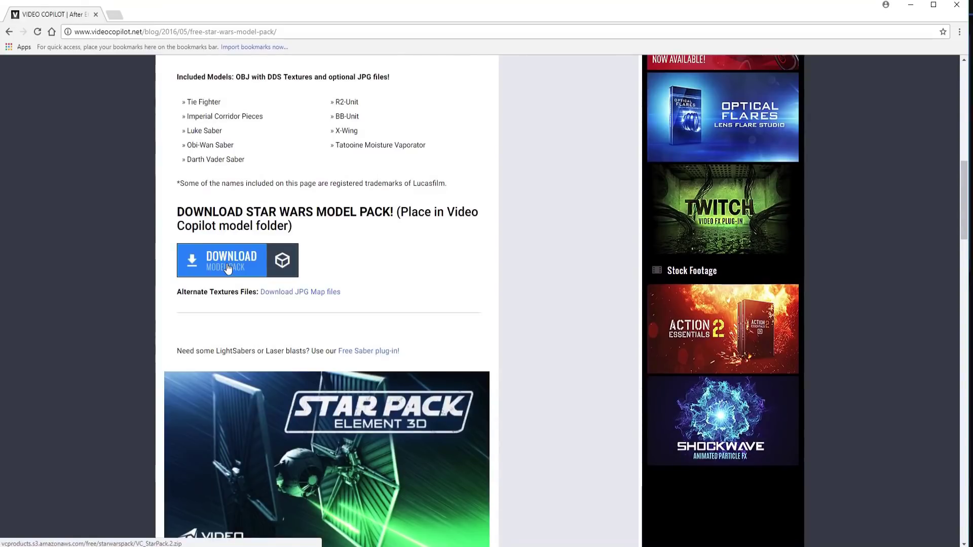
{"action": "left_click", "coordinate": [294, 293]}
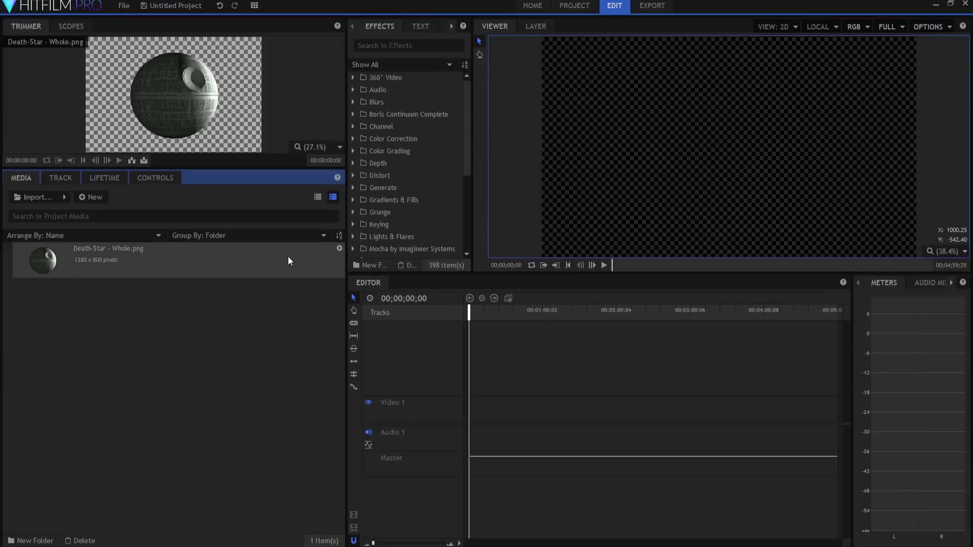
- Import the 3D model X-Fighter.obj into the project
{"action": "left_click", "coordinate": [65, 198]}
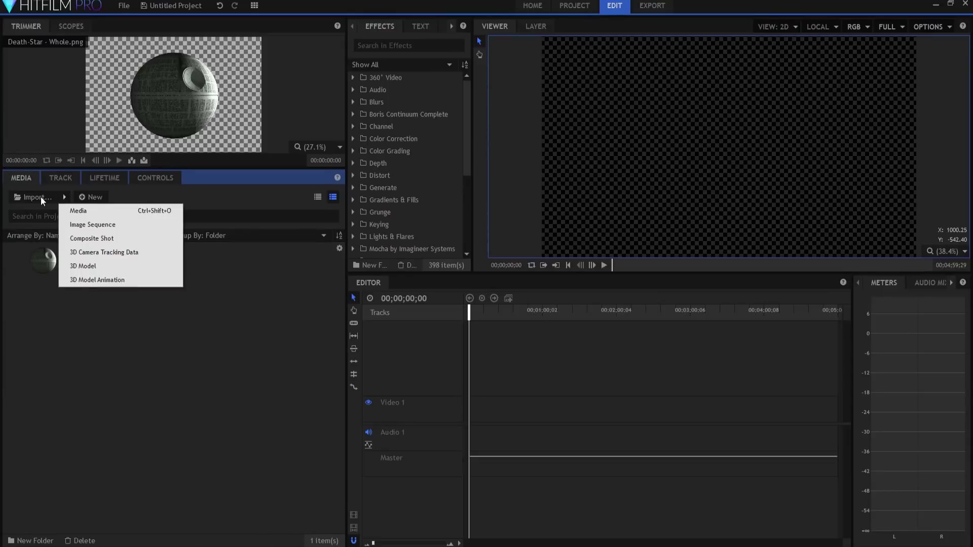
{"action": "left_click", "coordinate": [87, 267]}
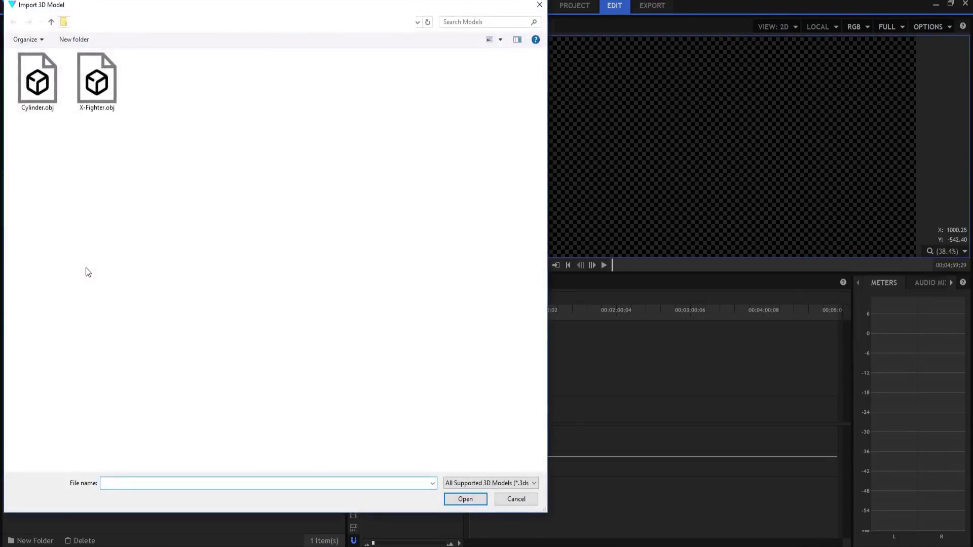
{"action": "double_click", "coordinate": [97, 87]}
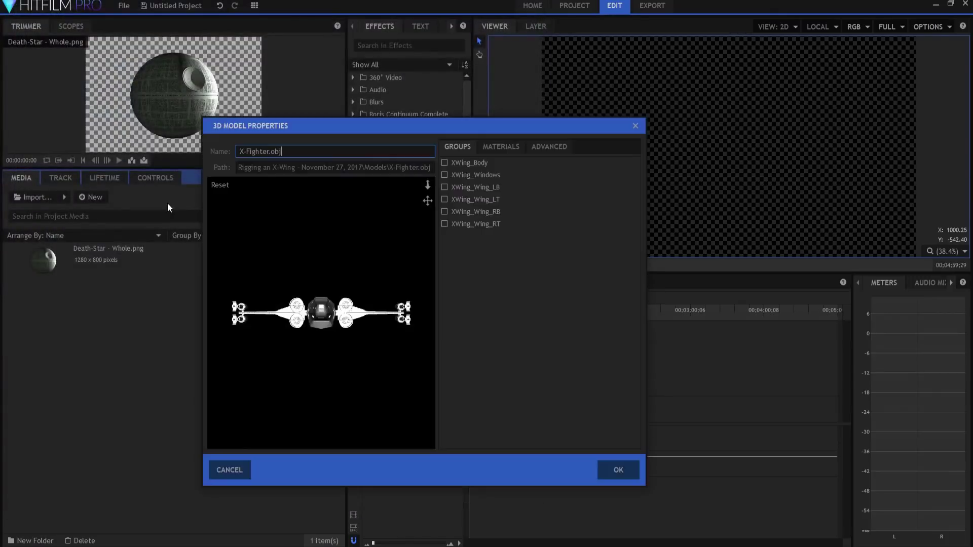
- Enable all six model groups: XWing_Body, XWing_Windows, and the LB, LT, RB and RT wings
{"action": "left_click_drag", "start_coordinate": [269, 352], "coordinate": [315, 379]}
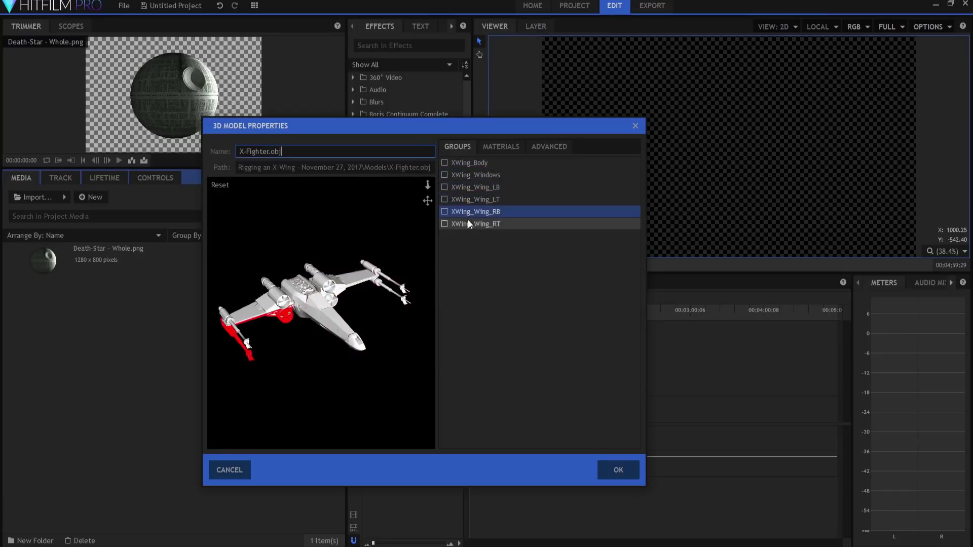
{"action": "left_click", "coordinate": [445, 223]}
{"action": "left_click", "coordinate": [445, 211]}
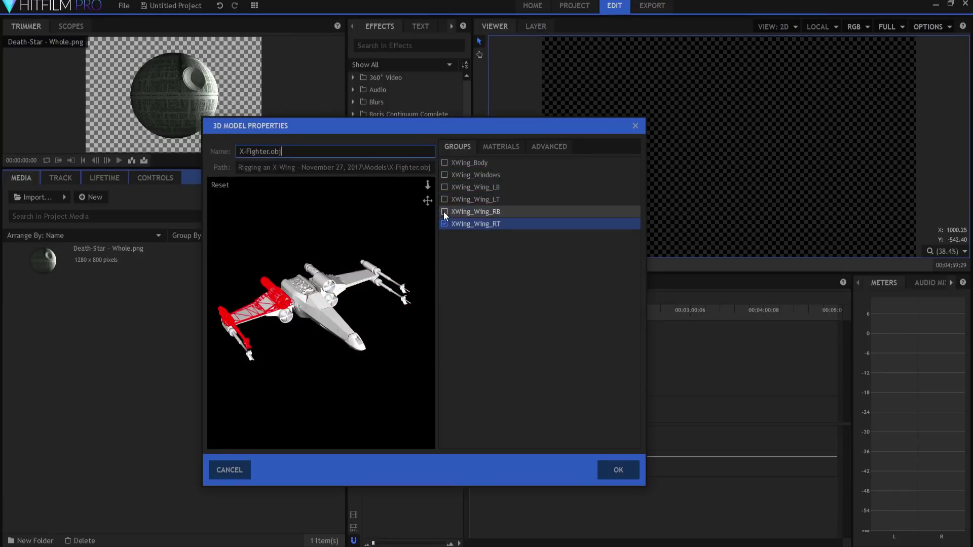
{"action": "left_click", "coordinate": [445, 198]}
{"action": "left_click", "coordinate": [445, 187]}
{"action": "left_click", "coordinate": [445, 175]}
{"action": "left_click", "coordinate": [444, 162]}
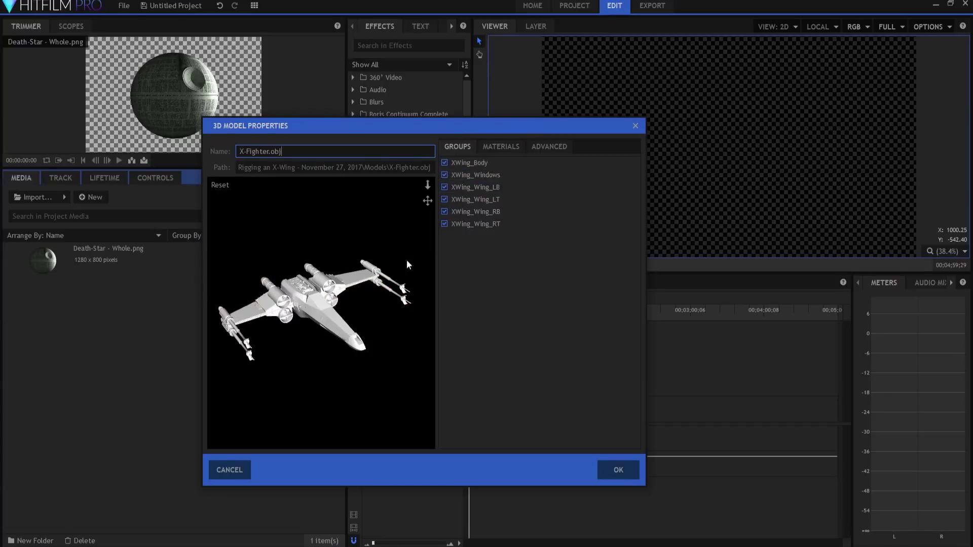
- Assign XWing_Diffuse_01.jpg as the diffuse map of the model's DefaultMaterial
{"action": "left_click", "coordinate": [505, 145]}
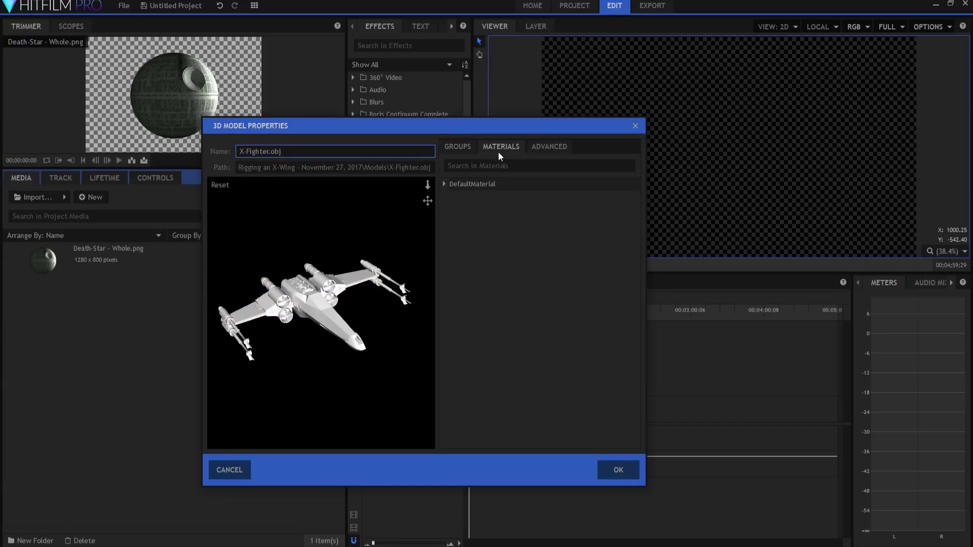
{"action": "left_click", "coordinate": [443, 184]}
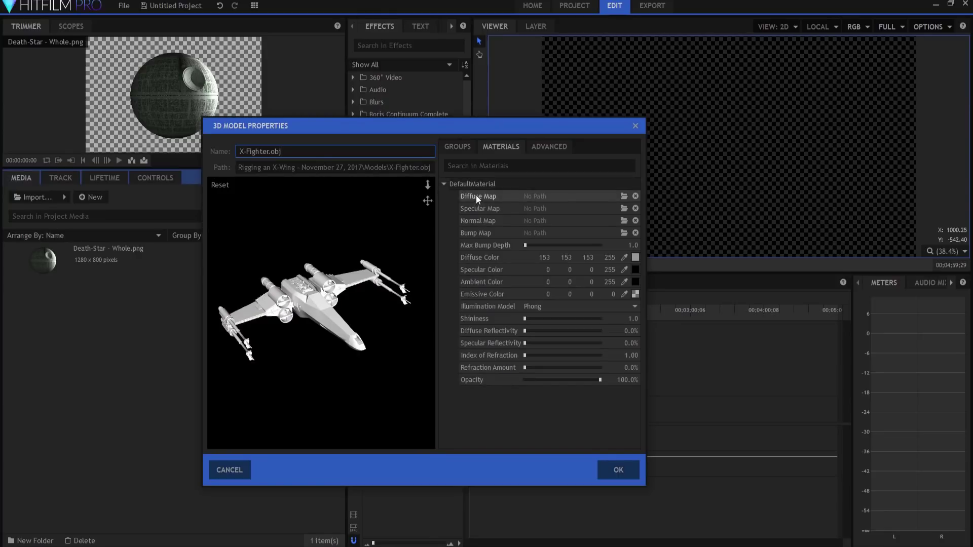
{"action": "left_click", "coordinate": [623, 196]}
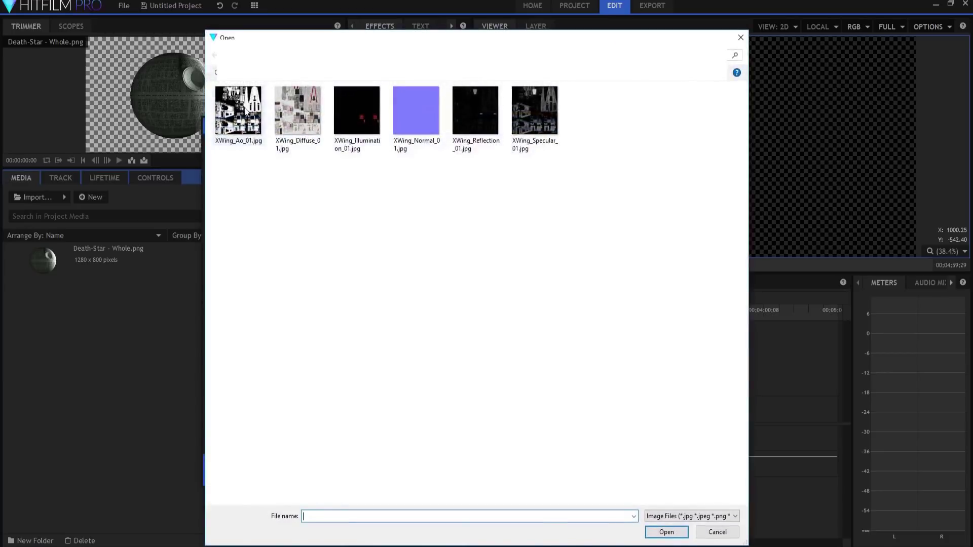
{"action": "double_click", "coordinate": [307, 123]}
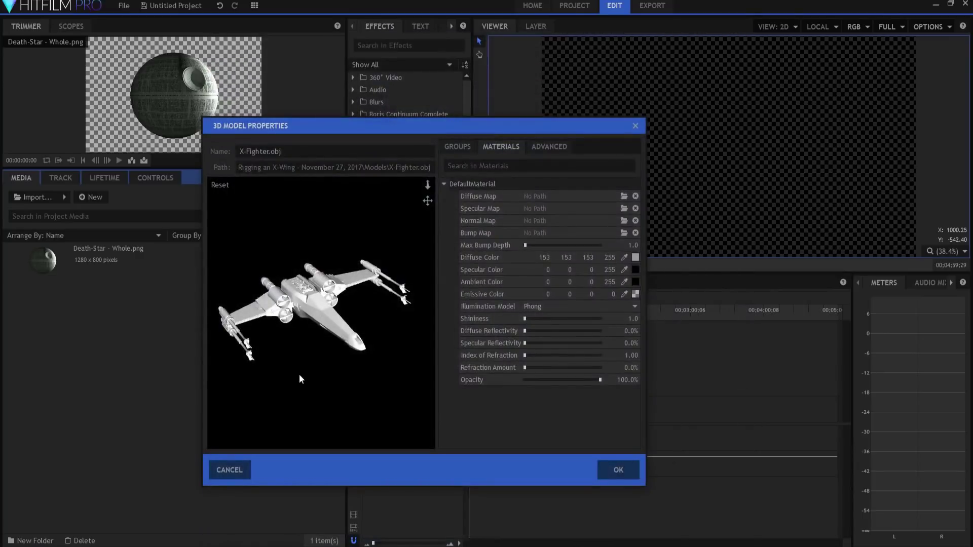
{"action": "left_click_drag", "start_coordinate": [290, 353], "coordinate": [312, 337]}
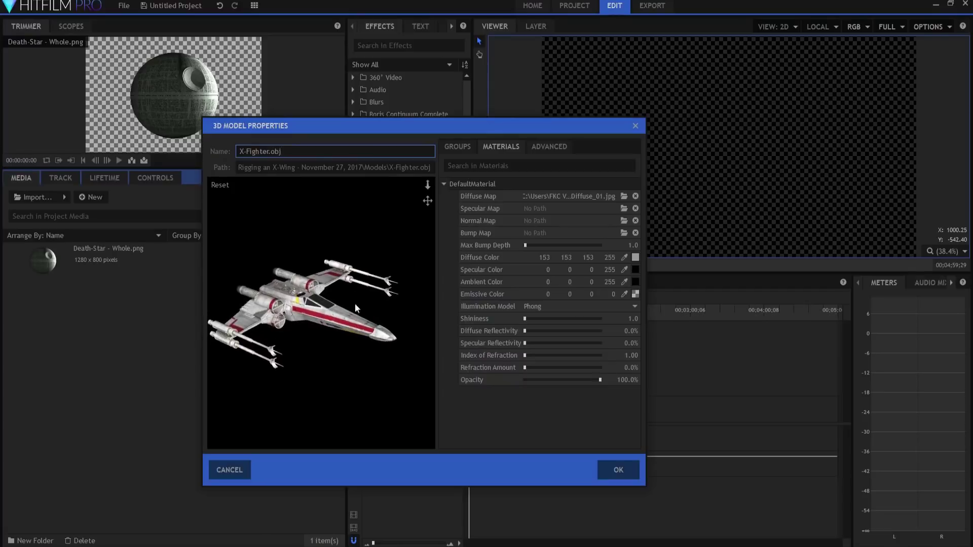
- Assign XWing_Specular_01.jpg as the specular map, XWing_Normal_01.jpg as the normal map and XWing_Reflection_01.jpg as the bump map
{"action": "left_click", "coordinate": [622, 209]}
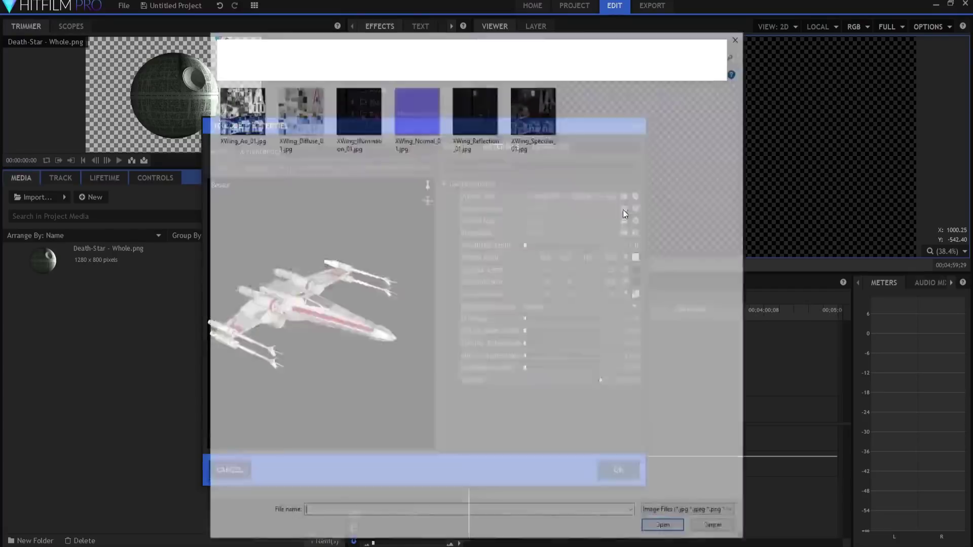
{"action": "double_click", "coordinate": [531, 120]}
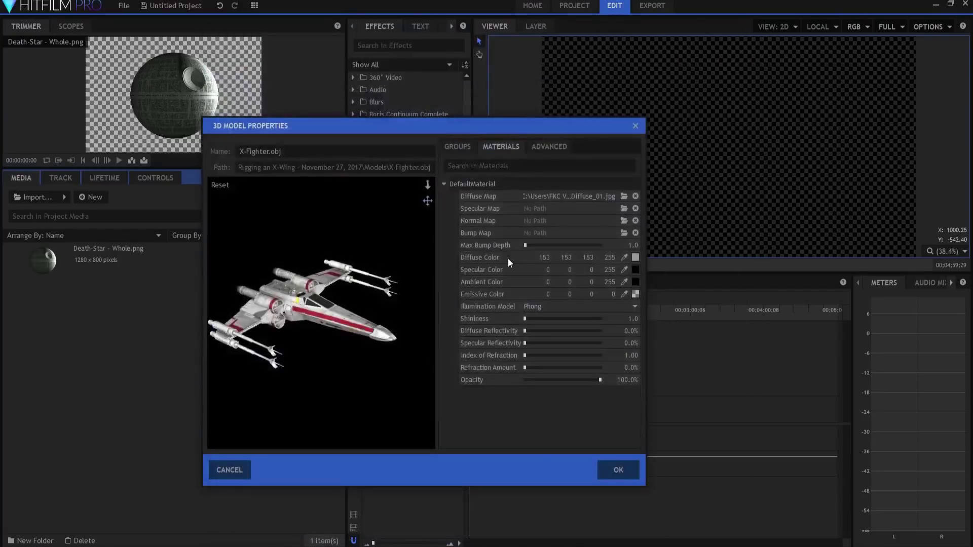
{"action": "left_click", "coordinate": [626, 221]}
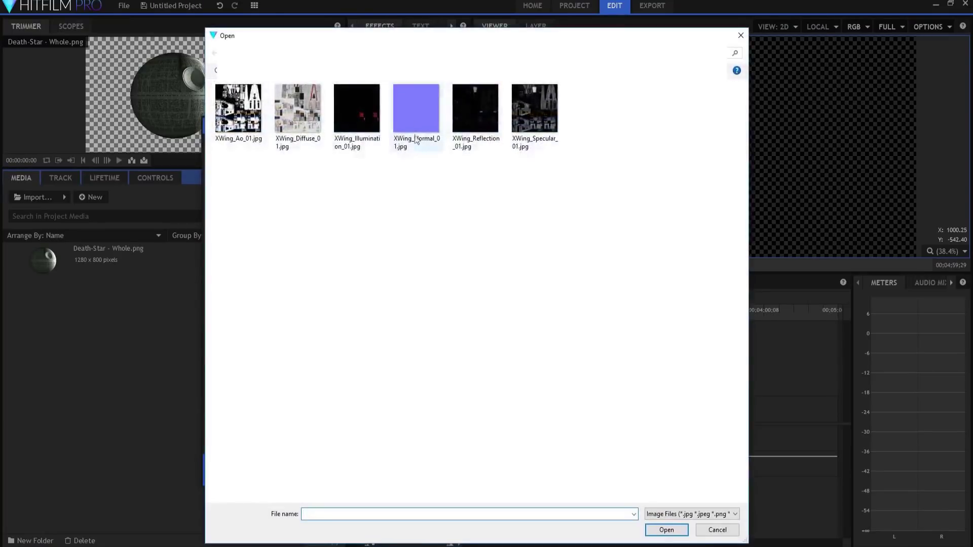
{"action": "double_click", "coordinate": [415, 112]}
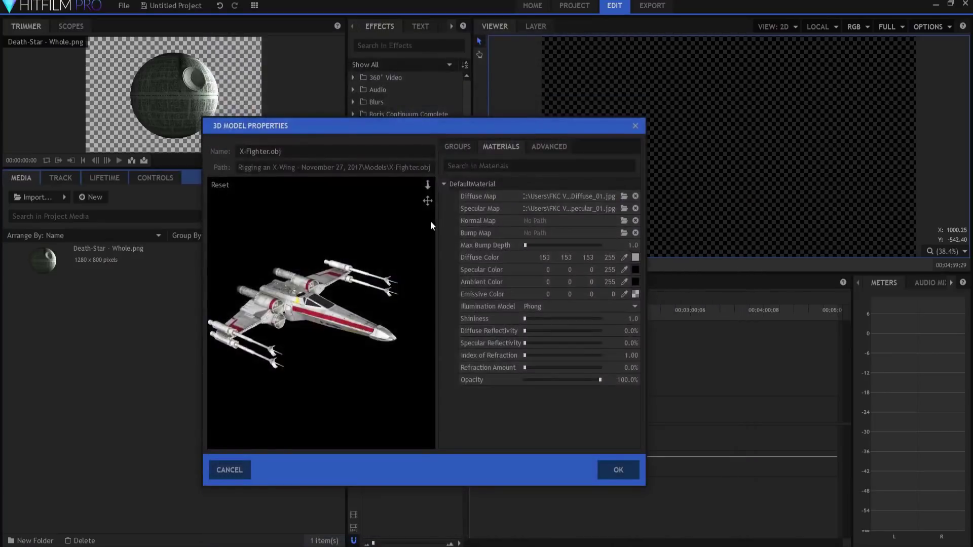
{"action": "left_click", "coordinate": [624, 234]}
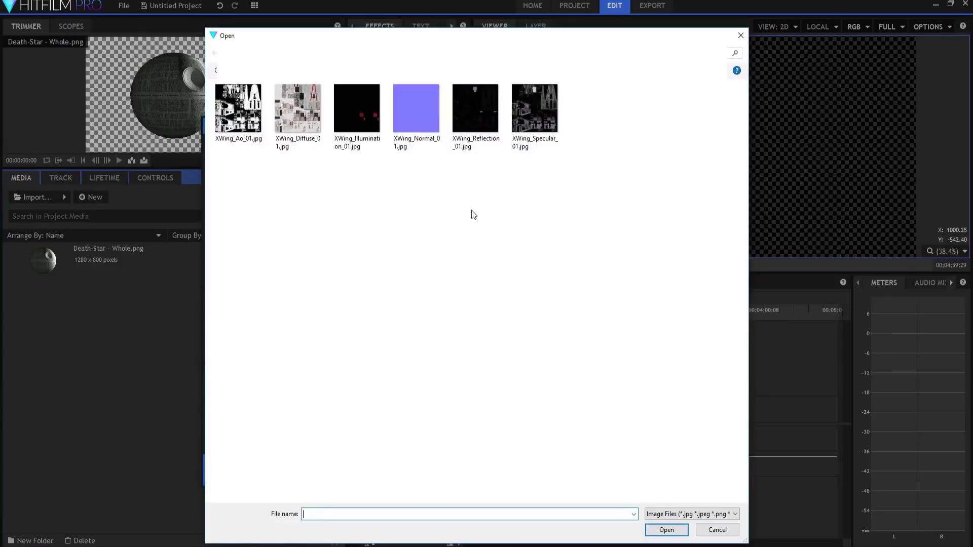
{"action": "double_click", "coordinate": [466, 116]}
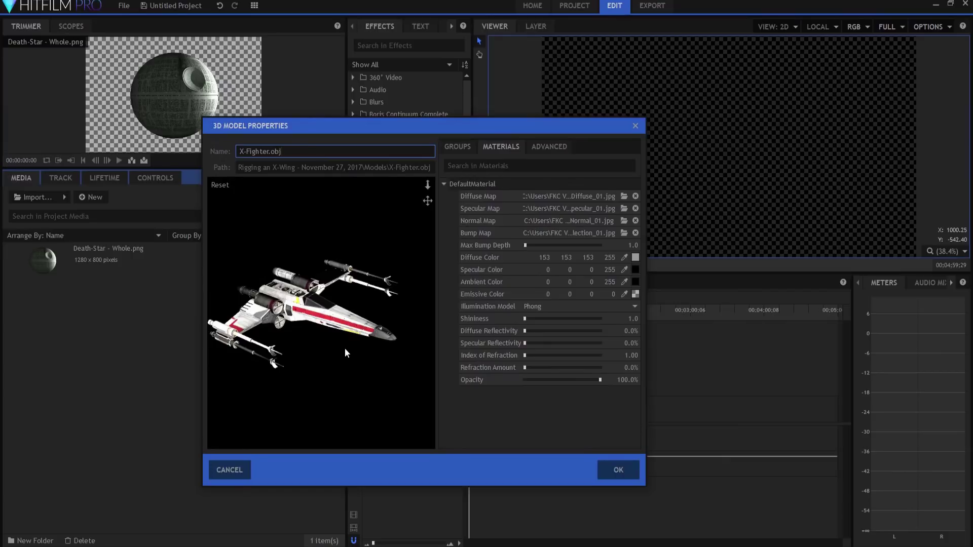
- Set the material's illumination model to Cook-Torrance and accept the 3D model properties
{"action": "left_click", "coordinate": [545, 306]}
{"action": "left_click", "coordinate": [553, 330]}
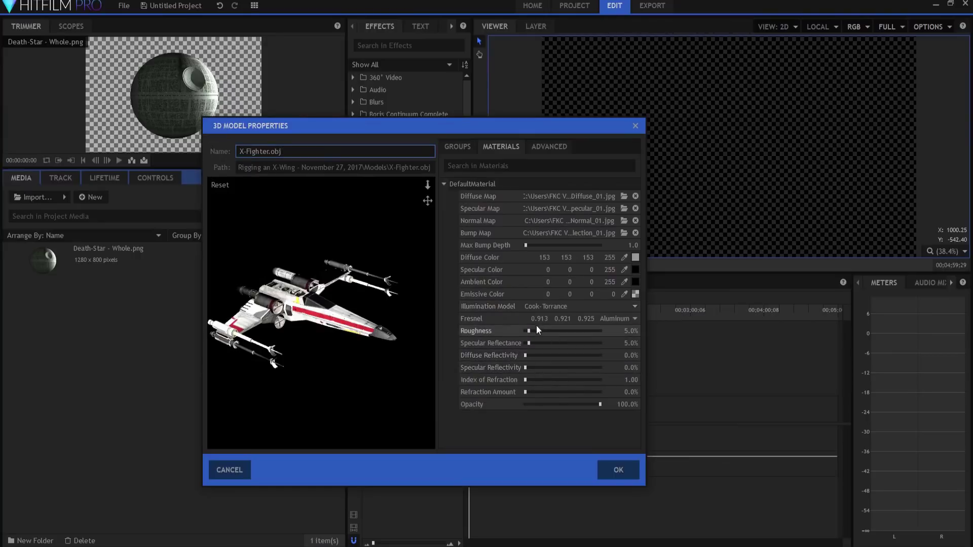
{"action": "left_click", "coordinate": [618, 470]}
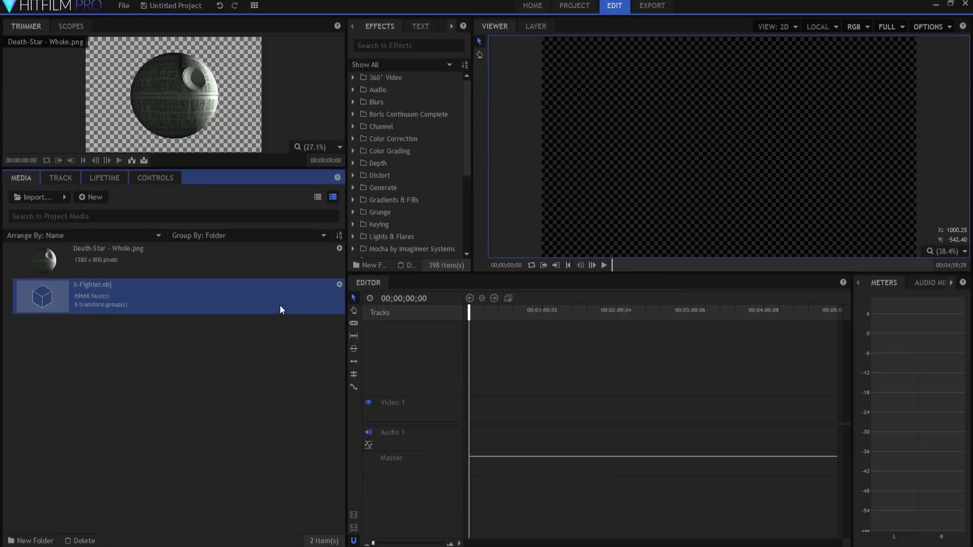
- Create a new 1080p Full HD composite shot with a duration of 5 seconds
{"action": "left_click", "coordinate": [90, 198]}
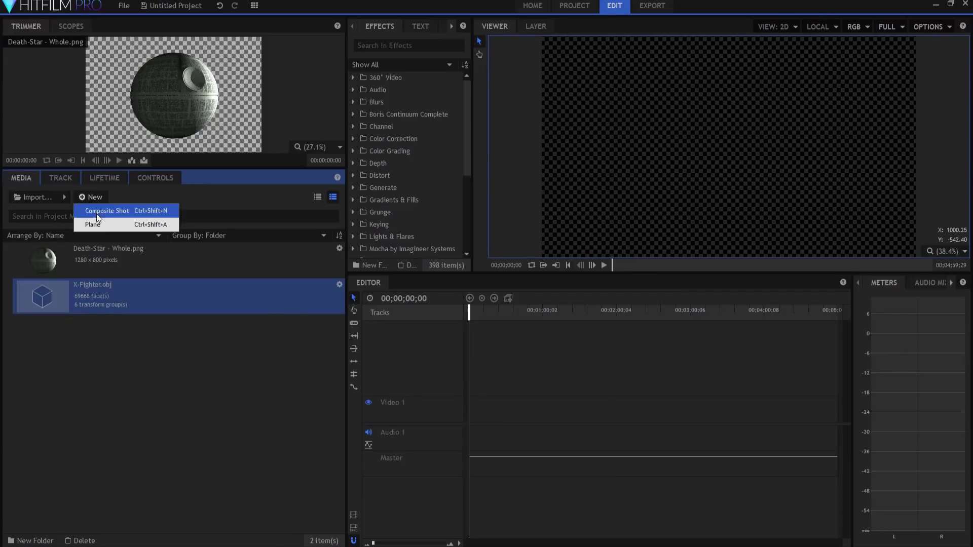
{"action": "left_click", "coordinate": [96, 214]}
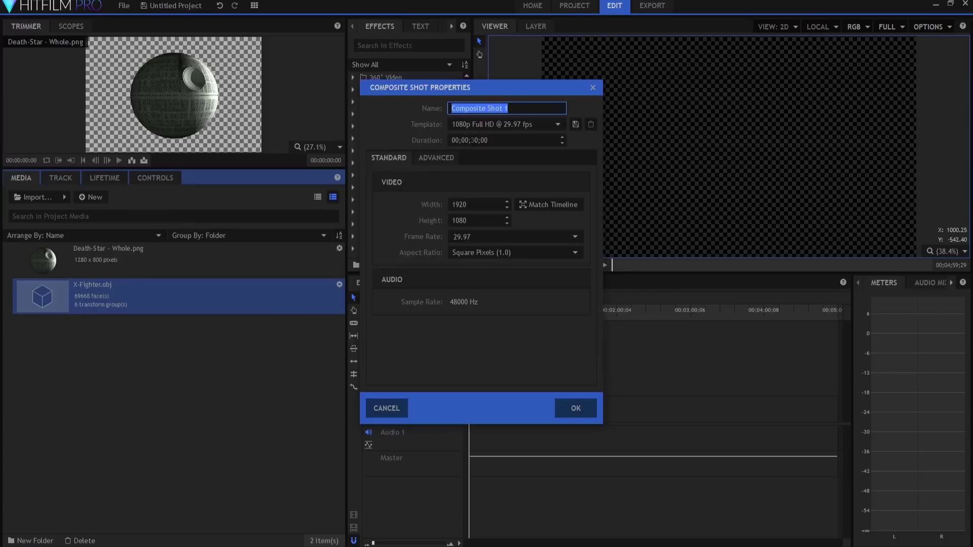
{"action": "left_click", "coordinate": [475, 141]}
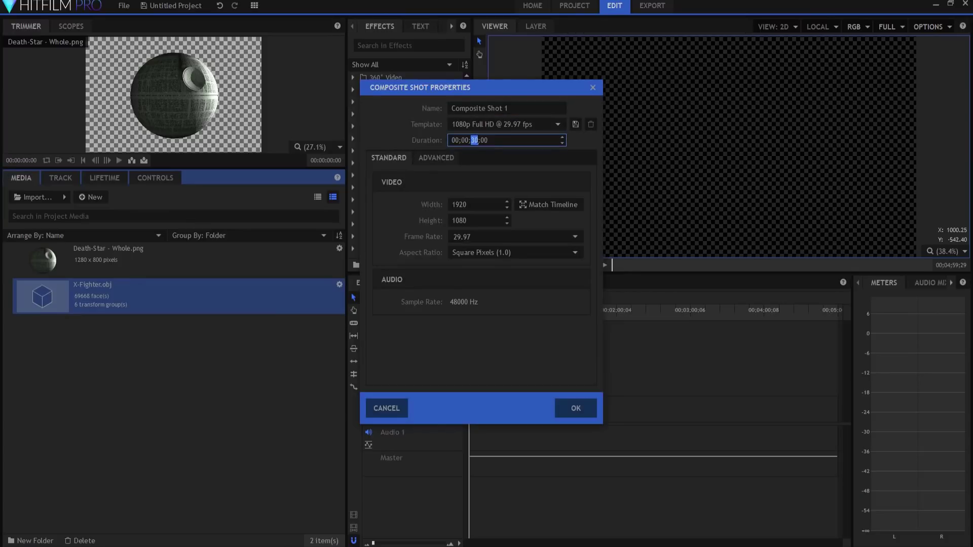
{"action": "type", "text": "5"}
{"action": "key", "text": "Return"}
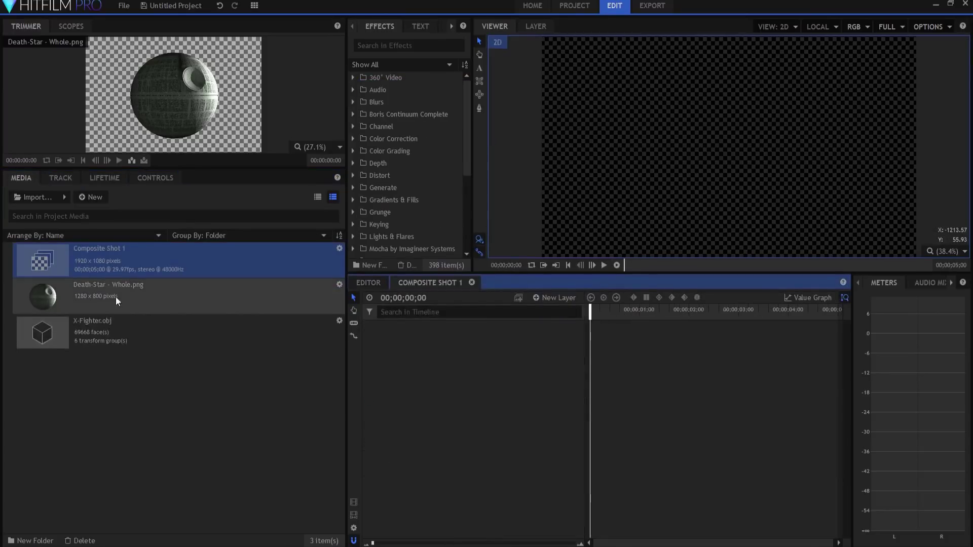
- Add X-Fighter.obj to the composite shot's timeline and create a camera layer
{"action": "left_click_drag", "start_coordinate": [75, 340], "coordinate": [483, 340]}
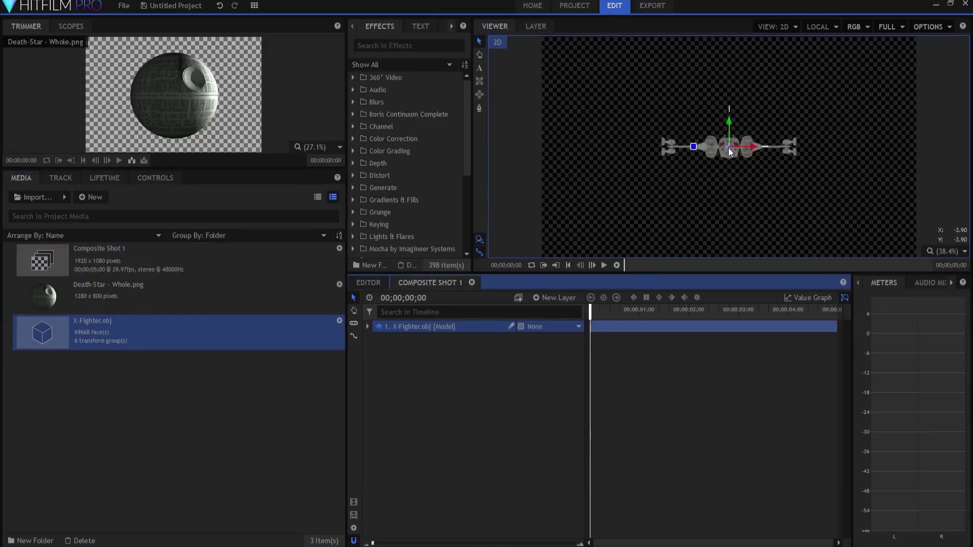
{"action": "left_click", "coordinate": [548, 297]}
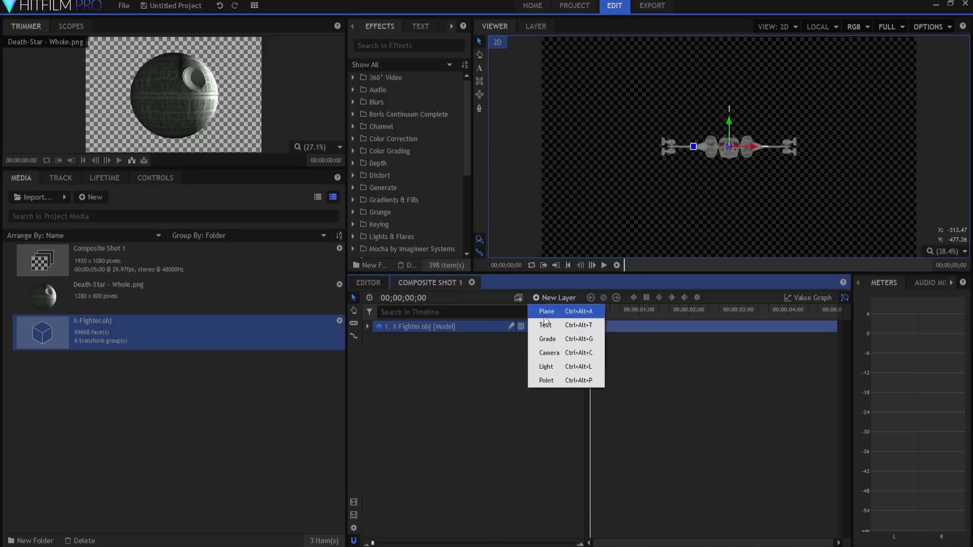
{"action": "left_click", "coordinate": [547, 353]}
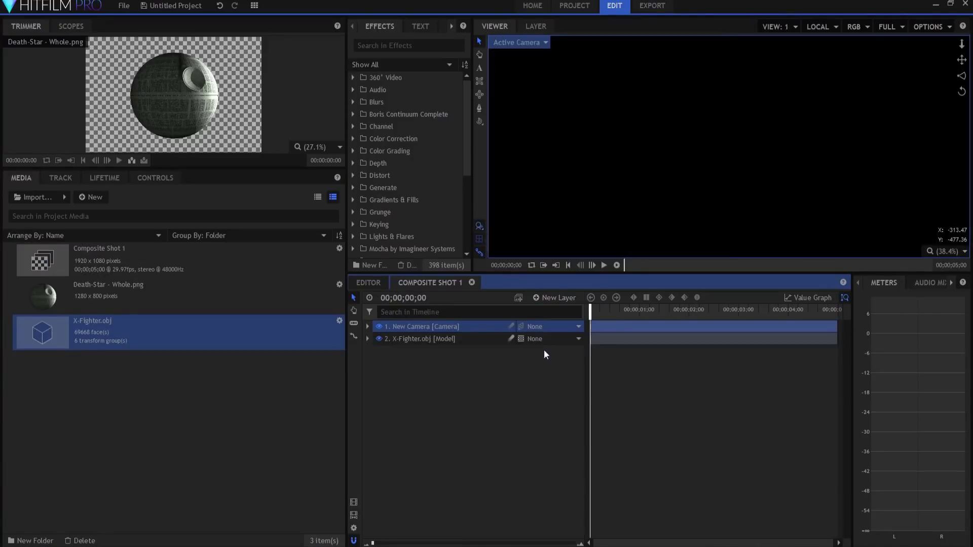
- Create a point layer and name it "X-Wing Matser Control Point"
{"action": "left_click", "coordinate": [554, 298]}
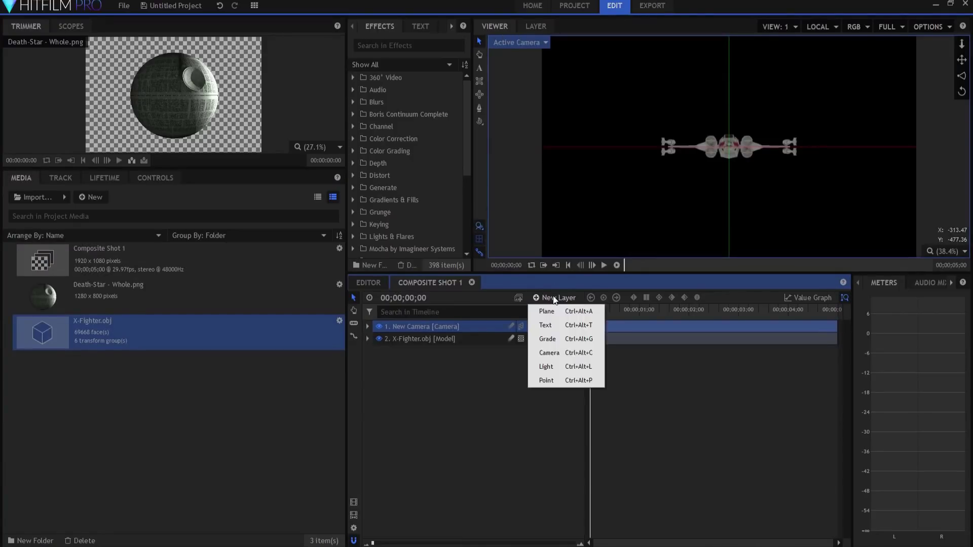
{"action": "left_click", "coordinate": [550, 380]}
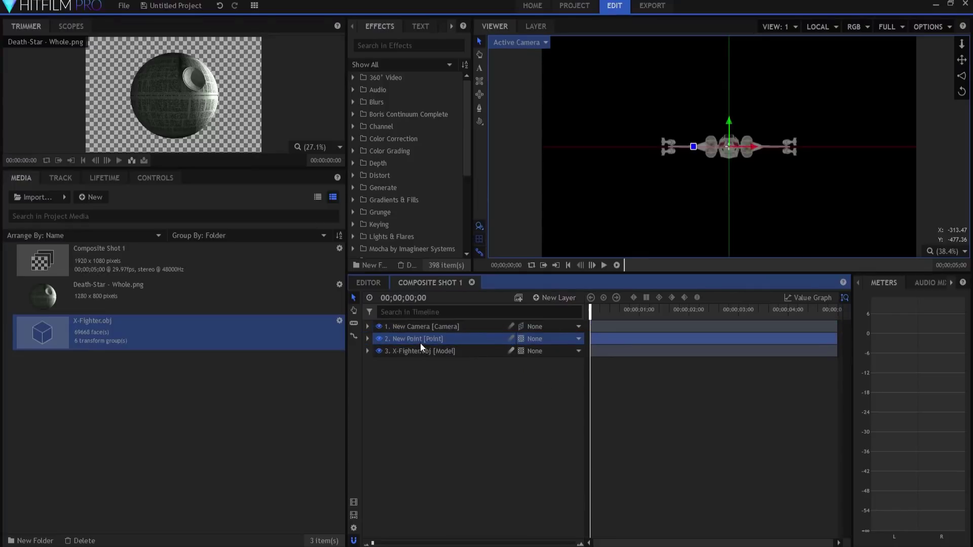
{"action": "double_click", "coordinate": [420, 338]}
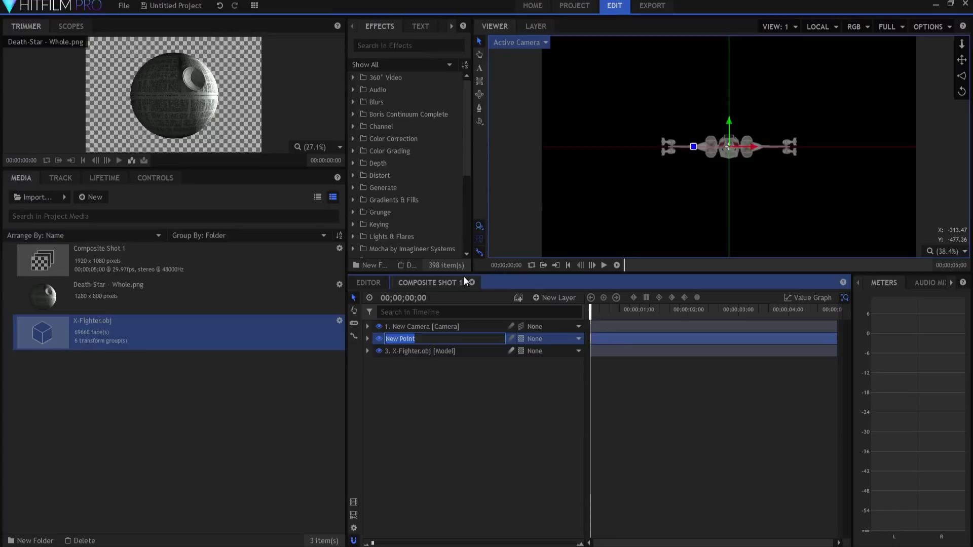
{"action": "type", "text": "X-W"}
{"action": "type", "text": "ing Matser"}
{"action": "type", "text": " Contrtol"}
{"action": "type", "text": " Point"}
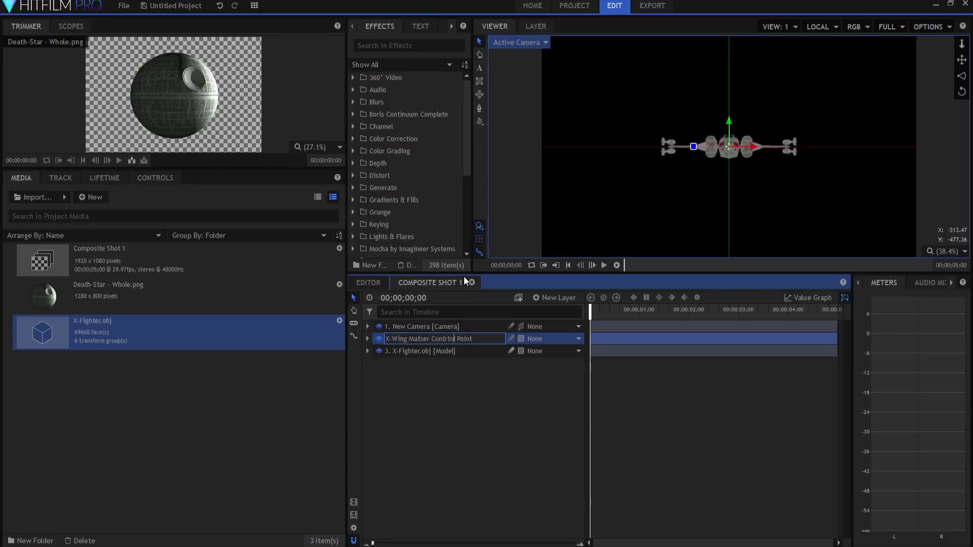
{"action": "key", "text": "Return"}
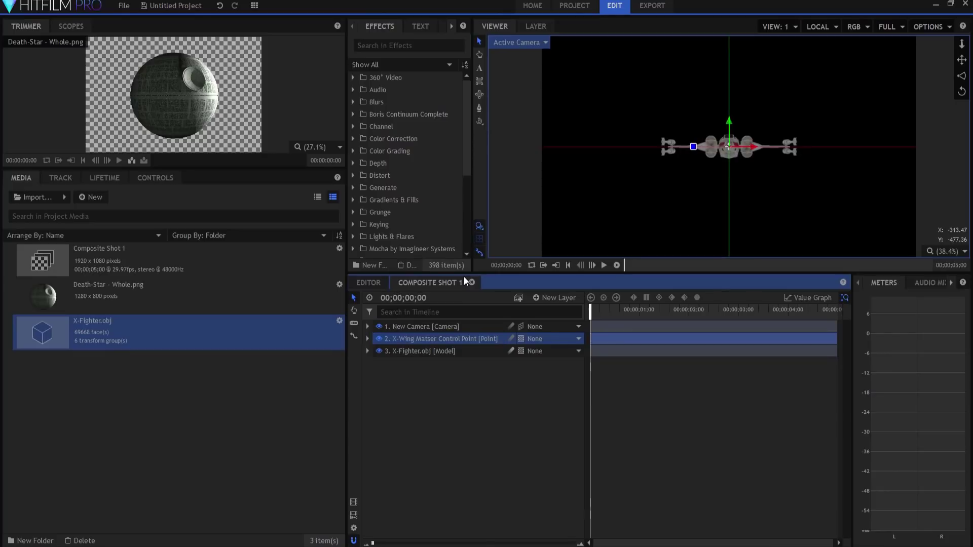
- Correct the point layer's name to "X-Wing Master Control Point" and convert the layer to a 3D plane
{"action": "left_click", "coordinate": [415, 351]}
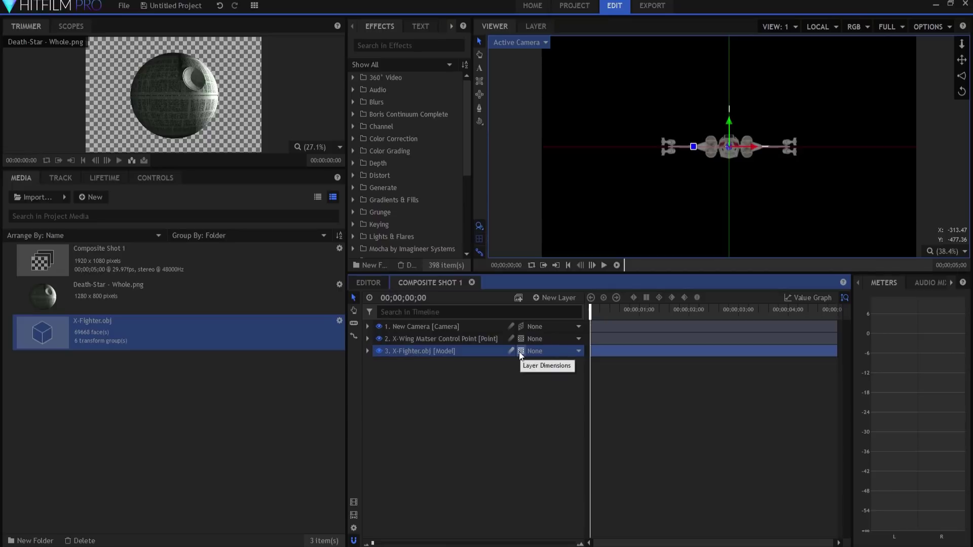
{"action": "left_click", "coordinate": [428, 339]}
{"action": "key", "text": "F2"}
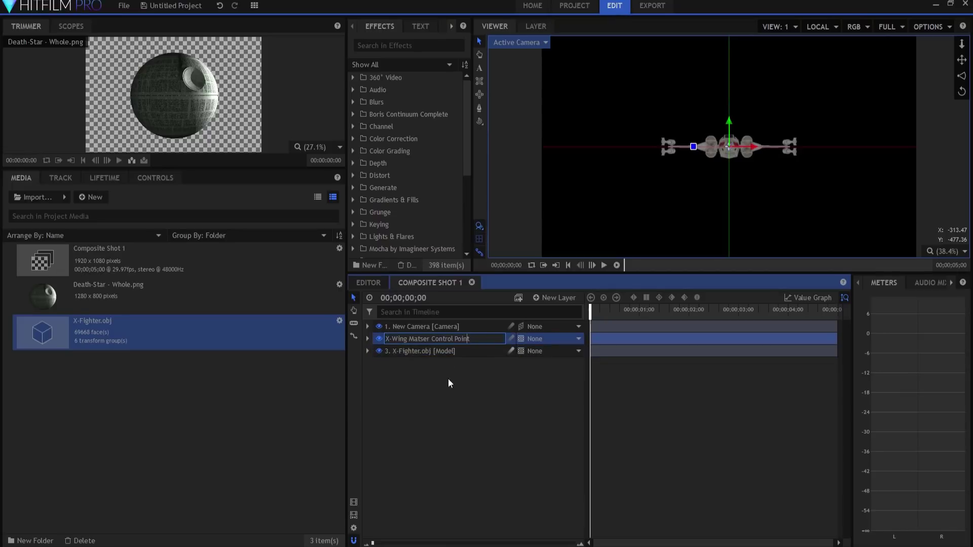
{"action": "key", "text": "Delete"}
{"action": "key", "text": "Delete"}
{"action": "type", "text": "st"}
{"action": "key", "text": "Return"}
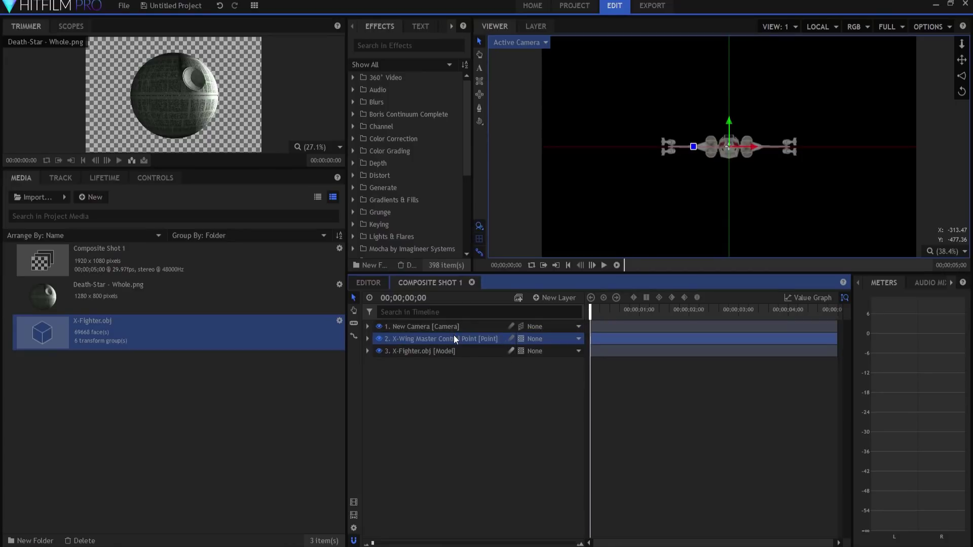
{"action": "left_click", "coordinate": [521, 339]}
{"action": "left_click", "coordinate": [532, 365]}
- Parent the X-Fighter model's XWing_Body and XWing_Windows groups to X-Wing Master Control Point
{"action": "left_click", "coordinate": [399, 351]}
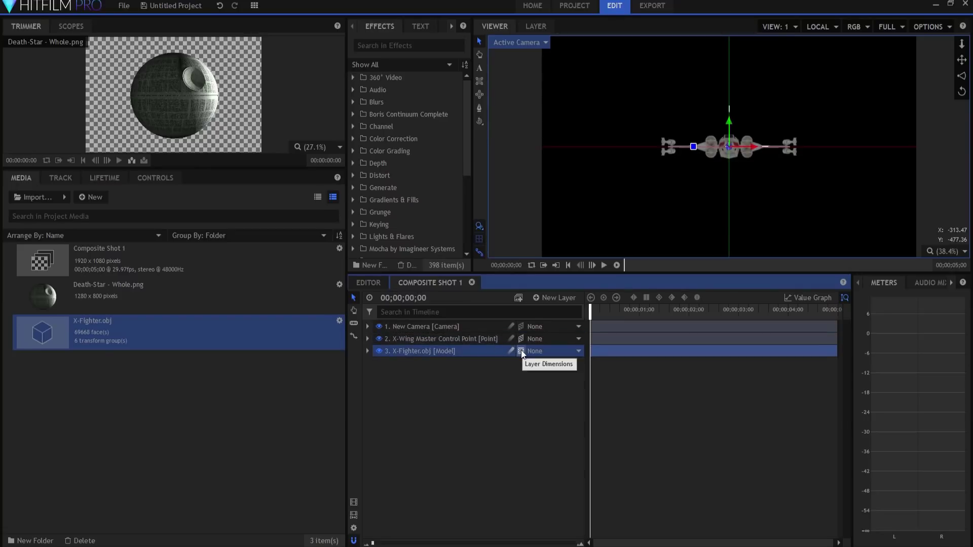
{"action": "left_click", "coordinate": [367, 351]}
{"action": "left_click", "coordinate": [377, 388]}
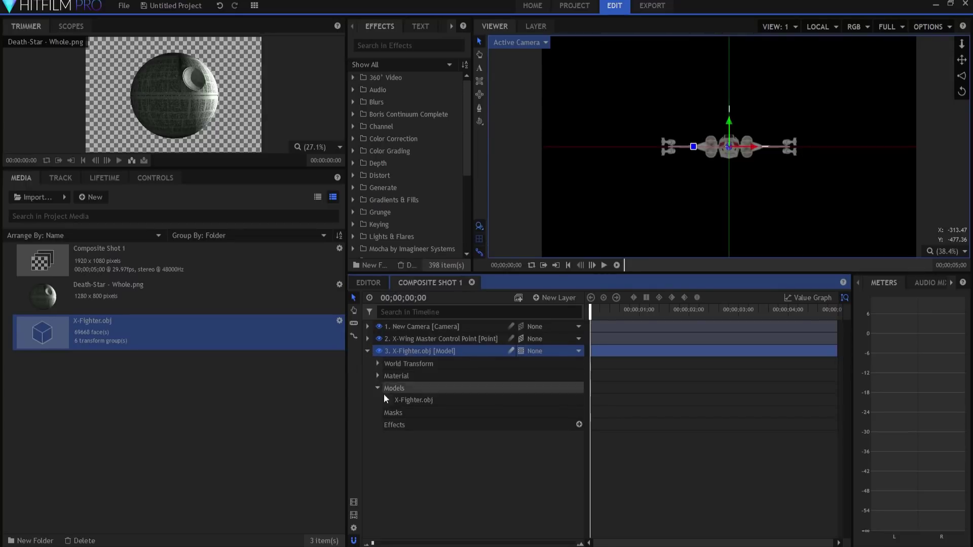
{"action": "left_click", "coordinate": [387, 400]}
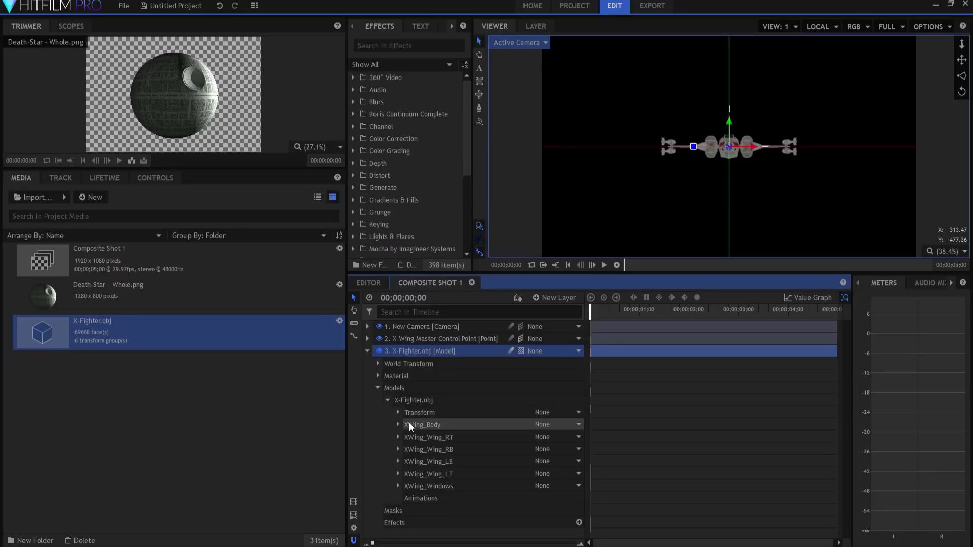
{"action": "left_click", "coordinate": [556, 424]}
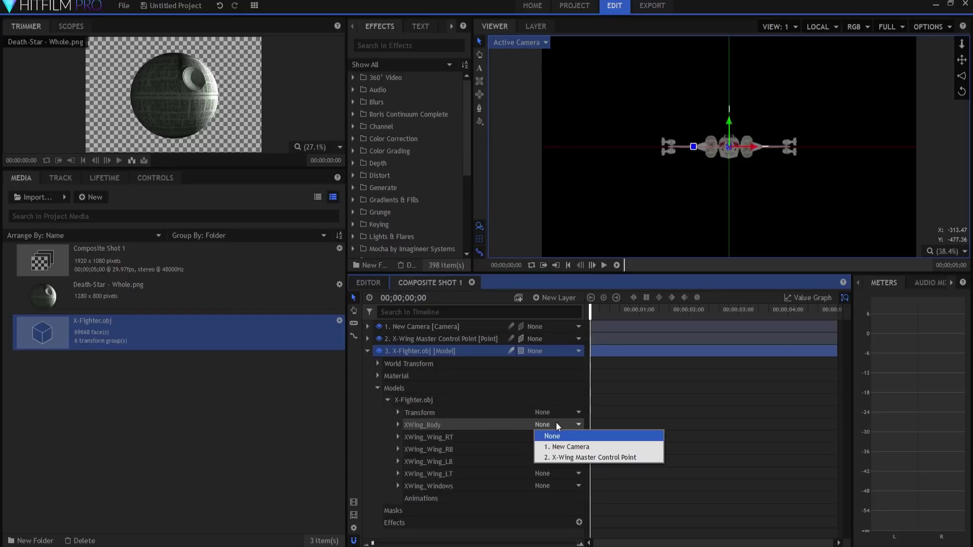
{"action": "left_click", "coordinate": [558, 457]}
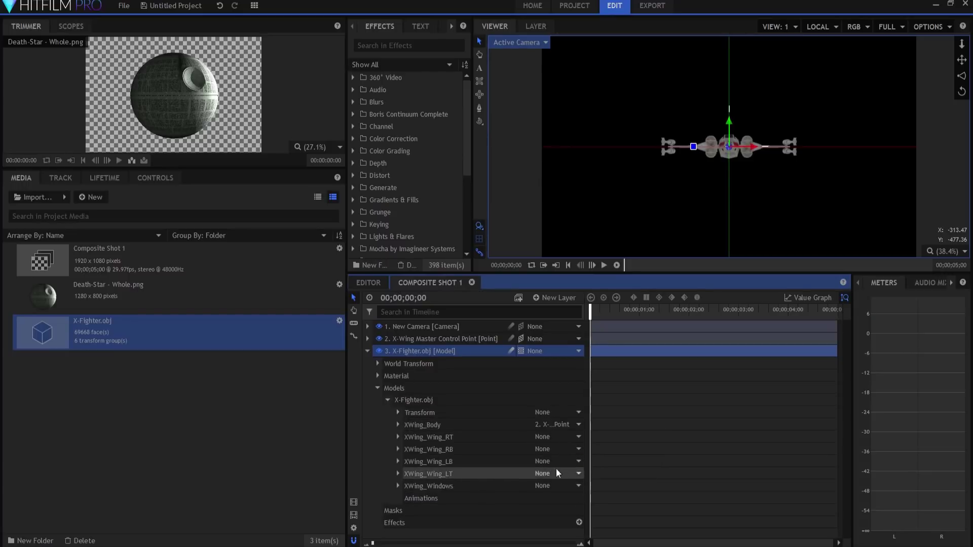
{"action": "left_click", "coordinate": [556, 485]}
{"action": "left_click", "coordinate": [566, 519]}
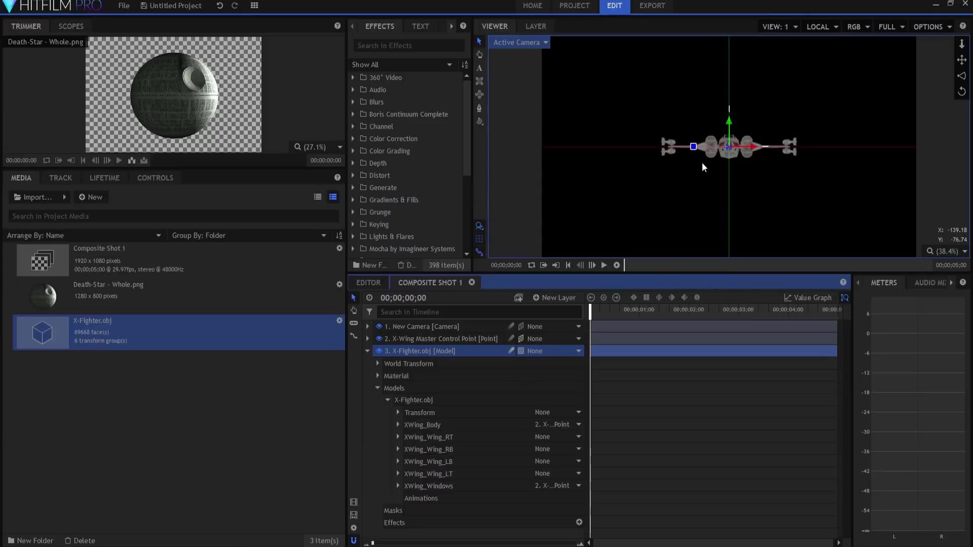
- Test the master control point's Y rotation on the body while viewing the X-Wing from an angle in the Perspective view
{"action": "left_click", "coordinate": [421, 340]}
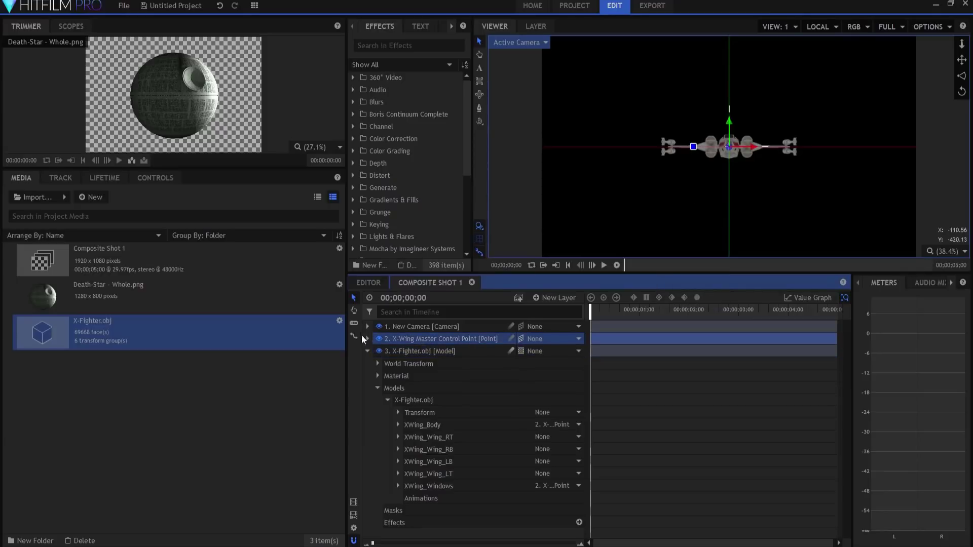
{"action": "left_click", "coordinate": [368, 339]}
{"action": "left_click", "coordinate": [379, 350]}
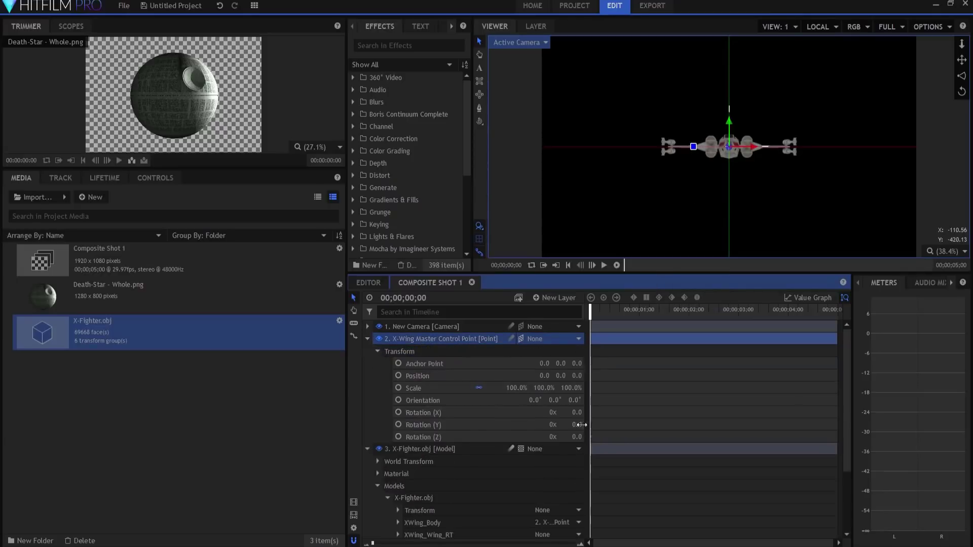
{"action": "mouse_move", "coordinate": [574, 425]}
{"action": "left_mouse_down"}
{"action": "mouse_move", "coordinate": [634, 425]}
{"action": "mouse_move", "coordinate": [573, 425]}
{"action": "left_mouse_up"}
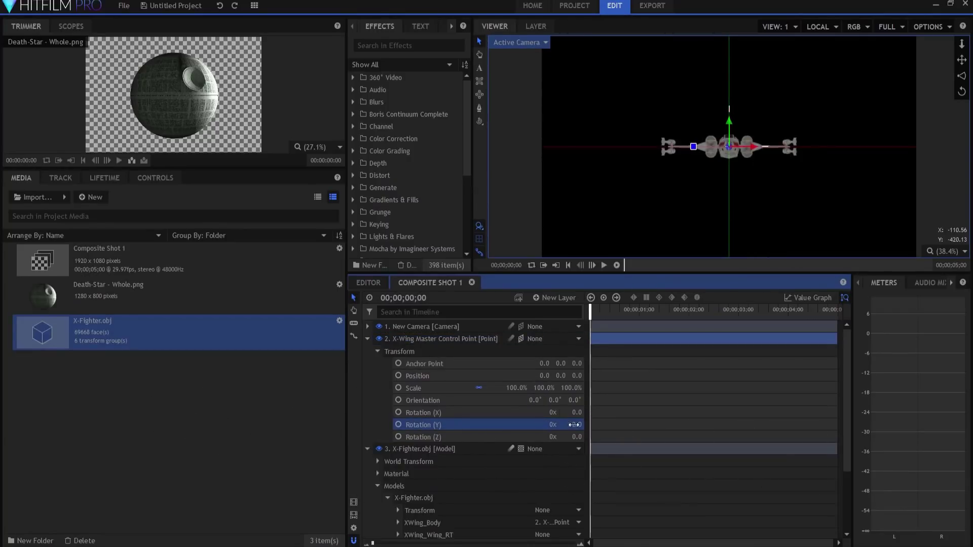
{"action": "left_click", "coordinate": [507, 69]}
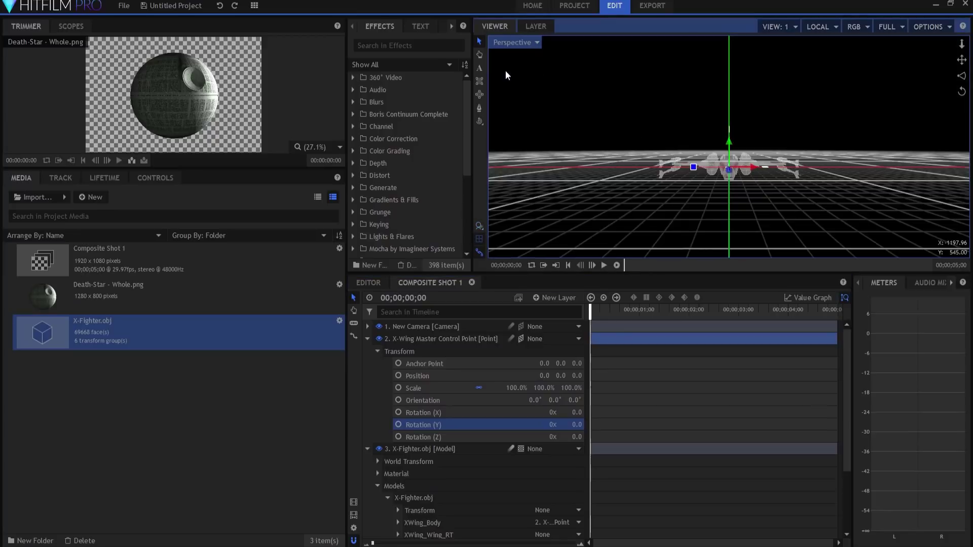
{"action": "left_click", "coordinate": [479, 121]}
{"action": "left_click_drag", "start_coordinate": [798, 206], "coordinate": [795, 234]}
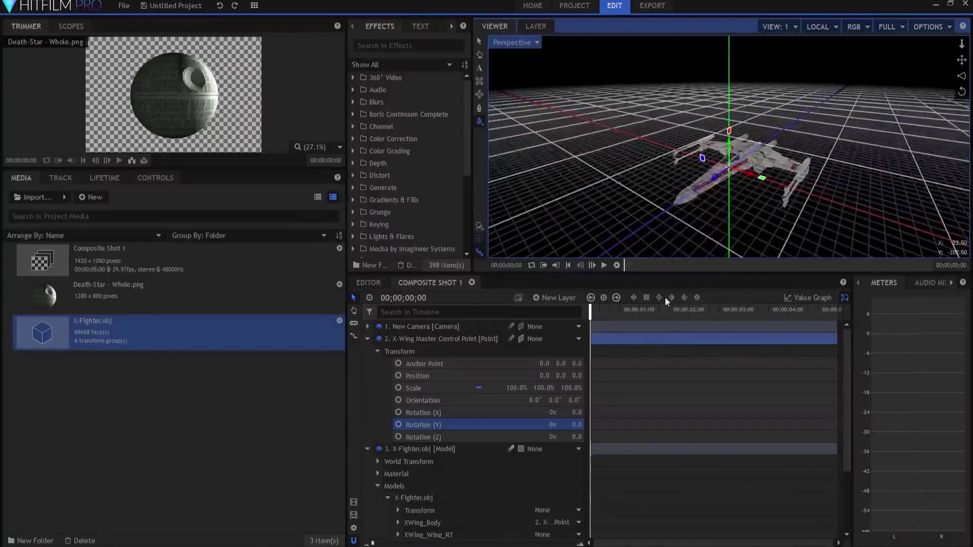
{"action": "left_click_drag", "start_coordinate": [577, 424], "coordinate": [581, 425]}
{"action": "left_click", "coordinate": [367, 339]}
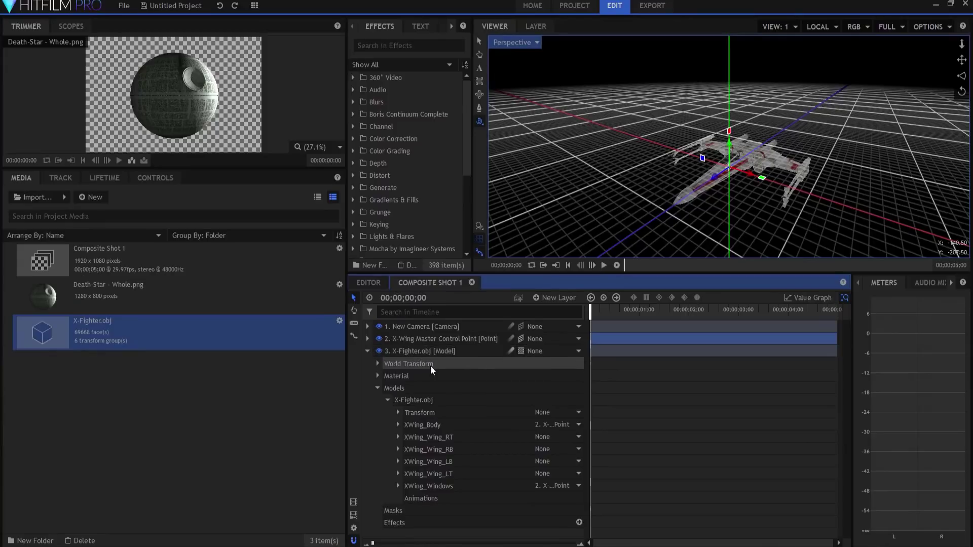
{"action": "left_click", "coordinate": [372, 352]}
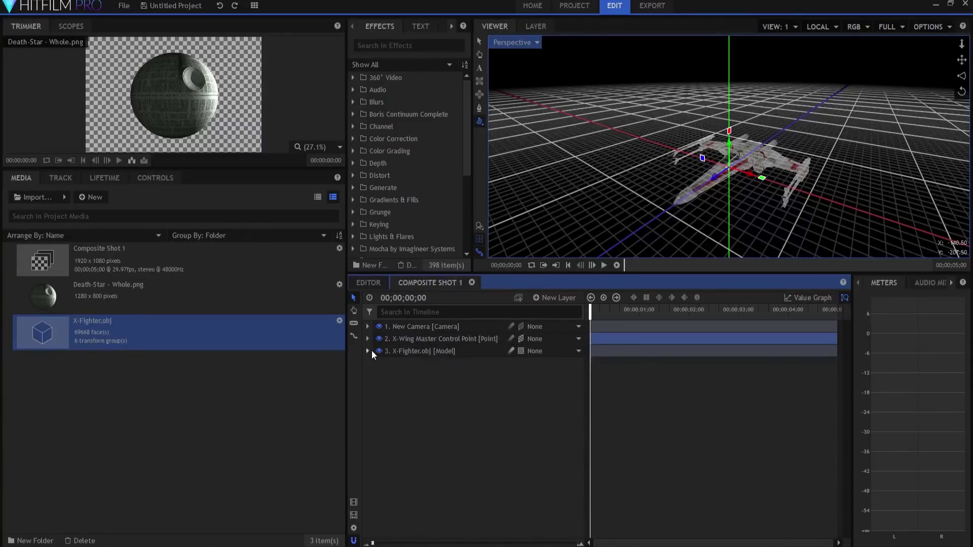
- Create a 3D plane point layer named "LB RT Wing" directly below the master control point layer
{"action": "left_click", "coordinate": [555, 300]}
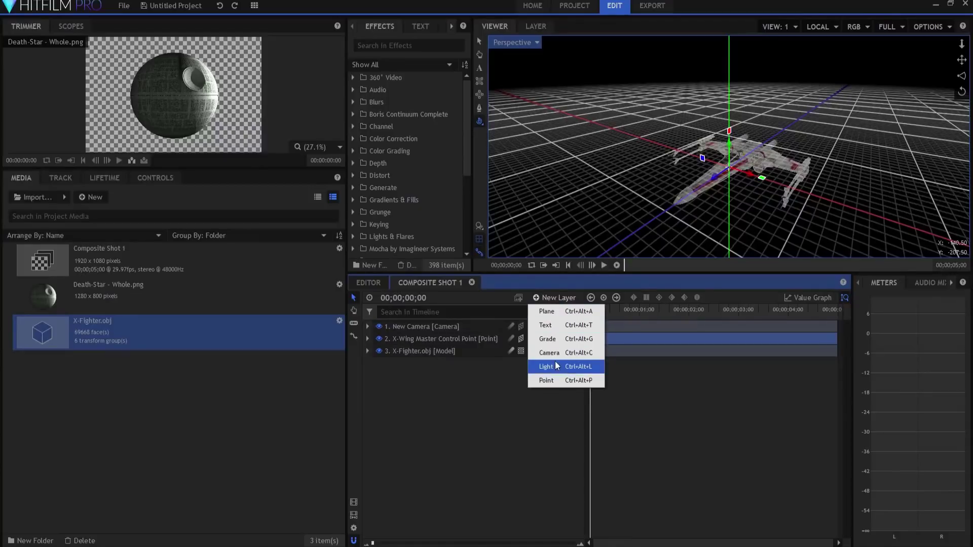
{"action": "left_click", "coordinate": [546, 380]}
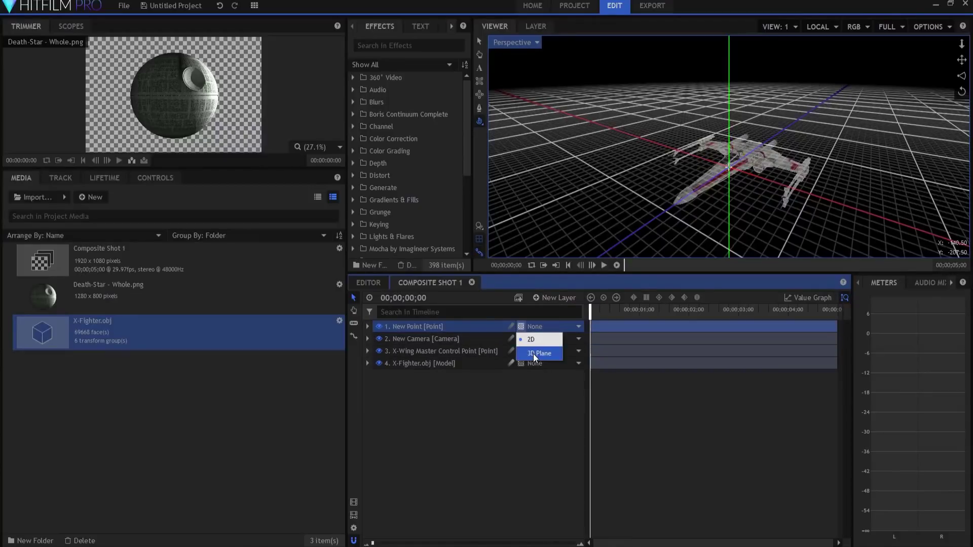
{"action": "left_click_drag", "start_coordinate": [424, 327], "coordinate": [415, 356]}
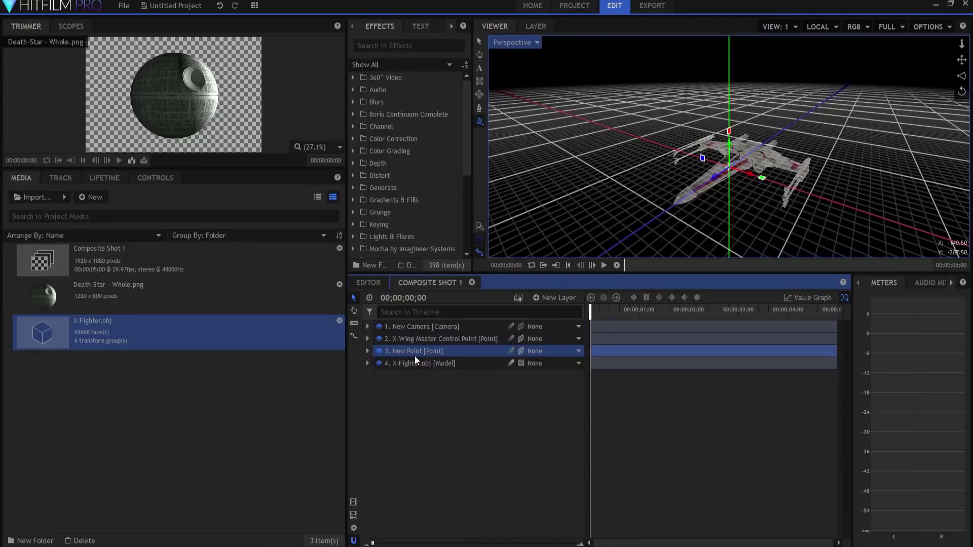
{"action": "double_click", "coordinate": [414, 355]}
{"action": "type", "text": "LB"}
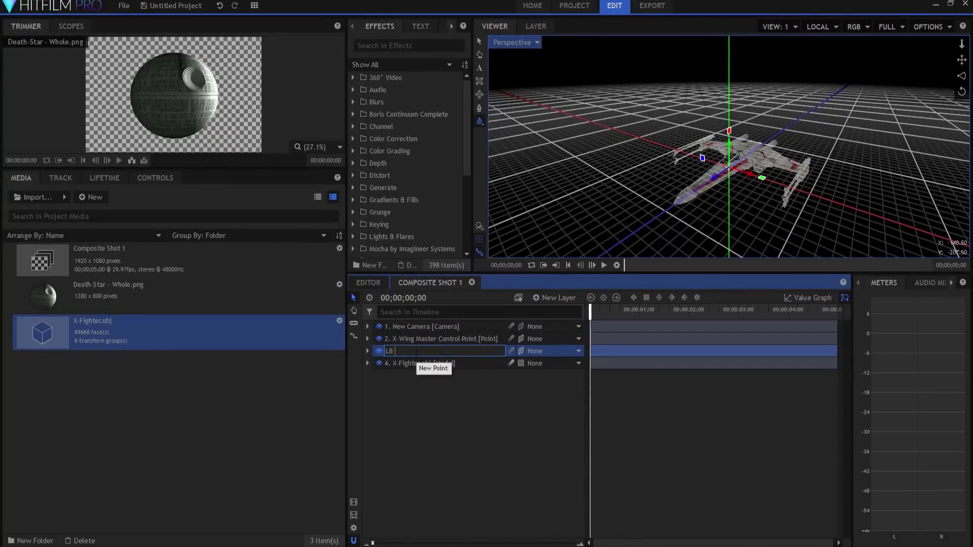
{"action": "type", "text": " RT Wing"}
{"action": "key", "text": "Return"}
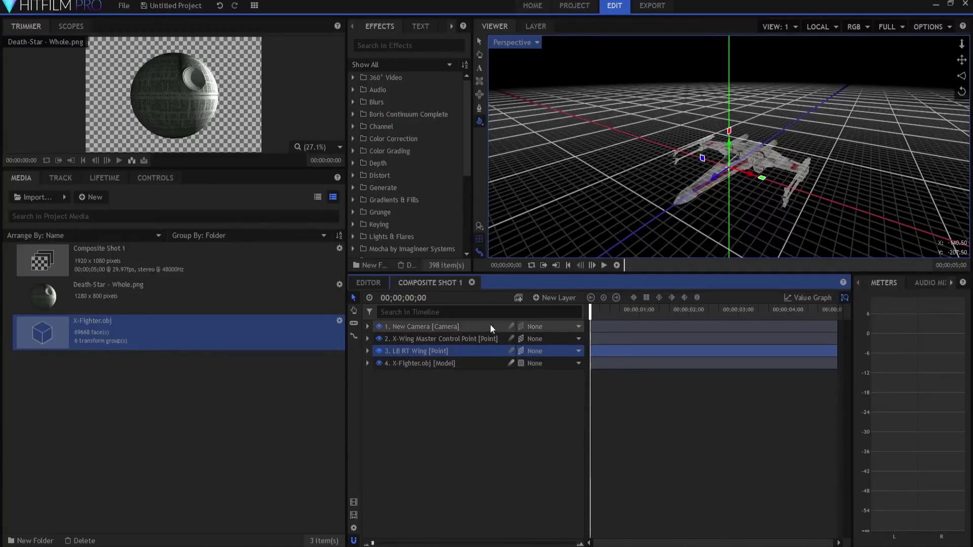
- Create another 3D plane point layer named "RB LT Wing" directly below the LB RT Wing layer
{"action": "left_click", "coordinate": [560, 298]}
{"action": "left_click", "coordinate": [550, 380]}
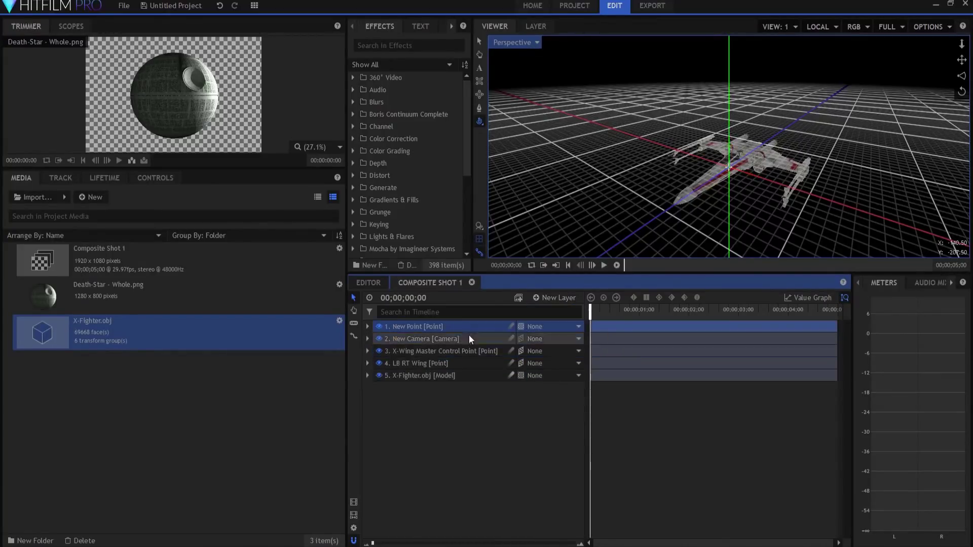
{"action": "left_click_drag", "start_coordinate": [455, 339], "coordinate": [451, 364]}
{"action": "left_click", "coordinate": [518, 363]}
{"action": "left_click", "coordinate": [534, 390]}
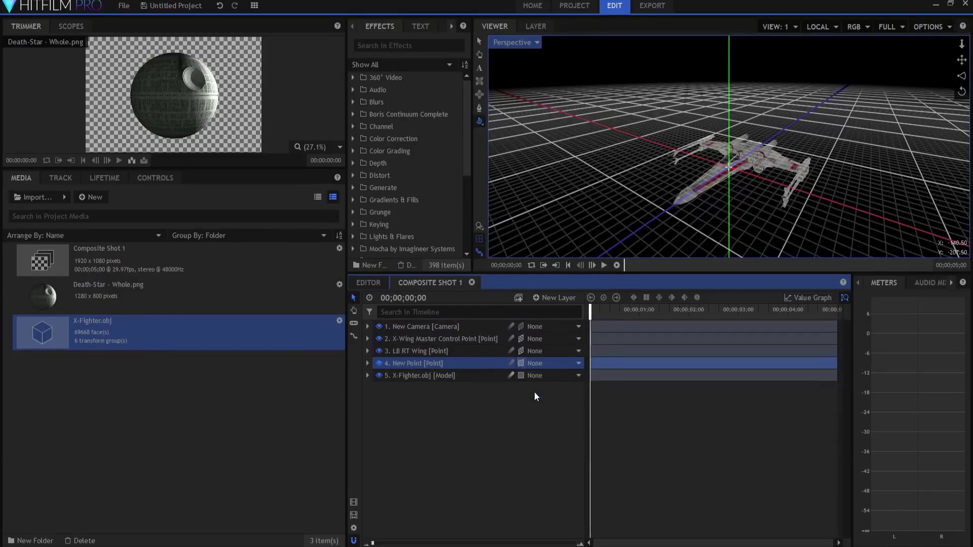
{"action": "double_click", "coordinate": [406, 366]}
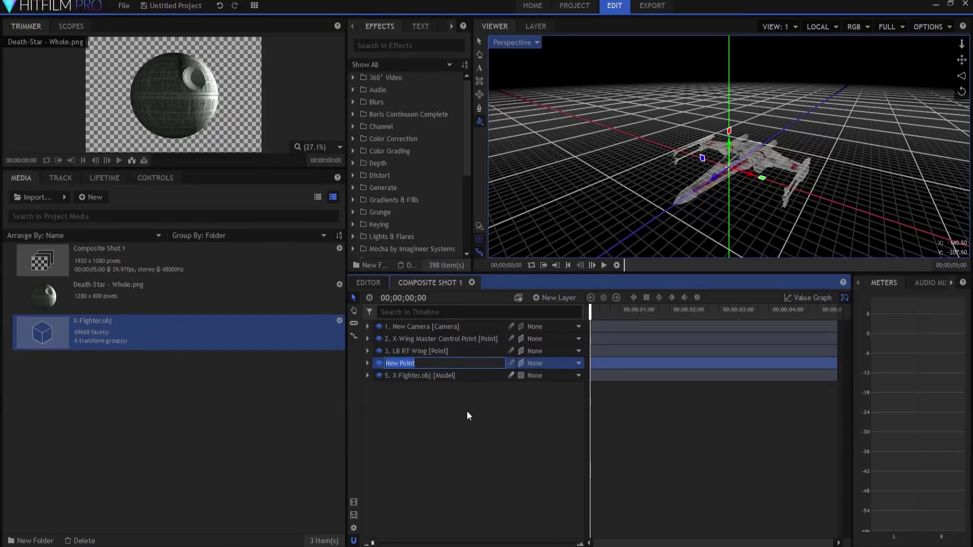
{"action": "type", "text": "RB LT Wing"}
{"action": "key", "text": "Return"}
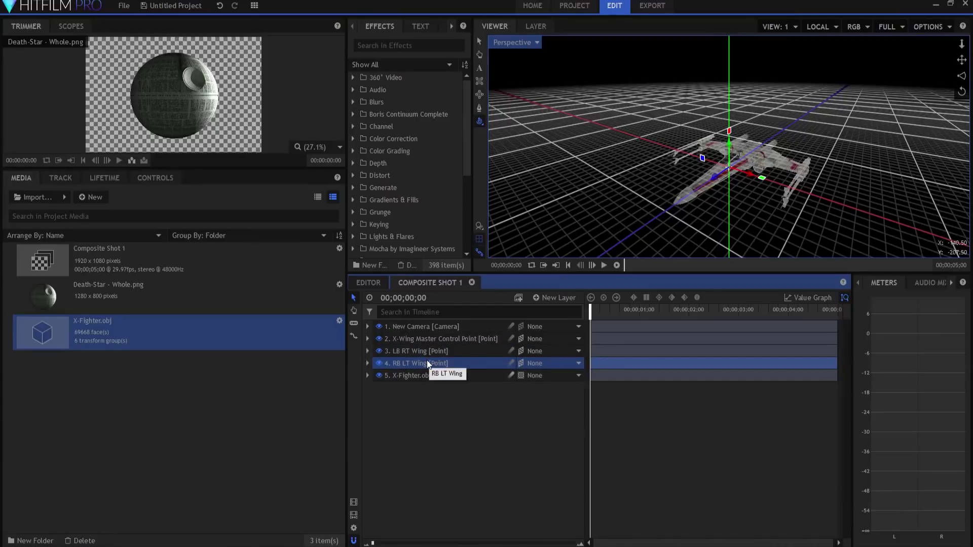
- Parent the model's XWing_Wing_RT group to LB RT Wing and its XWing_Wing_RB group to RB LT Wing
{"action": "left_click", "coordinate": [420, 376]}
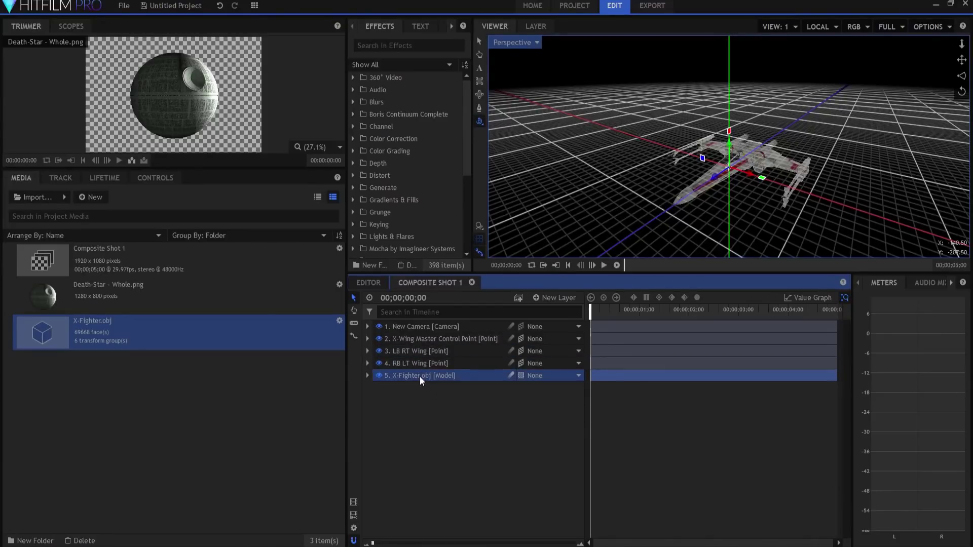
{"action": "left_click", "coordinate": [367, 375]}
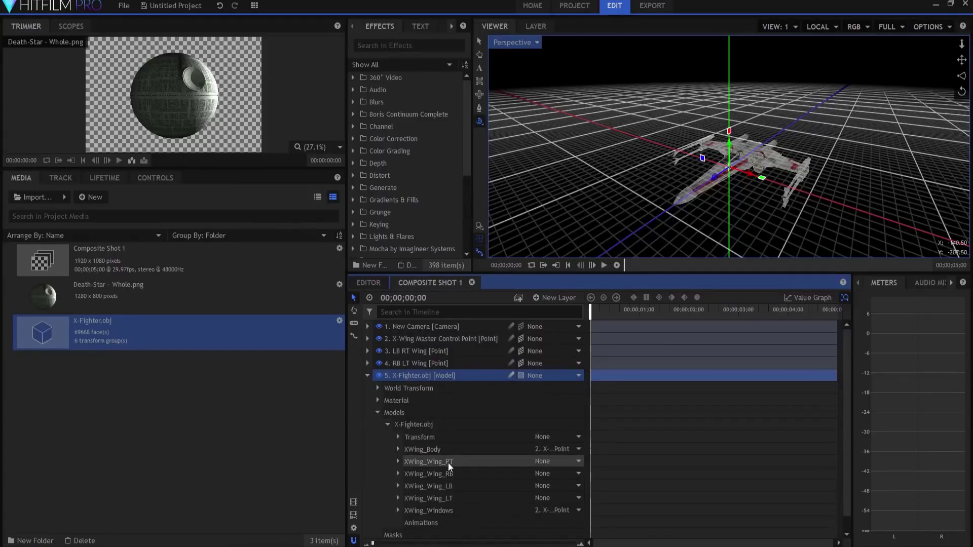
{"action": "left_click", "coordinate": [555, 460]}
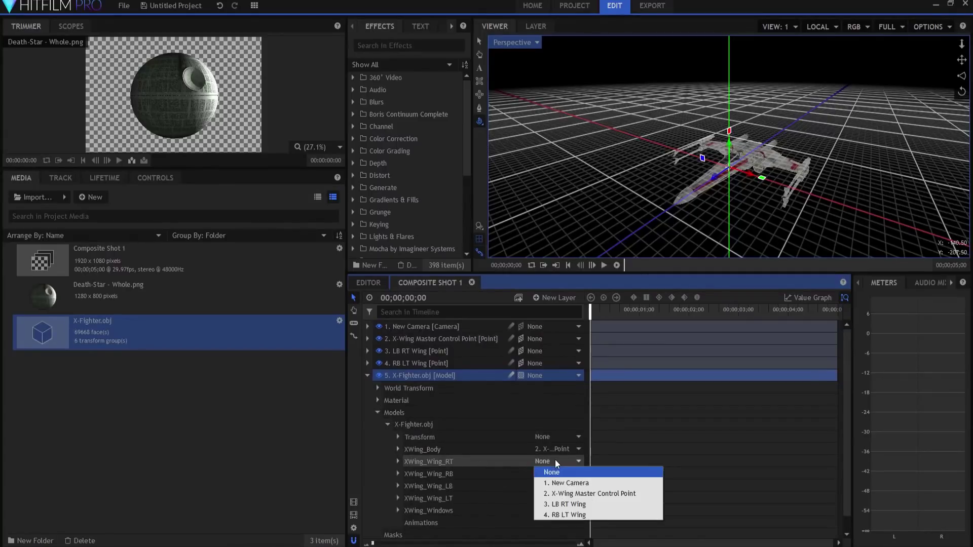
{"action": "left_click", "coordinate": [570, 505]}
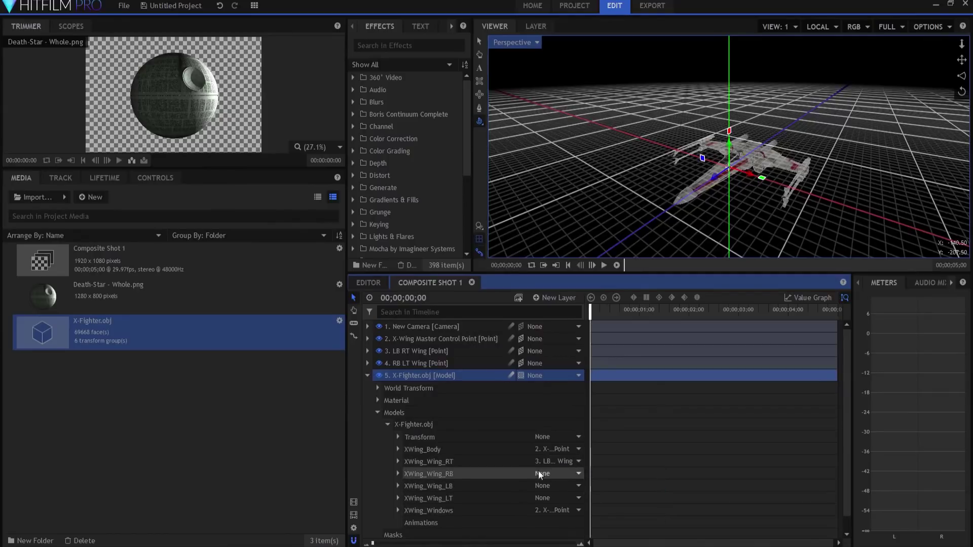
{"action": "left_click", "coordinate": [558, 472]}
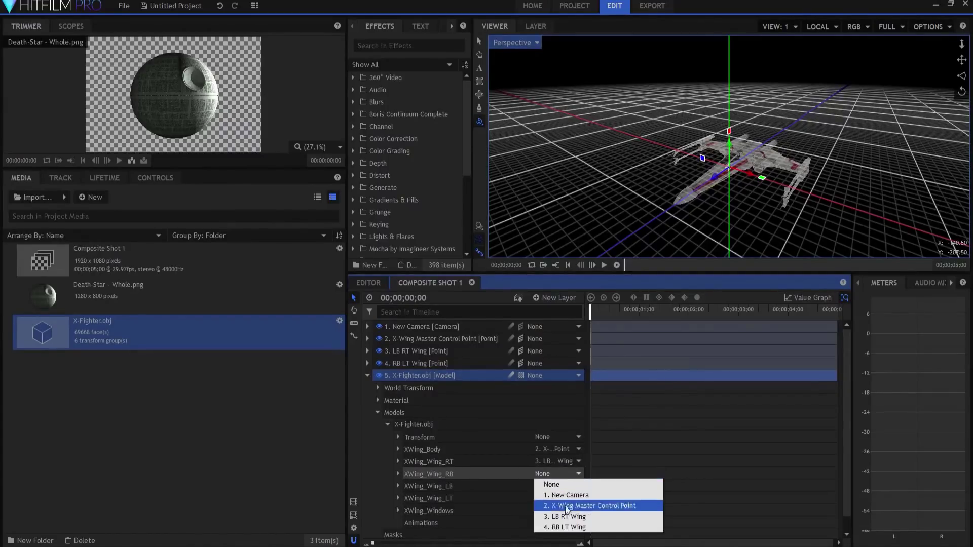
{"action": "left_click", "coordinate": [560, 528]}
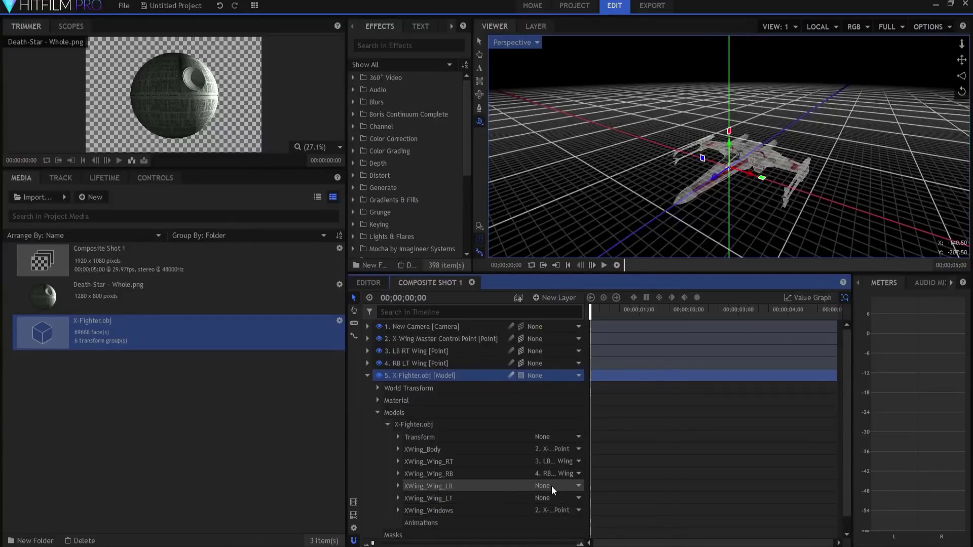
- Parent the XWing_Wing_LB group to LB RT Wing and the XWing_Wing_LT group to RB LT Wing
{"action": "left_click", "coordinate": [553, 486]}
{"action": "left_click", "coordinate": [557, 527]}
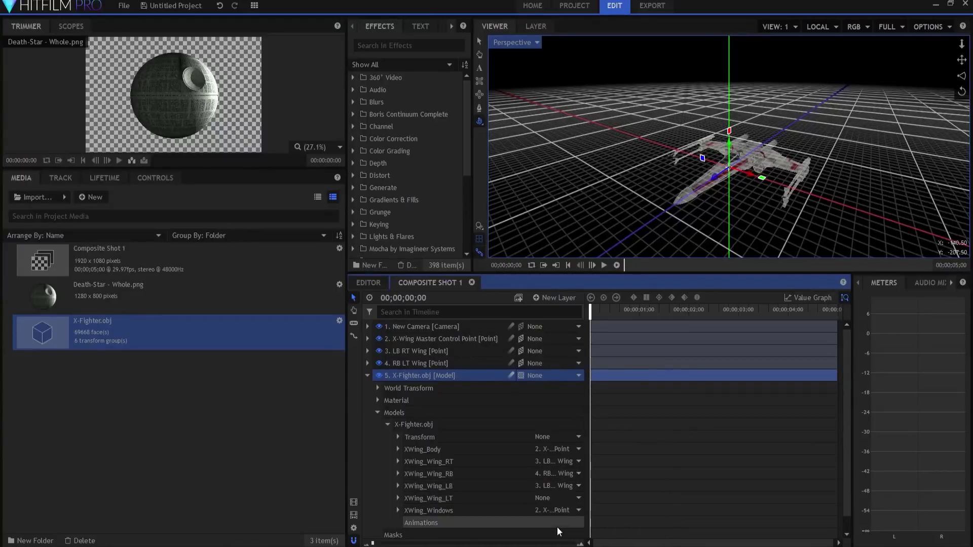
{"action": "left_click", "coordinate": [561, 495]}
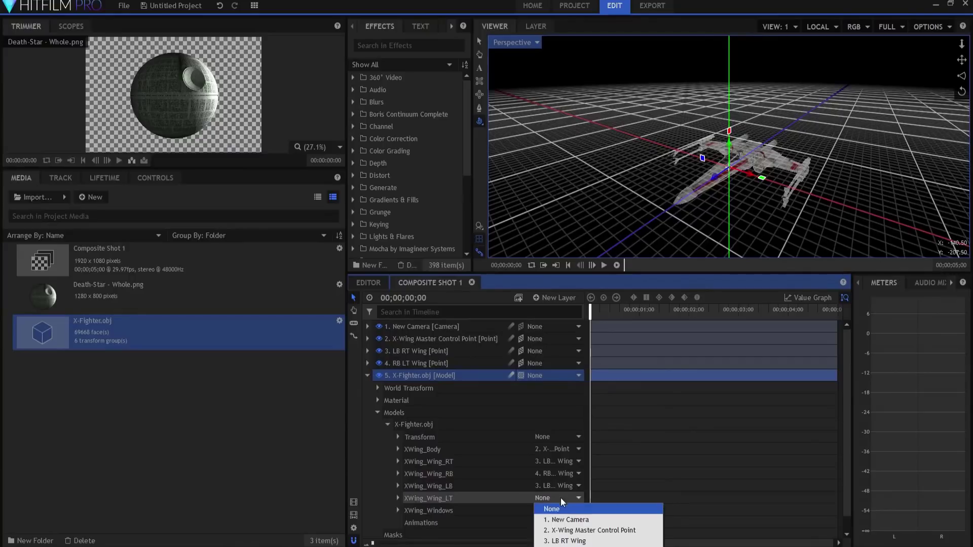
{"action": "left_click", "coordinate": [560, 543]}
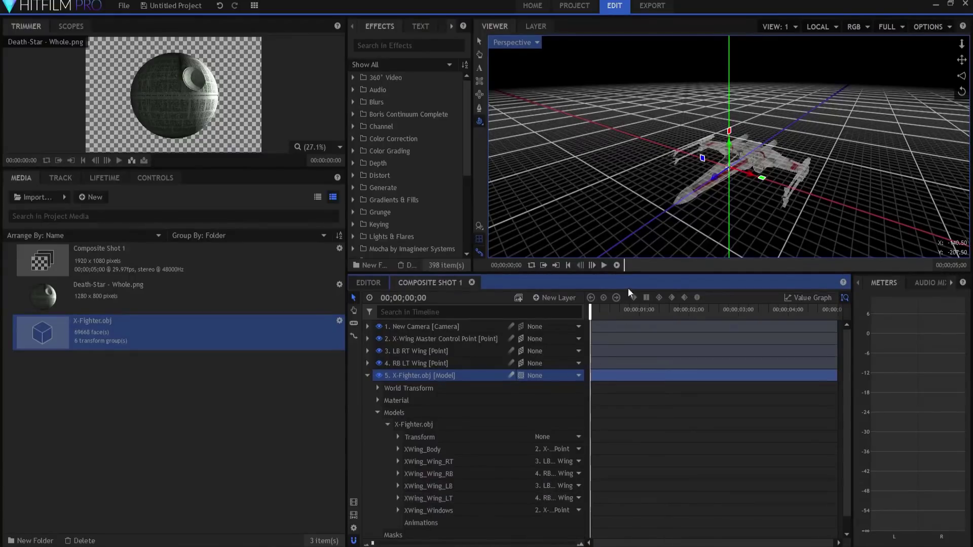
{"action": "left_click", "coordinate": [367, 375]}
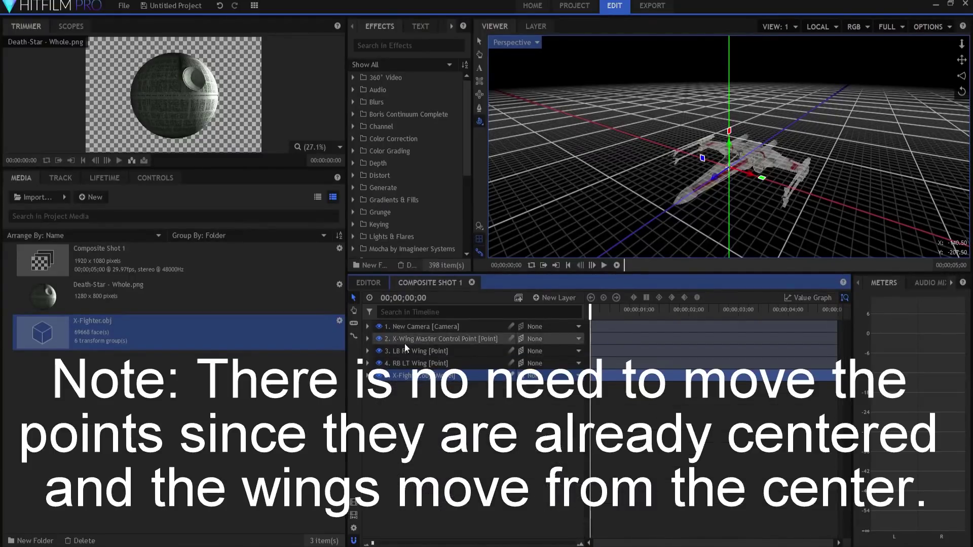
- Test the first wing pair by setting the Z rotation of the LB RT Wing point layer to 30
{"action": "left_click", "coordinate": [367, 351]}
{"action": "left_click", "coordinate": [377, 364]}
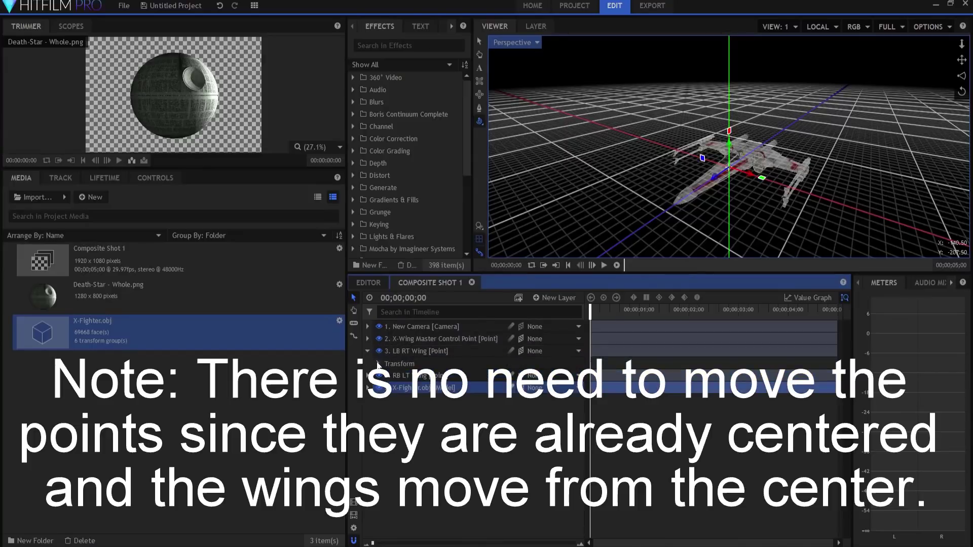
{"action": "left_click_drag", "start_coordinate": [575, 449], "coordinate": [602, 449]}
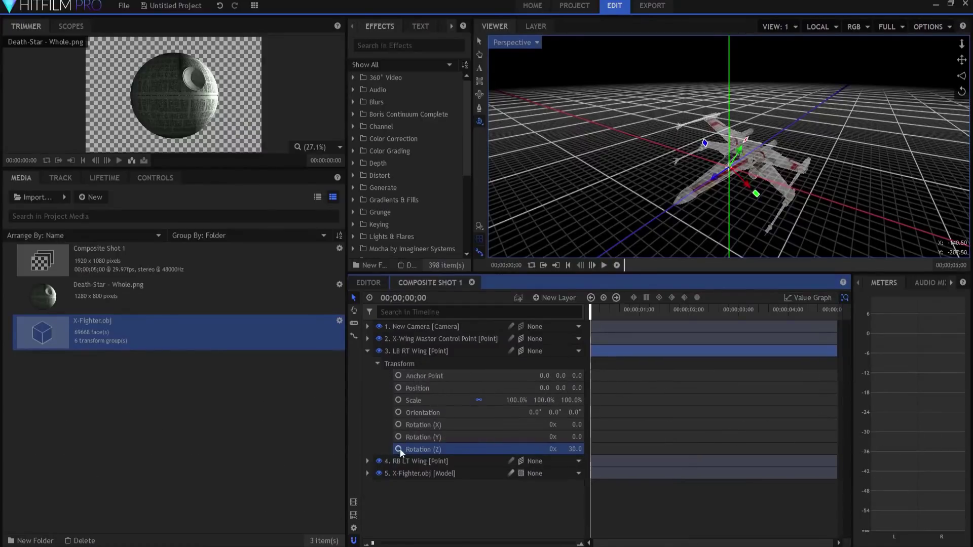
- Test the opposite wing pair by setting the Z rotation of the RB LT Wing point layer to -31
{"action": "left_click", "coordinate": [367, 462]}
{"action": "left_click", "coordinate": [378, 474]}
{"action": "scroll", "coordinate": [387, 495], "scroll_direction": "down", "scroll_amount": 3}
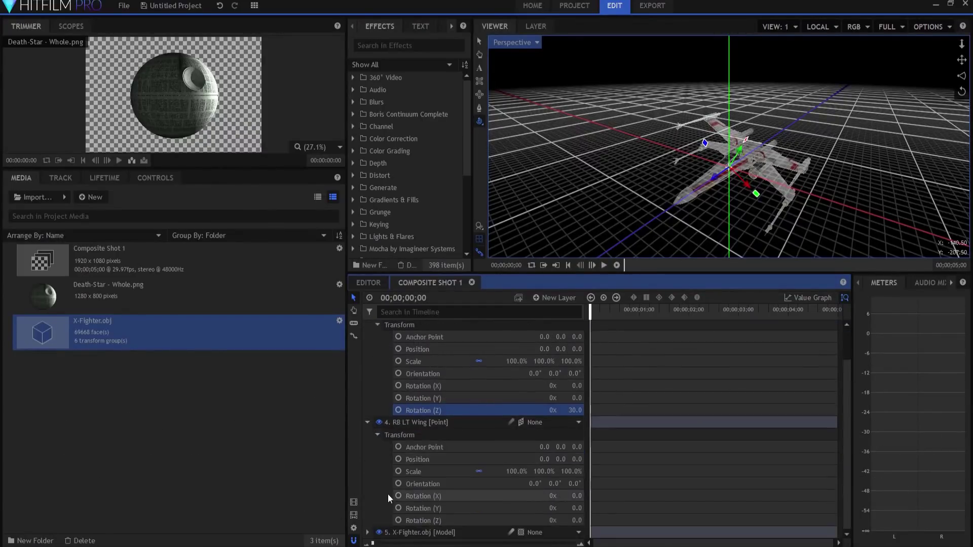
{"action": "mouse_move", "coordinate": [571, 524]}
{"action": "left_mouse_down"}
{"action": "mouse_move", "coordinate": [556, 524]}
{"action": "mouse_move", "coordinate": [585, 514]}
{"action": "mouse_move", "coordinate": [578, 521]}
{"action": "left_mouse_up"}
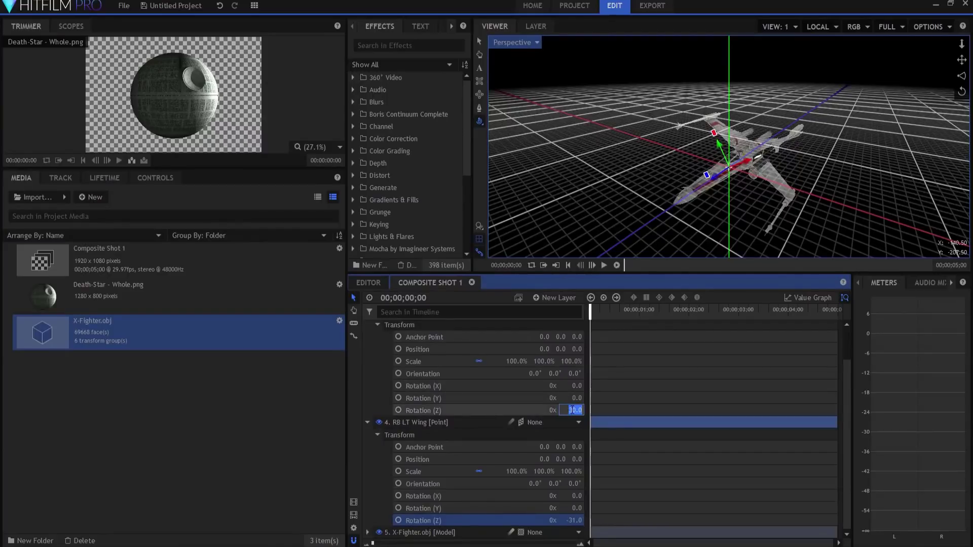
- Reset the Z rotation of both LB RT Wing and RB LT Wing to 0 and collapse both layers
{"action": "left_click_drag", "start_coordinate": [570, 410], "coordinate": [570, 410]}
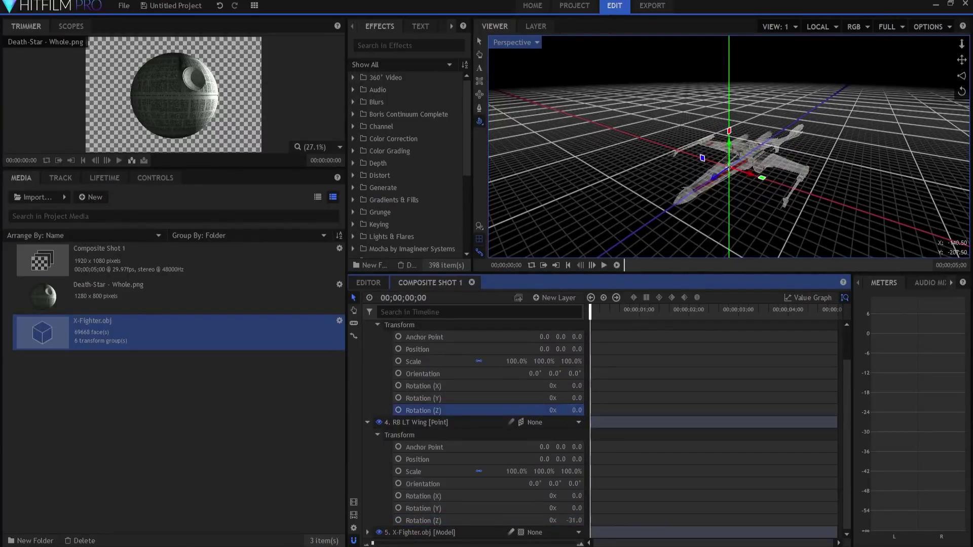
{"action": "left_click", "coordinate": [575, 520]}
{"action": "type", "text": "0"}
{"action": "key", "text": "Return"}
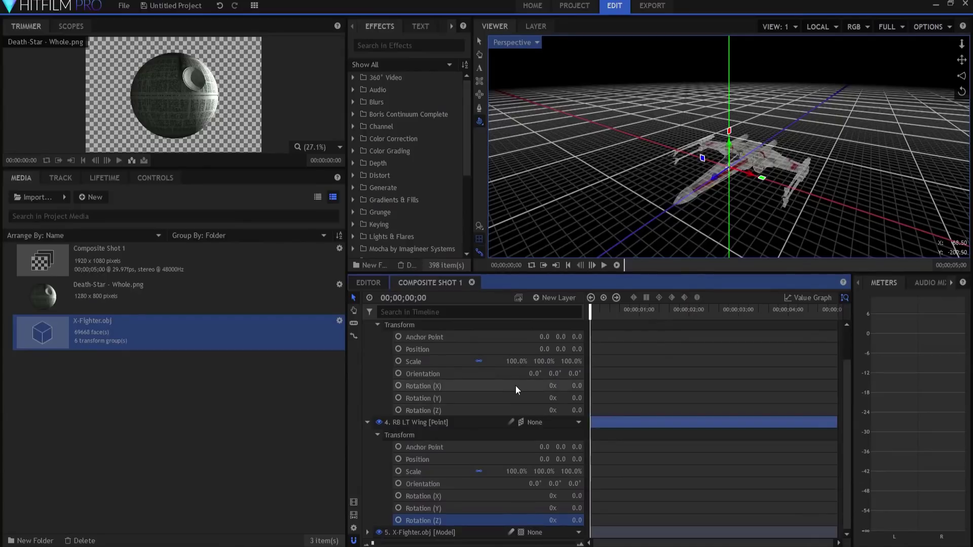
{"action": "left_click", "coordinate": [367, 423]}
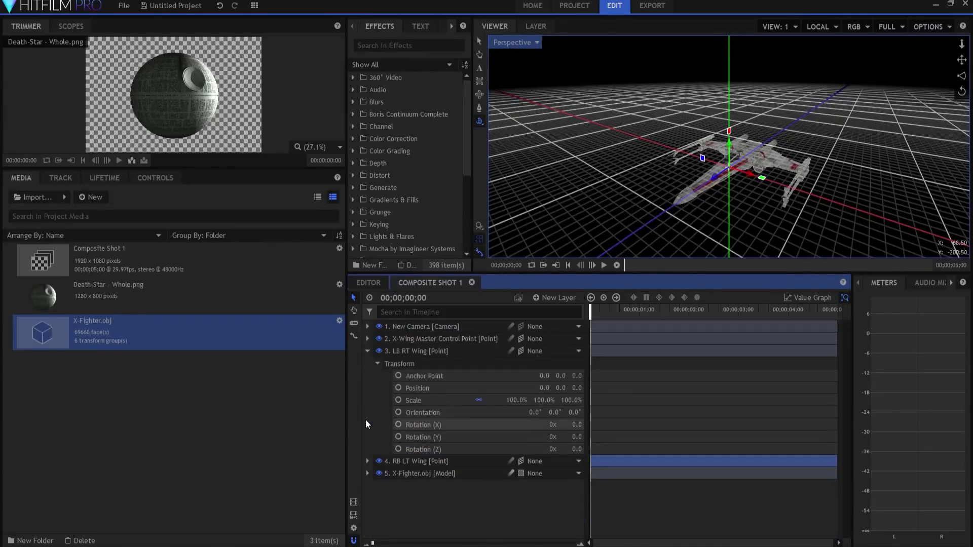
{"action": "left_click", "coordinate": [367, 351]}
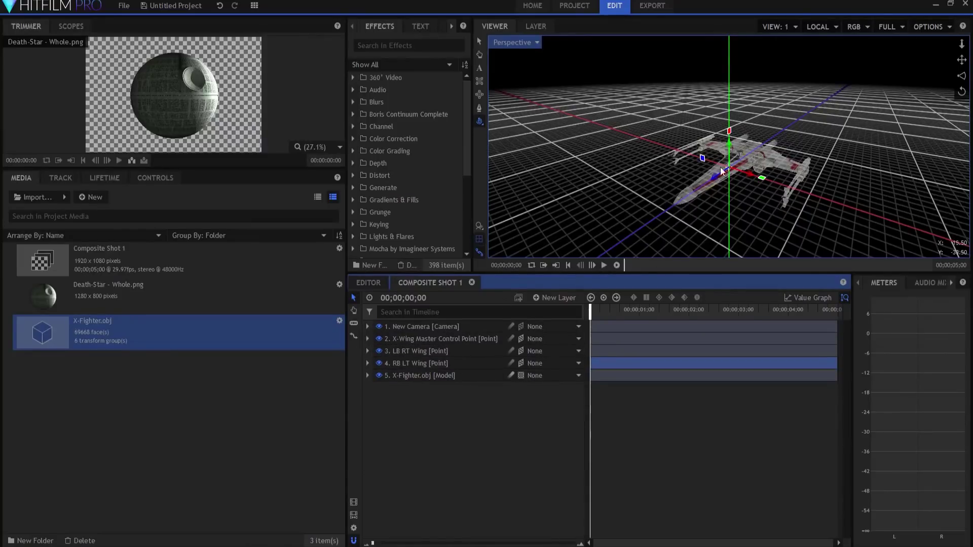
{"action": "left_click_drag", "start_coordinate": [692, 230], "coordinate": [731, 215]}
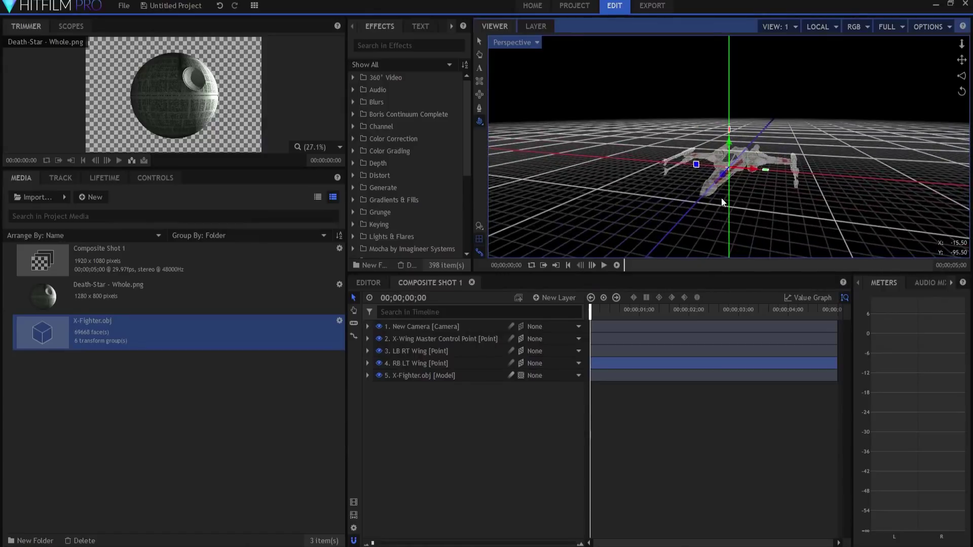
{"action": "left_click_drag", "start_coordinate": [832, 172], "coordinate": [740, 224]}
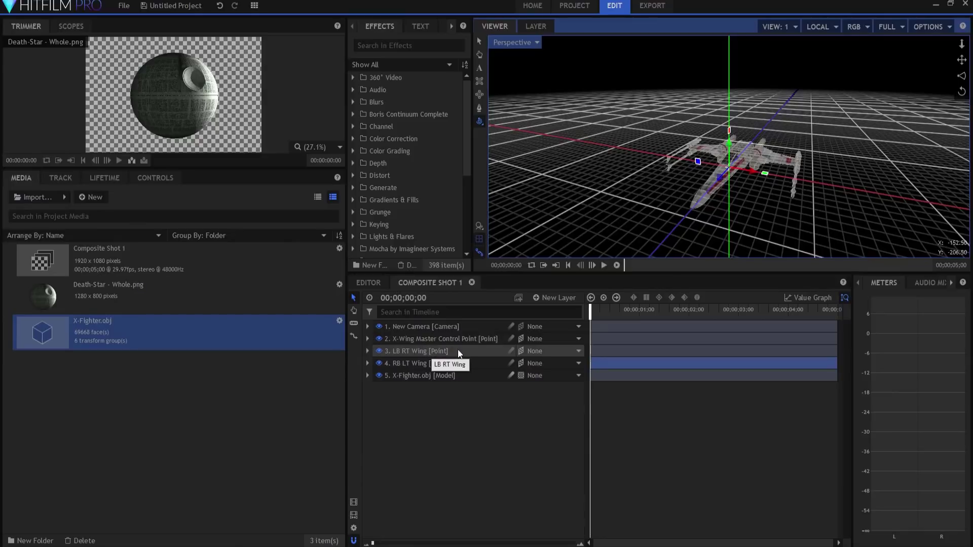
{"action": "left_click", "coordinate": [432, 352]}
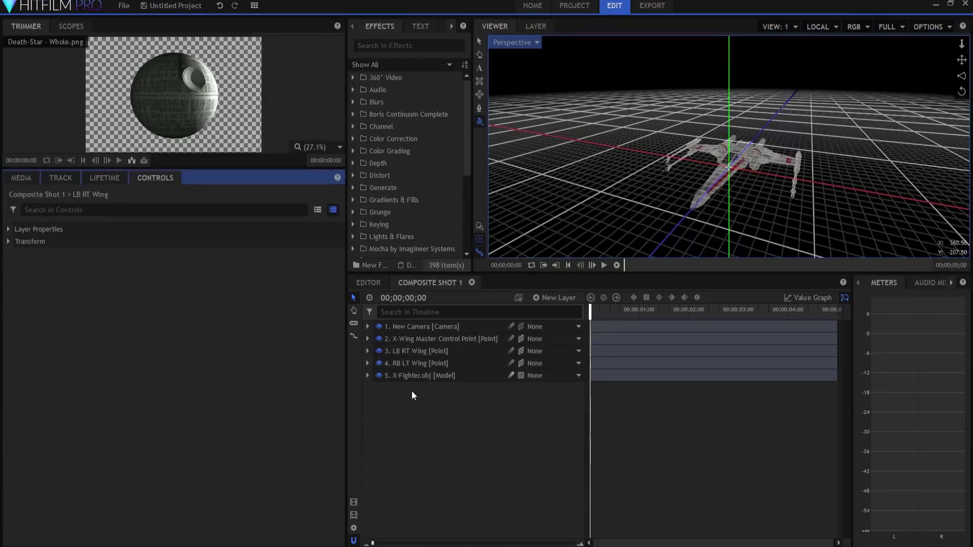
- Create a 3D plane point layer named "Wing Control Point (Right)"
{"action": "left_click", "coordinate": [558, 294]}
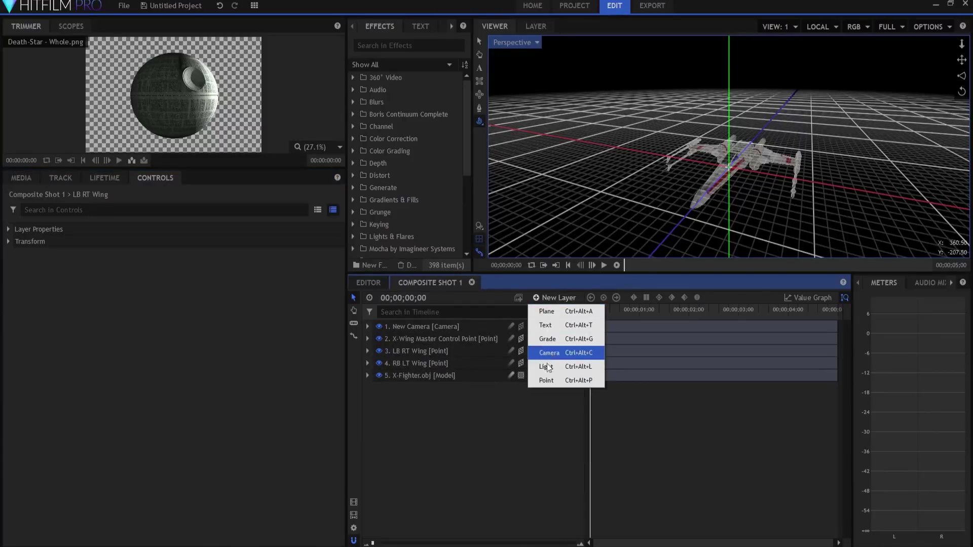
{"action": "left_click", "coordinate": [545, 381]}
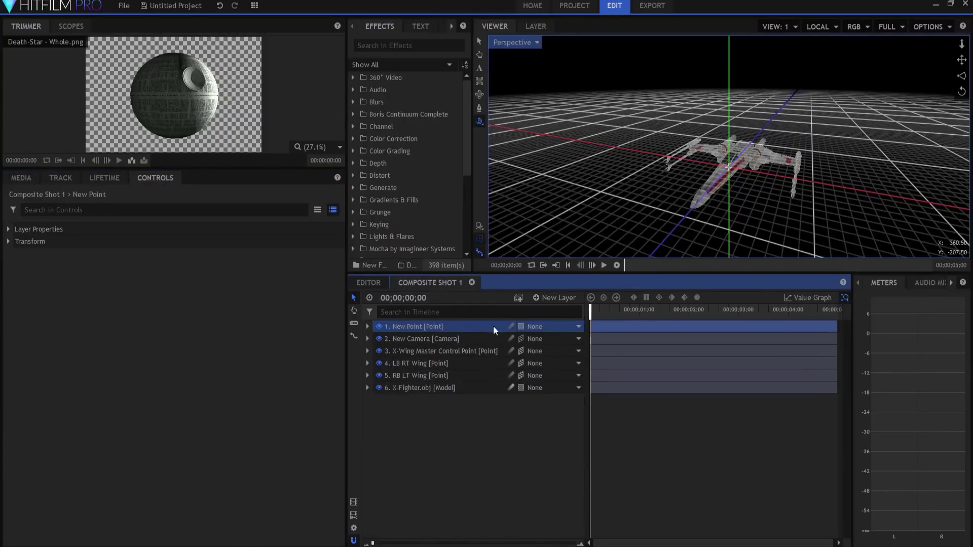
{"action": "left_click", "coordinate": [522, 325]}
{"action": "left_click", "coordinate": [537, 348]}
{"action": "double_click", "coordinate": [403, 327]}
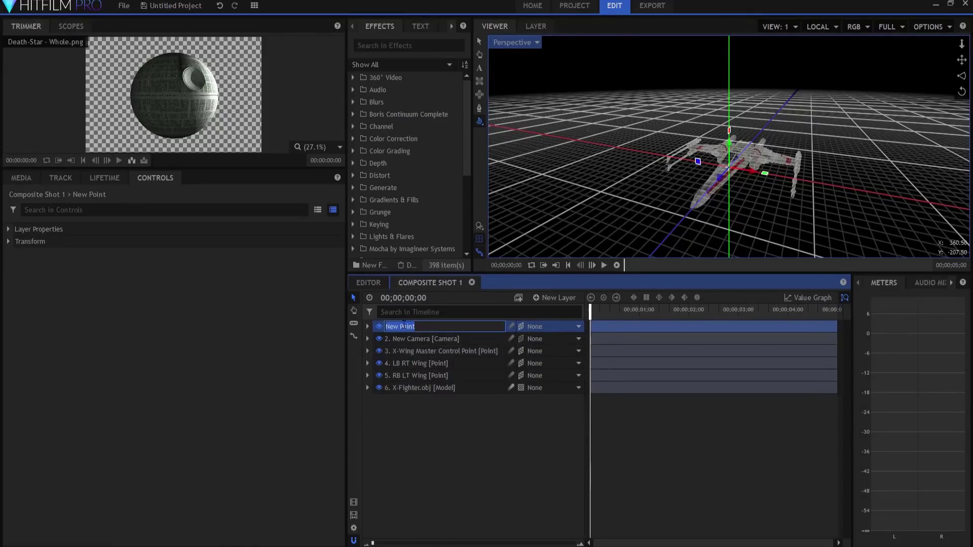
{"action": "type", "text": "Wing"}
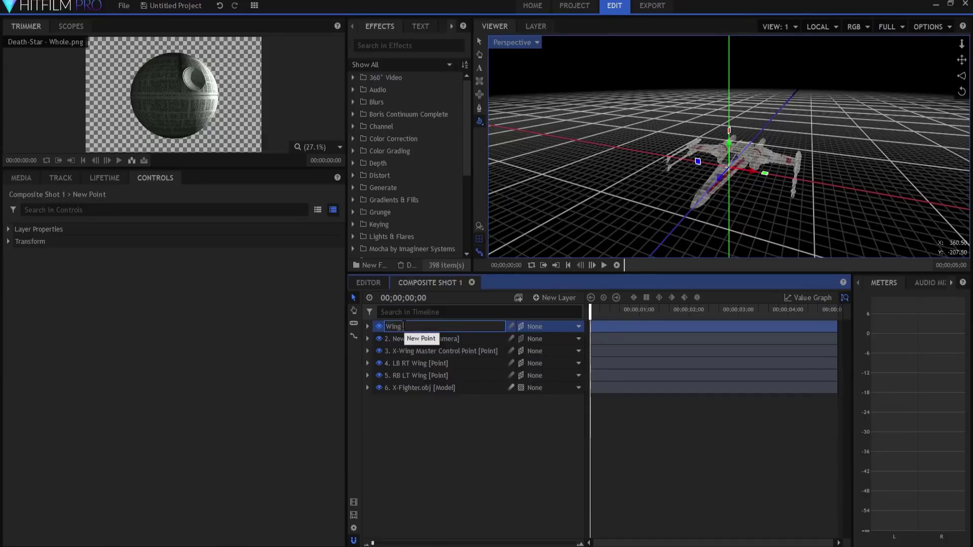
{"action": "type", "text": " Control Point (Right)"}
{"action": "key", "text": "Return"}
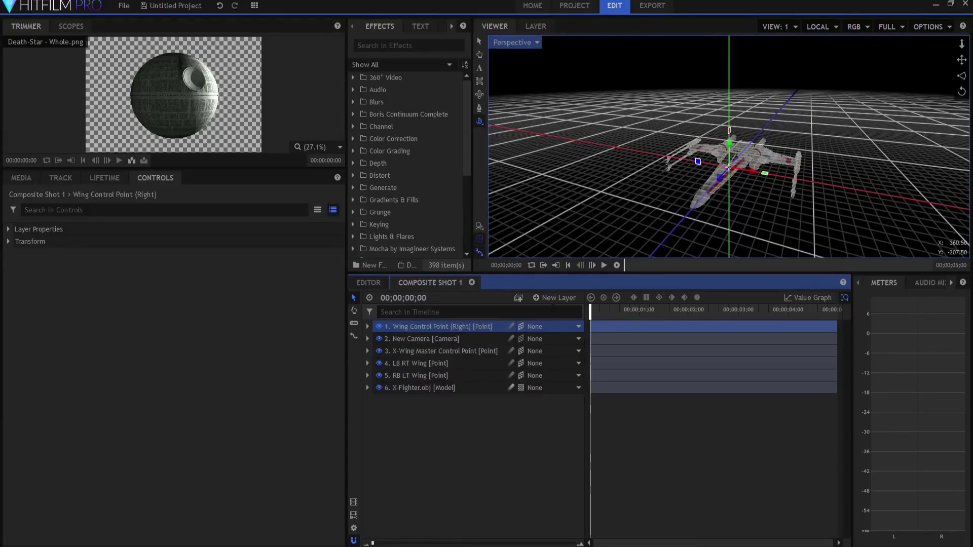
- Create a point layer named "Second Wing Control (Left)" and place both wing control layers directly below the X-Wing Master Control Point
{"action": "left_click", "coordinate": [553, 298]}
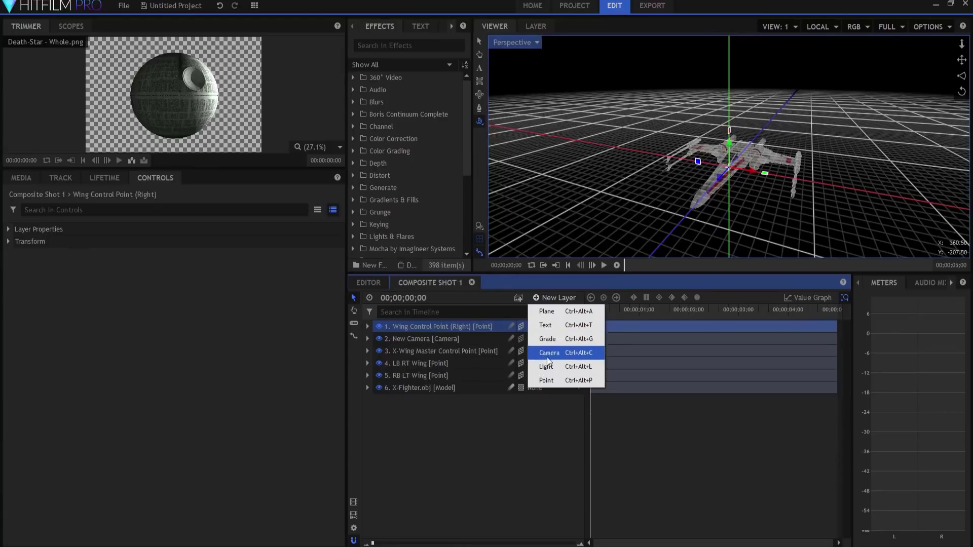
{"action": "left_click", "coordinate": [548, 381]}
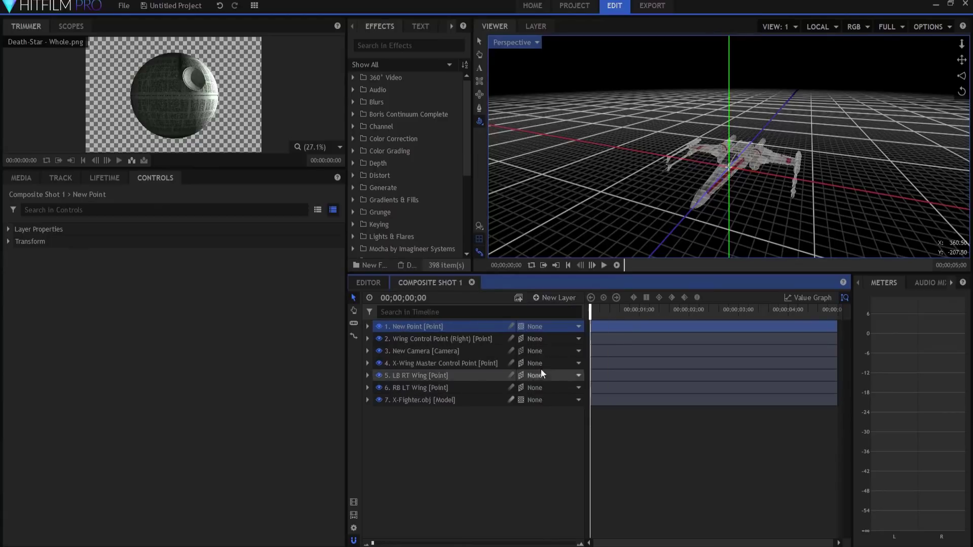
{"action": "double_click", "coordinate": [412, 326]}
{"action": "type", "text": "Sec"}
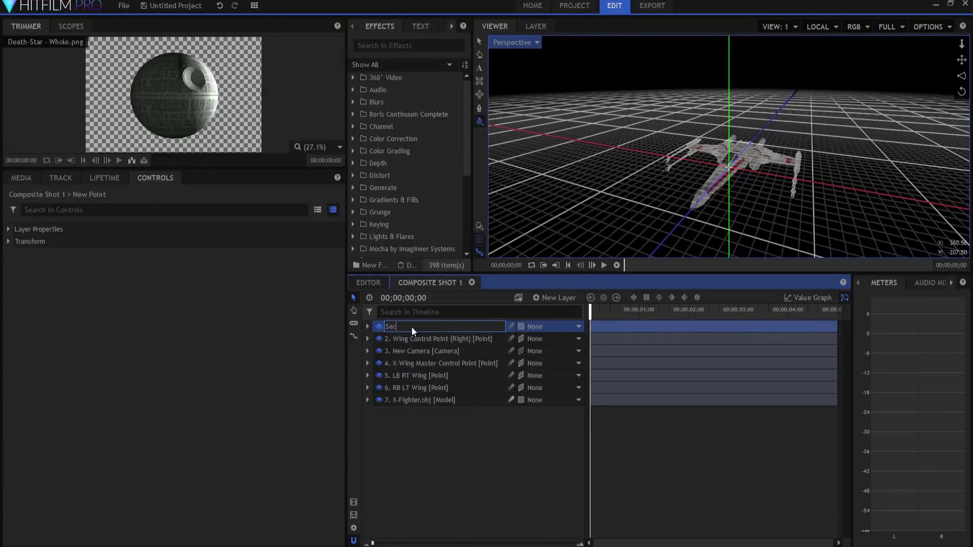
{"action": "type", "text": "ond Wing Control (Left)"}
{"action": "key", "text": "Return"}
{"action": "left_click_drag", "start_coordinate": [410, 324], "coordinate": [413, 345]}
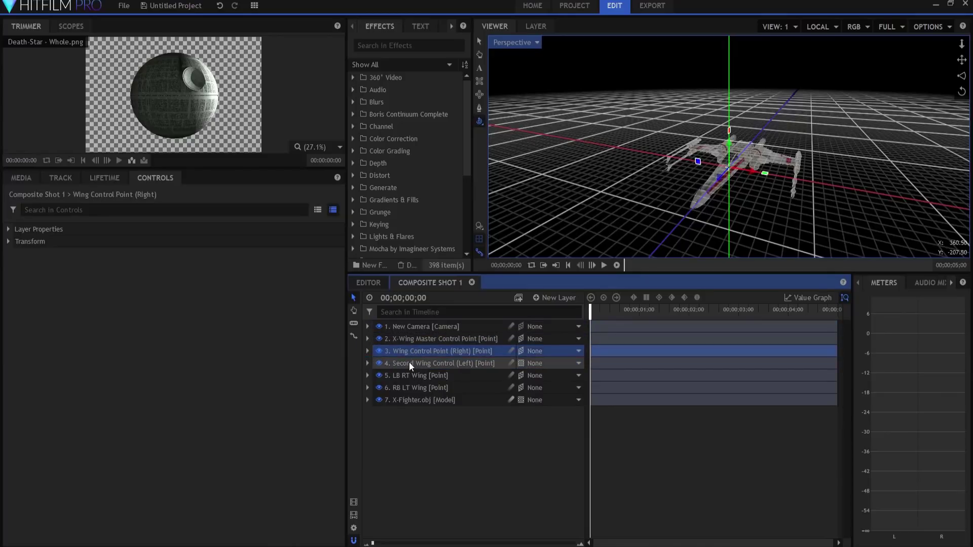
- Make the Second Wing Control (Left) layer a 3D plane and set its X position to 100
{"action": "left_click", "coordinate": [368, 364]}
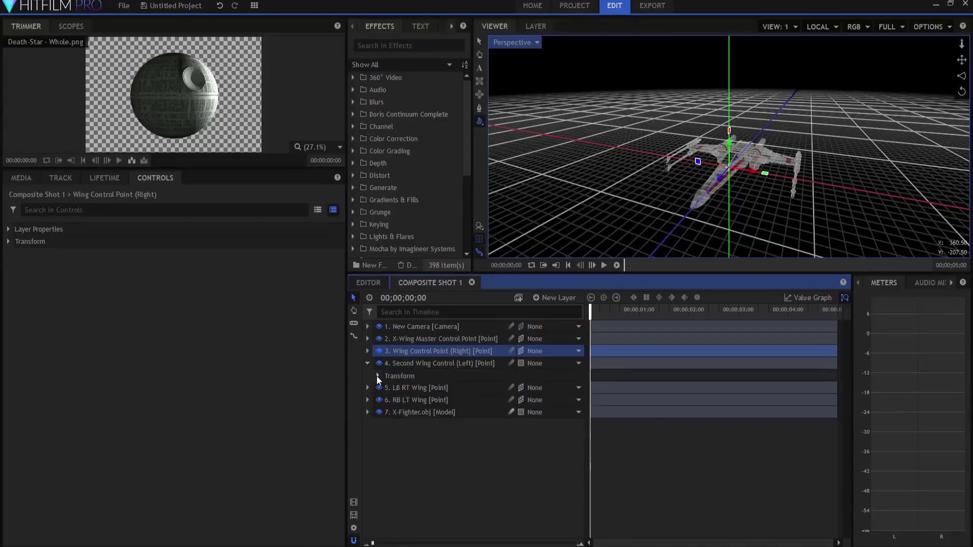
{"action": "left_click", "coordinate": [378, 376]}
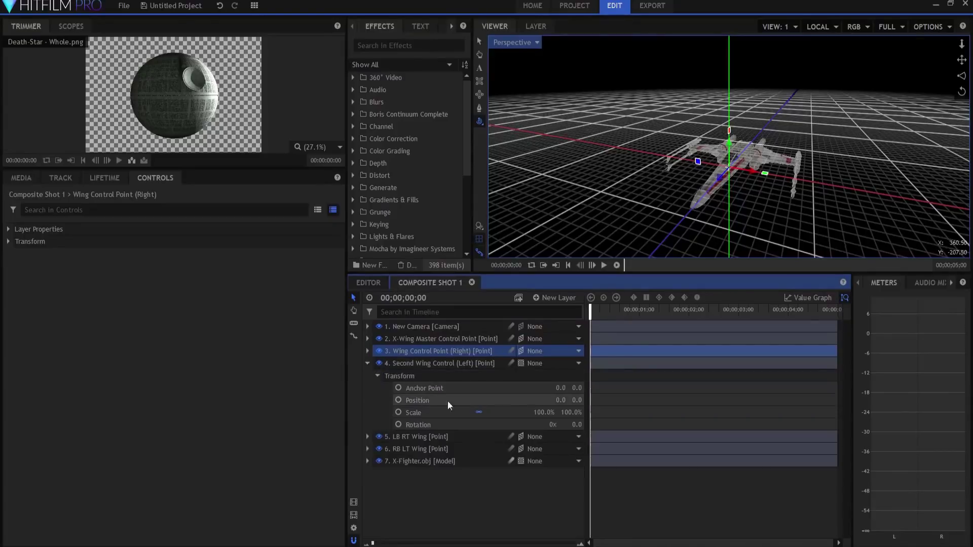
{"action": "left_click", "coordinate": [521, 363]}
{"action": "left_click", "coordinate": [539, 388]}
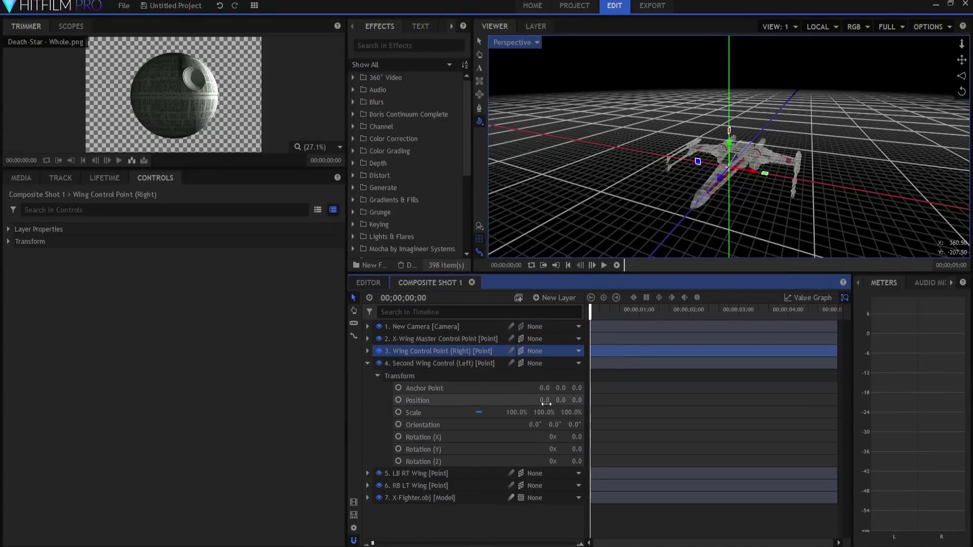
{"action": "left_click_drag", "start_coordinate": [541, 400], "coordinate": [531, 406]}
{"action": "type", "text": "1"}
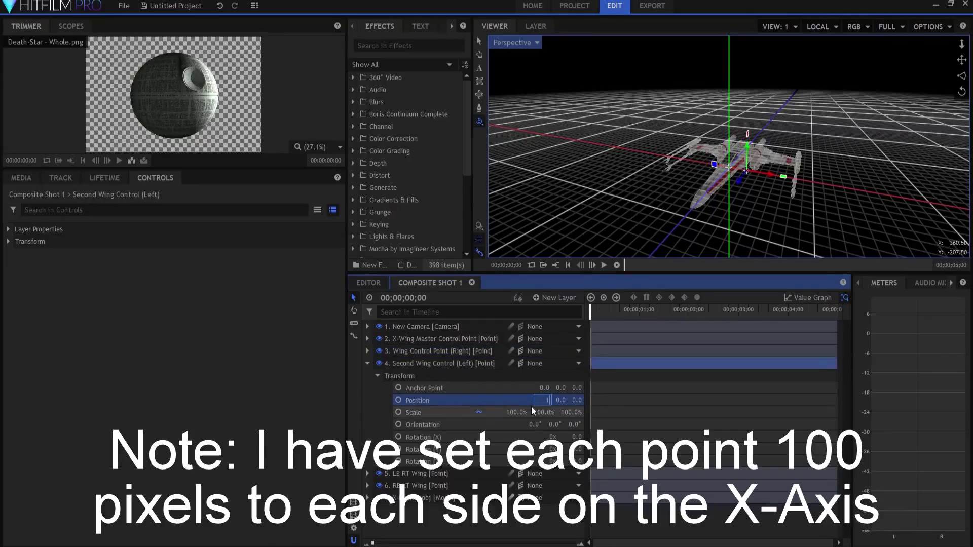
{"action": "type", "text": "00"}
{"action": "key", "text": "Return"}
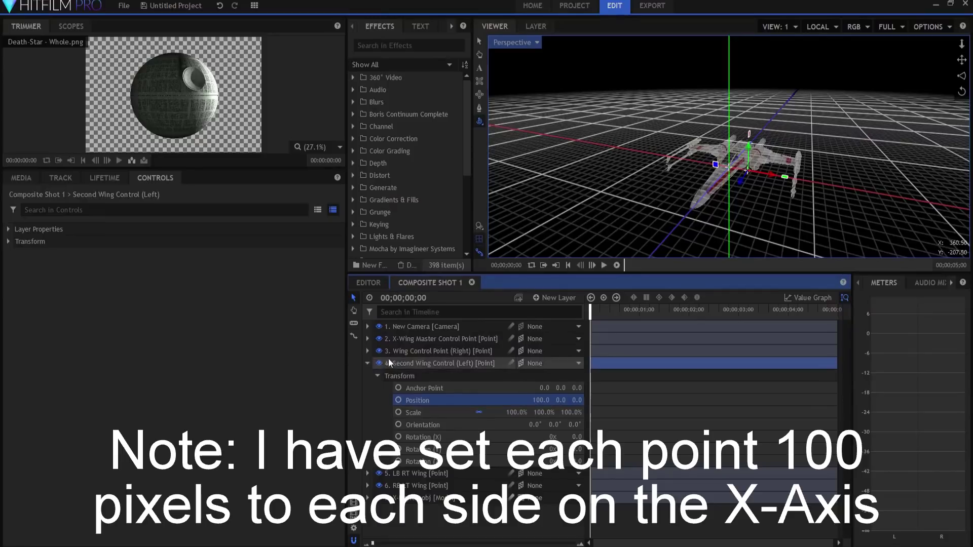
- Set the X position of the Wing Control Point (Right) layer to -100
{"action": "left_click", "coordinate": [367, 351]}
{"action": "left_click", "coordinate": [378, 364]}
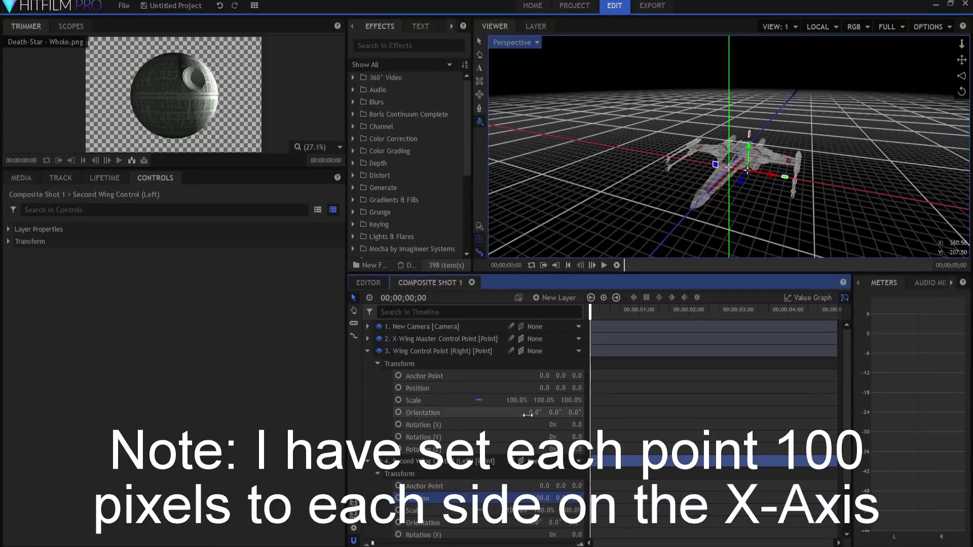
{"action": "left_click_drag", "start_coordinate": [544, 388], "coordinate": [508, 389]}
{"action": "type", "text": "-100"}
{"action": "key", "text": "Return"}
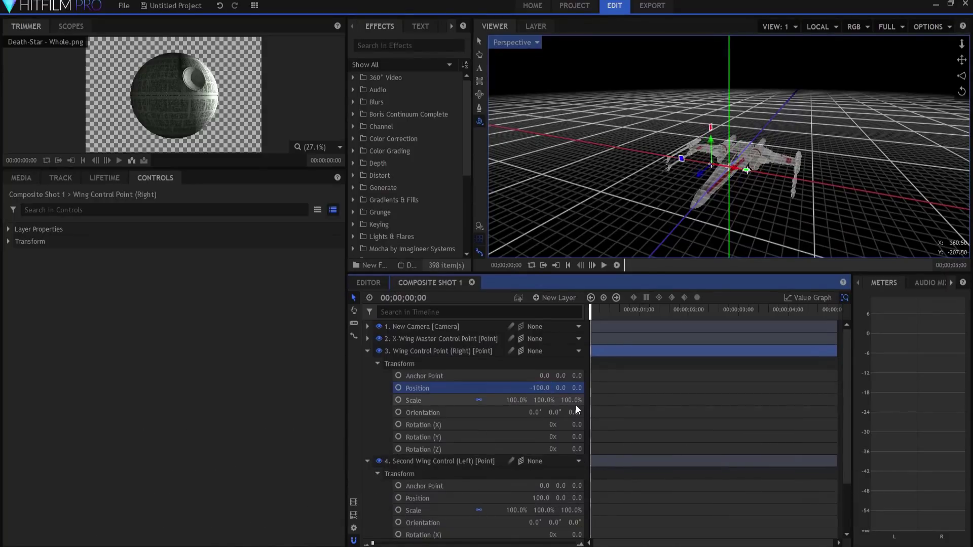
- Parent the Second Wing Control (Left) layer to Wing Control Point (Right)
{"action": "left_click", "coordinate": [400, 460], "text": "shift"}
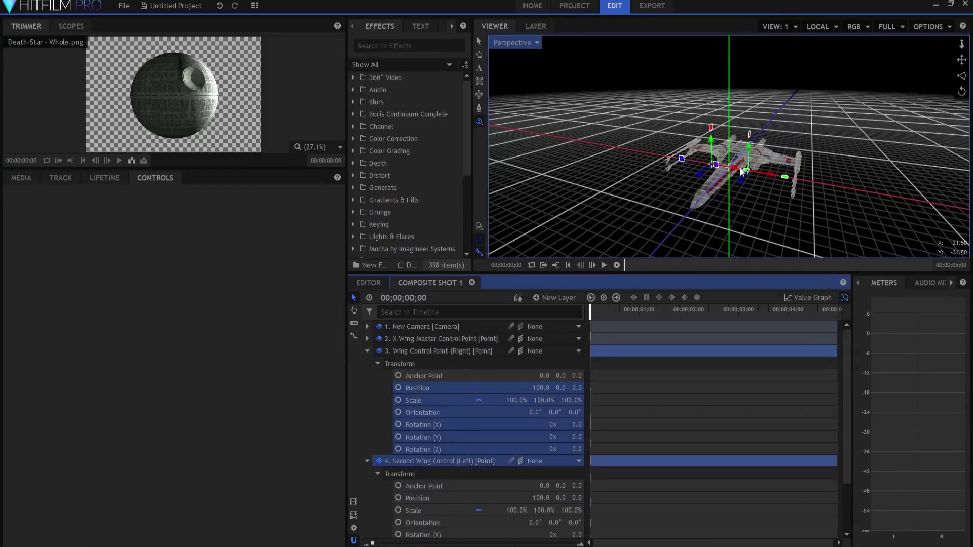
{"action": "left_click", "coordinate": [409, 350]}
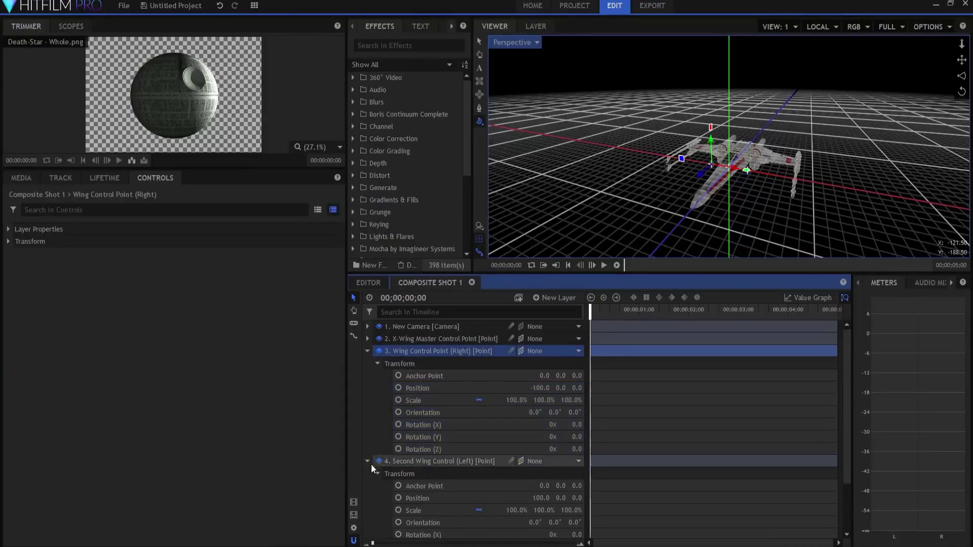
{"action": "left_click", "coordinate": [558, 461]}
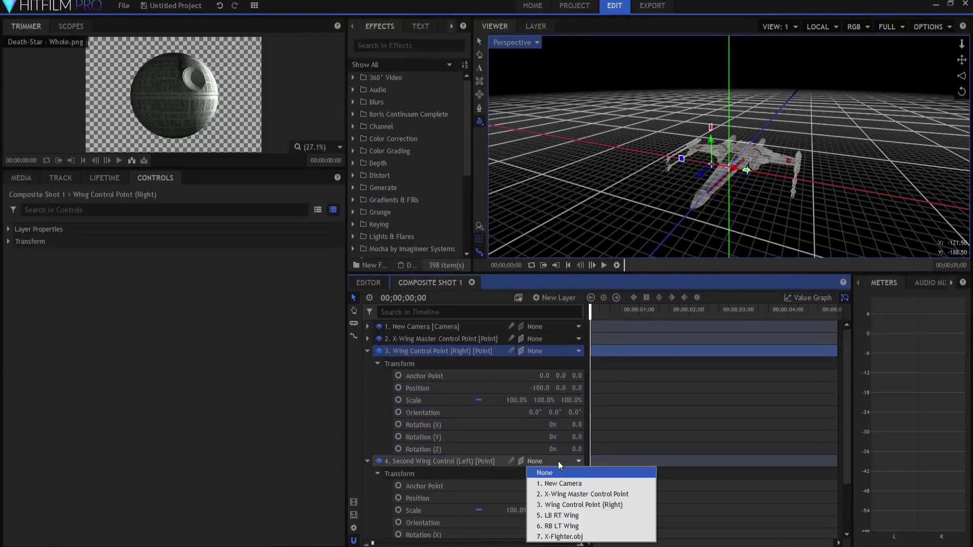
{"action": "left_click", "coordinate": [559, 504]}
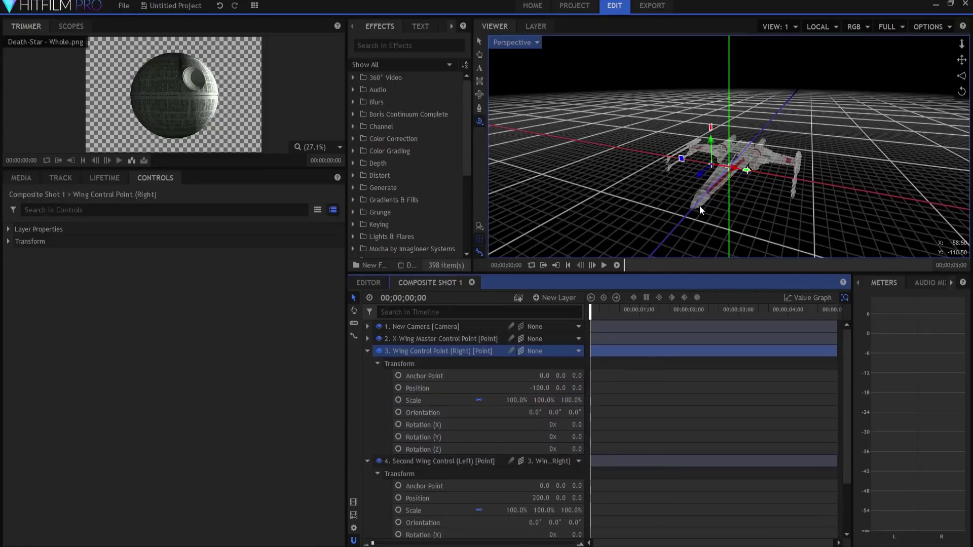
- Parent Wing Control Point (Right) to the X-Wing Master Control Point and collapse both wing control layers
{"action": "left_click", "coordinate": [555, 350]}
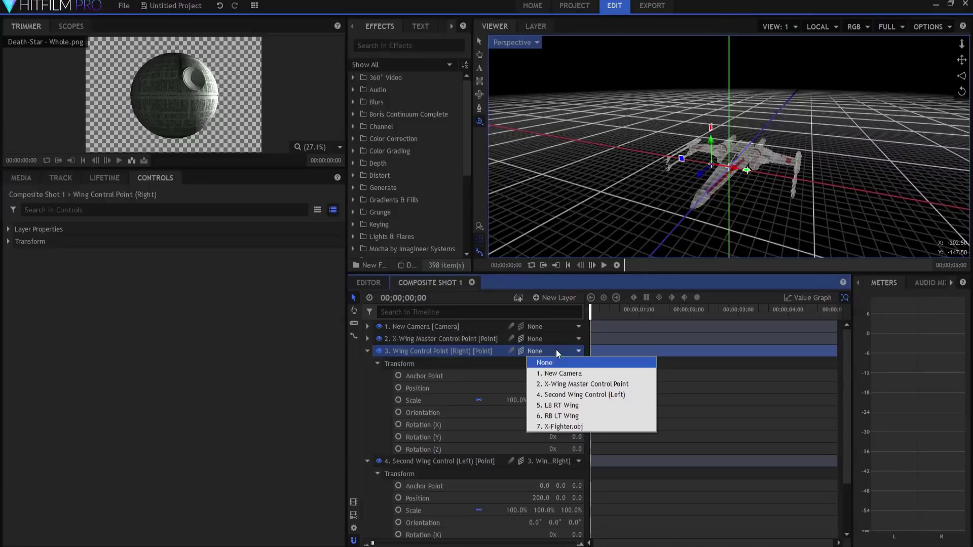
{"action": "left_click", "coordinate": [560, 385]}
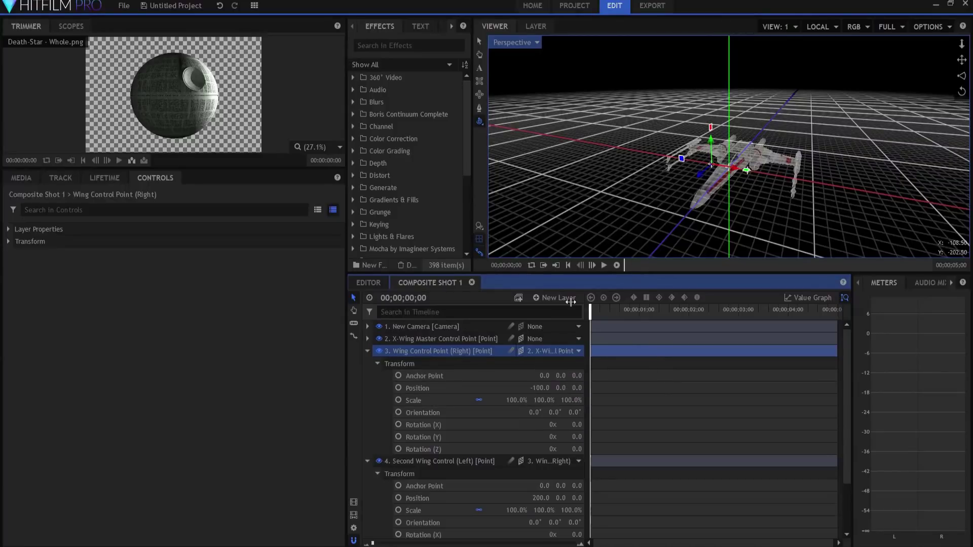
{"action": "left_click", "coordinate": [367, 351]}
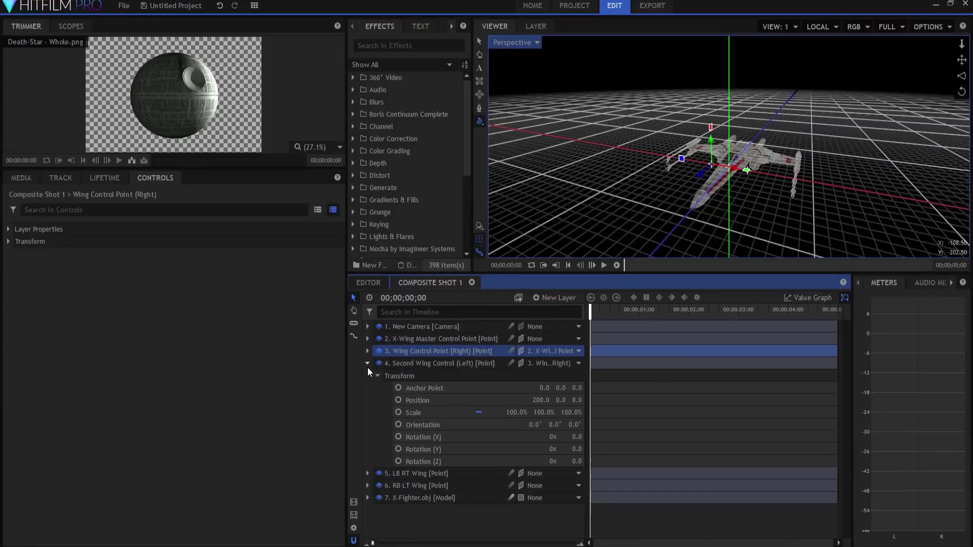
{"action": "left_click", "coordinate": [366, 364]}
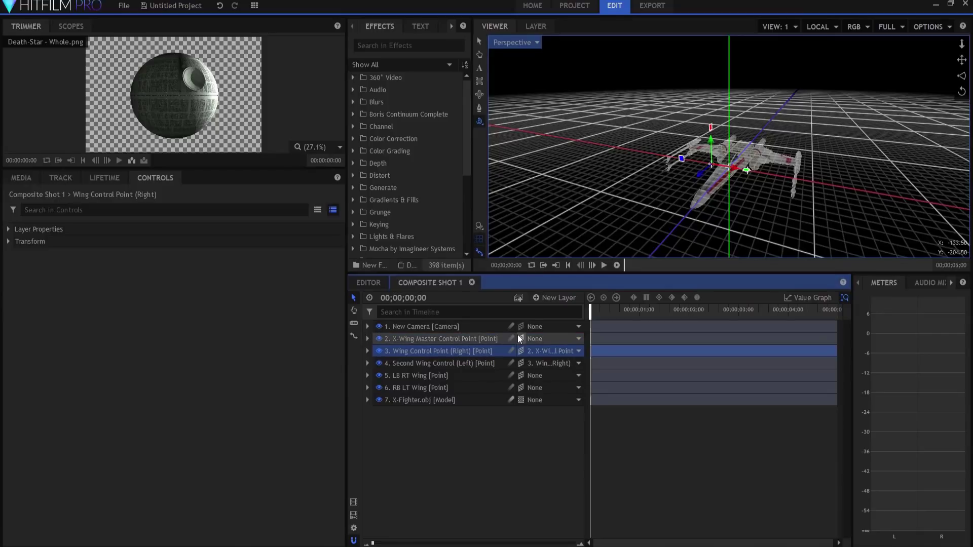
- Set the LB RT Wing point's alignment to Towards Layer with Wing Control Point (Right) as its alignment layer
{"action": "left_click", "coordinate": [410, 375]}
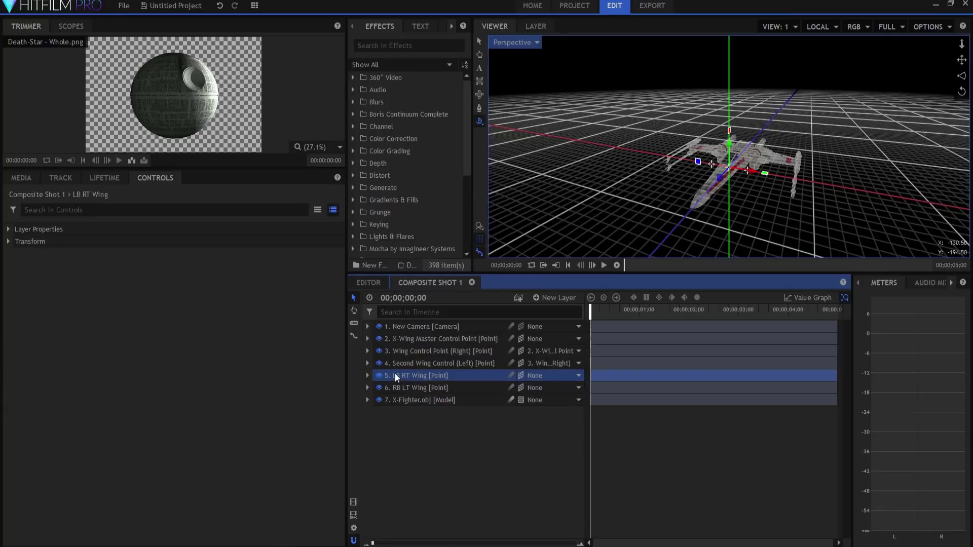
{"action": "left_click", "coordinate": [446, 388]}
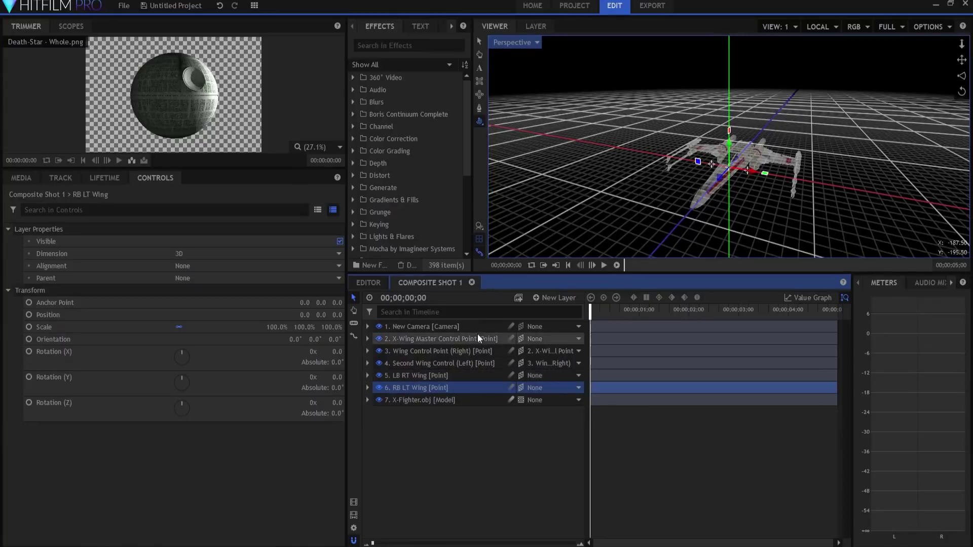
{"action": "left_click", "coordinate": [410, 374]}
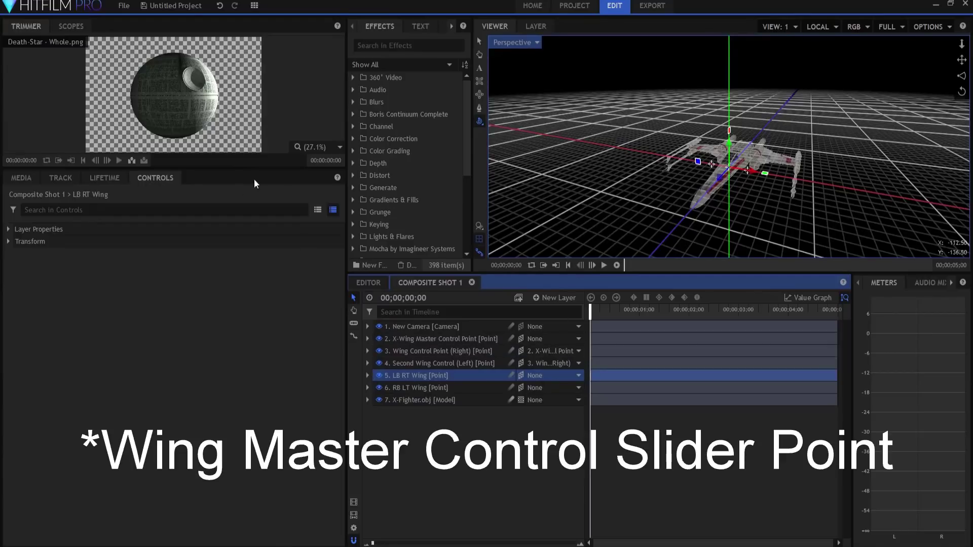
{"action": "left_click", "coordinate": [8, 229]}
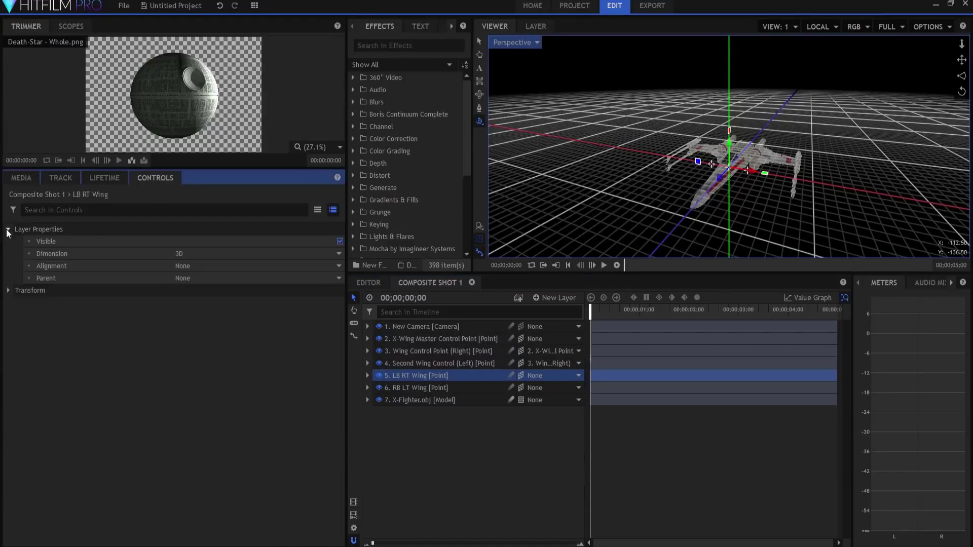
{"action": "left_click", "coordinate": [220, 265]}
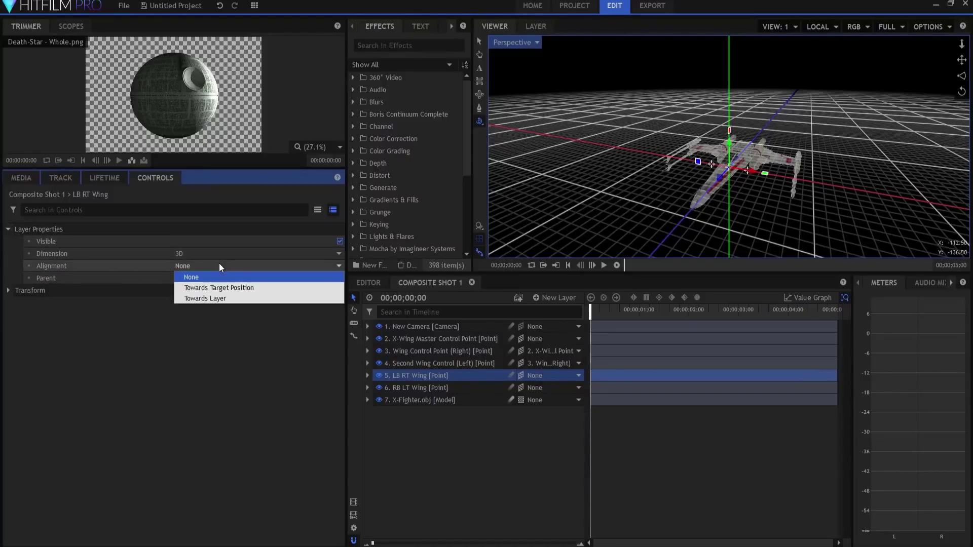
{"action": "left_click", "coordinate": [217, 299]}
{"action": "left_click", "coordinate": [188, 278]}
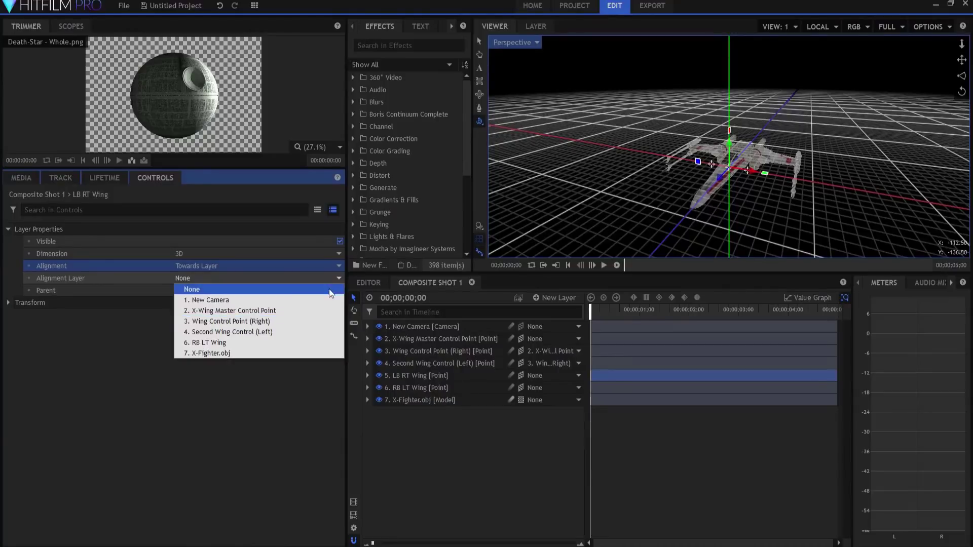
{"action": "left_click", "coordinate": [221, 321]}
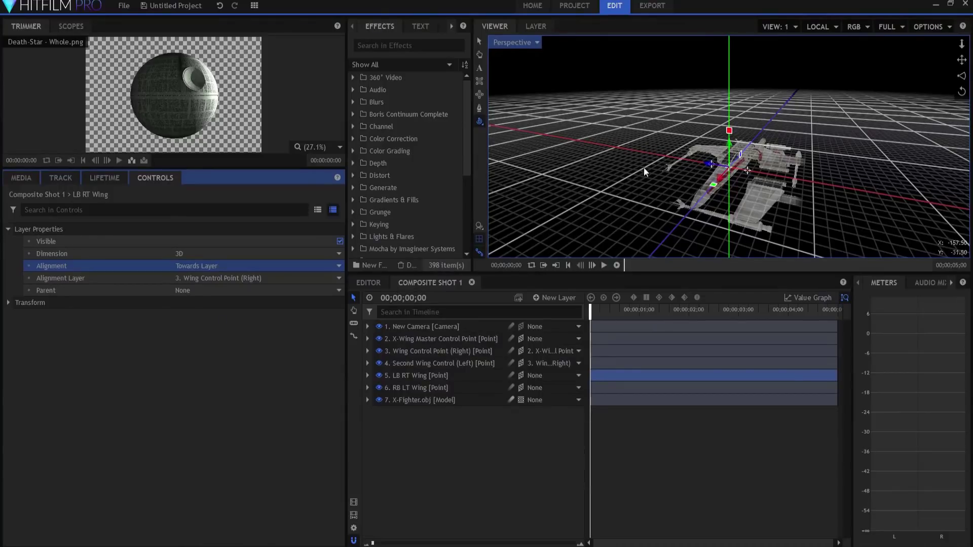
- Try adjusting the Y position of Wing Control Point (Right) to test how the aligned wings follow
{"action": "left_click", "coordinate": [391, 351]}
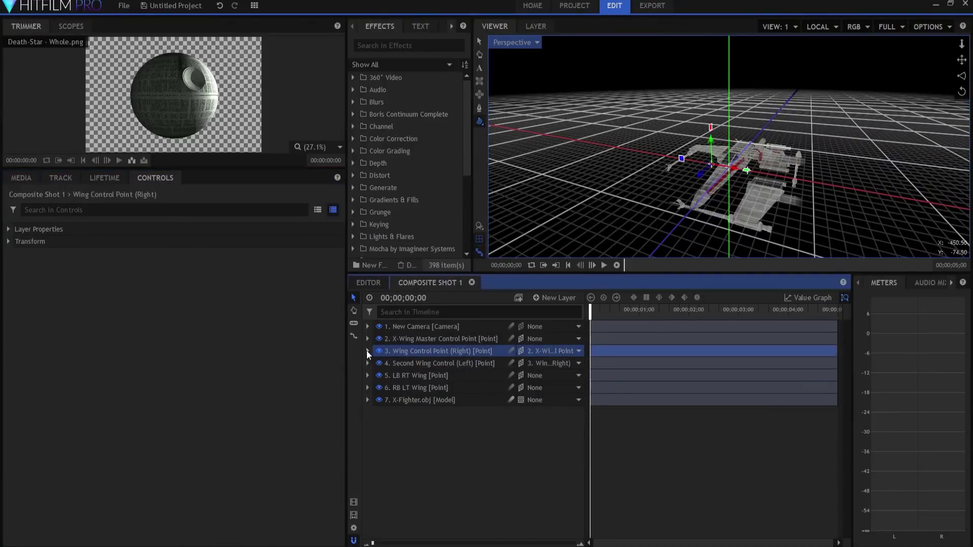
{"action": "left_click", "coordinate": [368, 351]}
{"action": "left_click_drag", "start_coordinate": [560, 388], "coordinate": [555, 388]}
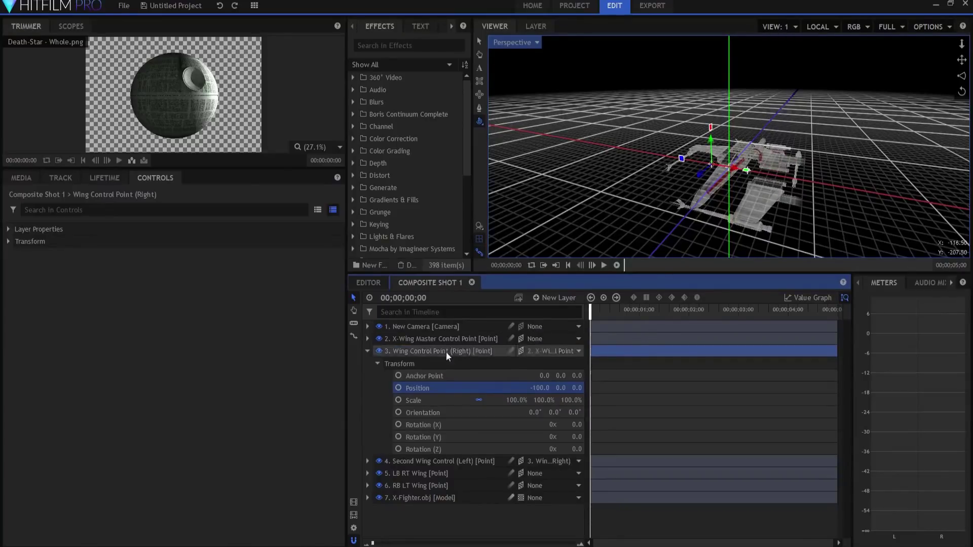
- Set the Y rotation of the LB RT Wing point to -90°
{"action": "left_click", "coordinate": [415, 473]}
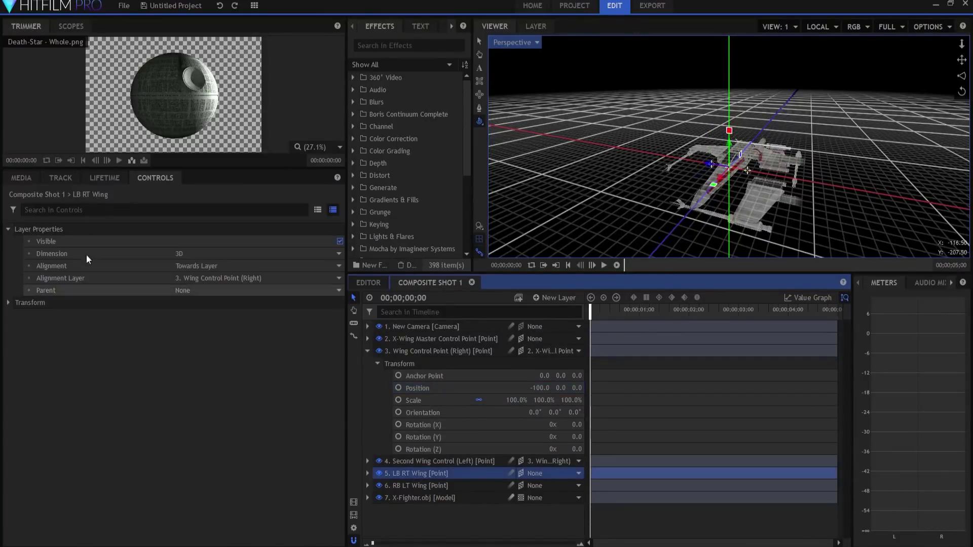
{"action": "left_click", "coordinate": [7, 301]}
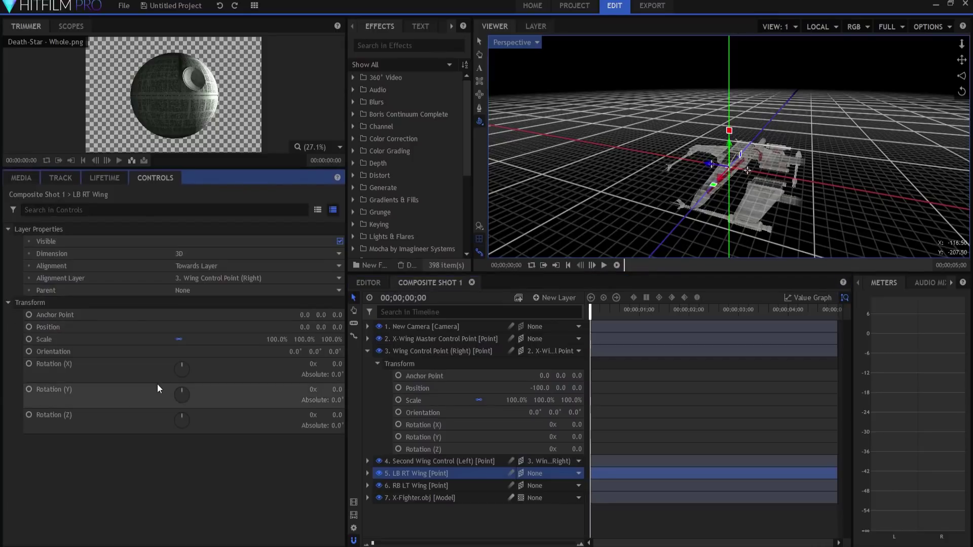
{"action": "left_click_drag", "start_coordinate": [332, 390], "coordinate": [296, 390]}
{"action": "left_click", "coordinate": [336, 389]}
{"action": "type", "text": "-90"}
{"action": "key", "text": "Return"}
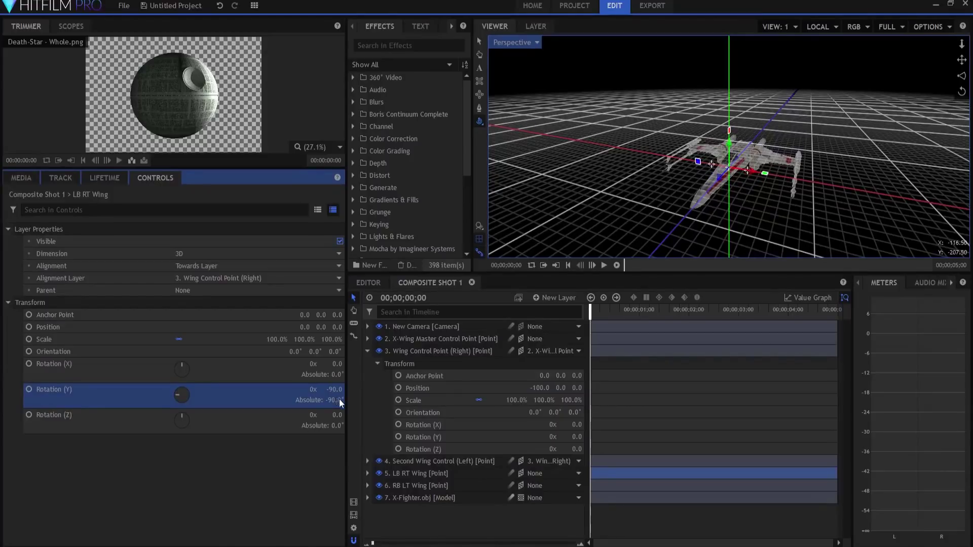
- Test the LB RT wing pair by raising the Y position of Wing Control Point (Right), and reset that position to 0
{"action": "left_click", "coordinate": [446, 339]}
{"action": "left_click", "coordinate": [560, 388]}
{"action": "type", "text": "30"}
{"action": "key", "text": "Return"}
{"action": "left_click_drag", "start_coordinate": [711, 160], "coordinate": [711, 158]}
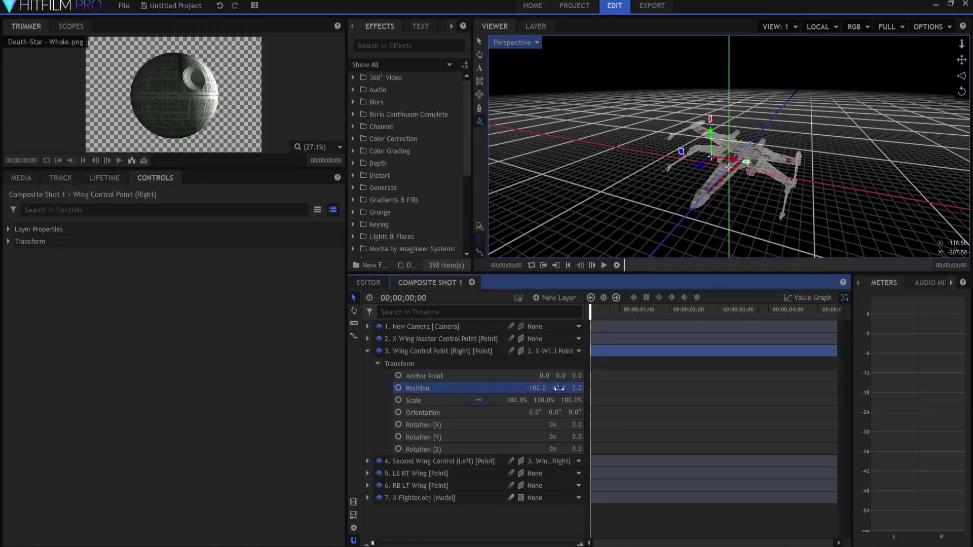
{"action": "left_click", "coordinate": [560, 388]}
{"action": "type", "text": "0"}
{"action": "key", "text": "Return"}
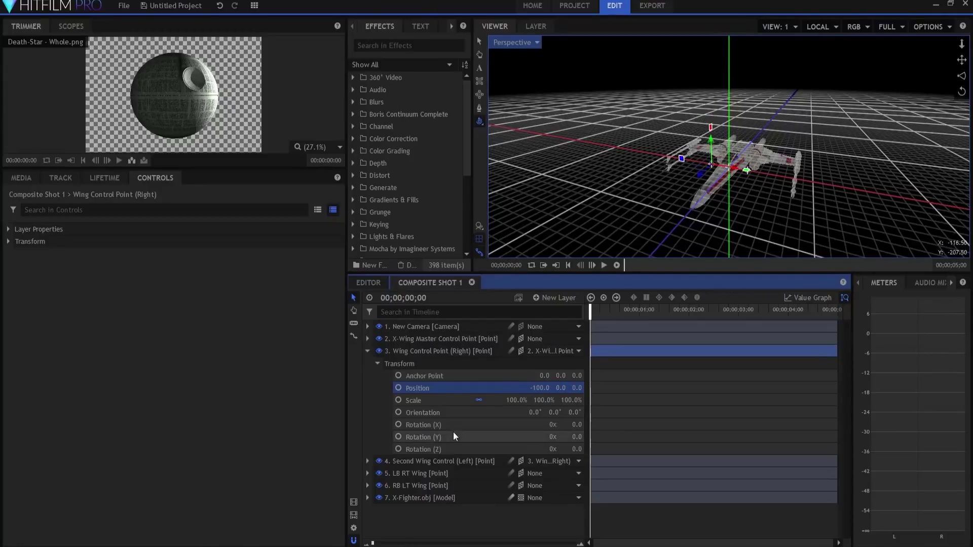
- Align the RB LT Wing point towards the Second Wing Control (Left) layer and set its Y rotation to 90°
{"action": "left_click", "coordinate": [406, 485]}
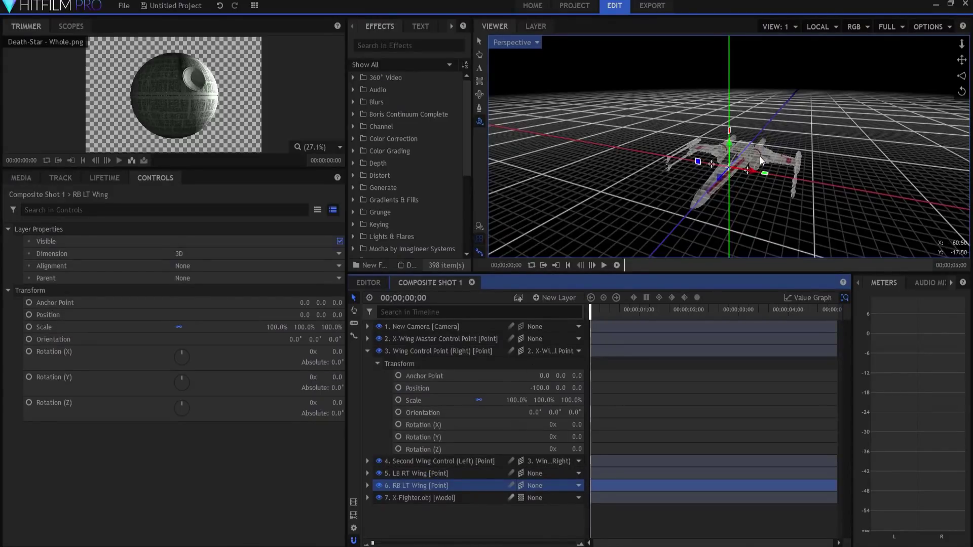
{"action": "left_click", "coordinate": [157, 178]}
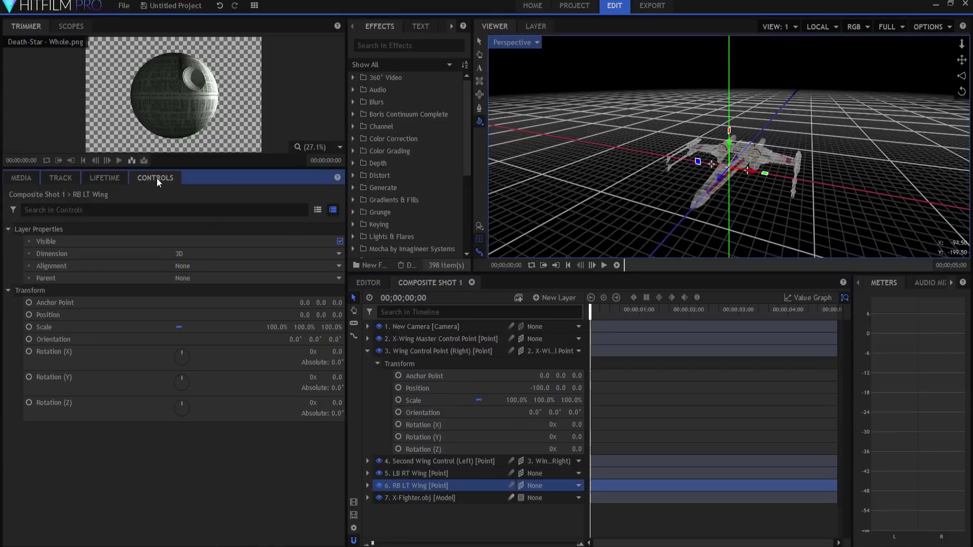
{"action": "left_click", "coordinate": [210, 264]}
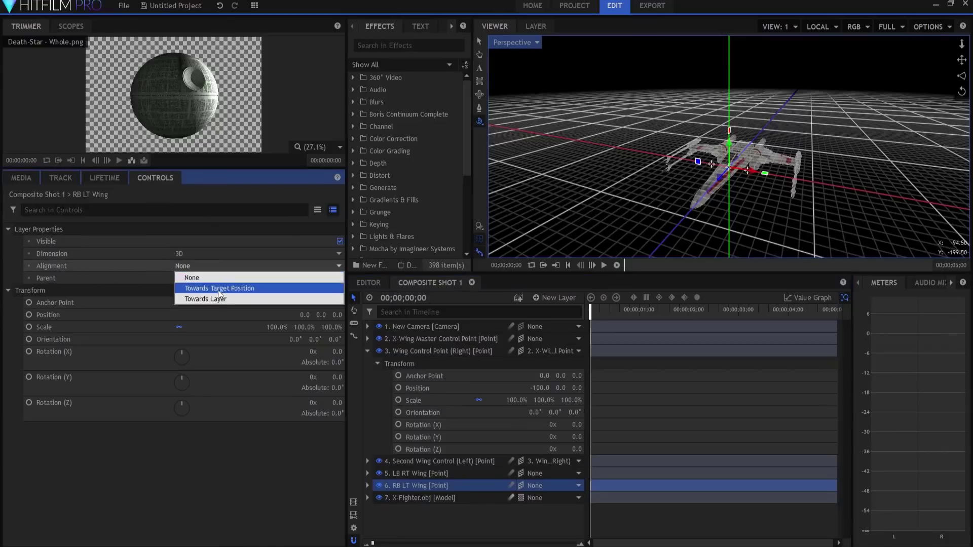
{"action": "left_click", "coordinate": [215, 301]}
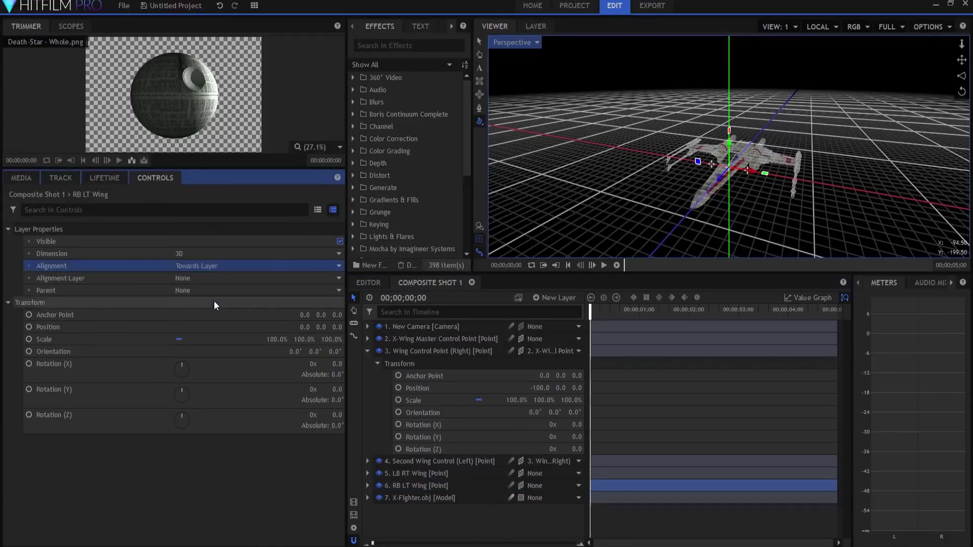
{"action": "left_click", "coordinate": [239, 281]}
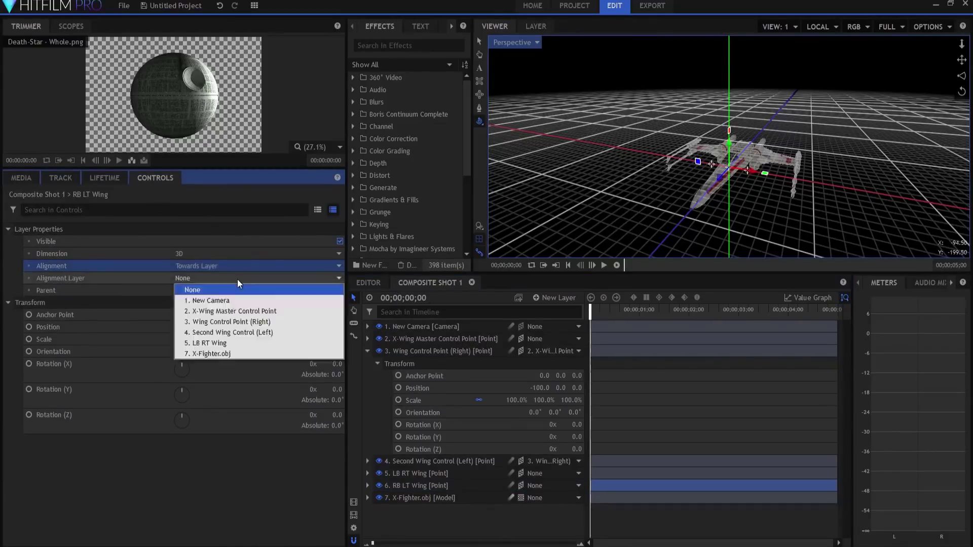
{"action": "left_click", "coordinate": [219, 333]}
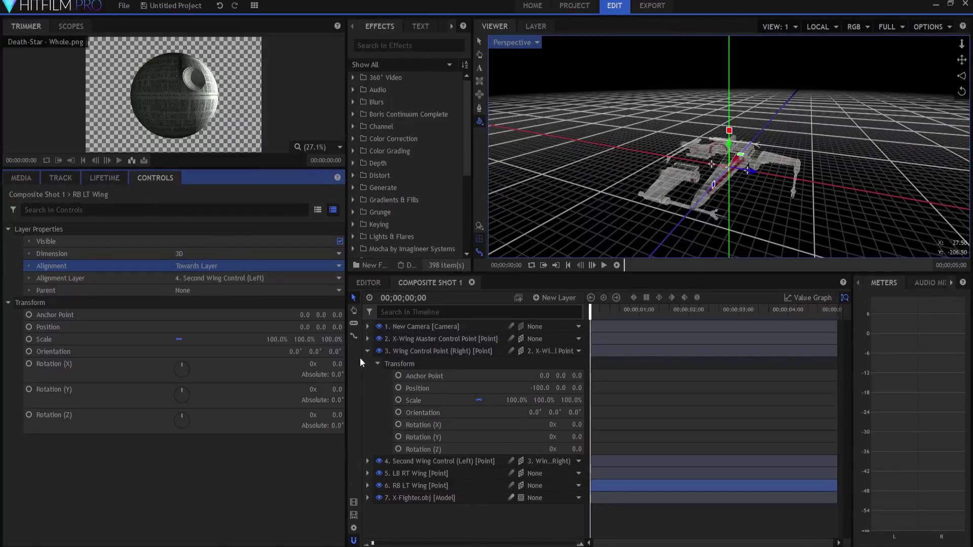
{"action": "left_click_drag", "start_coordinate": [336, 391], "coordinate": [290, 389]}
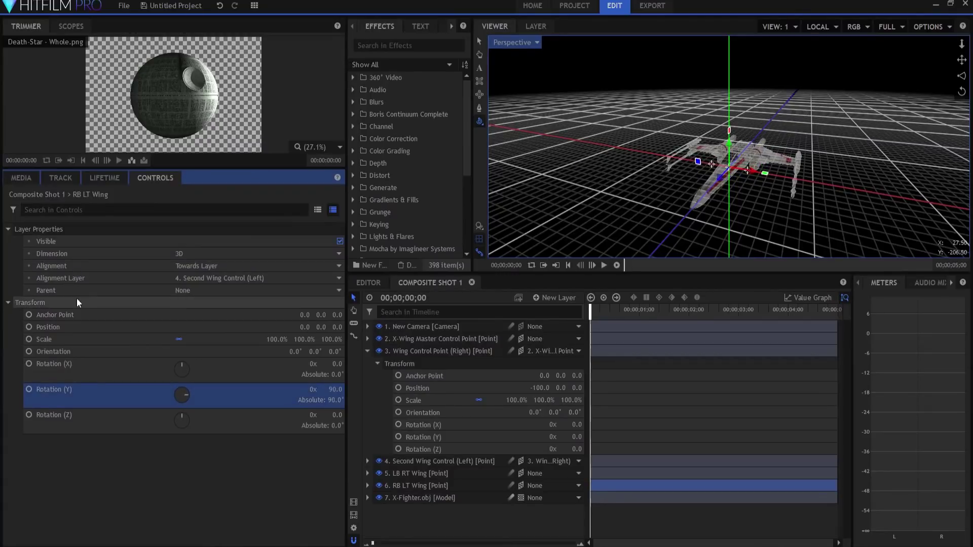
{"action": "left_click", "coordinate": [368, 351]}
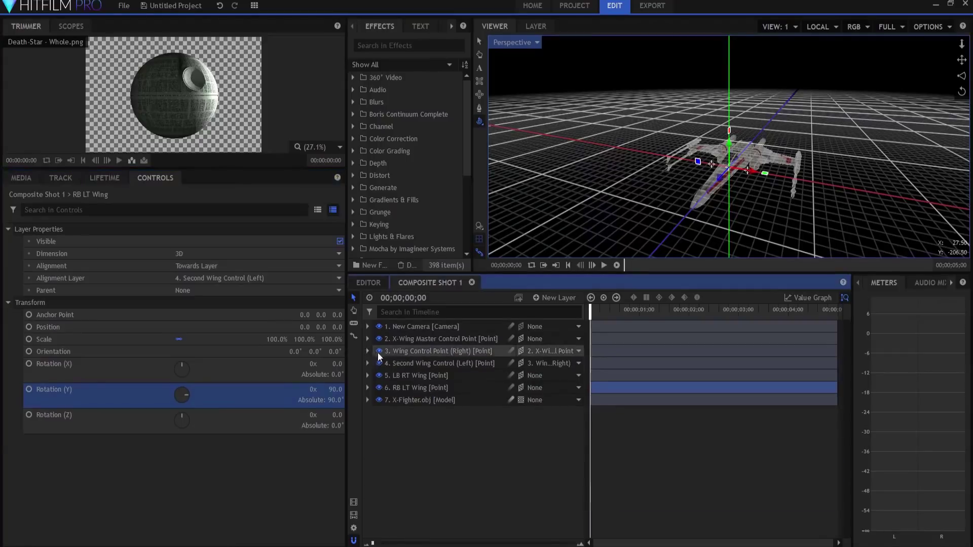
- Test both wing pairs by shifting the Y position of Wing Control Point (Right) and returning it to 0
{"action": "left_click", "coordinate": [419, 350]}
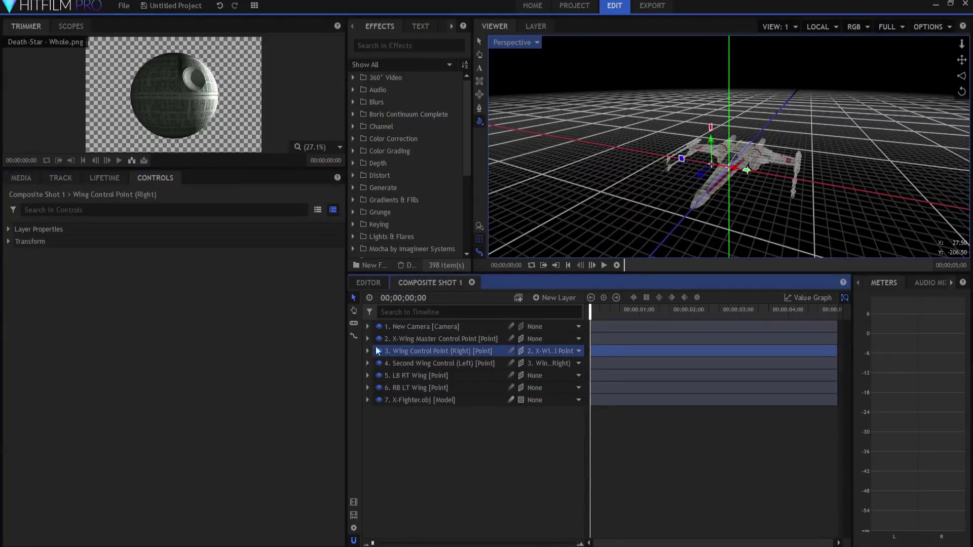
{"action": "left_click", "coordinate": [8, 242]}
{"action": "left_click", "coordinate": [261, 265]}
{"action": "left_click_drag", "start_coordinate": [321, 265], "coordinate": [351, 266]}
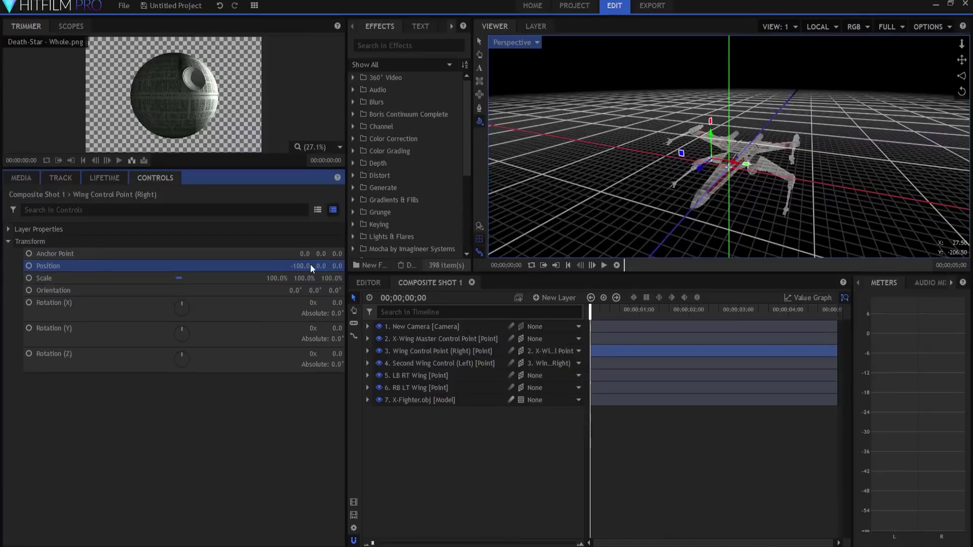
- Switch the viewer to the Back view and raise the Y position of Wing Control Point (Right) to 30
{"action": "left_click", "coordinate": [510, 43]}
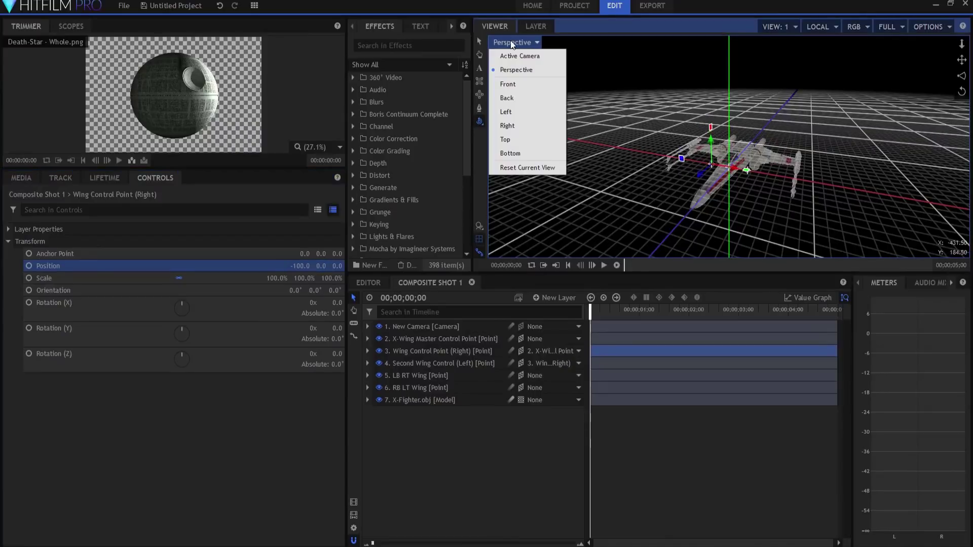
{"action": "left_click", "coordinate": [515, 98]}
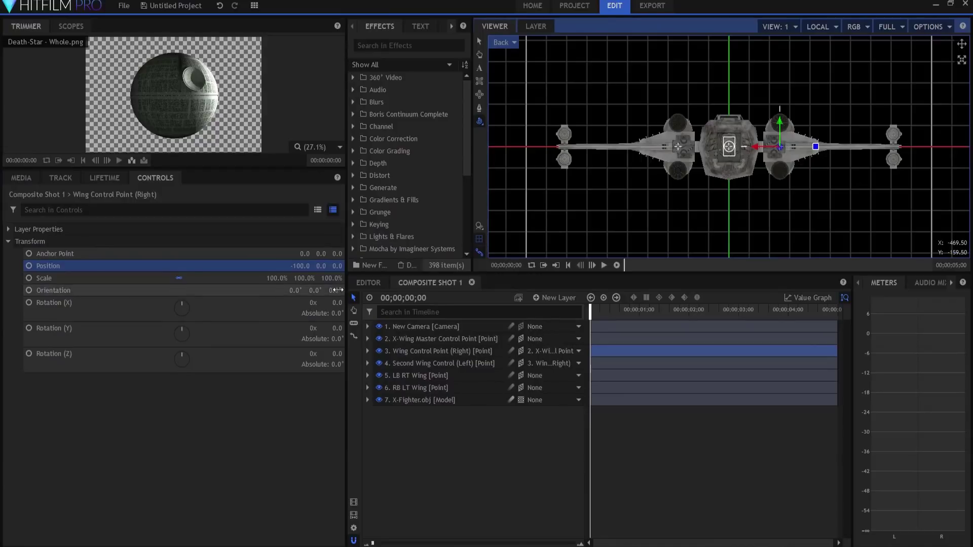
{"action": "left_click", "coordinate": [407, 350]}
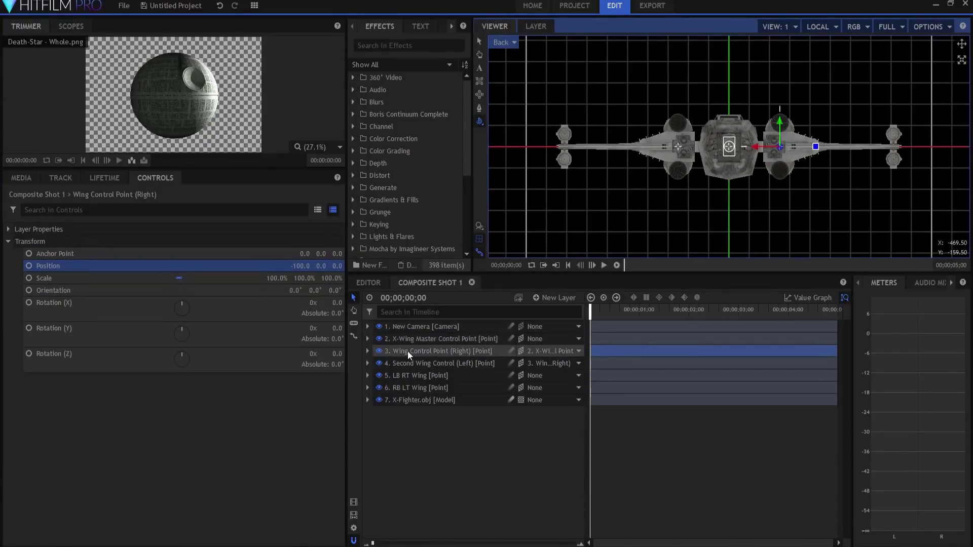
{"action": "left_click", "coordinate": [409, 387], "text": "shift"}
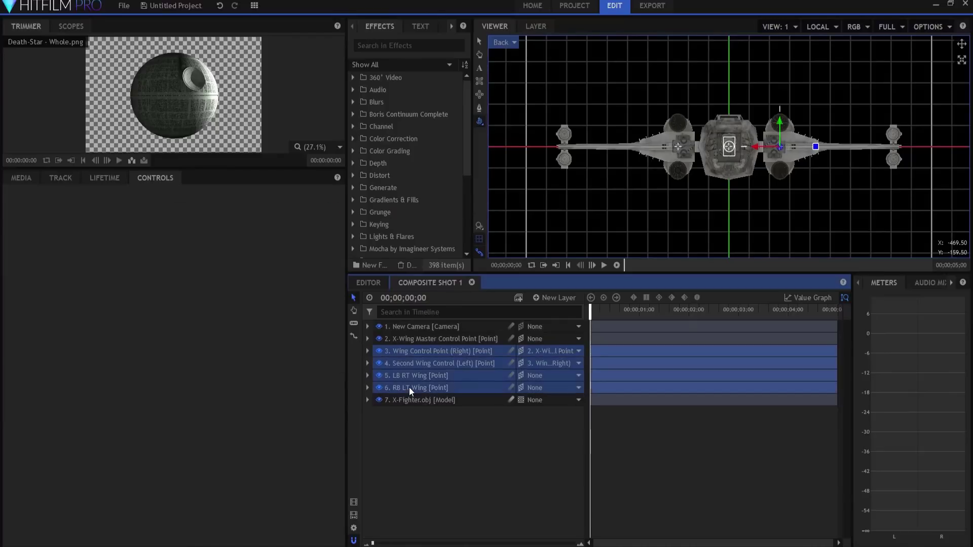
{"action": "left_click", "coordinate": [368, 350]}
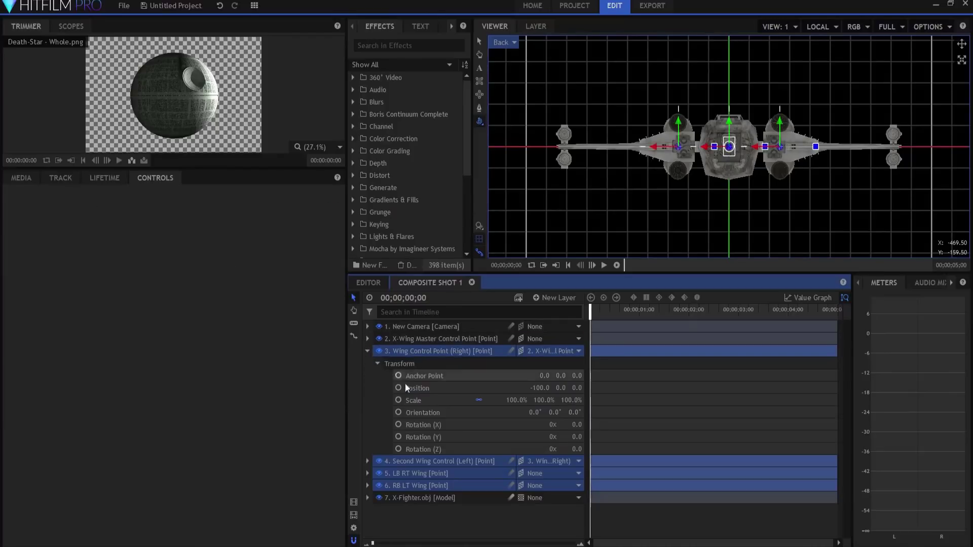
{"action": "left_click_drag", "start_coordinate": [559, 388], "coordinate": [573, 388]}
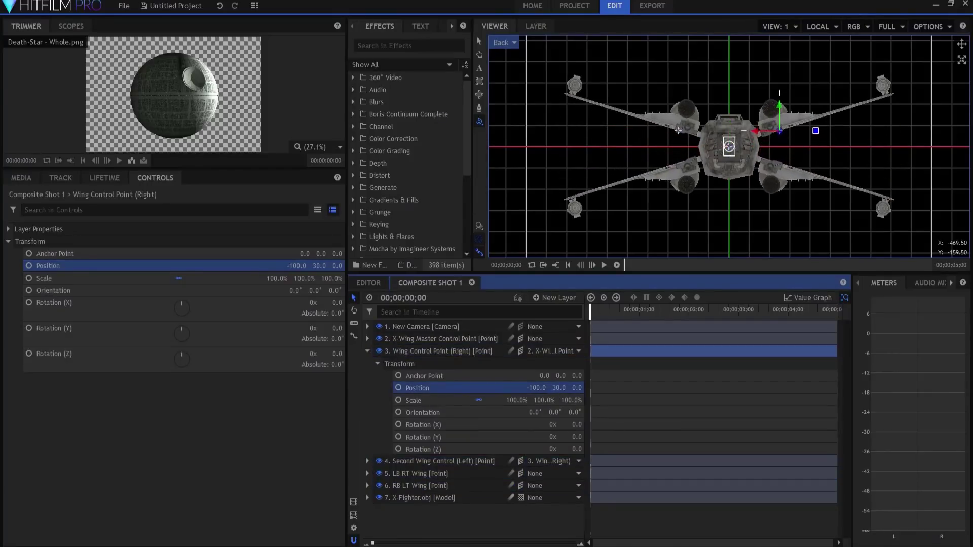
- Select both wing control layers and both wing points, and raise the Y position of Wing Control Point (Right) to 41
{"action": "left_click", "coordinate": [406, 349]}
{"action": "left_click", "coordinate": [405, 486], "text": "shift"}
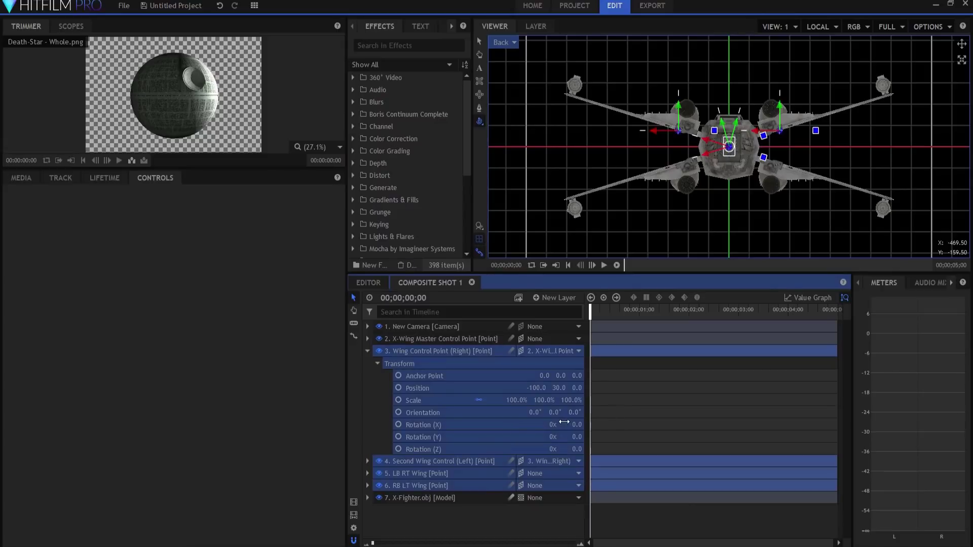
{"action": "left_click_drag", "start_coordinate": [558, 388], "coordinate": [564, 388]}
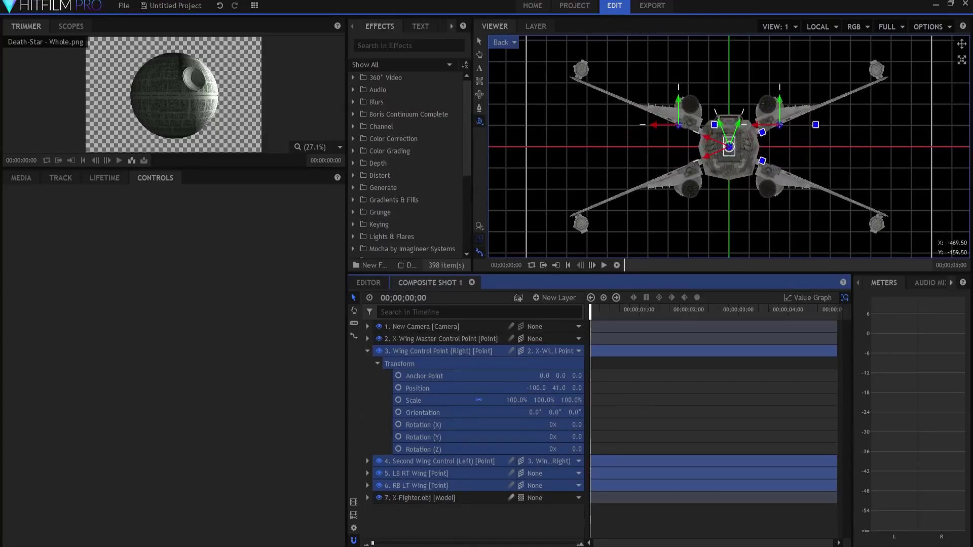
- Try a Y position of 4 for Wing Control Point (Right) and reset it to 0
{"action": "left_click", "coordinate": [558, 388]}
{"action": "type", "text": "4"}
{"action": "key", "text": "Return"}
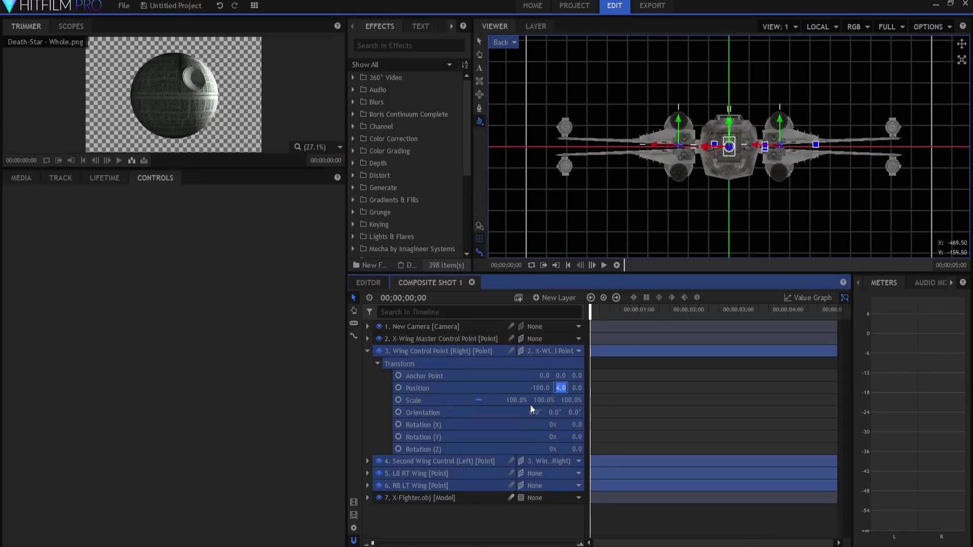
{"action": "left_click", "coordinate": [559, 388]}
{"action": "type", "text": "0"}
{"action": "key", "text": "Return"}
- Set the Y position of Wing Control Point (Right) to 40 to open the wings
{"action": "left_click", "coordinate": [543, 387]}
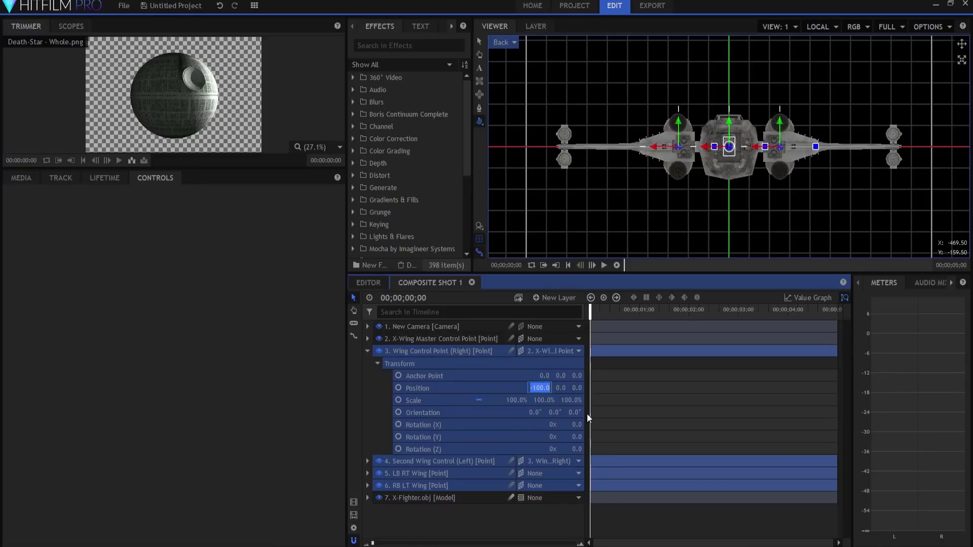
{"action": "left_click", "coordinate": [559, 387]}
{"action": "type", "text": "4"}
{"action": "key", "text": "Return"}
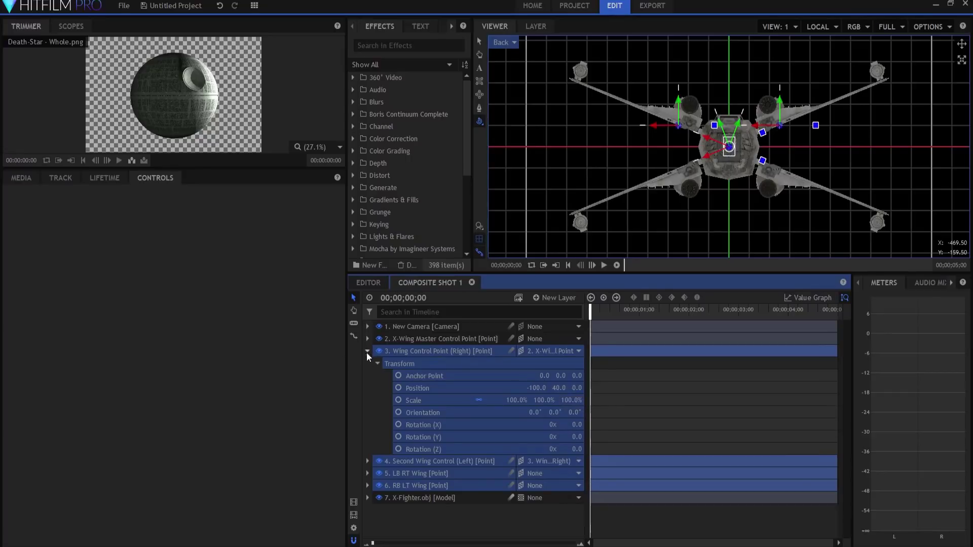
- Set the Y position of Wing Control Point (Right) to 0 to close the wings, then collapse the layer's properties
{"action": "left_click", "coordinate": [413, 388]}
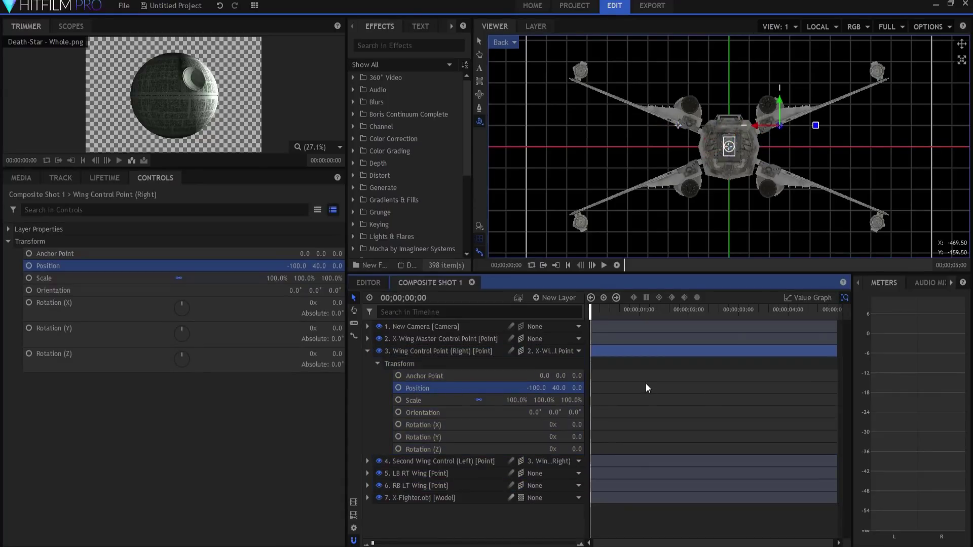
{"action": "left_click", "coordinate": [559, 387]}
{"action": "type", "text": "0"}
{"action": "key", "text": "Return"}
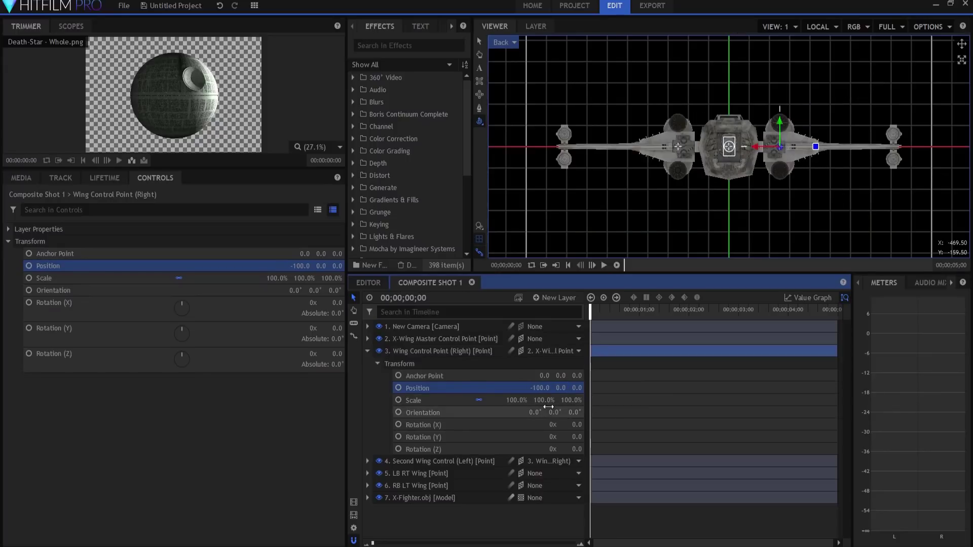
{"action": "left_click", "coordinate": [368, 352]}
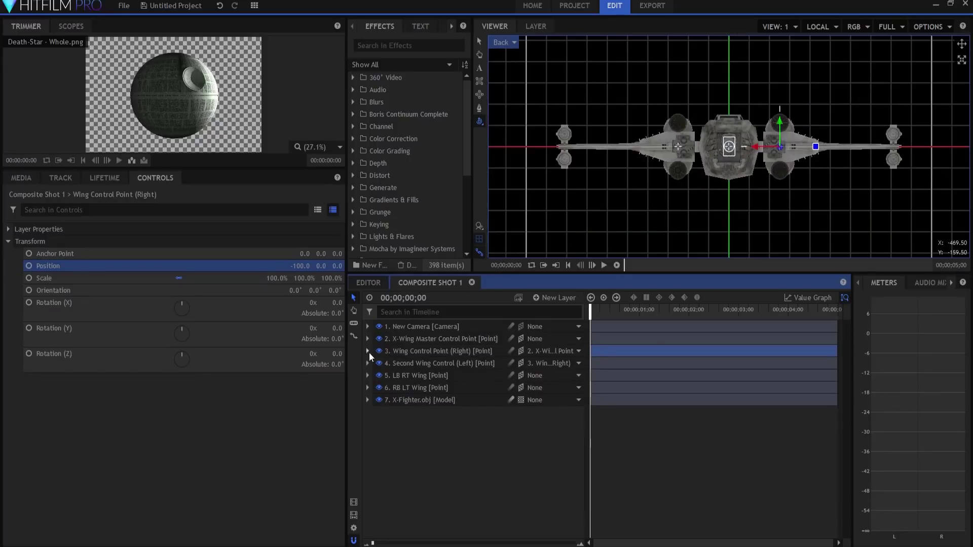
- Switch the viewer to the Perspective view and try shifting X-Wing Master Control Point along Z
{"action": "left_click", "coordinate": [506, 42]}
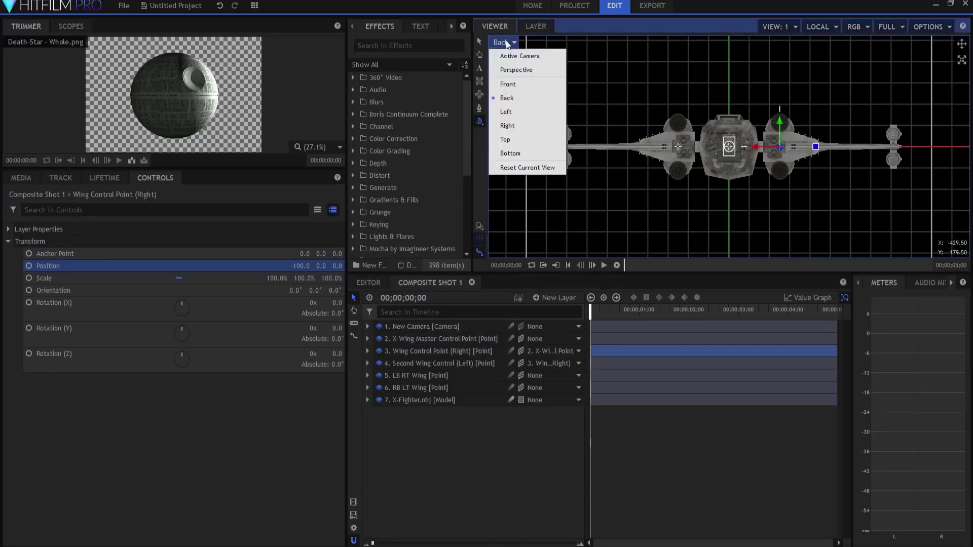
{"action": "left_click", "coordinate": [511, 71]}
{"action": "left_click", "coordinate": [418, 340]}
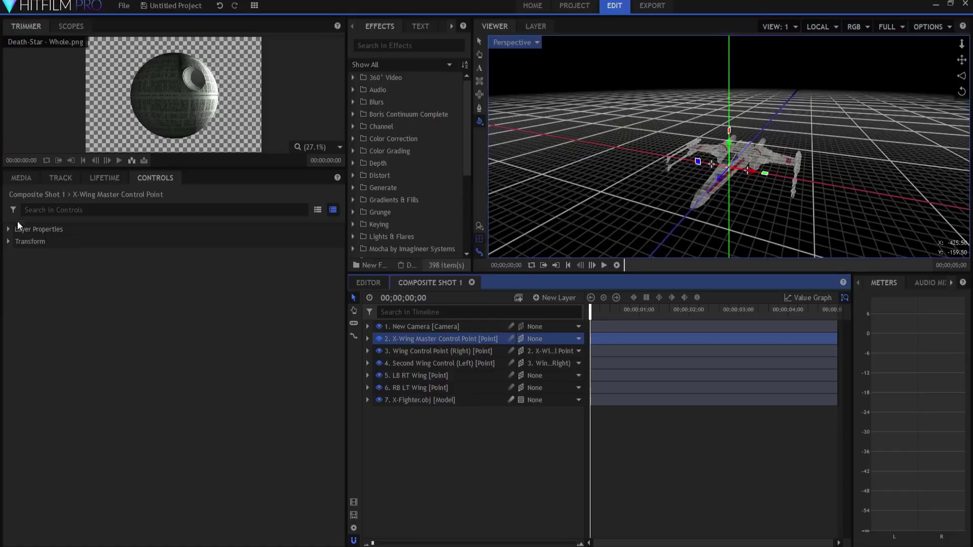
{"action": "left_click", "coordinate": [7, 241]}
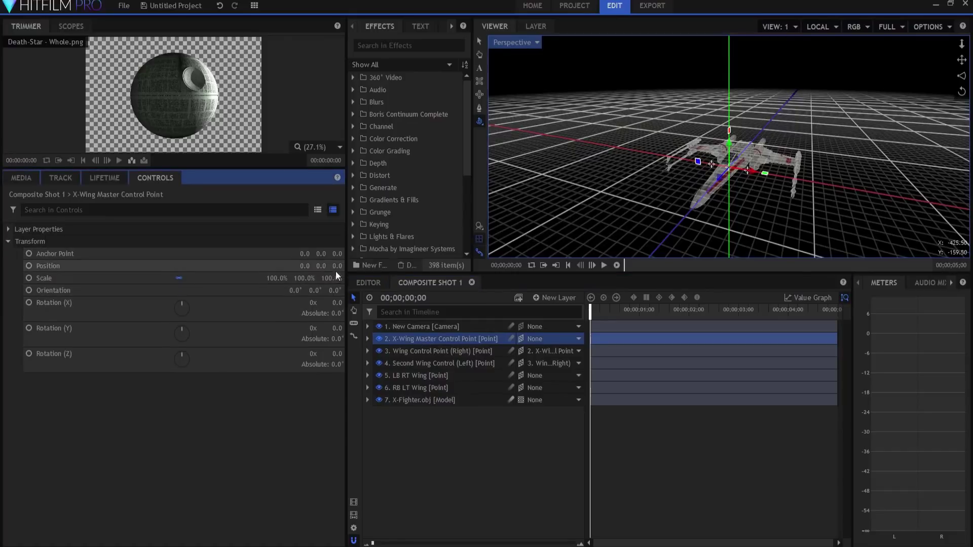
{"action": "mouse_move", "coordinate": [340, 266]}
{"action": "left_mouse_down"}
{"action": "mouse_move", "coordinate": [289, 266]}
{"action": "mouse_move", "coordinate": [354, 267]}
{"action": "left_mouse_up"}
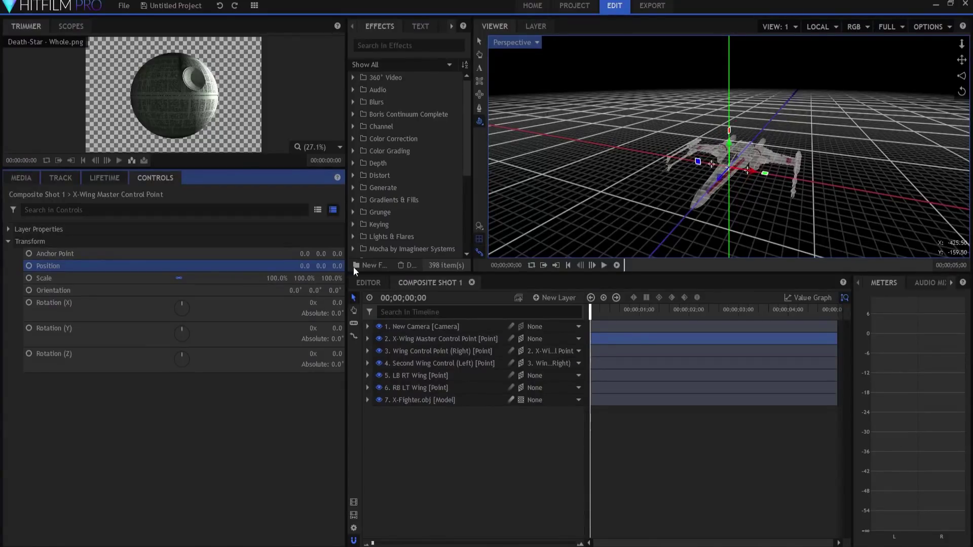
- Parent both LB RT Wing and RB LT Wing points to X-Wing Master Control Point
{"action": "left_click", "coordinate": [412, 373]}
{"action": "left_click", "coordinate": [437, 389], "text": "ctrl"}
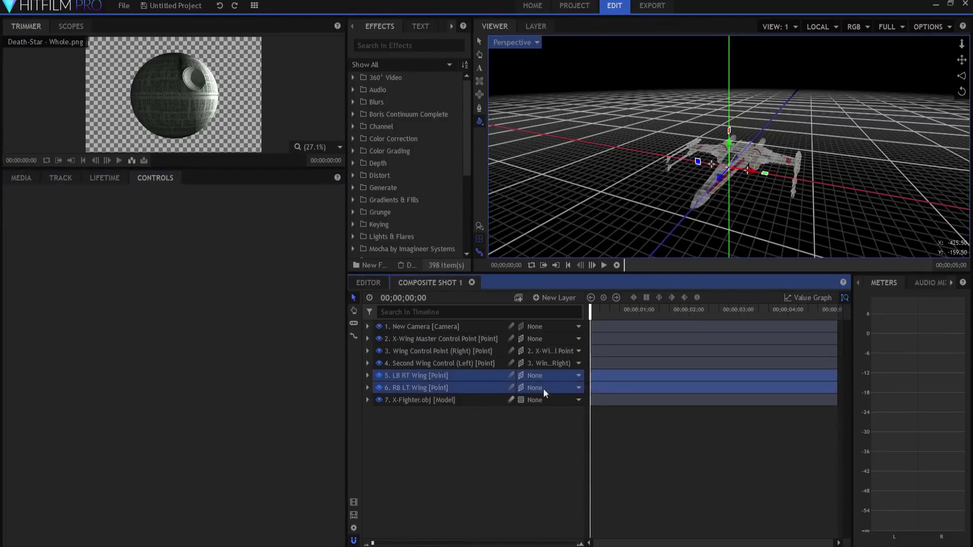
{"action": "left_click", "coordinate": [549, 376]}
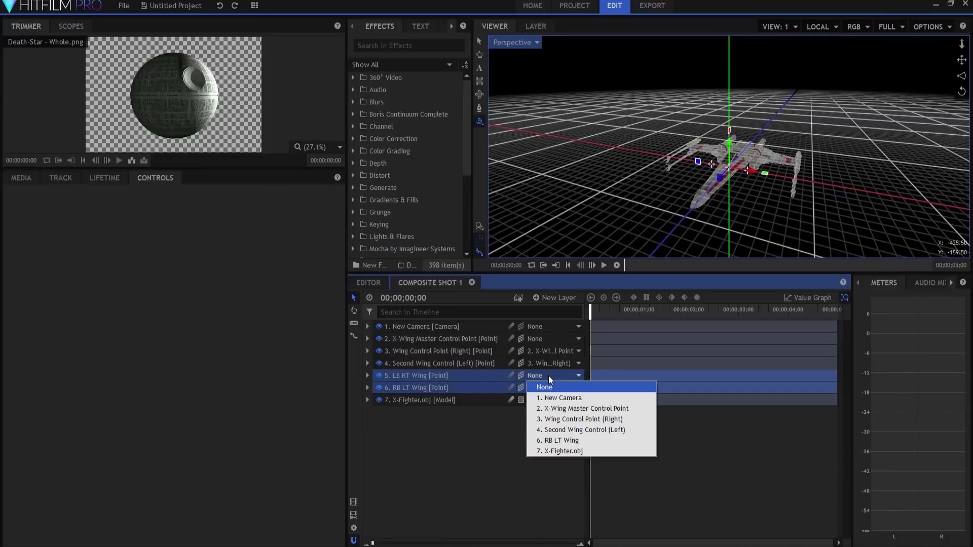
{"action": "left_click", "coordinate": [565, 413]}
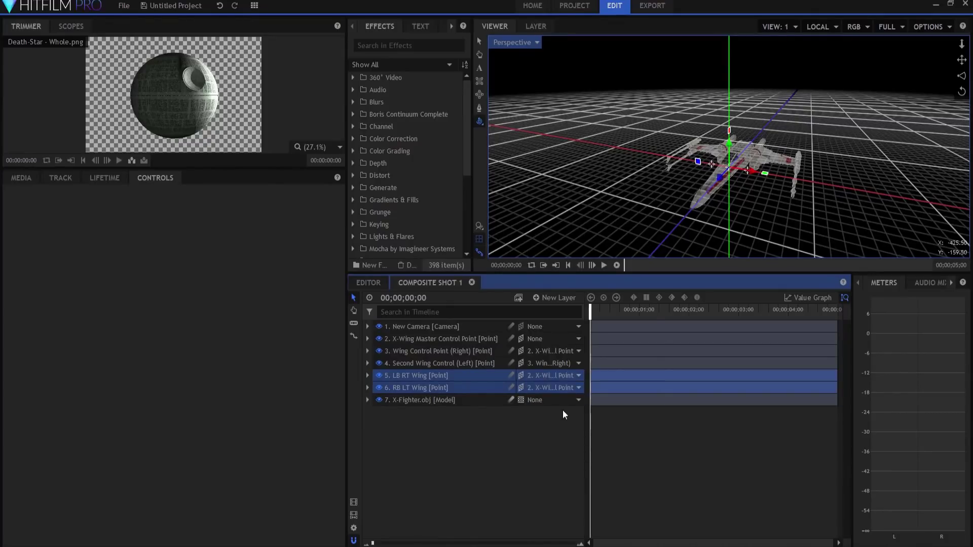
- Move X-Wing Master Control Point to a Z position of -595 and test the Y position of Wing Control Point (Right)
{"action": "left_click", "coordinate": [412, 341]}
{"action": "left_click_drag", "start_coordinate": [334, 266], "coordinate": [344, 266]}
{"action": "left_click_drag", "start_coordinate": [699, 175], "coordinate": [744, 134]}
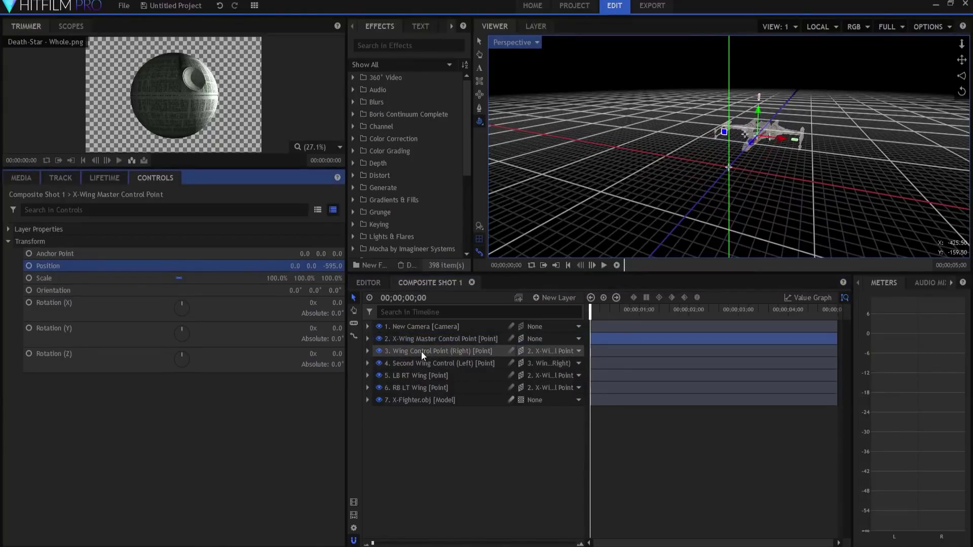
{"action": "left_click", "coordinate": [384, 350]}
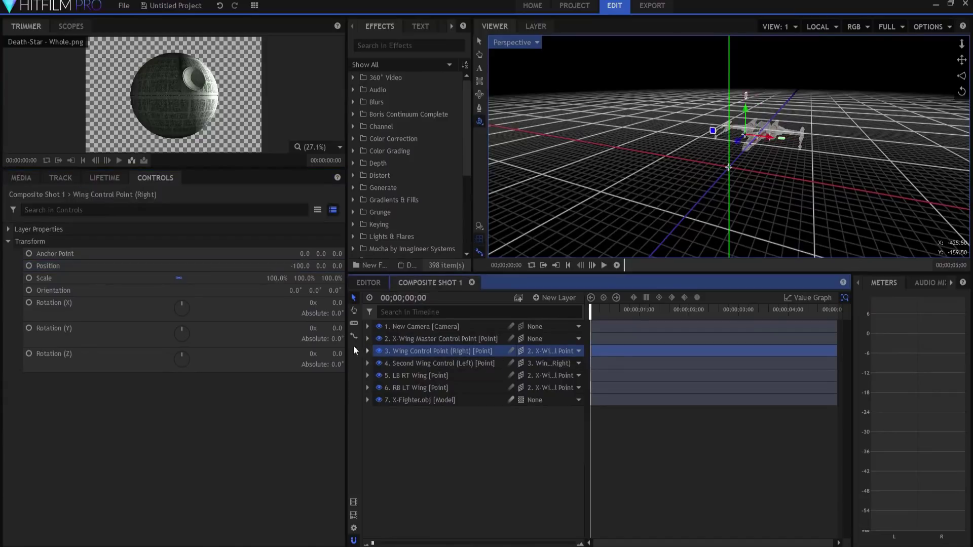
{"action": "left_click_drag", "start_coordinate": [323, 264], "coordinate": [319, 265]}
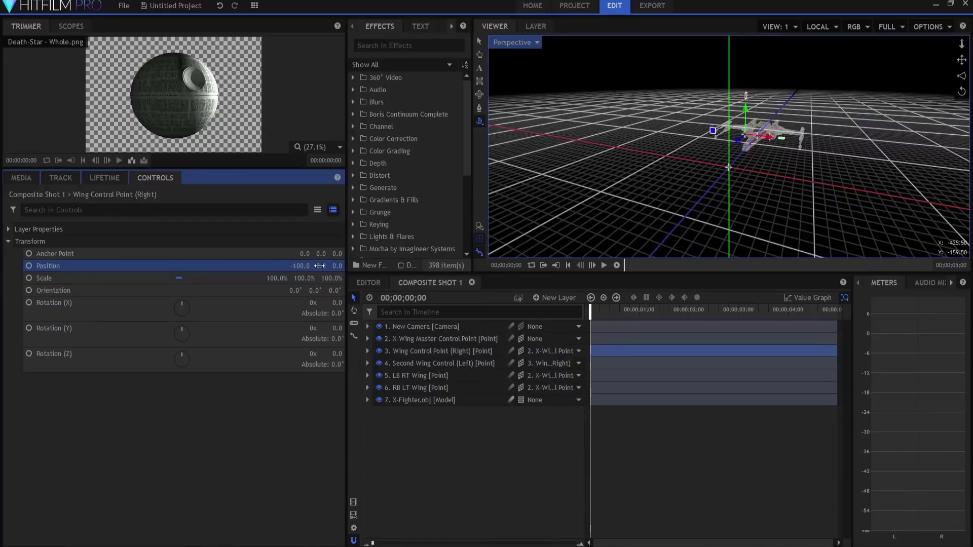
- Rotate X-Wing Master Control Point to 22° on X, 25° on Y and 47° on Z
{"action": "left_click", "coordinate": [424, 339]}
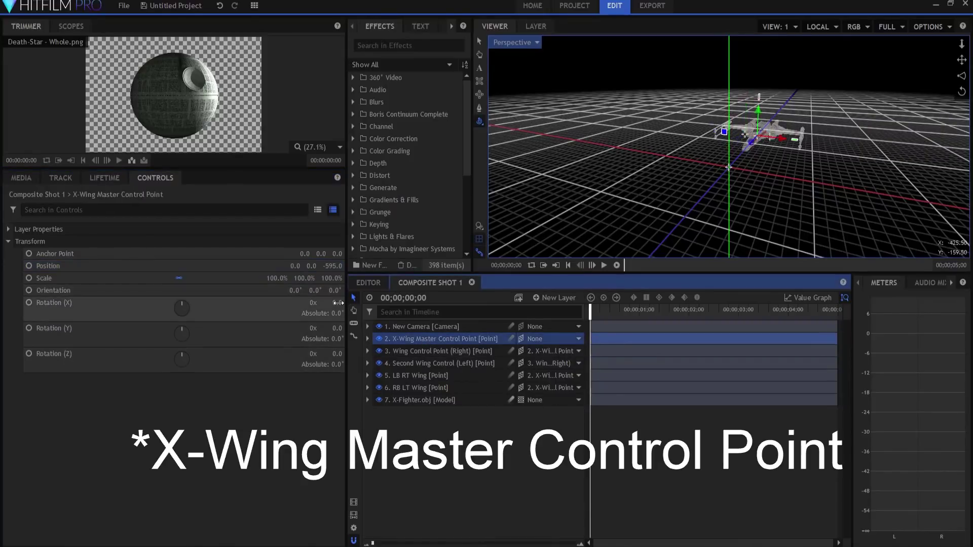
{"action": "left_click_drag", "start_coordinate": [337, 302], "coordinate": [334, 354]}
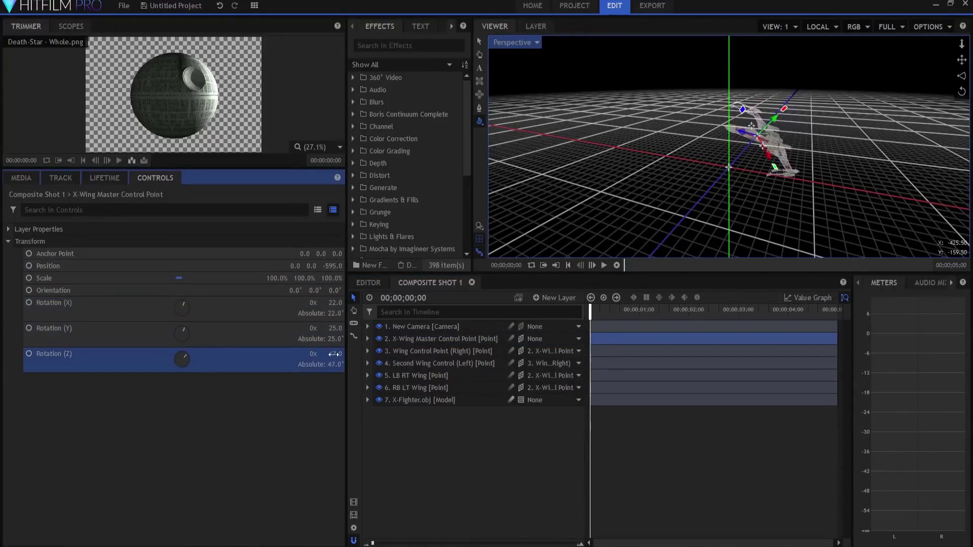
{"action": "left_click", "coordinate": [430, 340]}
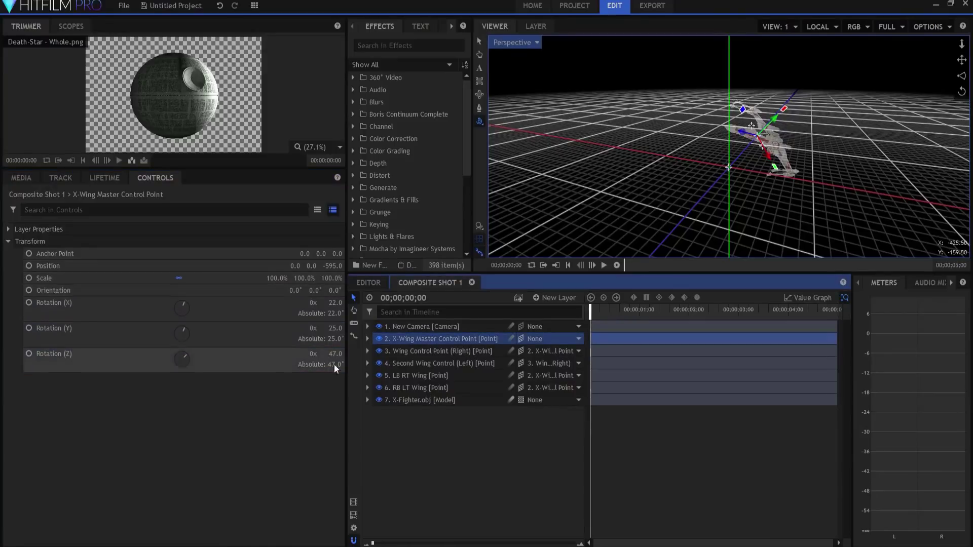
- Try opening the rotated ship's wings with the Y position of Wing Control Point (Right), and reset it to 0
{"action": "left_click", "coordinate": [403, 348]}
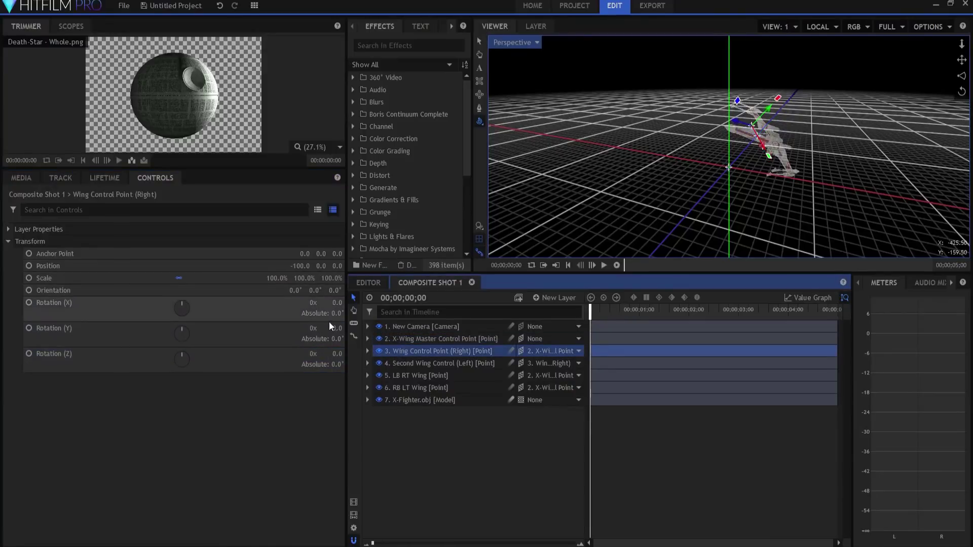
{"action": "left_click_drag", "start_coordinate": [320, 265], "coordinate": [324, 268]}
{"action": "left_click", "coordinate": [324, 267]}
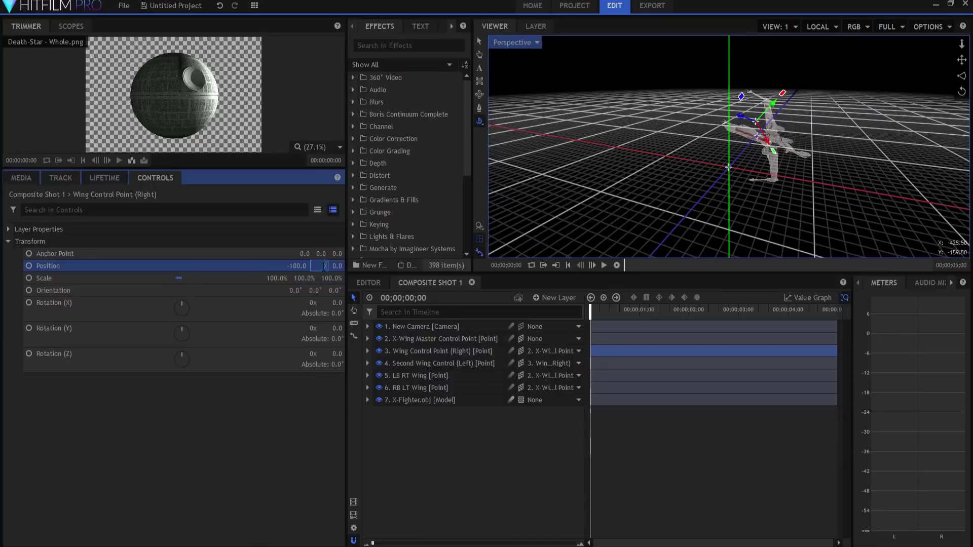
{"action": "type", "text": "0"}
{"action": "key", "text": "Return"}
- Reset the X, Y and Z rotations and the Z position of X-Wing Master Control Point to 0
{"action": "left_click", "coordinate": [407, 339]}
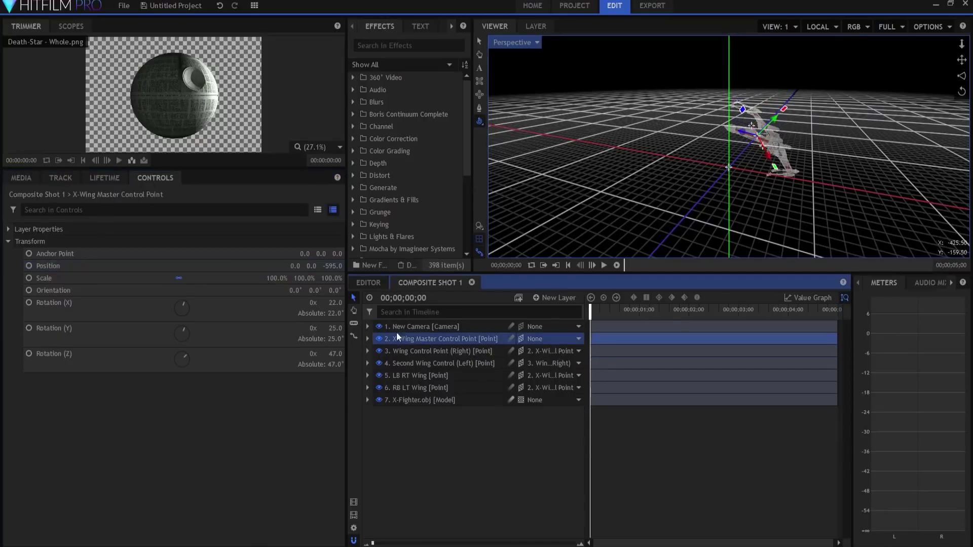
{"action": "left_click", "coordinate": [331, 302]}
{"action": "type", "text": "0"}
{"action": "key", "text": "Tab"}
{"action": "type", "text": "0"}
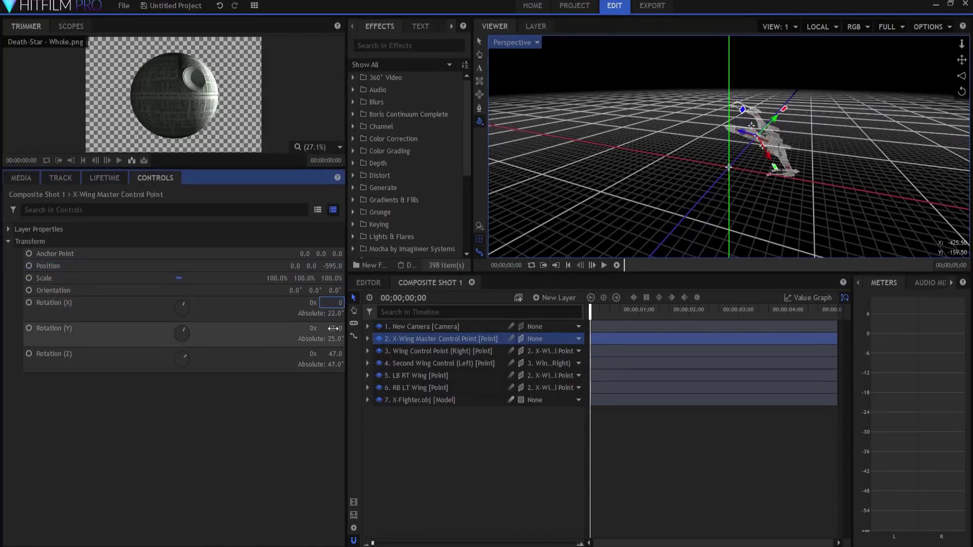
{"action": "key", "text": "Tab"}
{"action": "type", "text": "0"}
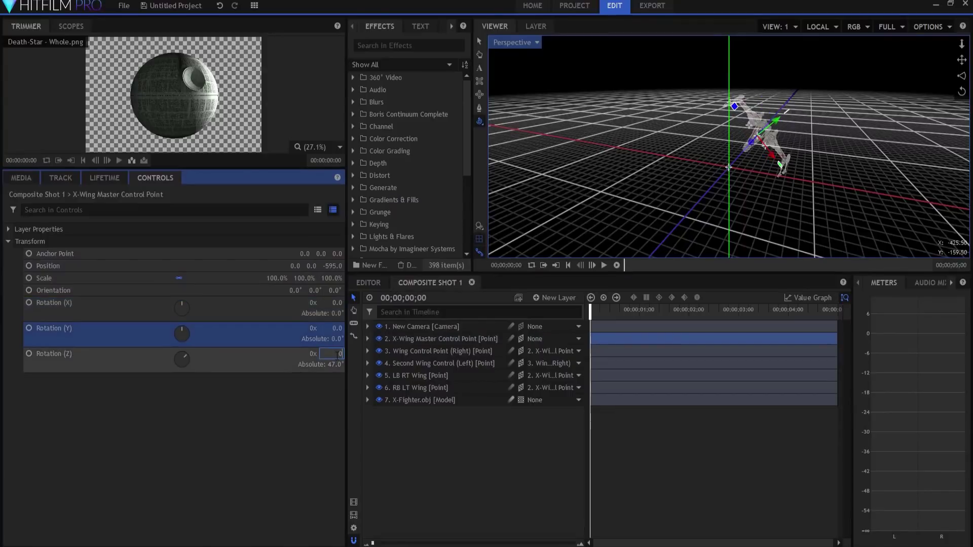
{"action": "key", "text": "Return"}
{"action": "left_click", "coordinate": [333, 266]}
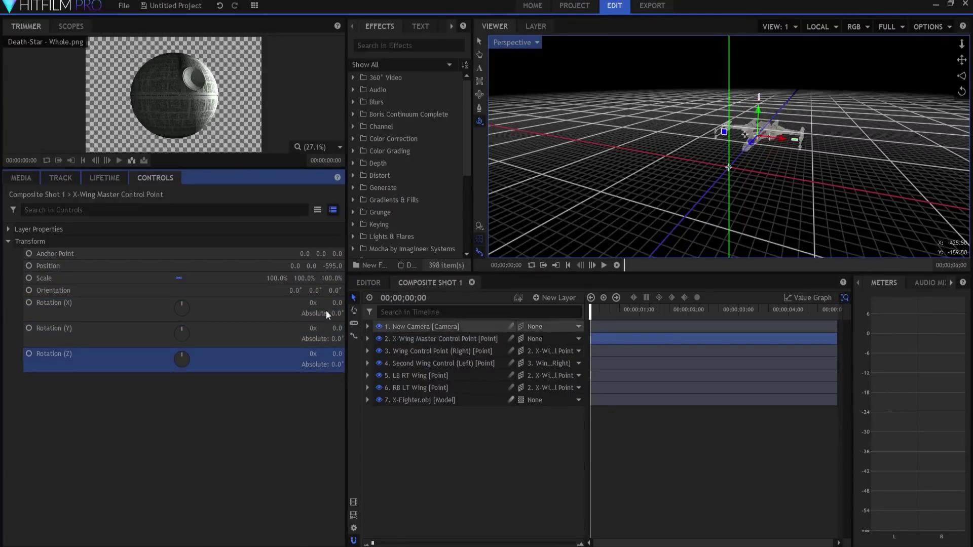
{"action": "type", "text": "0"}
{"action": "key", "text": "Return"}
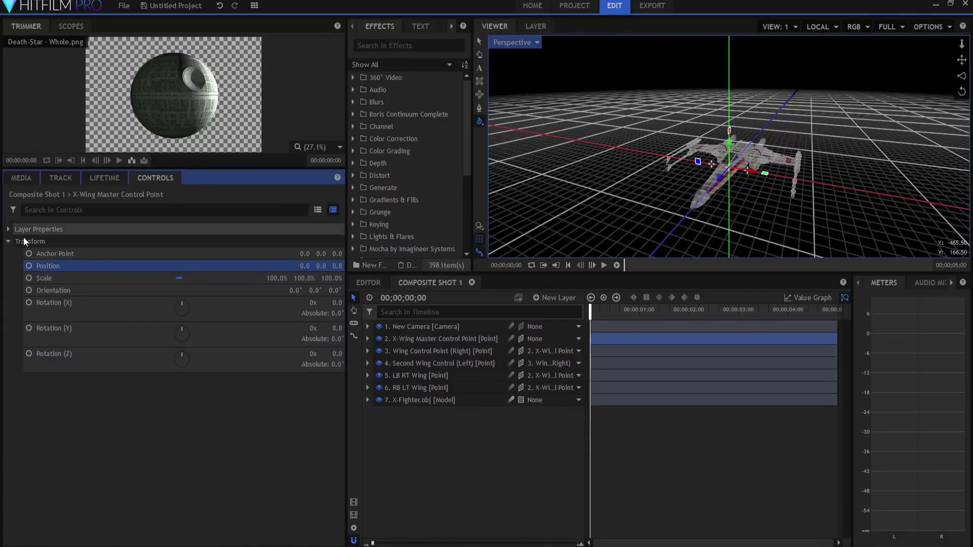
- Import Cylinder.obj into the project as a 3D model and orbit its preview
{"action": "left_click", "coordinate": [23, 181]}
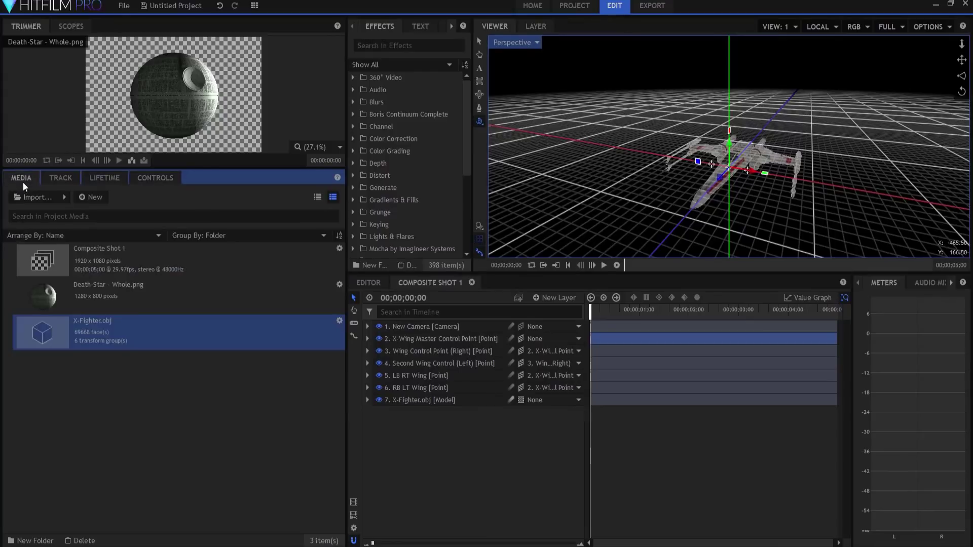
{"action": "left_click", "coordinate": [64, 197]}
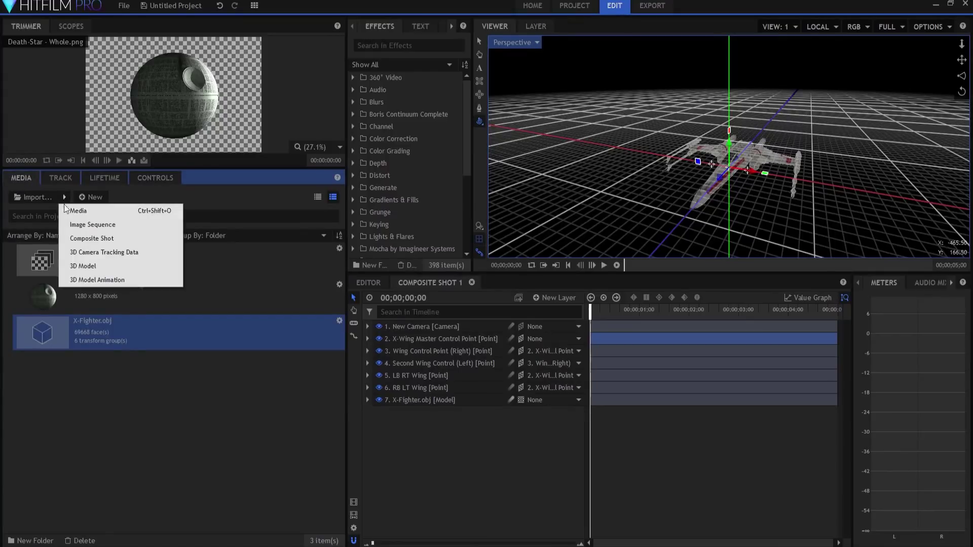
{"action": "left_click", "coordinate": [90, 266]}
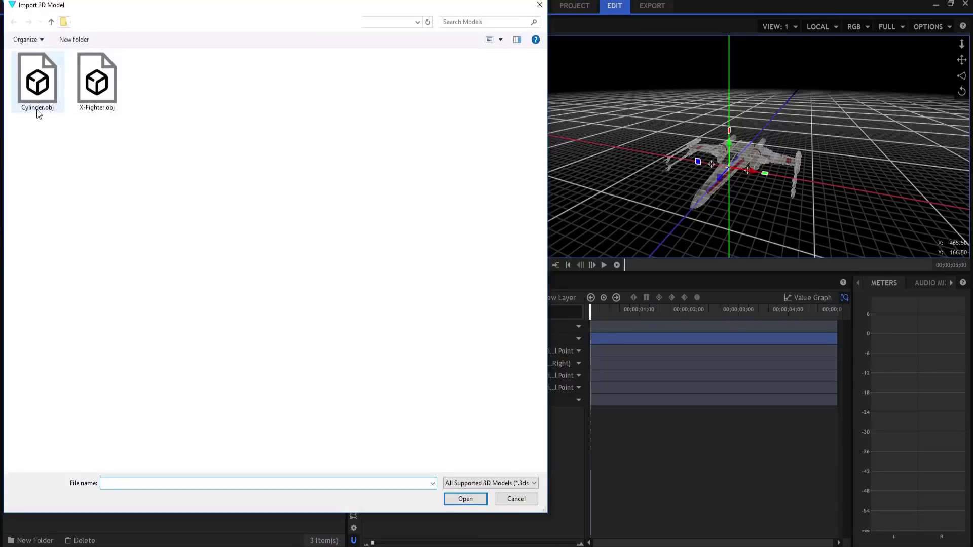
{"action": "double_click", "coordinate": [37, 91]}
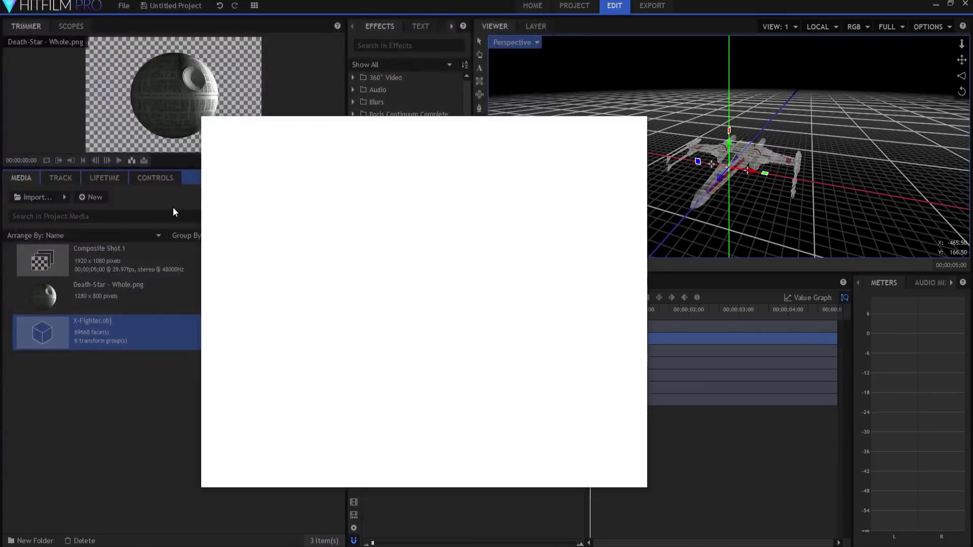
{"action": "left_click_drag", "start_coordinate": [326, 288], "coordinate": [342, 345]}
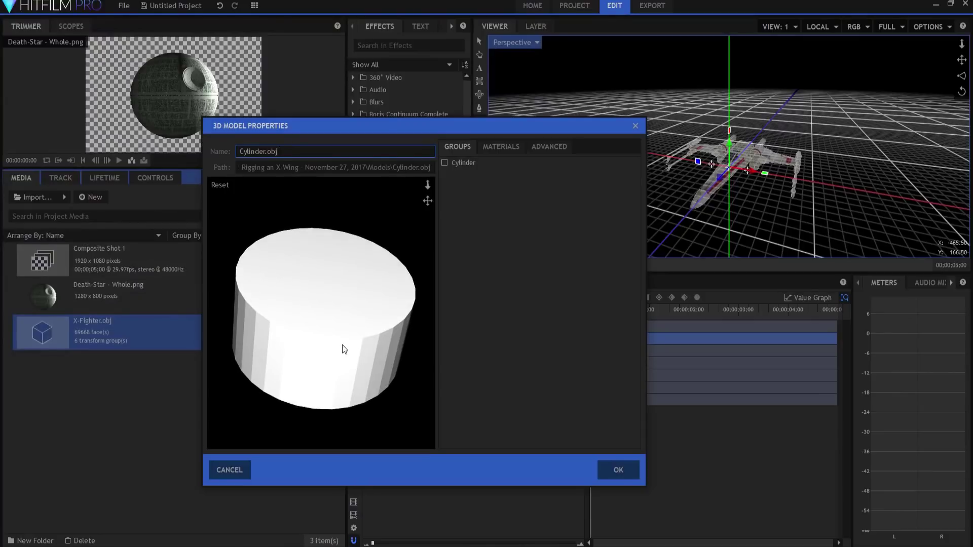
- Set the diffuse color of the cylinder's DefaultMaterial to pure white (255, 255, 255) and accept the model properties
{"action": "left_click", "coordinate": [497, 144]}
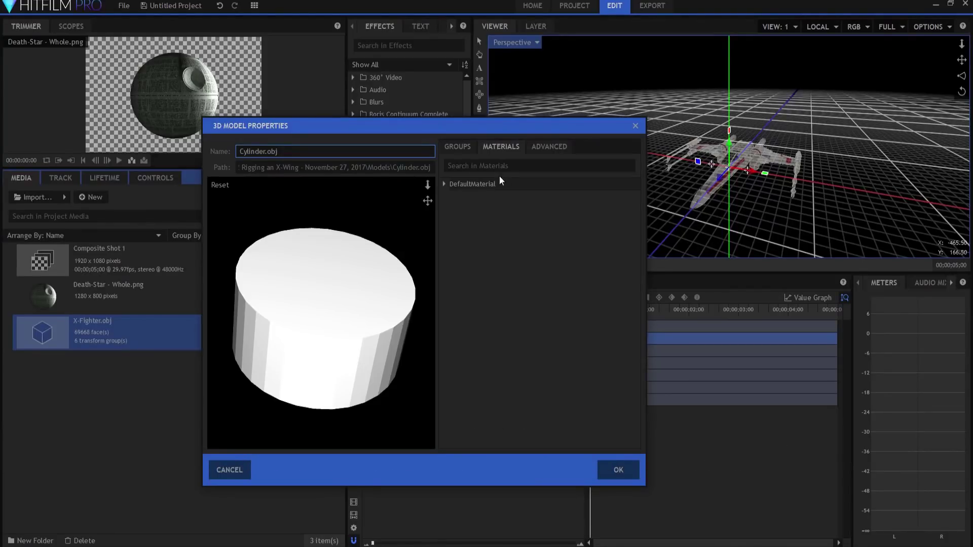
{"action": "left_click", "coordinate": [445, 184]}
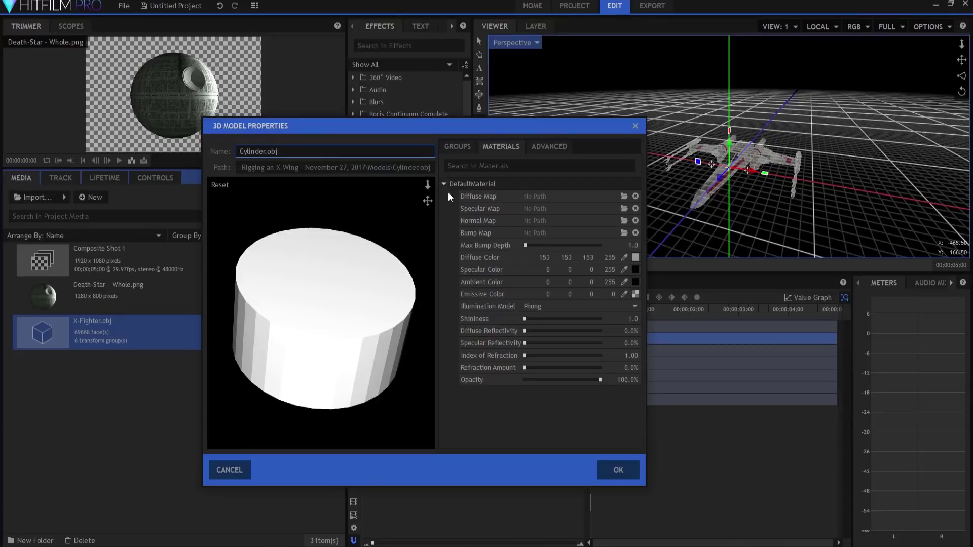
{"action": "left_click", "coordinate": [636, 259]}
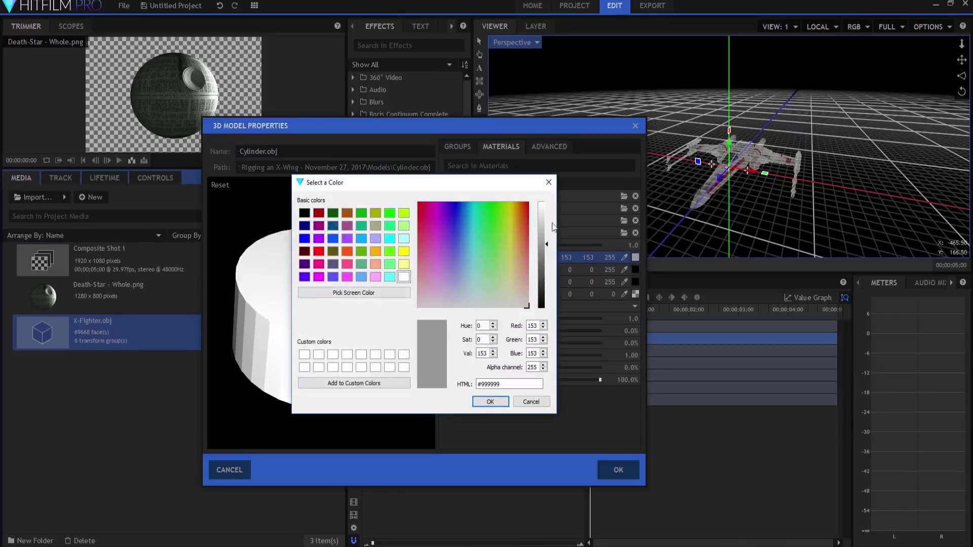
{"action": "left_click_drag", "start_coordinate": [543, 222], "coordinate": [537, 203]}
{"action": "left_click", "coordinate": [489, 402]}
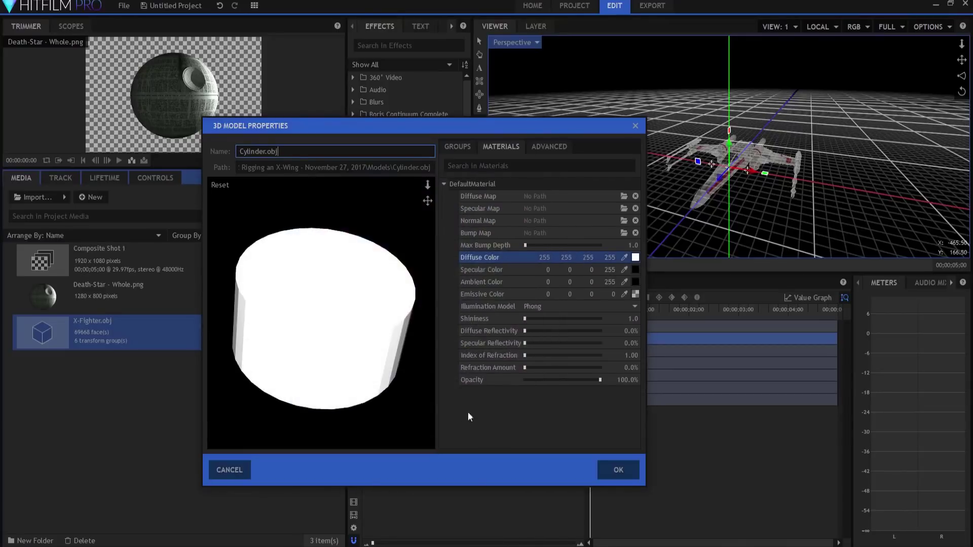
{"action": "left_click", "coordinate": [627, 474]}
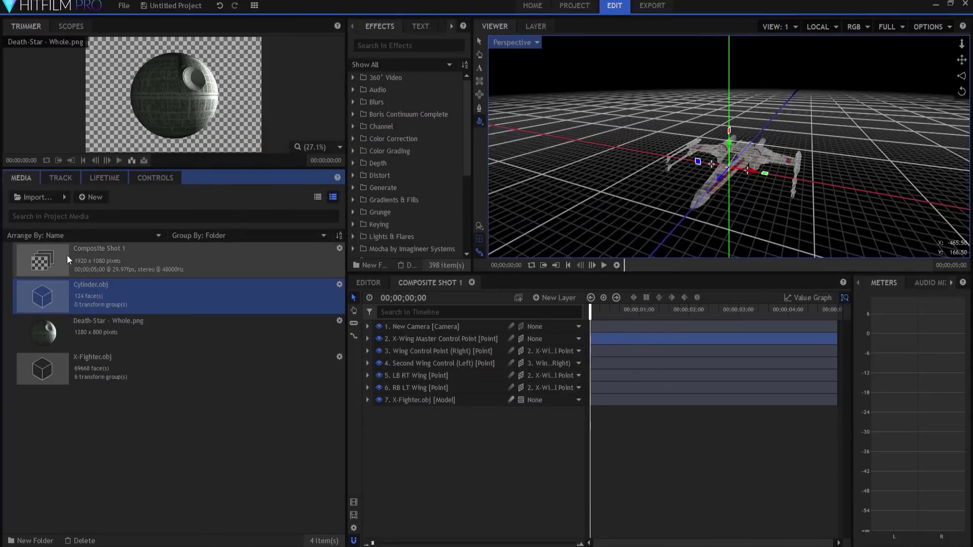
- Add Cylinder.obj to Composite Shot 1 directly above the X-Fighter.obj layer and expand its layer properties
{"action": "left_click_drag", "start_coordinate": [66, 294], "coordinate": [423, 391]}
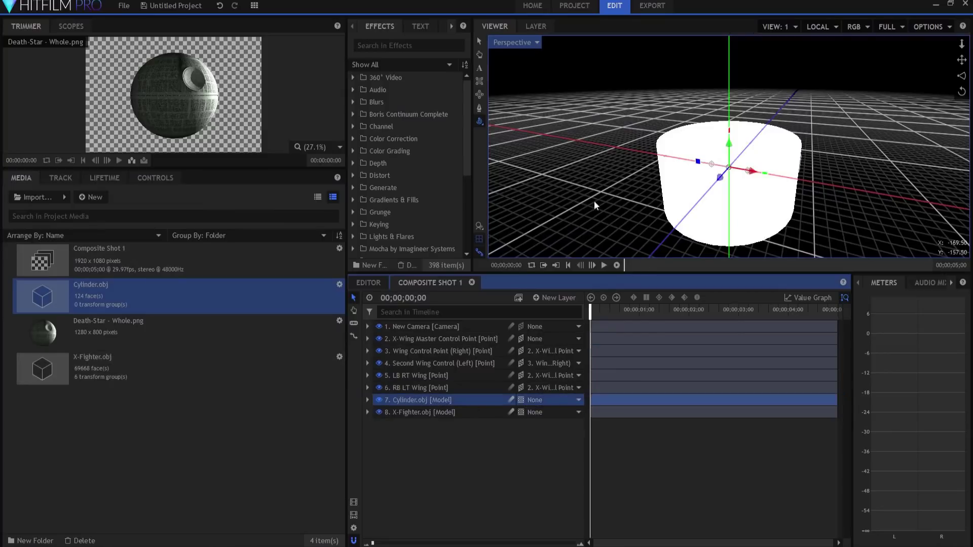
{"action": "left_click", "coordinate": [368, 400]}
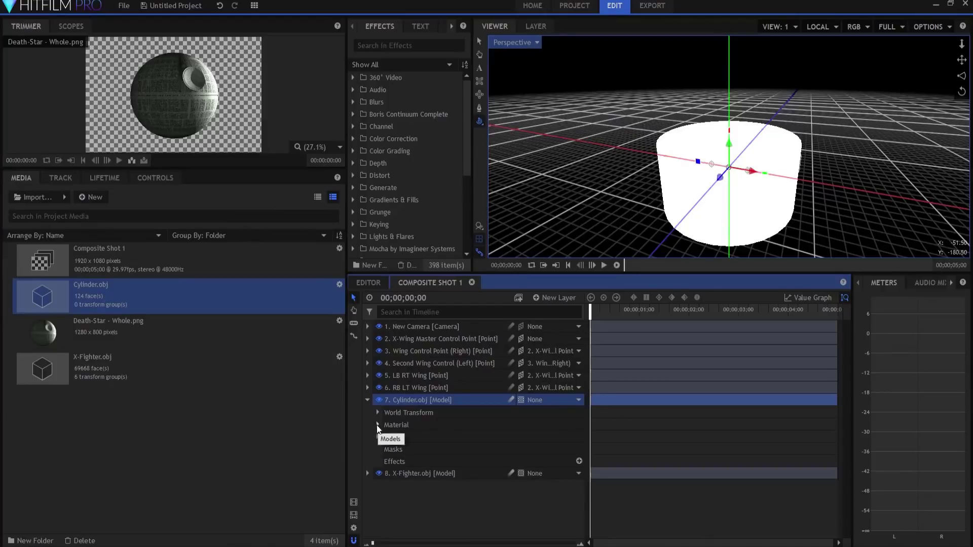
- Expand the Cylinder.obj model's own transform properties and set its scale to 5%
{"action": "left_click", "coordinate": [377, 437]}
{"action": "left_click", "coordinate": [387, 449]}
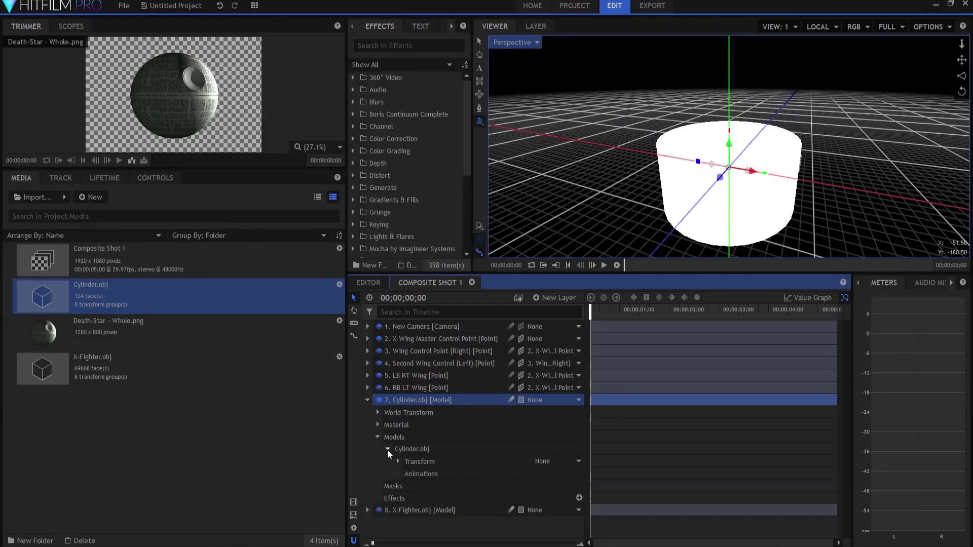
{"action": "left_click", "coordinate": [399, 461]}
{"action": "left_click", "coordinate": [518, 511]}
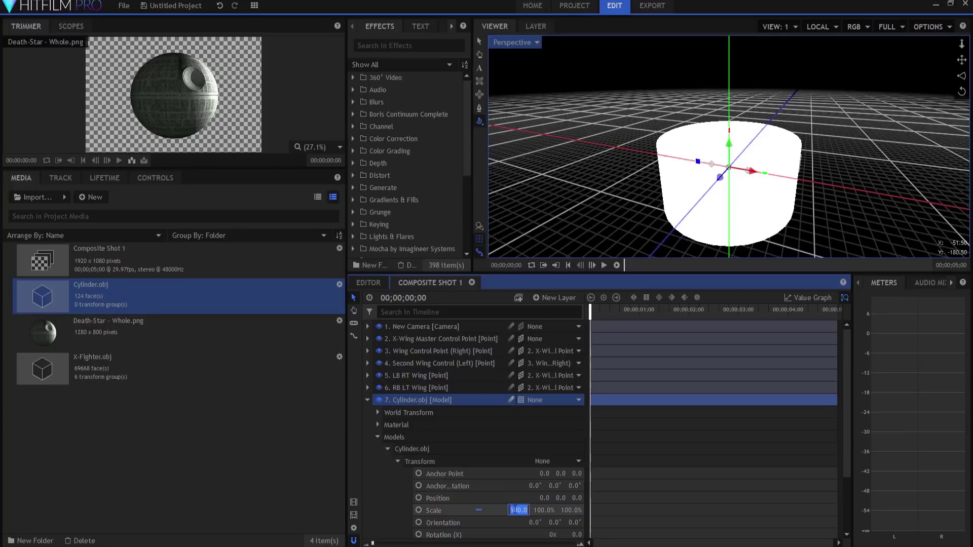
{"action": "type", "text": "5"}
{"action": "key", "text": "Return"}
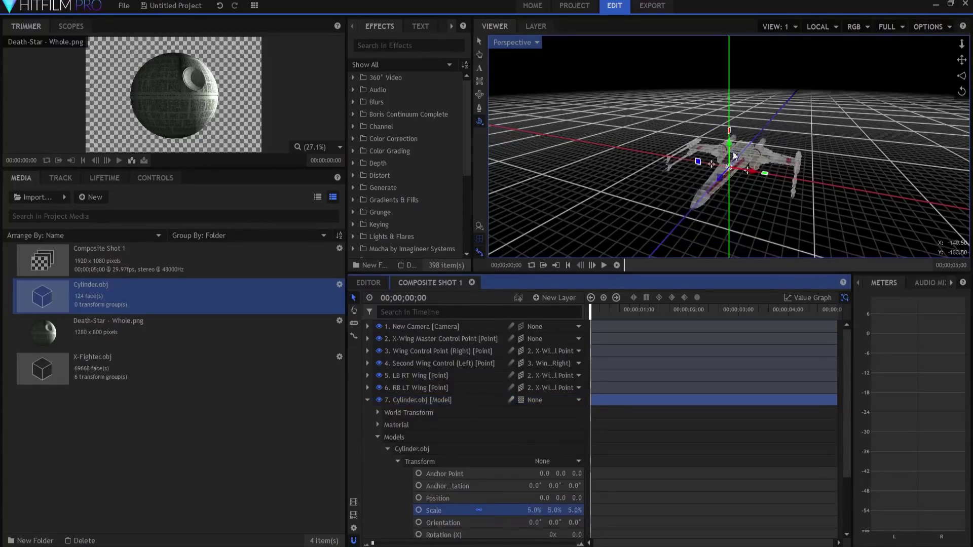
- Switch the viewer to the Back view and set the cylinder model's X rotation to 90°
{"action": "scroll", "coordinate": [738, 171], "scroll_direction": "up", "scroll_amount": 2}
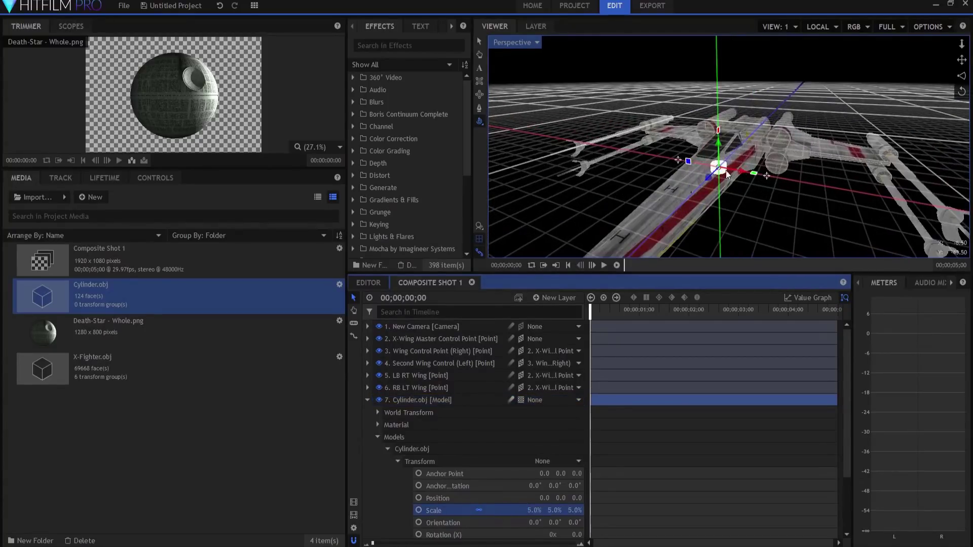
{"action": "left_click", "coordinate": [513, 41]}
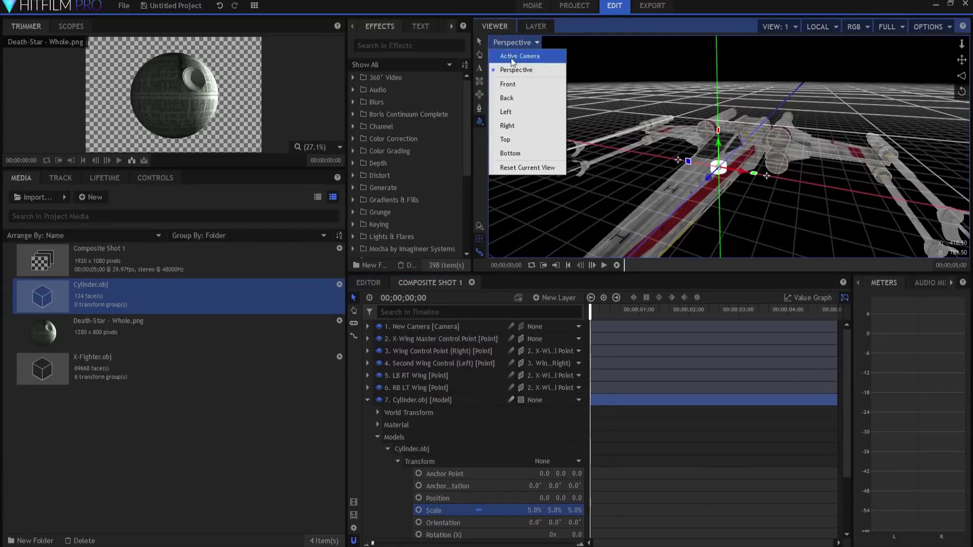
{"action": "left_click", "coordinate": [507, 99]}
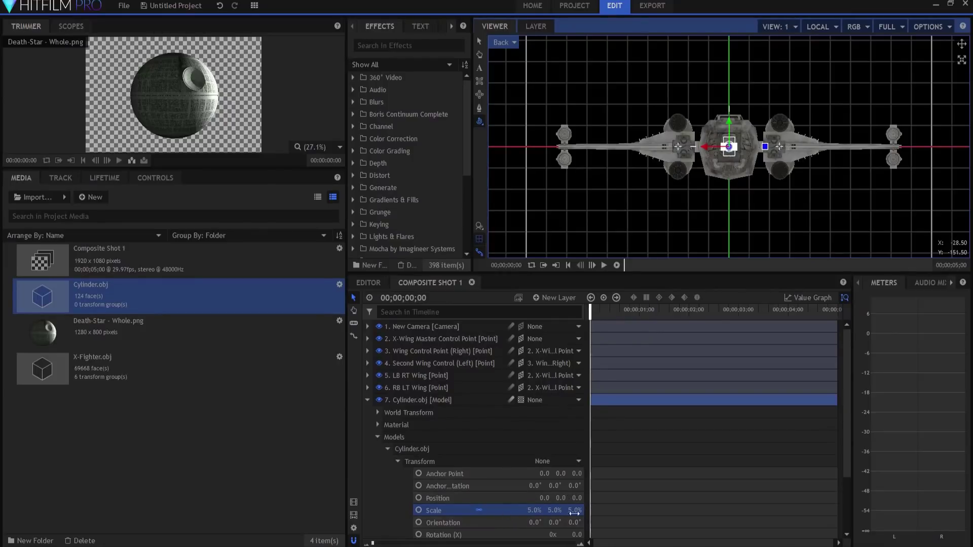
{"action": "scroll", "coordinate": [560, 489], "scroll_direction": "down", "scroll_amount": 1}
{"action": "scroll", "coordinate": [560, 489], "scroll_direction": "down", "scroll_amount": 1}
{"action": "left_click_drag", "start_coordinate": [576, 466], "coordinate": [578, 465]}
{"action": "left_click", "coordinate": [577, 466]}
{"action": "type", "text": "90"}
{"action": "key", "text": "Return"}
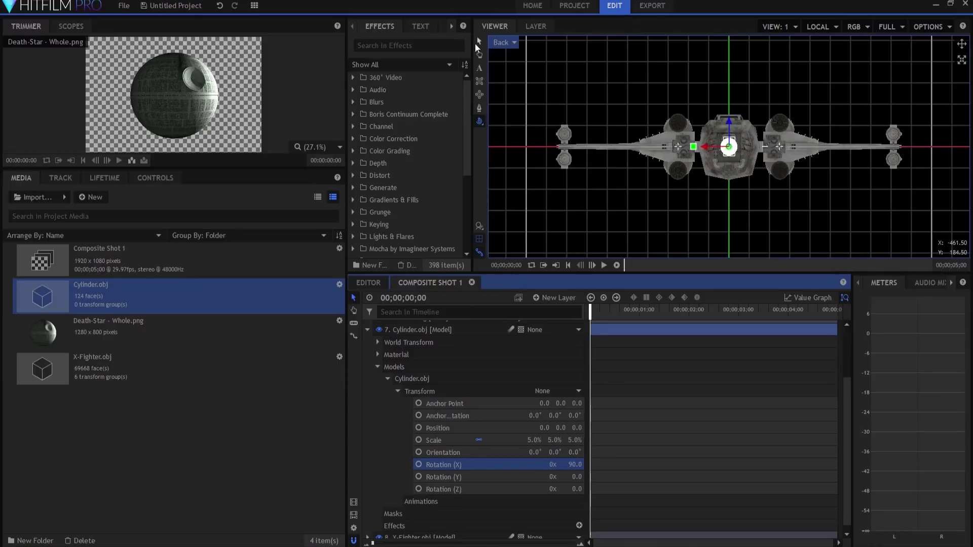
- Fit the cylinder inside the X-Wing's upper-left engine, scaling it to 4% and placing it at about X 100.6, Y 45.0
{"action": "left_click_drag", "start_coordinate": [708, 150], "coordinate": [680, 93]}
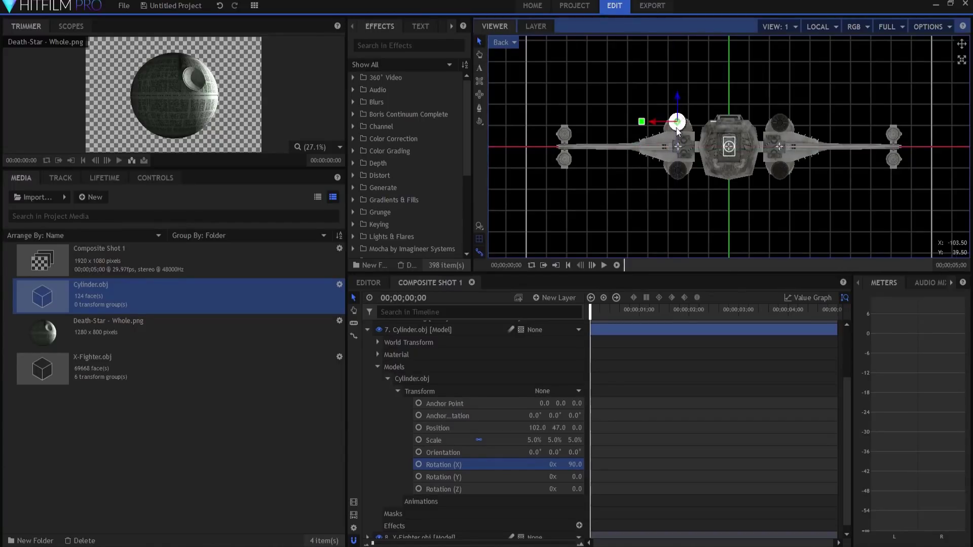
{"action": "scroll", "coordinate": [679, 121], "scroll_direction": "up", "scroll_amount": 10}
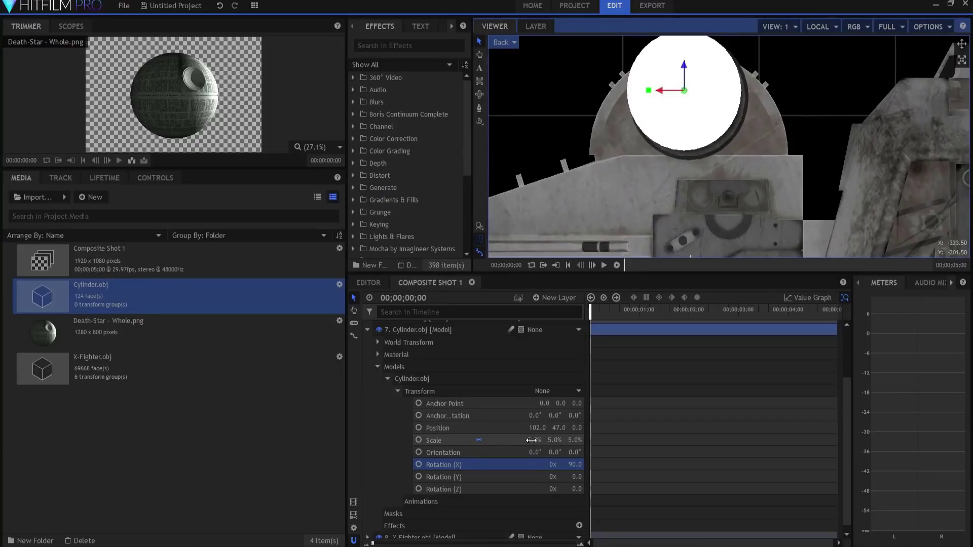
{"action": "left_click_drag", "start_coordinate": [531, 440], "coordinate": [488, 444]}
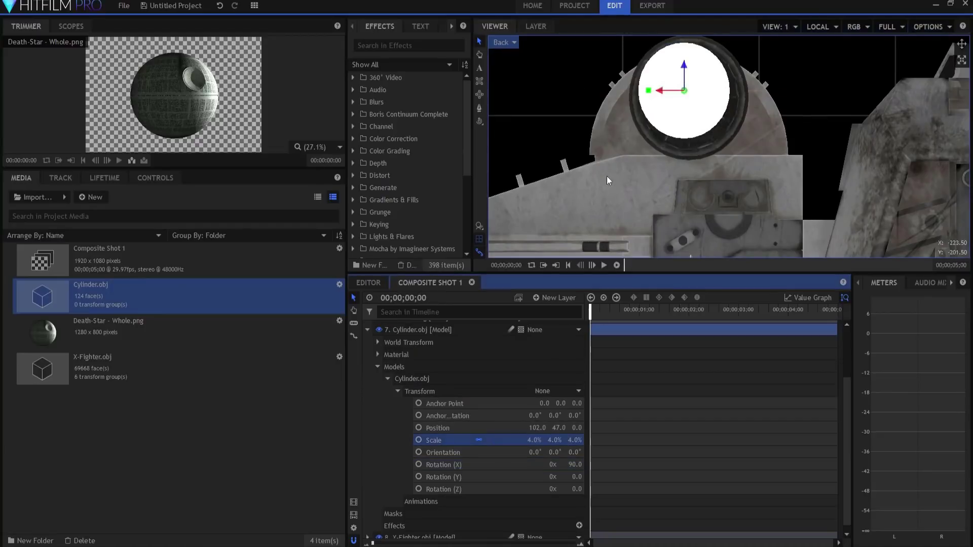
{"action": "mouse_move", "coordinate": [684, 65]}
{"action": "left_mouse_down"}
{"action": "mouse_move", "coordinate": [661, 97]}
{"action": "mouse_move", "coordinate": [688, 75]}
{"action": "left_mouse_up"}
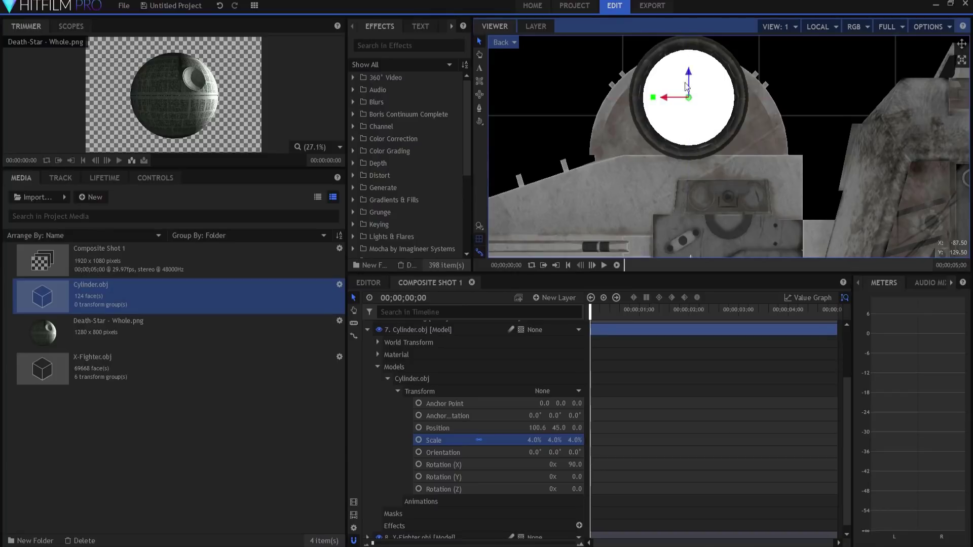
- Rename the cylinder model inside the layer as LT Engine and duplicate it
{"action": "scroll", "coordinate": [804, 148], "scroll_direction": "down", "scroll_amount": 1}
{"action": "scroll", "coordinate": [804, 149], "scroll_direction": "down", "scroll_amount": 2}
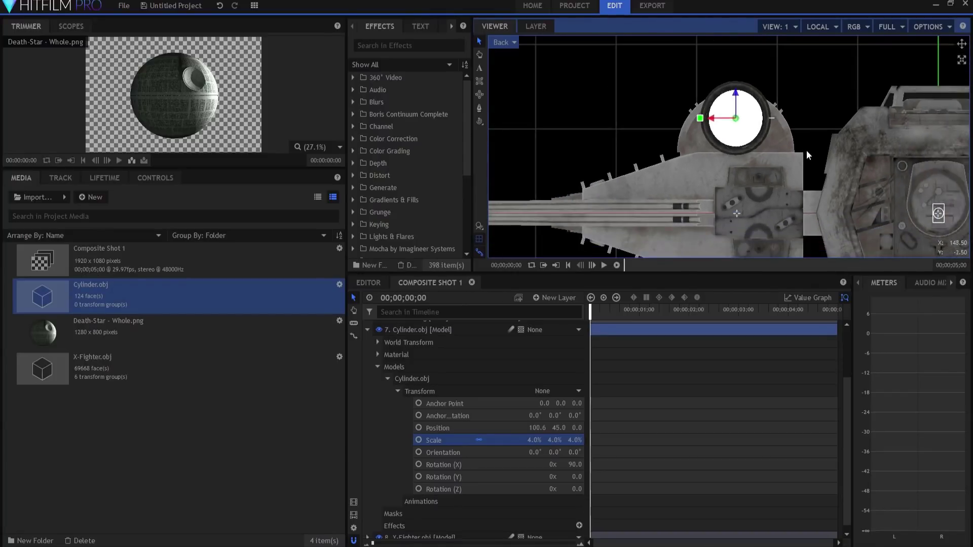
{"action": "scroll", "coordinate": [895, 201], "scroll_direction": "down", "scroll_amount": 1}
{"action": "left_click_drag", "start_coordinate": [892, 200], "coordinate": [749, 167]}
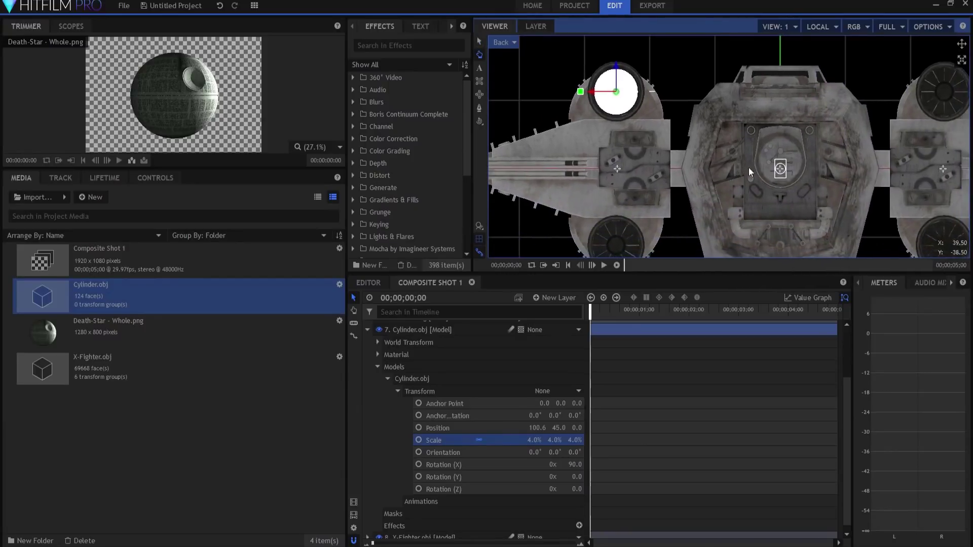
{"action": "left_click", "coordinate": [400, 380]}
{"action": "left_click", "coordinate": [400, 379]}
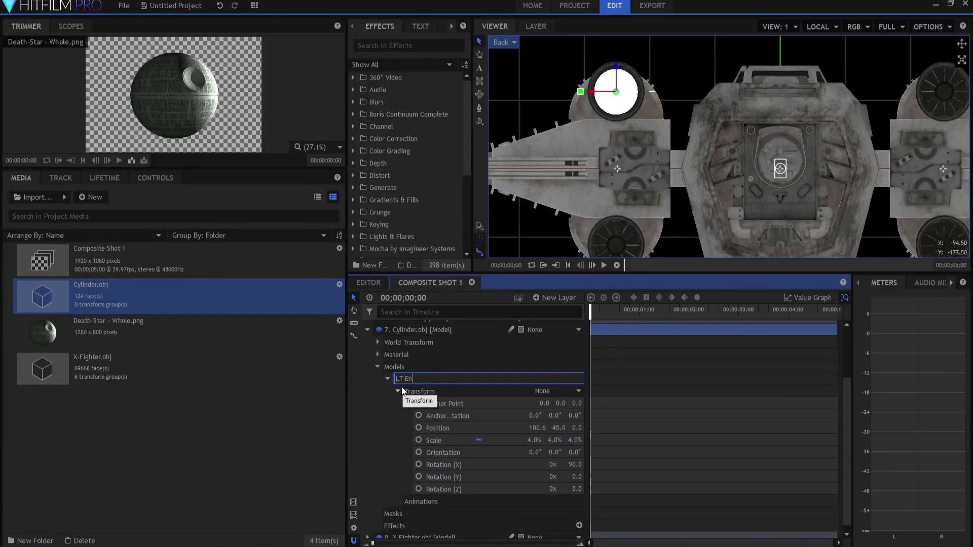
{"action": "type", "text": "LT Engine"}
{"action": "key", "text": "Return"}
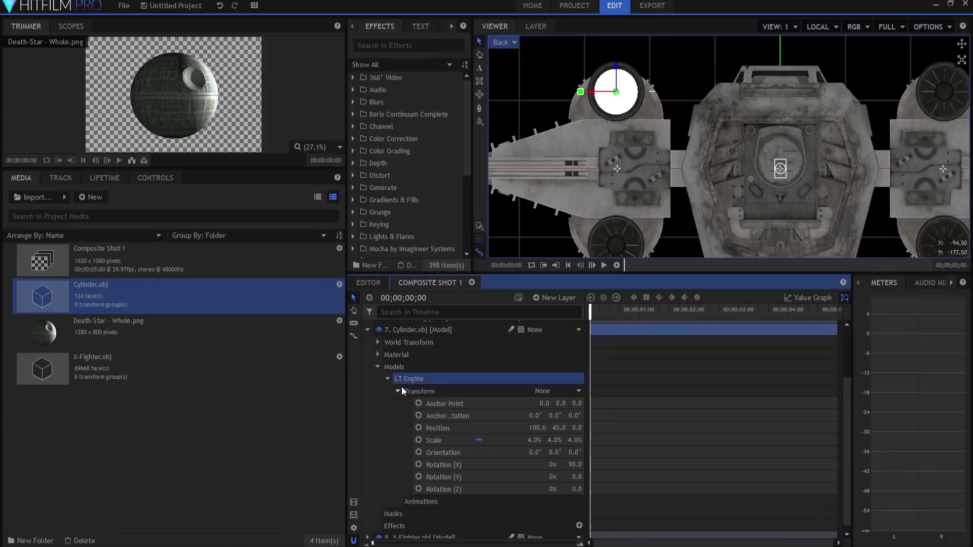
{"action": "left_click", "coordinate": [387, 379]}
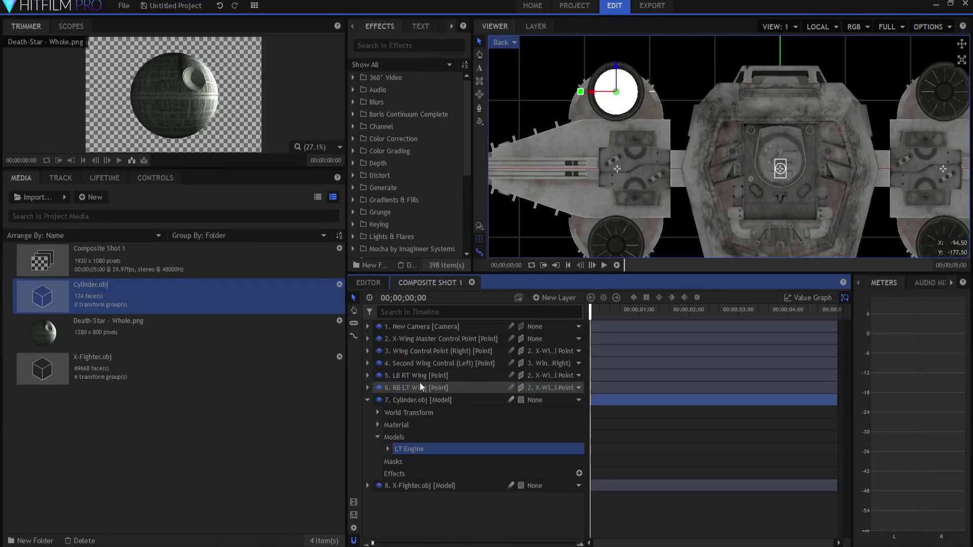
{"action": "right_click", "coordinate": [405, 449]}
{"action": "left_click", "coordinate": [431, 369]}
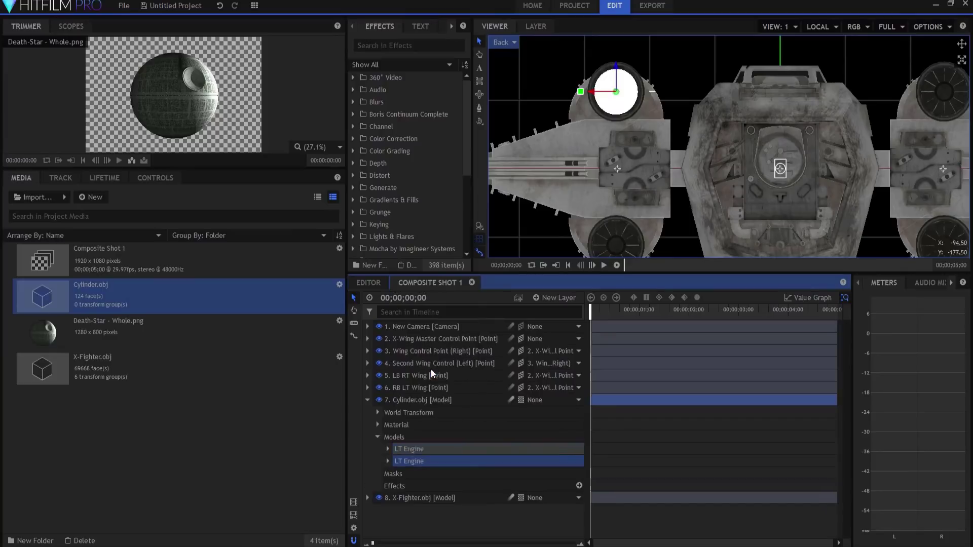
- Rename the Cylinder.obj layer as Engines
{"action": "left_click", "coordinate": [400, 401]}
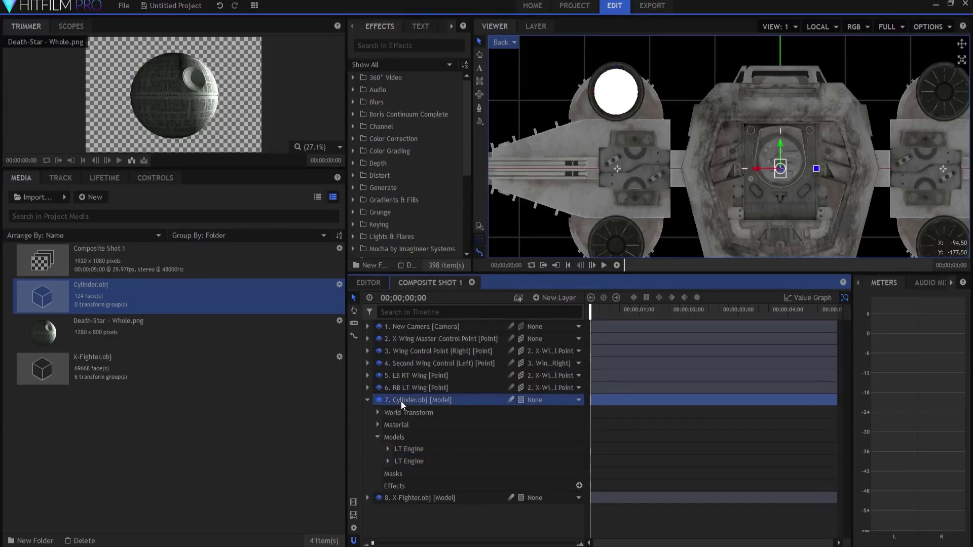
{"action": "left_click", "coordinate": [400, 400]}
{"action": "type", "text": "Engine"}
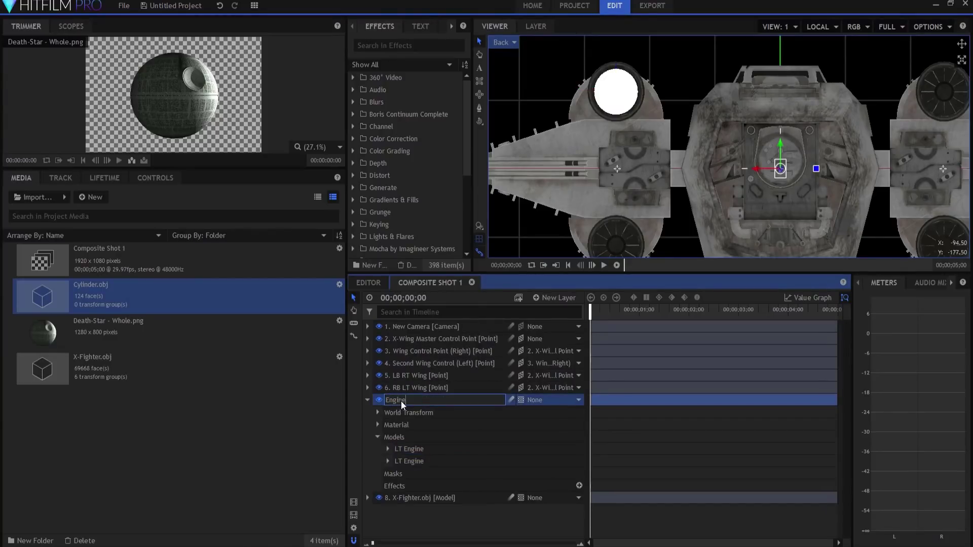
{"action": "type", "text": "s"}
{"action": "key", "text": "Return"}
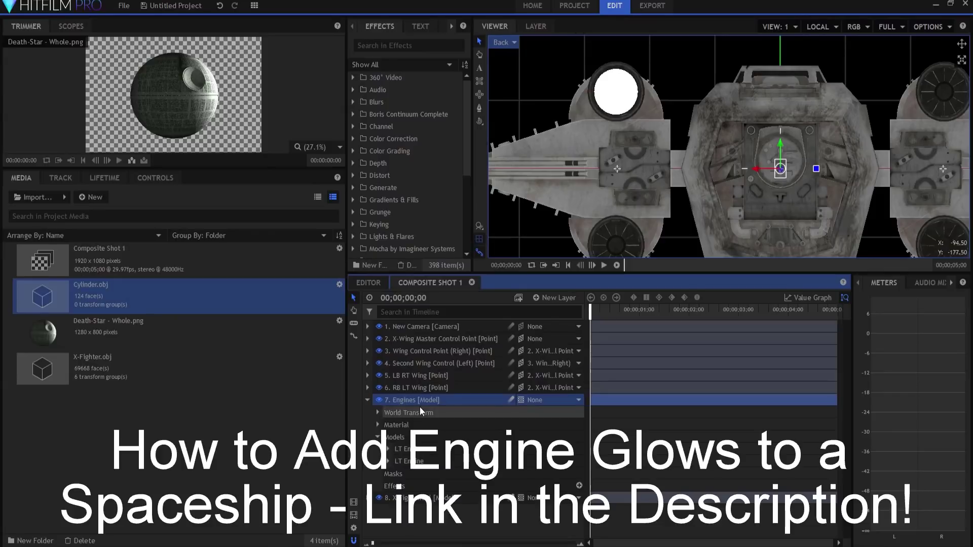
- Rename the second LT Engine model in the Engines layer as LB Engine
{"action": "left_click", "coordinate": [400, 461]}
{"action": "left_click", "coordinate": [400, 461]}
{"action": "left_click", "coordinate": [398, 461]}
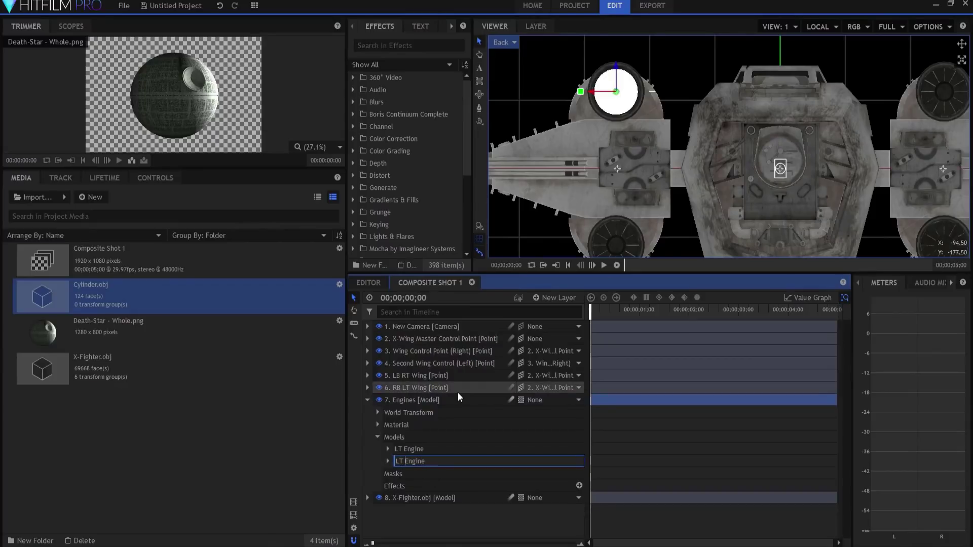
{"action": "key", "text": "BackSpace"}
{"action": "type", "text": "B"}
{"action": "key", "text": "Return"}
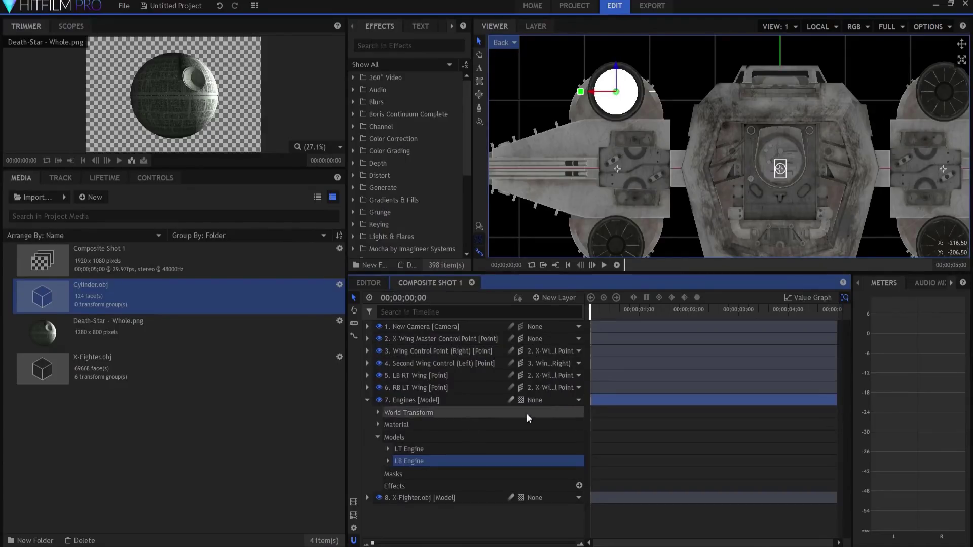
- Set LB Engine's Y position to -45.068 to place it in the lower-left engine
{"action": "left_click", "coordinate": [388, 462]}
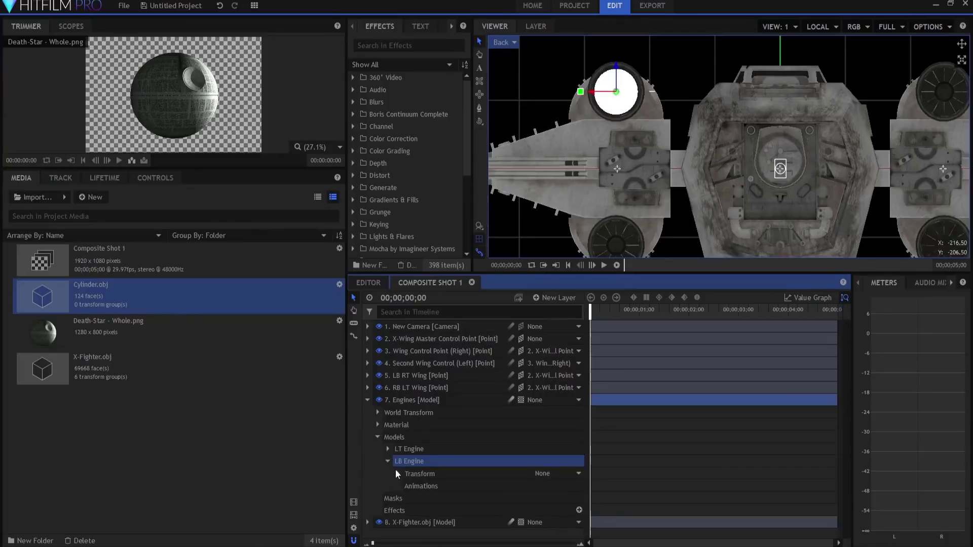
{"action": "left_click", "coordinate": [396, 473]}
{"action": "scroll", "coordinate": [416, 476], "scroll_direction": "down", "scroll_amount": 2}
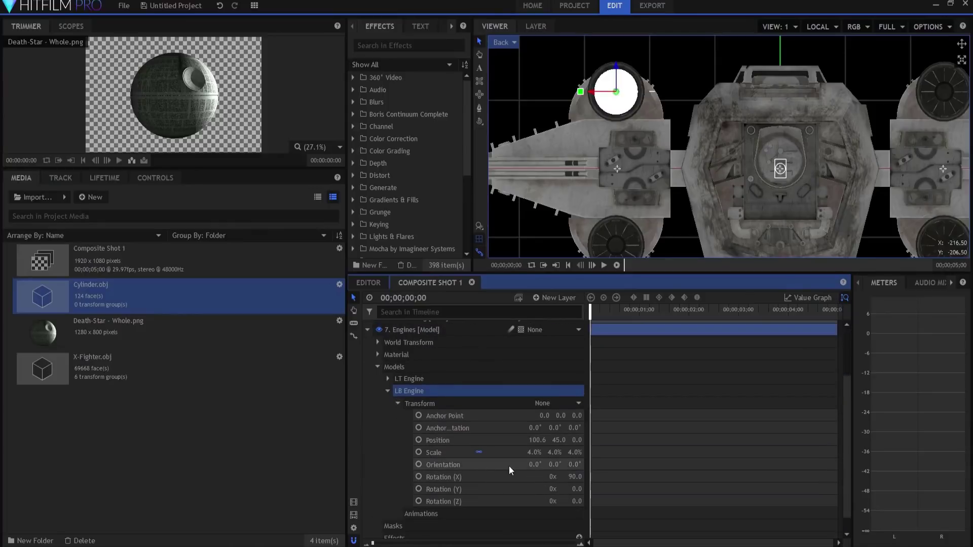
{"action": "left_click", "coordinate": [556, 440]}
{"action": "key", "text": "Home"}
{"action": "type", "text": "-"}
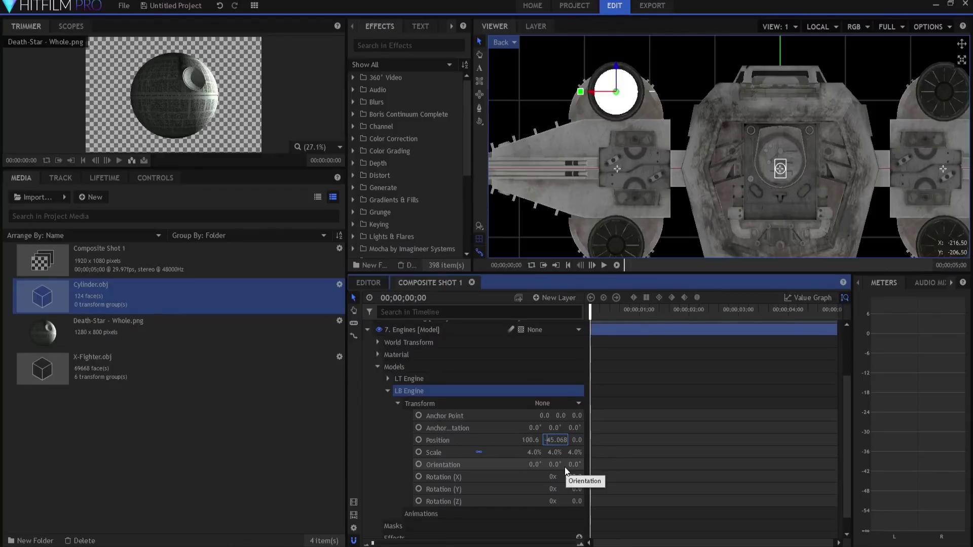
{"action": "key", "text": "Return"}
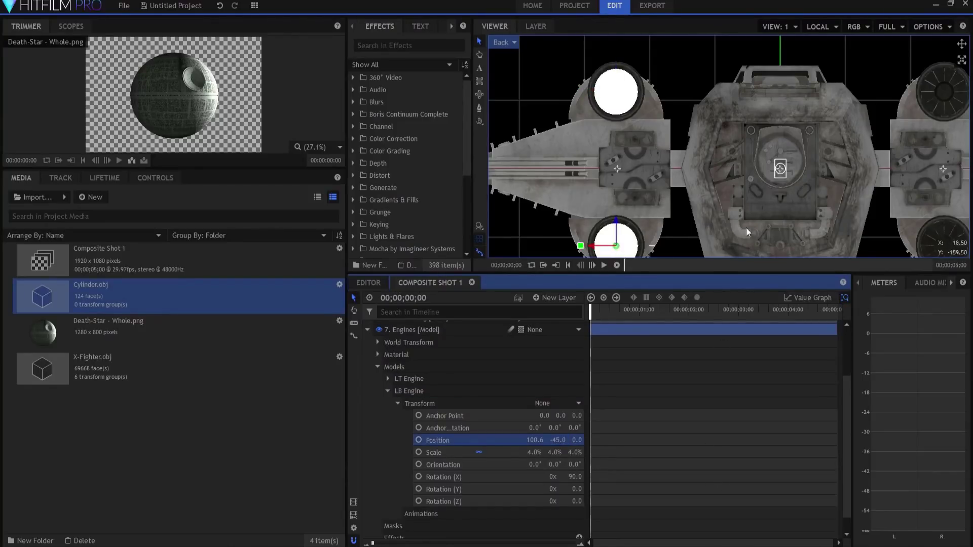
- Duplicate the LT Engine model and rename the copy as RT Engine
{"action": "left_click_drag", "start_coordinate": [838, 231], "coordinate": [801, 209]}
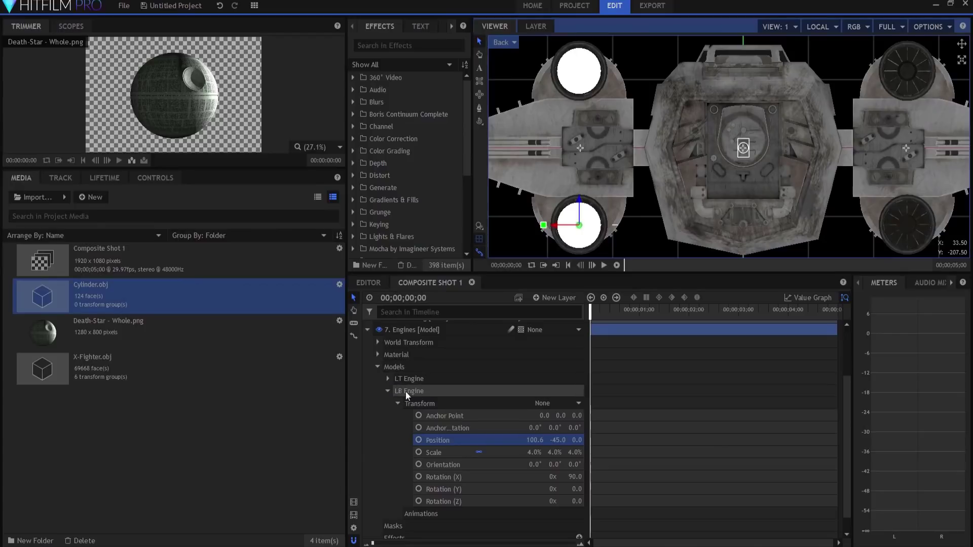
{"action": "left_click", "coordinate": [388, 391]}
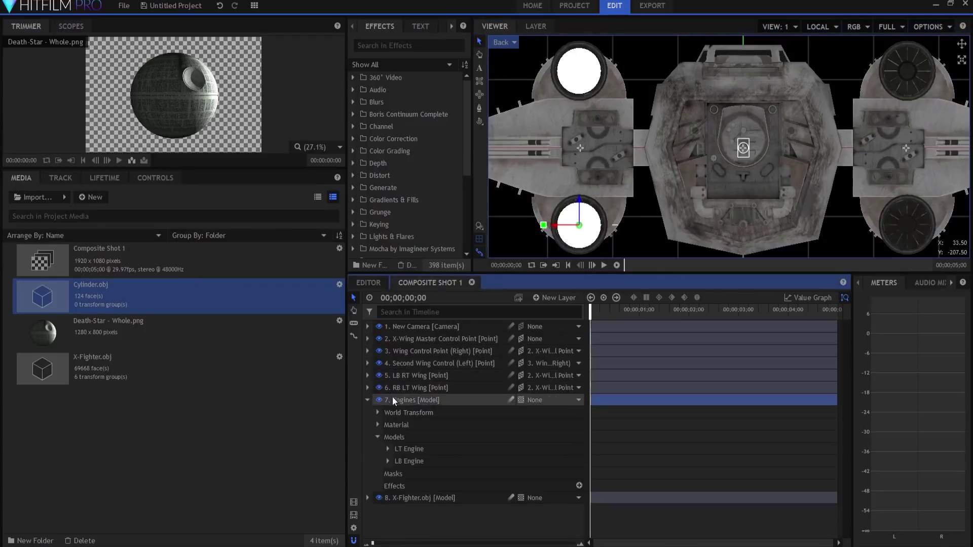
{"action": "left_click", "coordinate": [400, 450]}
{"action": "right_click", "coordinate": [399, 450]}
{"action": "left_click", "coordinate": [413, 370]}
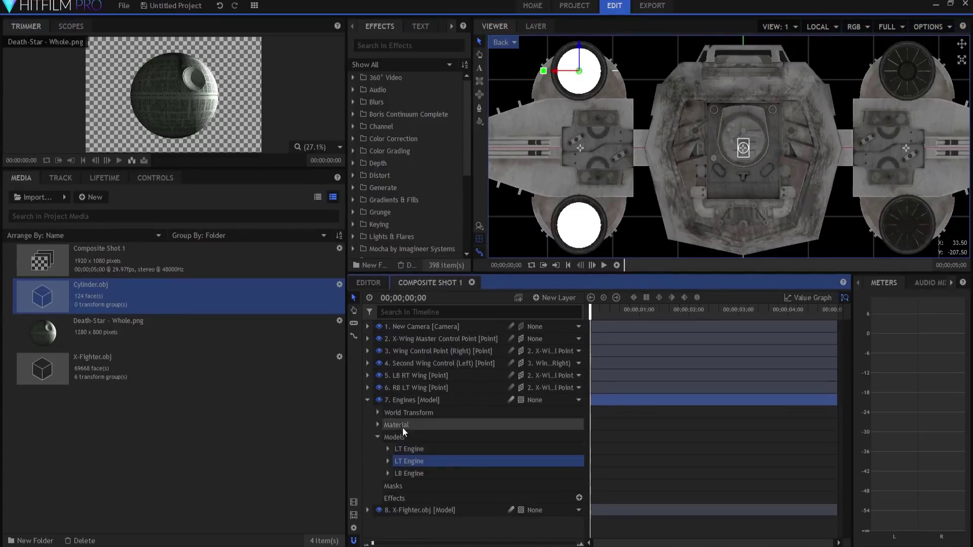
{"action": "double_click", "coordinate": [399, 461]}
{"action": "left_click", "coordinate": [399, 463]}
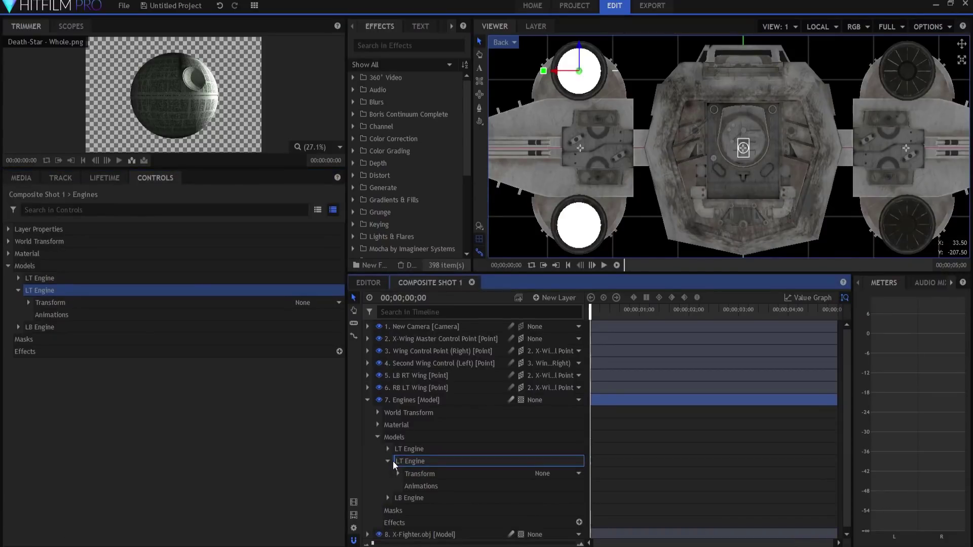
{"action": "key", "text": "Delete"}
{"action": "type", "text": "R"}
{"action": "key", "text": "Return"}
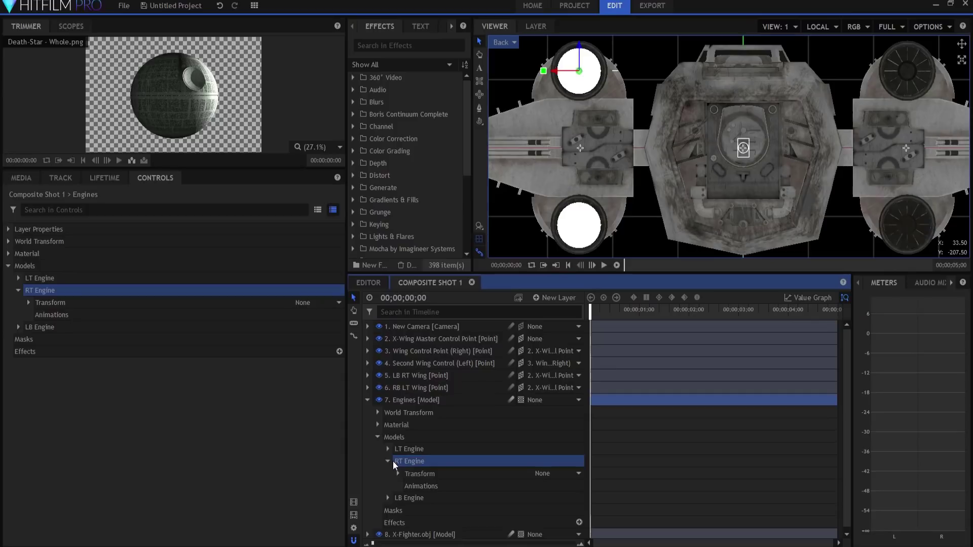
- Set RT Engine's X position to -100.6 to place it in the upper-right engine
{"action": "left_click", "coordinate": [398, 473]}
{"action": "scroll", "coordinate": [443, 481], "scroll_direction": "down", "scroll_amount": 3}
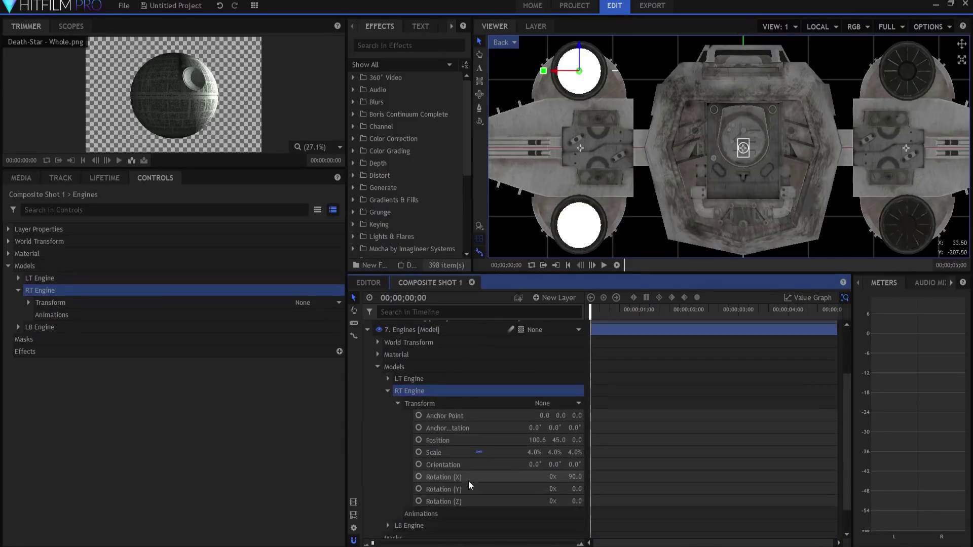
{"action": "left_click", "coordinate": [535, 440]}
{"action": "key", "text": "Home"}
{"action": "type", "text": "-"}
{"action": "key", "text": "Return"}
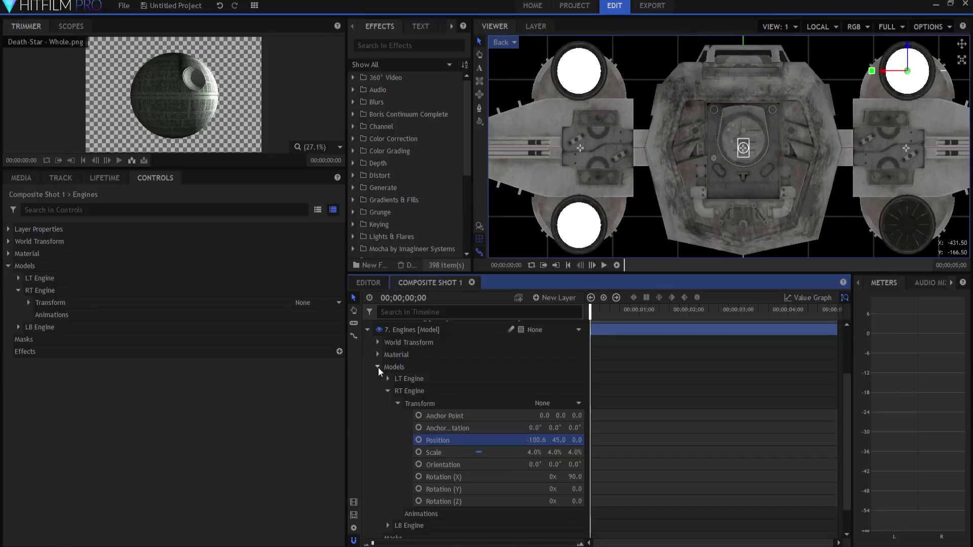
- Duplicate the LB Engine model in the Engines layer and rename the copy as RB Engine
{"action": "left_click", "coordinate": [388, 390]}
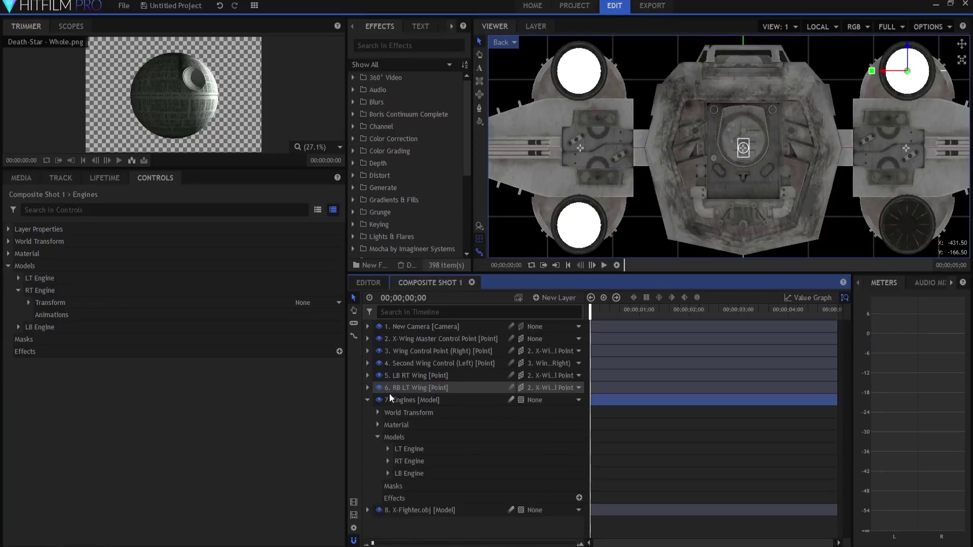
{"action": "left_click", "coordinate": [400, 473]}
{"action": "right_click", "coordinate": [398, 476]}
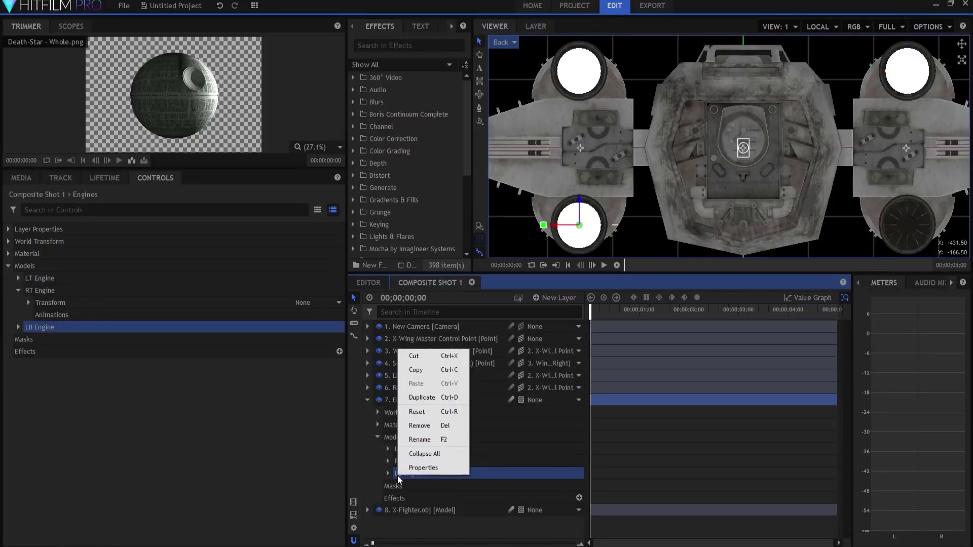
{"action": "left_click", "coordinate": [417, 398]}
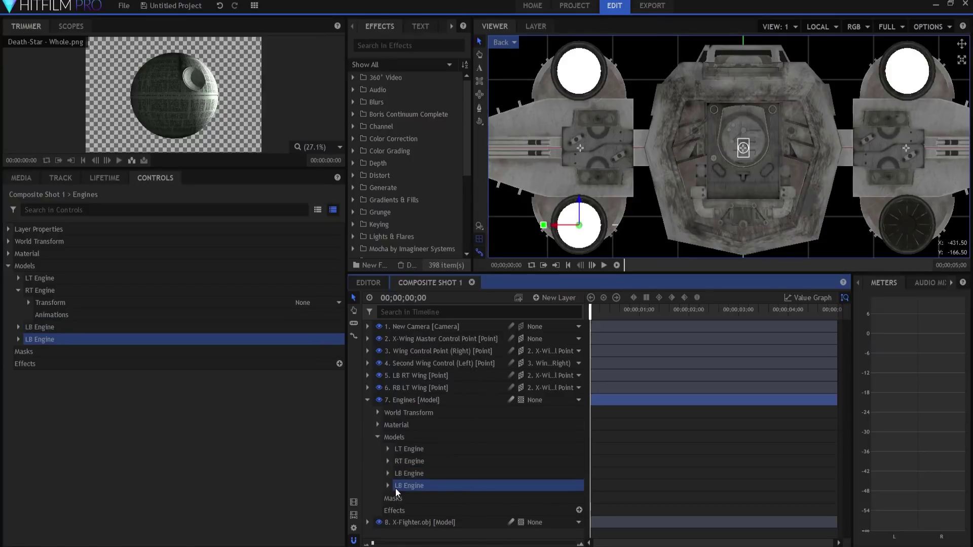
{"action": "double_click", "coordinate": [397, 487]}
{"action": "left_click", "coordinate": [400, 486]}
{"action": "key", "text": "BackSpace"}
{"action": "type", "text": "R"}
{"action": "key", "text": "Return"}
- Set RB Engine's X position to -100.662 to place it in the lower-right engine
{"action": "left_click", "coordinate": [388, 485]}
{"action": "left_click", "coordinate": [397, 499]}
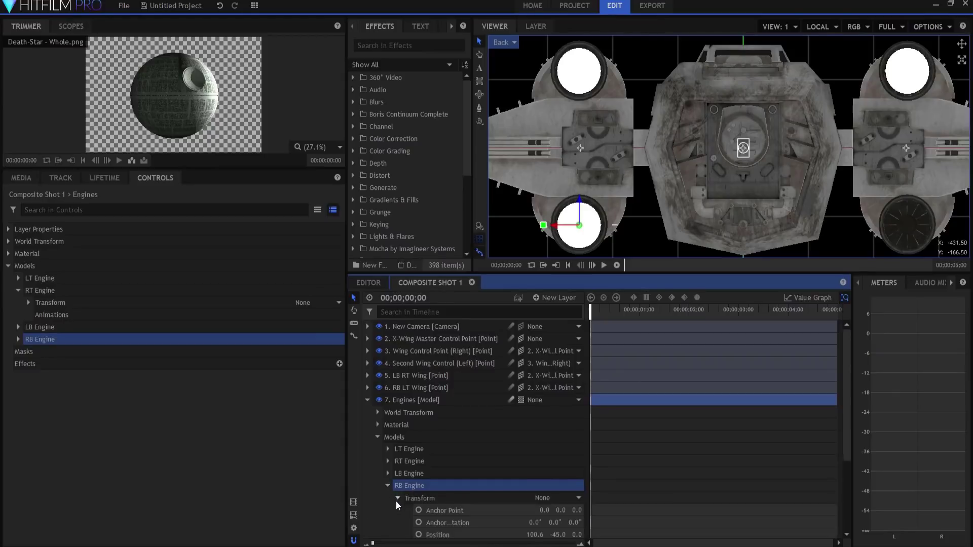
{"action": "left_click", "coordinate": [527, 452]}
{"action": "left_click", "coordinate": [531, 464]}
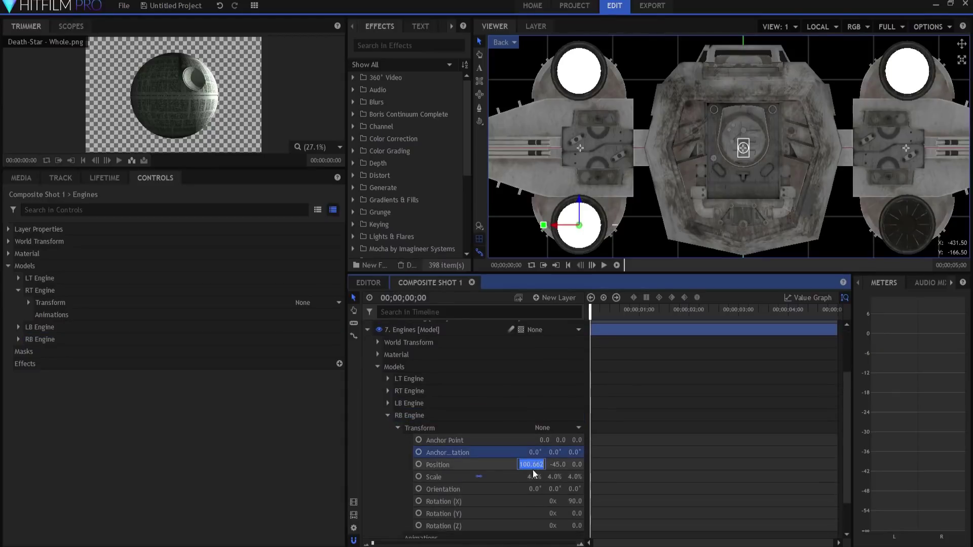
{"action": "key", "text": "Home"}
{"action": "type", "text": "-"}
{"action": "key", "text": "Return"}
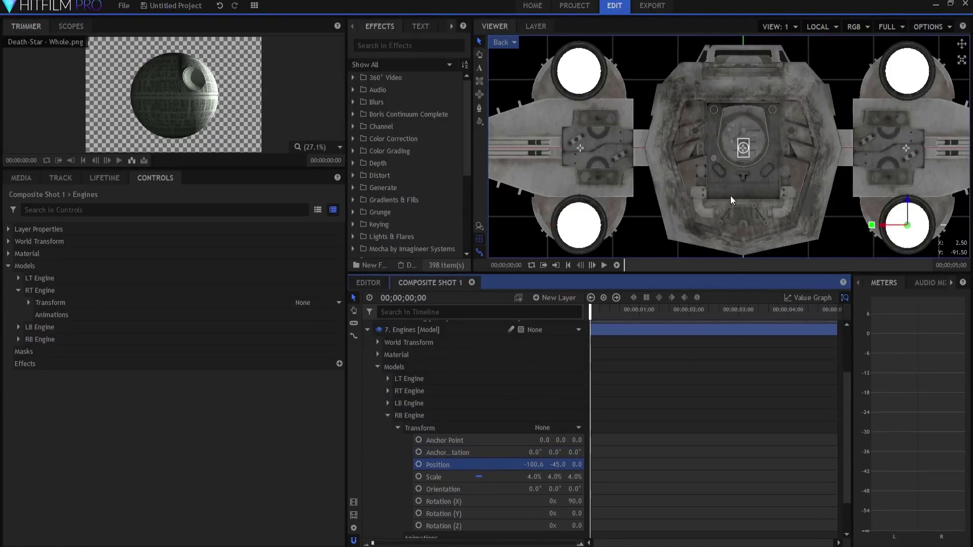
- In the Top view, move all four engine models together back along the ship into the rear ends of the engine housings
{"action": "scroll", "coordinate": [710, 171], "scroll_direction": "down", "scroll_amount": 4}
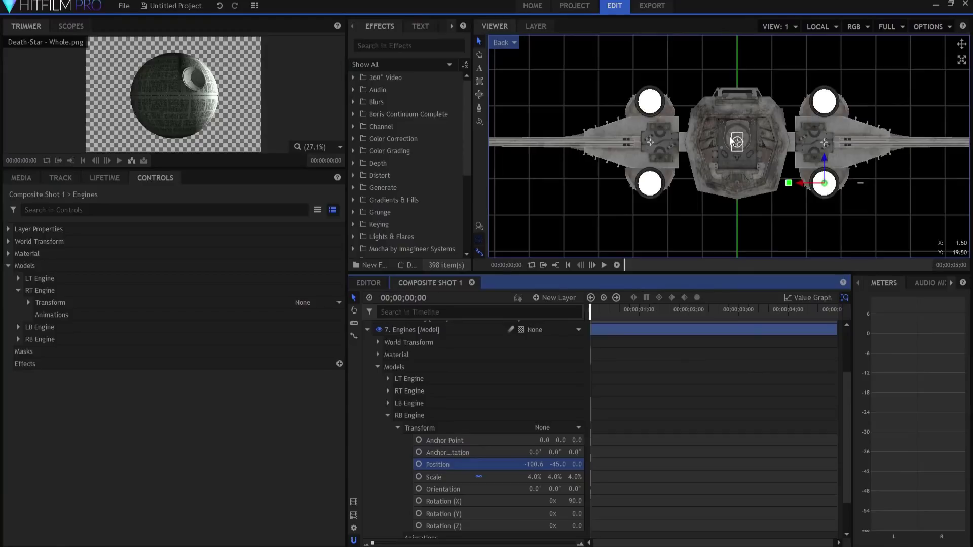
{"action": "left_click", "coordinate": [500, 43]}
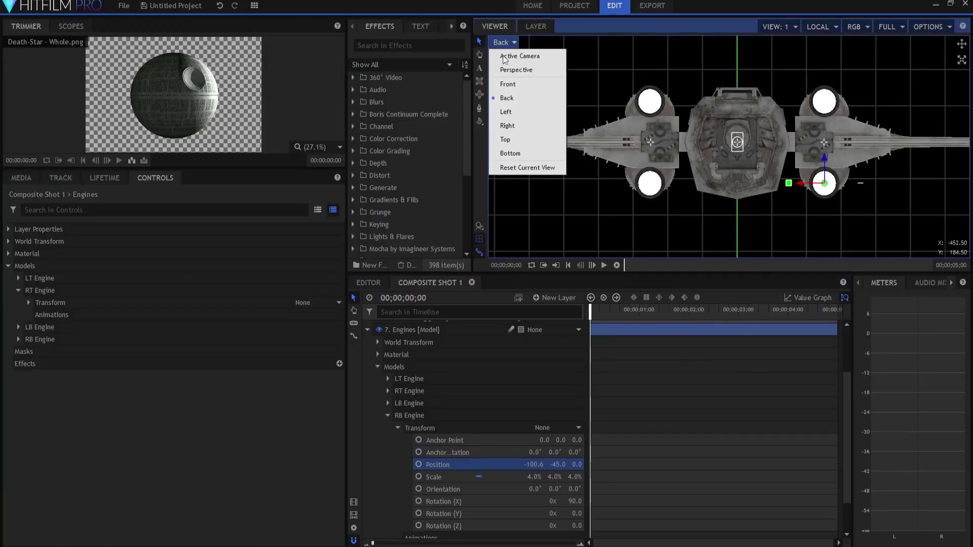
{"action": "left_click", "coordinate": [508, 139]}
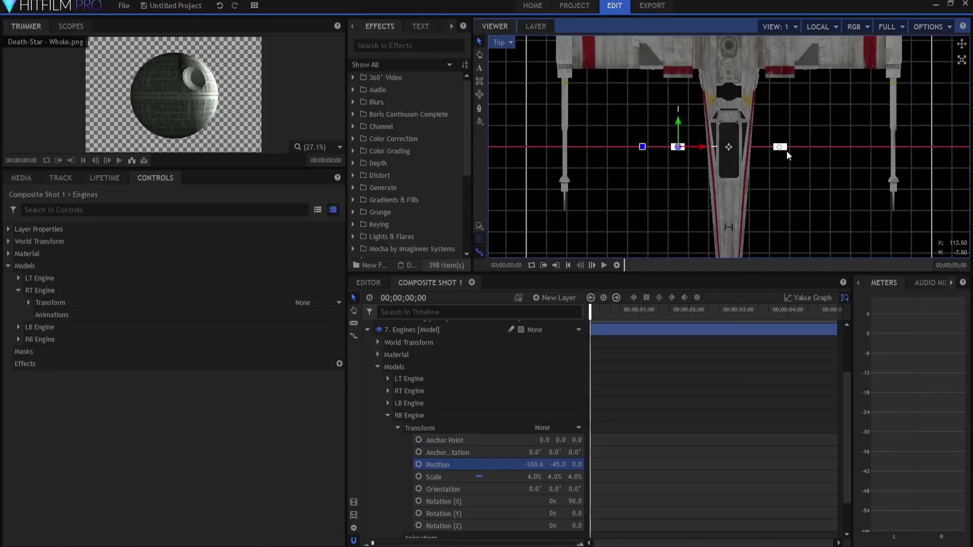
{"action": "left_click_drag", "start_coordinate": [822, 126], "coordinate": [825, 222]}
{"action": "left_click", "coordinate": [393, 412]}
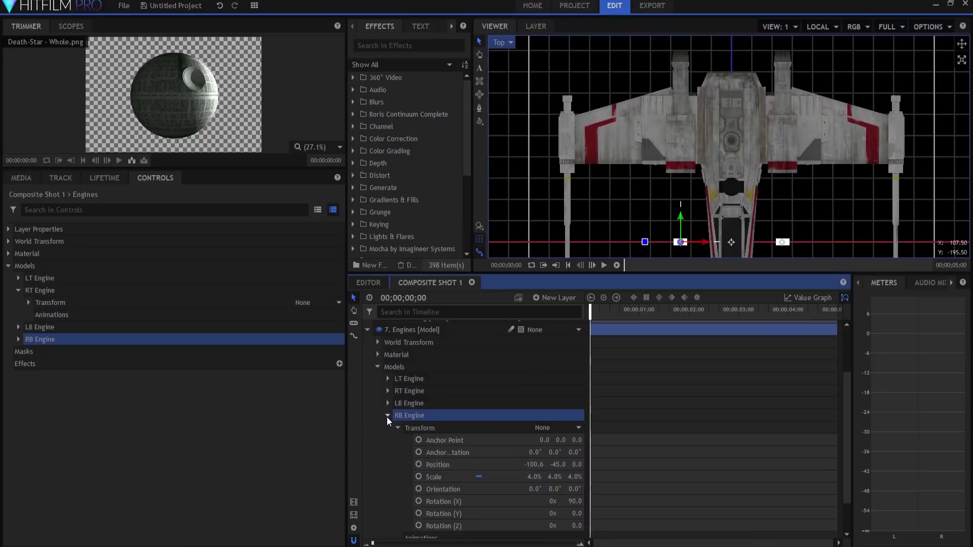
{"action": "left_click", "coordinate": [387, 417]}
{"action": "left_click", "coordinate": [411, 446]}
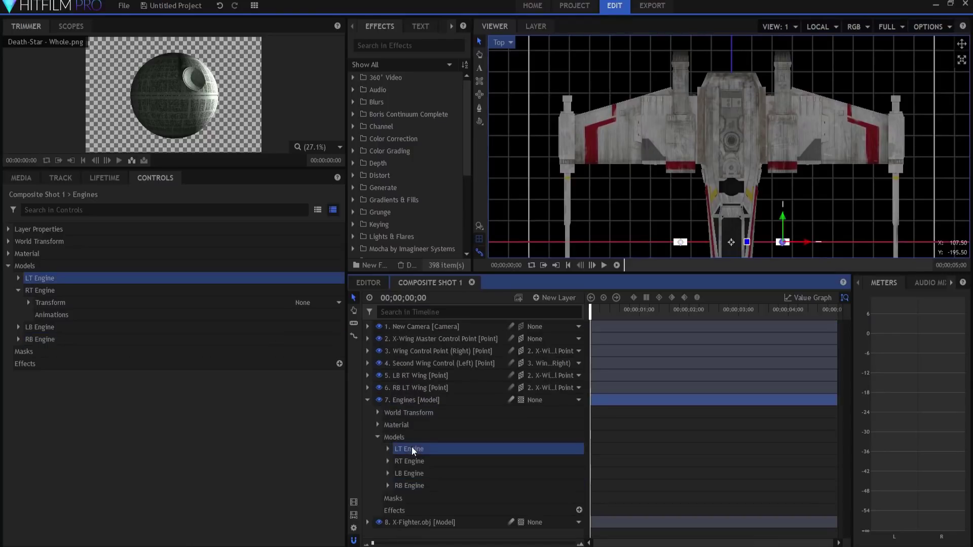
{"action": "left_click", "coordinate": [415, 484], "text": "shift"}
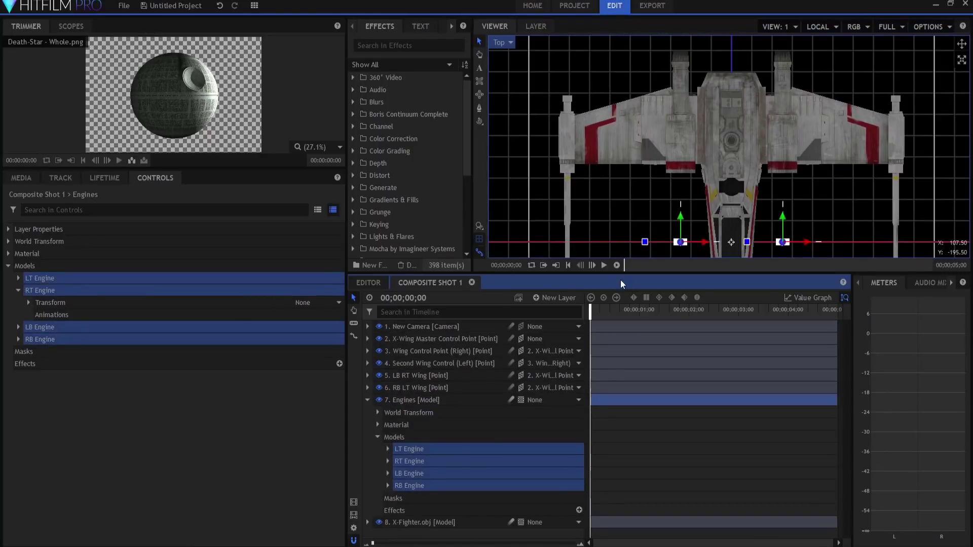
{"action": "left_click_drag", "start_coordinate": [681, 217], "coordinate": [689, 36]}
{"action": "scroll", "coordinate": [732, 57], "scroll_direction": "up", "scroll_amount": 5}
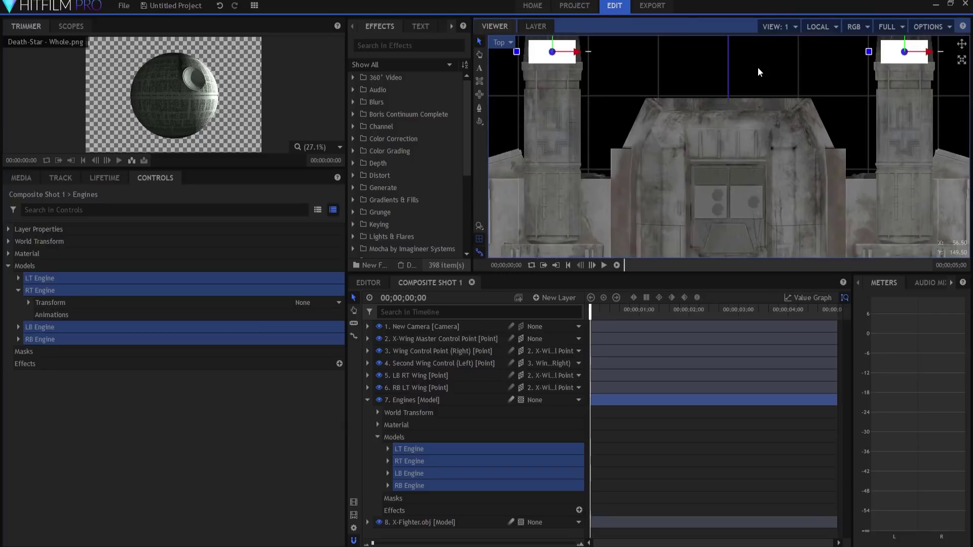
{"action": "left_click_drag", "start_coordinate": [758, 67], "coordinate": [758, 103]}
{"action": "left_click_drag", "start_coordinate": [552, 63], "coordinate": [555, 53]}
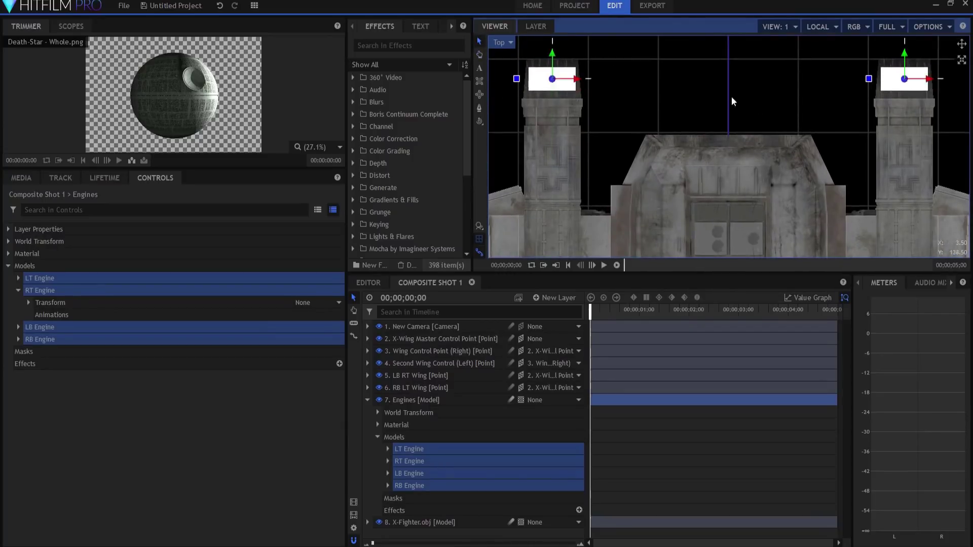
- Switch the viewer to the Active Camera view and set New Camera's Z position to -2000
{"action": "left_click", "coordinate": [499, 42]}
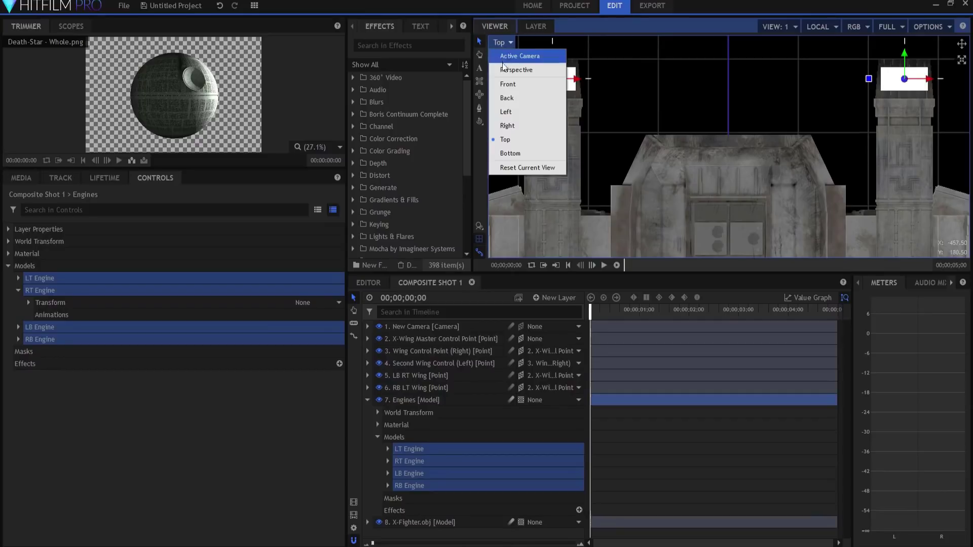
{"action": "left_click", "coordinate": [515, 56]}
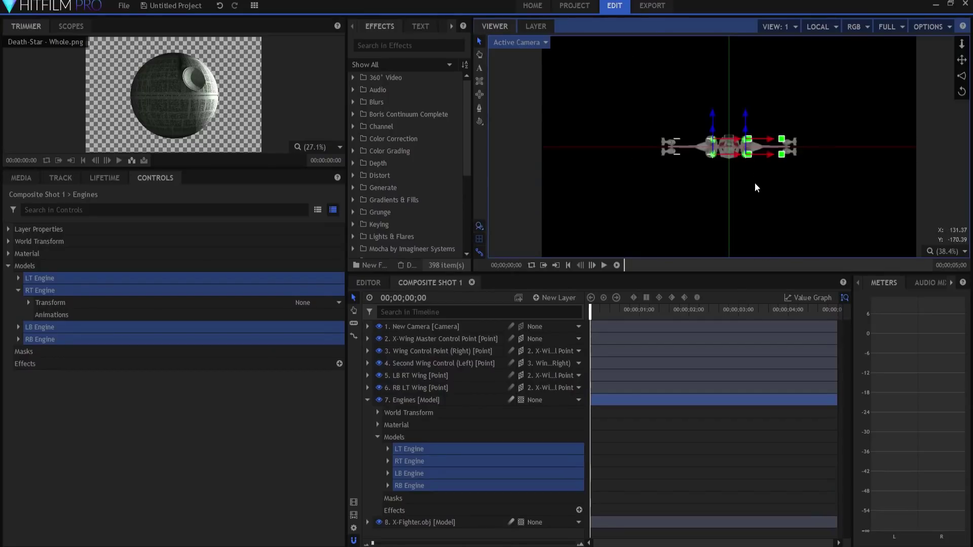
{"action": "left_click", "coordinate": [367, 400]}
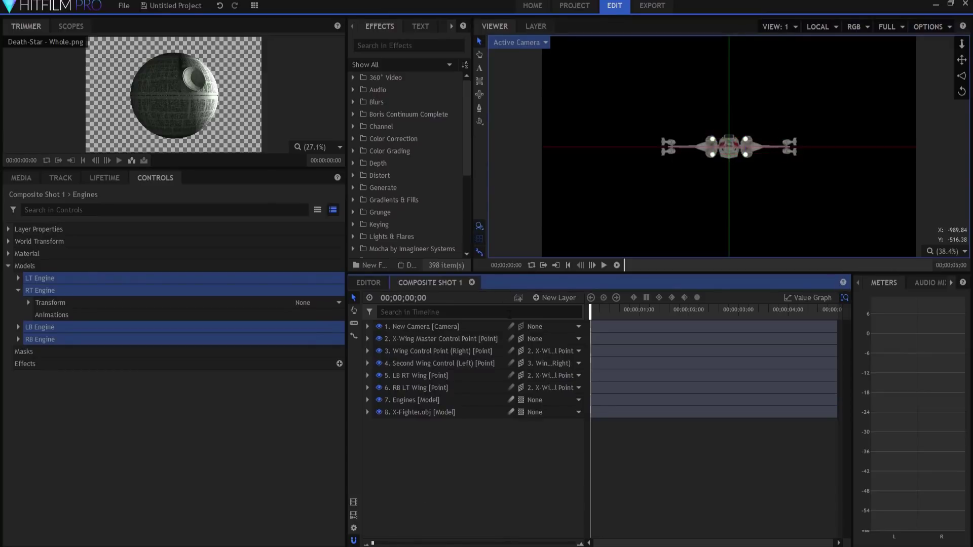
{"action": "left_click", "coordinate": [409, 326]}
{"action": "left_click", "coordinate": [367, 327]}
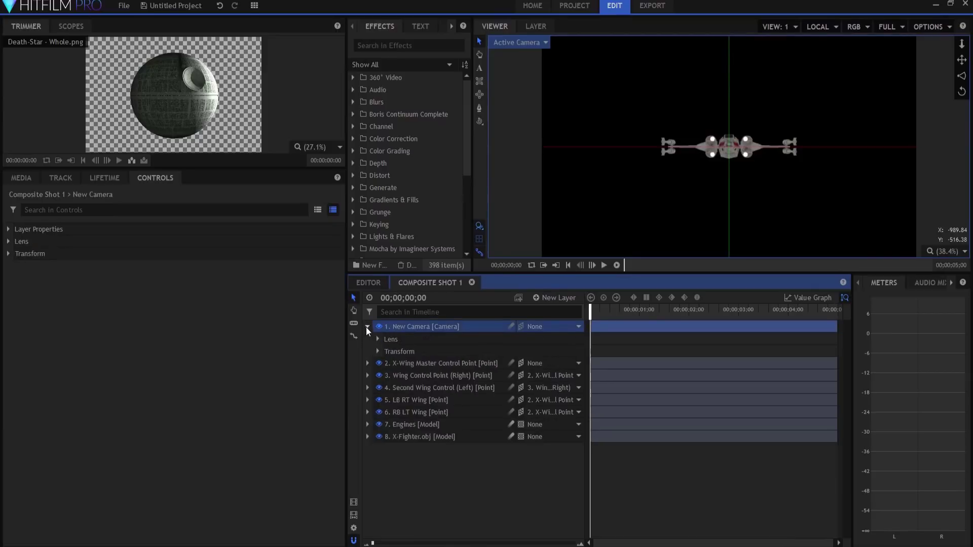
{"action": "left_click", "coordinate": [378, 351]}
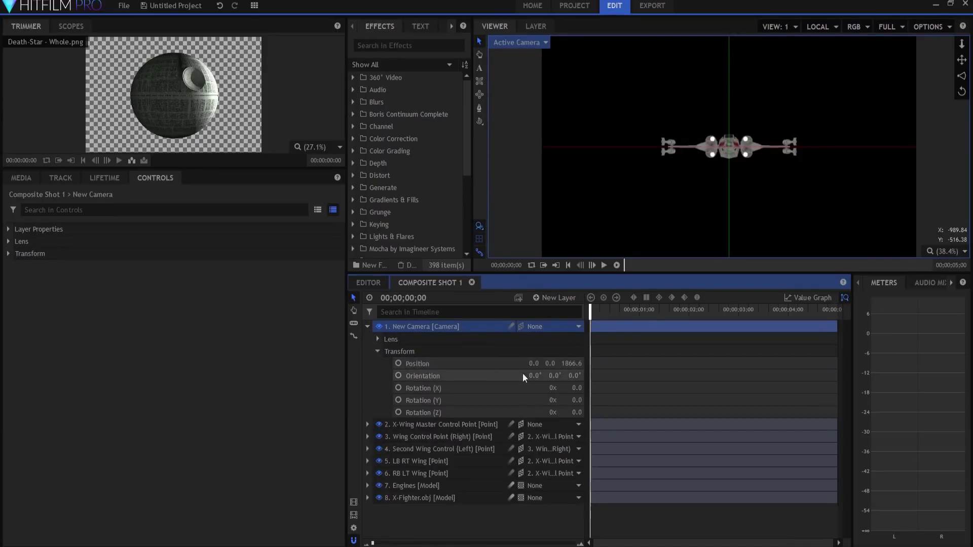
{"action": "left_click", "coordinate": [566, 365]}
{"action": "key", "text": "BackSpace"}
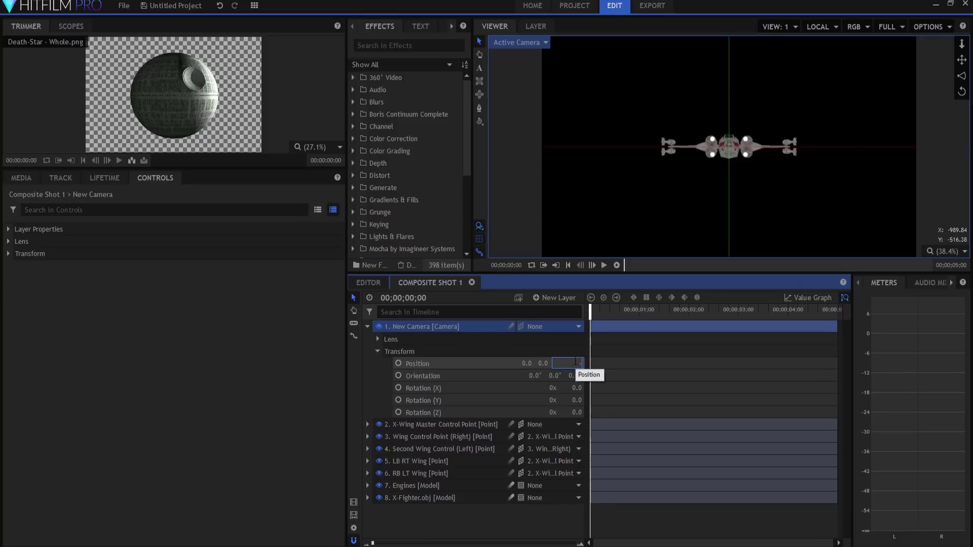
{"action": "type", "text": "-2000"}
{"action": "key", "text": "Return"}
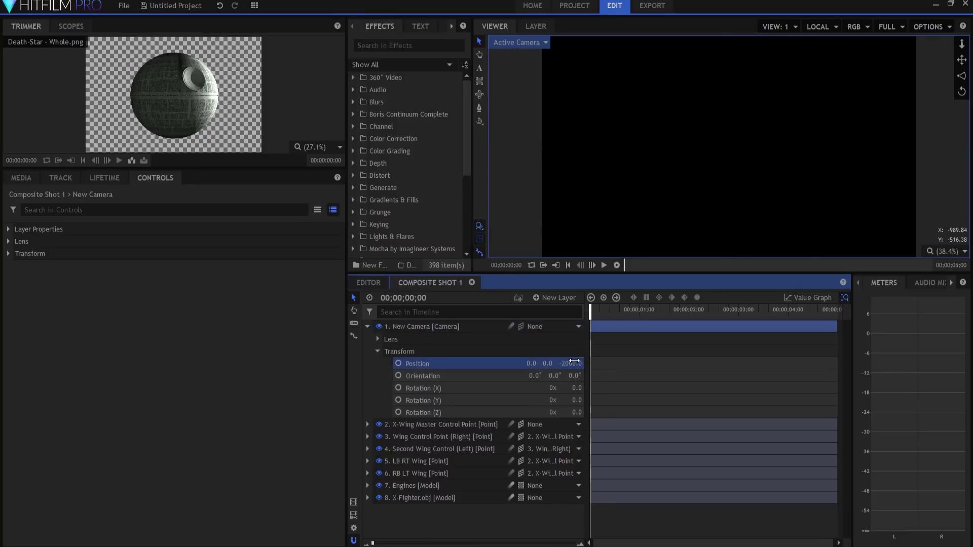
- Set New Camera's Y rotation to 180° and its Z position to -812 for a closer rear view of the ship
{"action": "left_click_drag", "start_coordinate": [575, 401], "coordinate": [661, 401]}
{"action": "left_click_drag", "start_coordinate": [574, 400], "coordinate": [572, 400]}
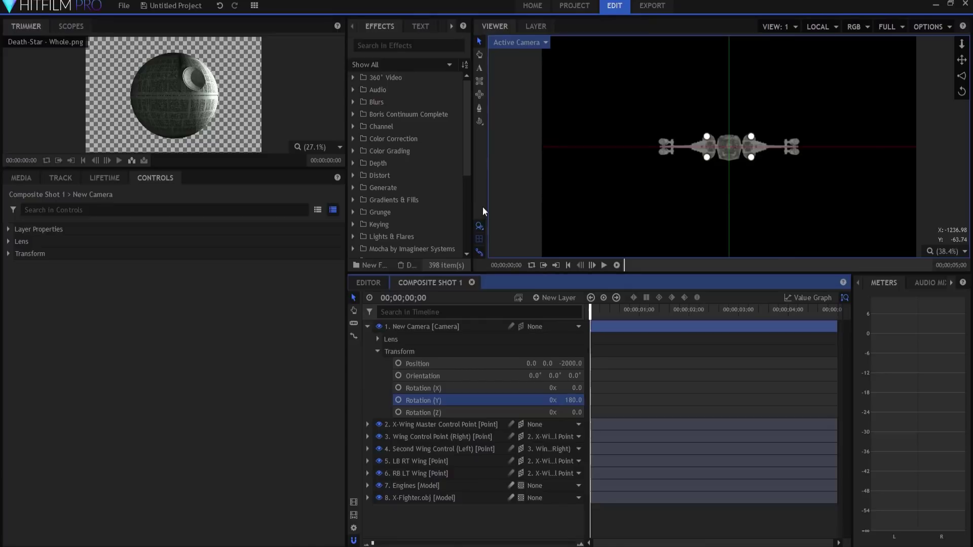
{"action": "left_click_drag", "start_coordinate": [570, 363], "coordinate": [381, 378]}
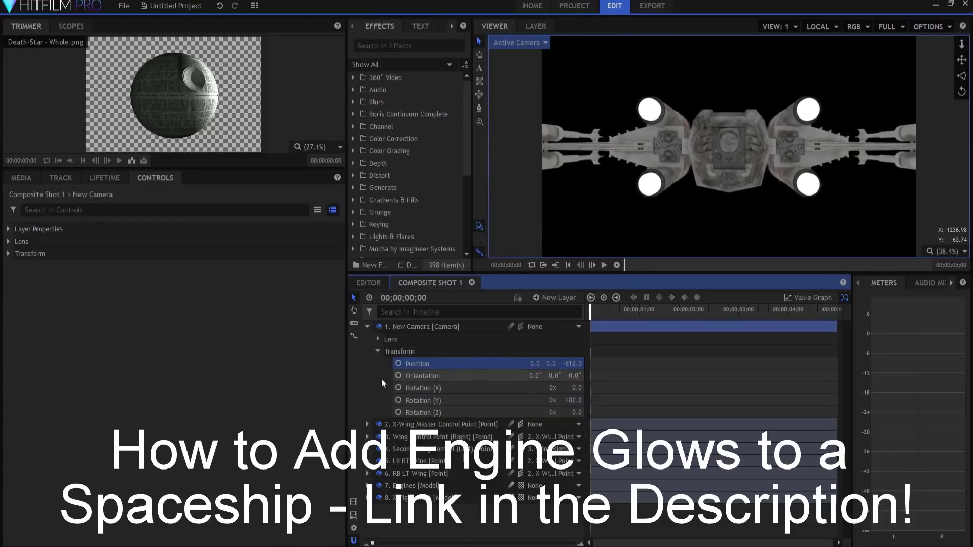
{"action": "left_click", "coordinate": [367, 326]}
- Set the Engines layer's Depth Source Layer to X-Fighter.obj
{"action": "left_click", "coordinate": [409, 400]}
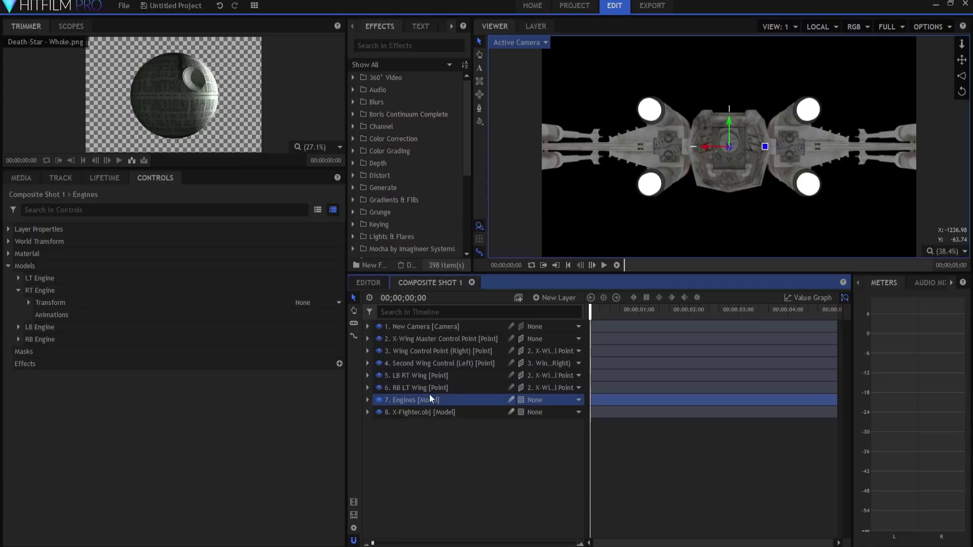
{"action": "left_click", "coordinate": [151, 176]}
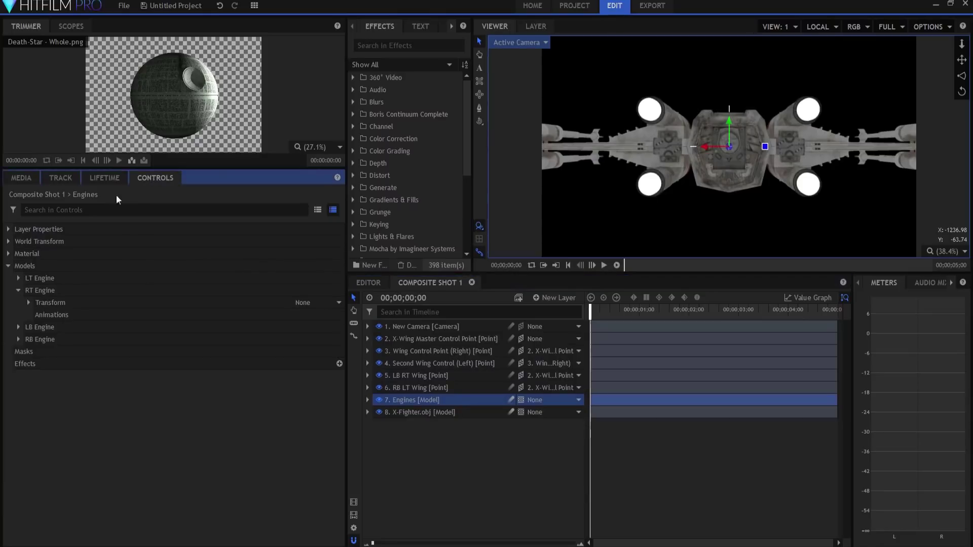
{"action": "left_click", "coordinate": [8, 229]}
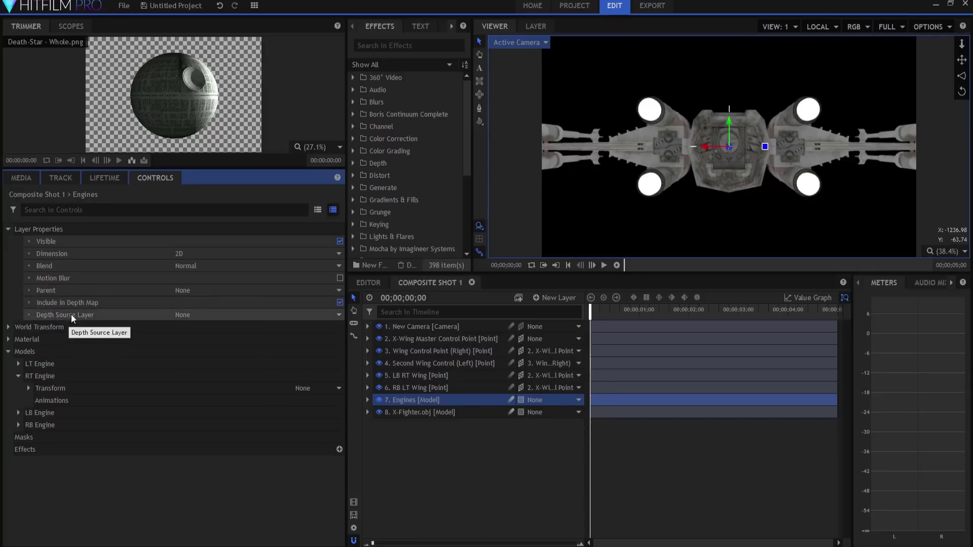
{"action": "left_click", "coordinate": [209, 314]}
{"action": "left_click", "coordinate": [215, 337]}
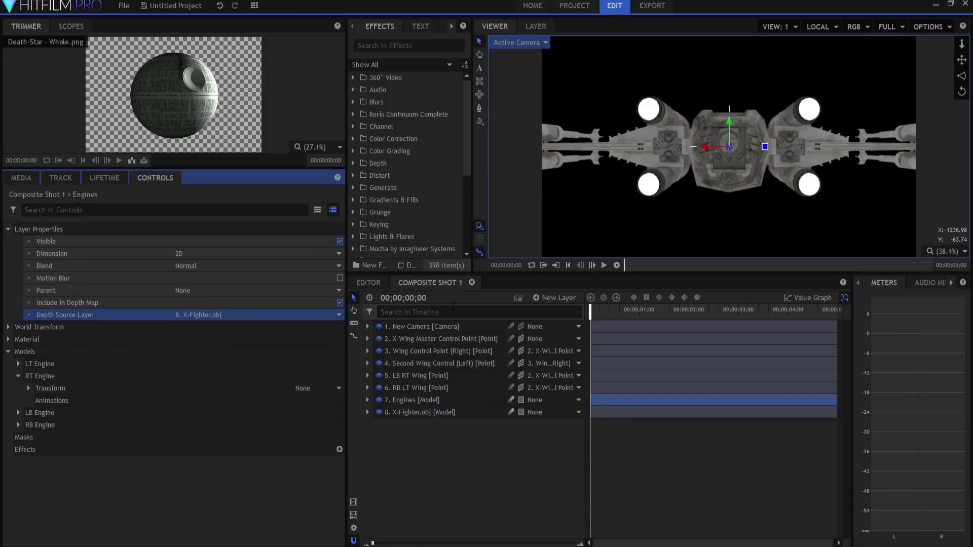
- Push all four engine models together deeper into their housings so the engine grilles cut into the white discs
{"action": "left_click", "coordinate": [367, 400]}
{"action": "left_click", "coordinate": [409, 448]}
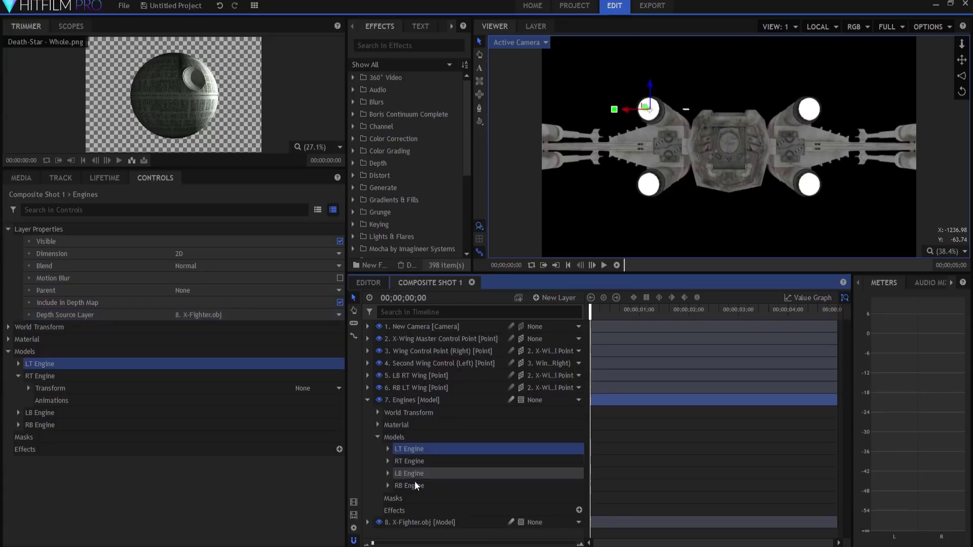
{"action": "left_click", "coordinate": [416, 485], "text": "shift"}
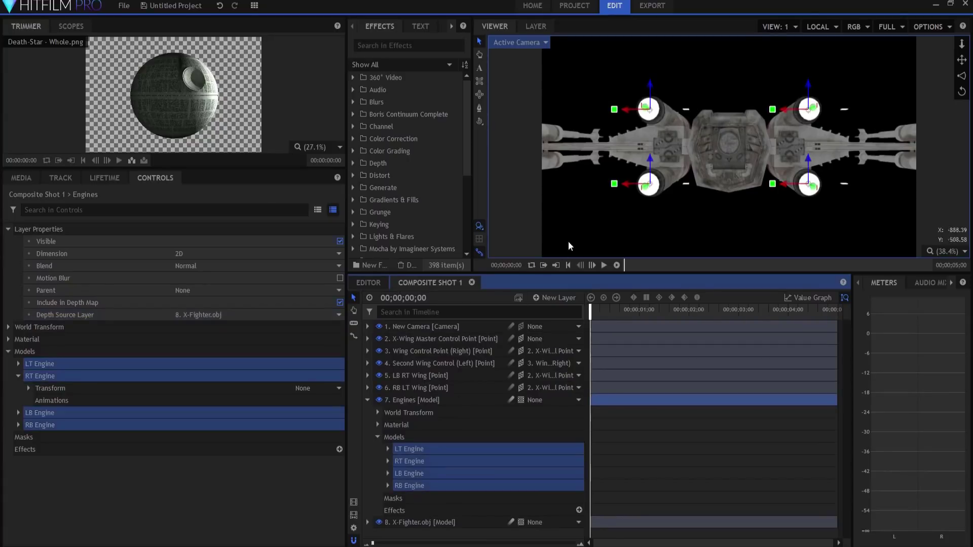
{"action": "left_click", "coordinate": [656, 185]}
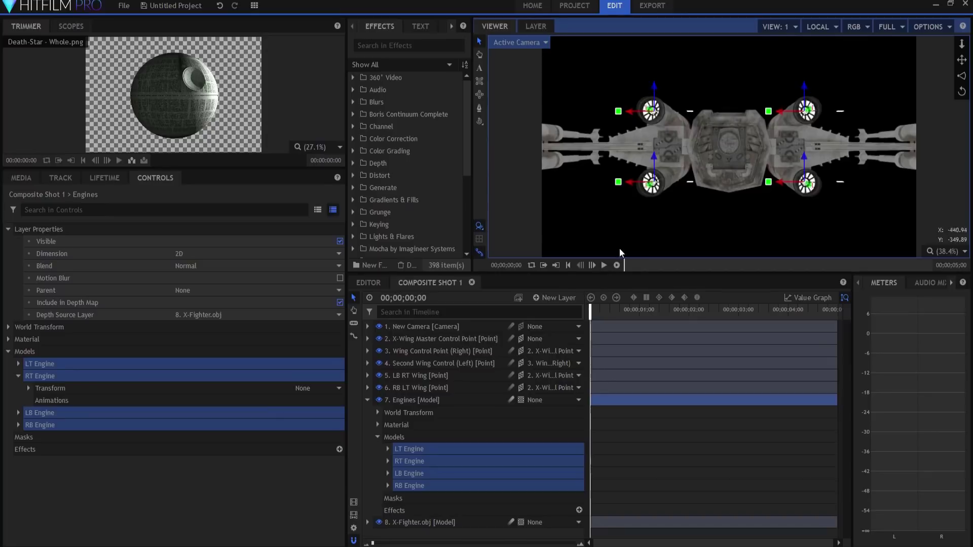
{"action": "left_click", "coordinate": [368, 400]}
{"action": "left_click", "coordinate": [414, 455]}
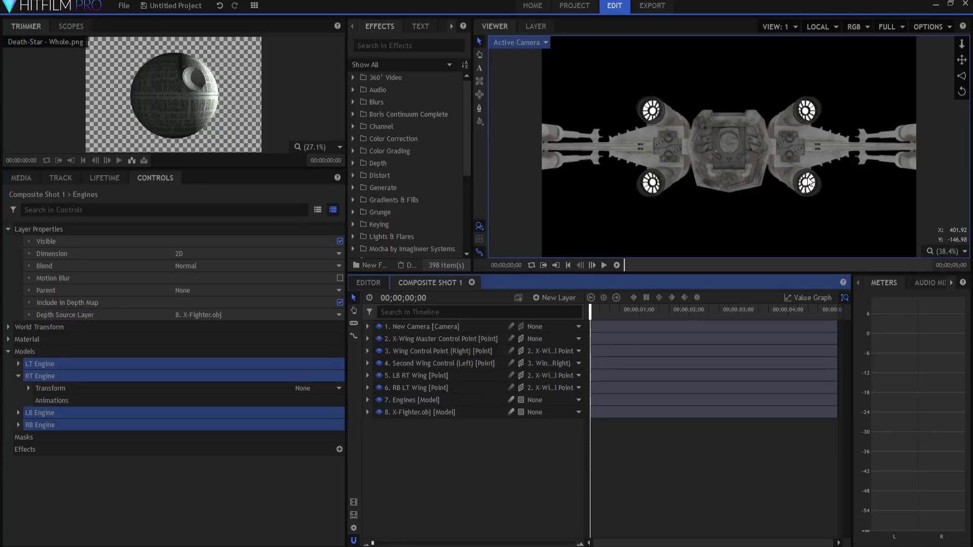
- Turn off Illuminated in the Engines layer's material settings
{"action": "left_click", "coordinate": [399, 403]}
{"action": "left_click", "coordinate": [368, 401]}
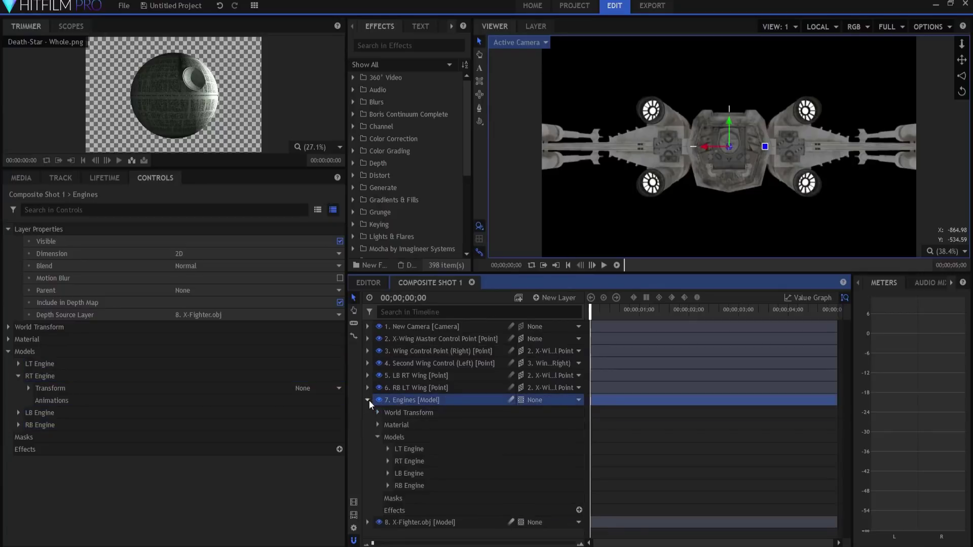
{"action": "left_click", "coordinate": [377, 437]}
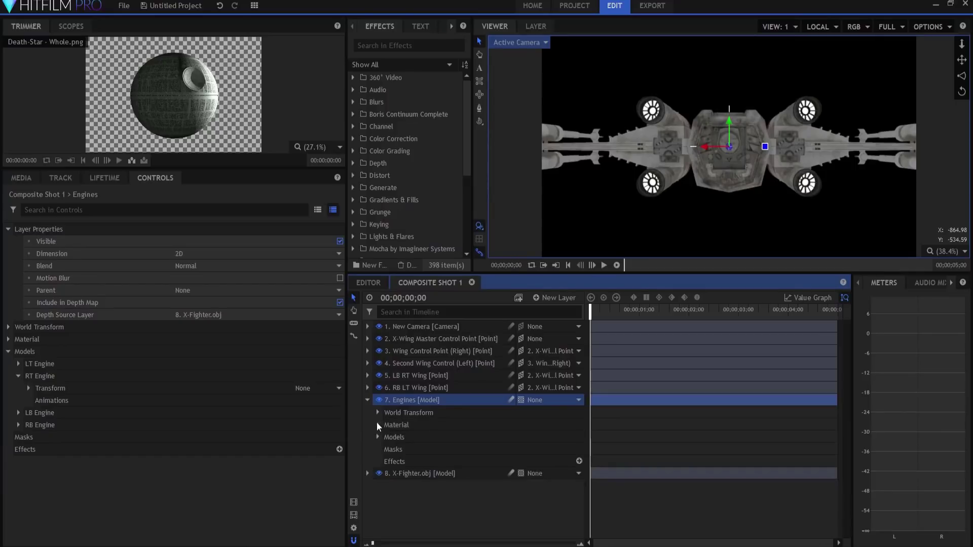
{"action": "left_click", "coordinate": [377, 424]}
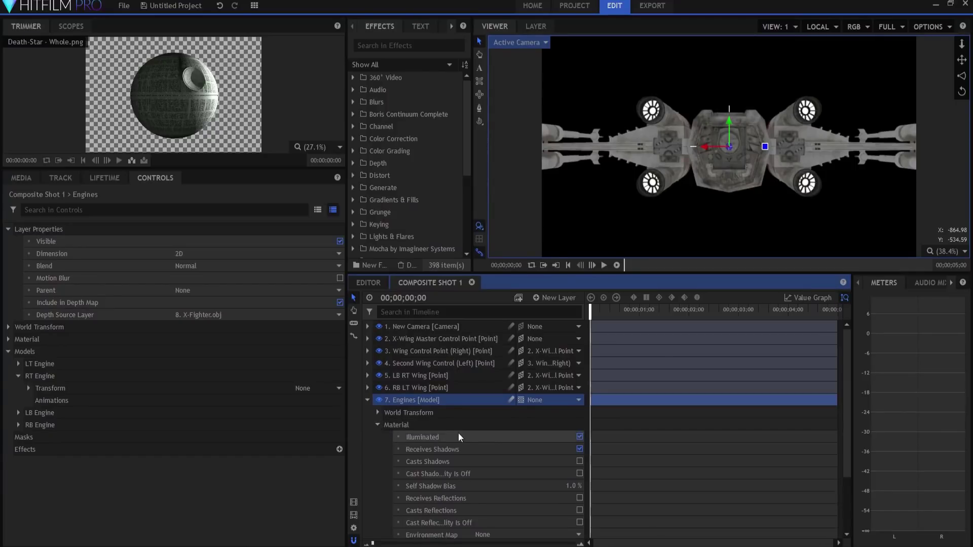
{"action": "left_click", "coordinate": [580, 436]}
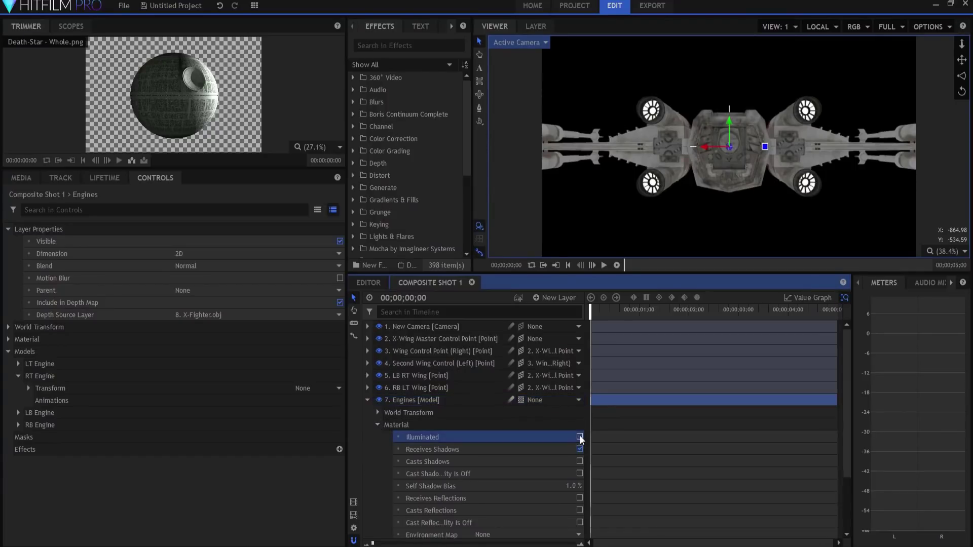
- Find the Auto Light Flares effect by searching for "auto" and apply it to the Engines layer
{"action": "left_click", "coordinate": [377, 425]}
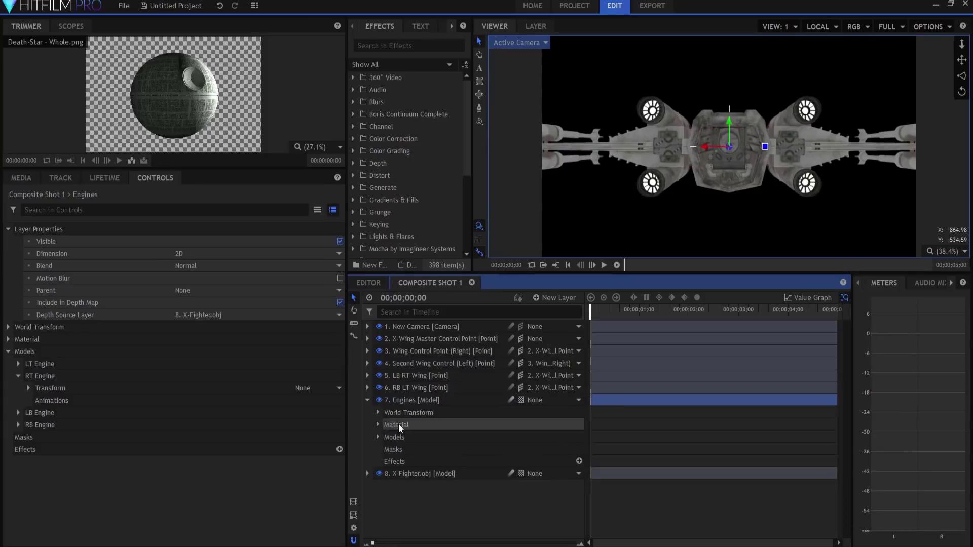
{"action": "left_click", "coordinate": [399, 425]}
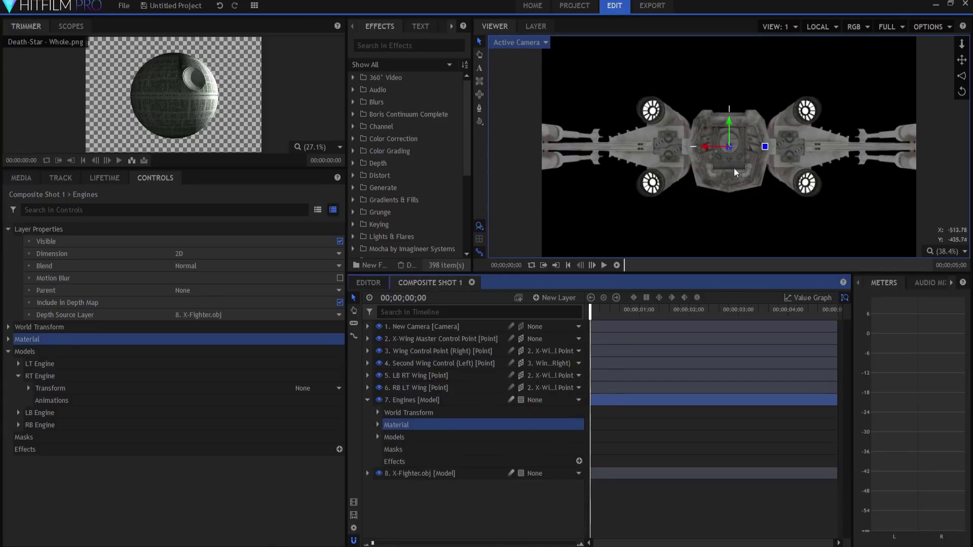
{"action": "left_click", "coordinate": [395, 51]}
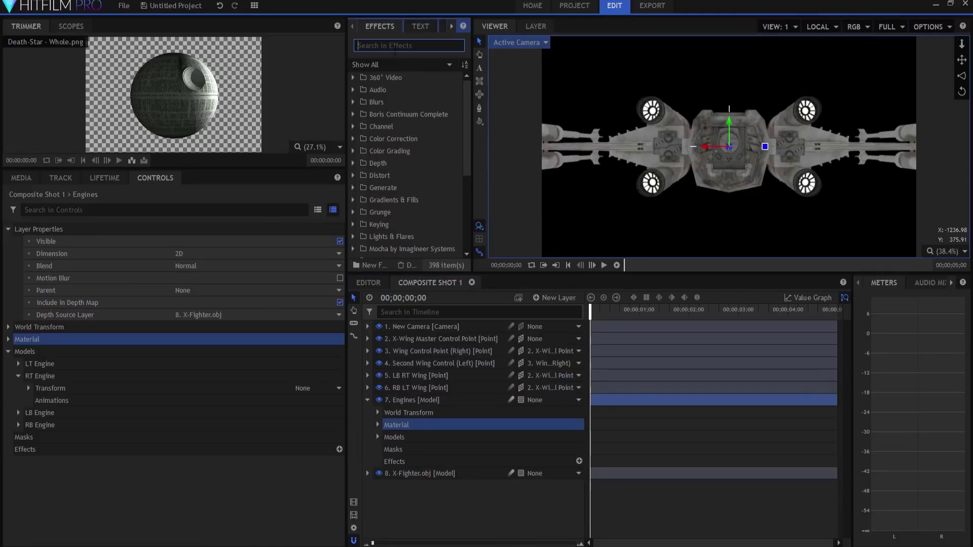
{"action": "type", "text": "auto"}
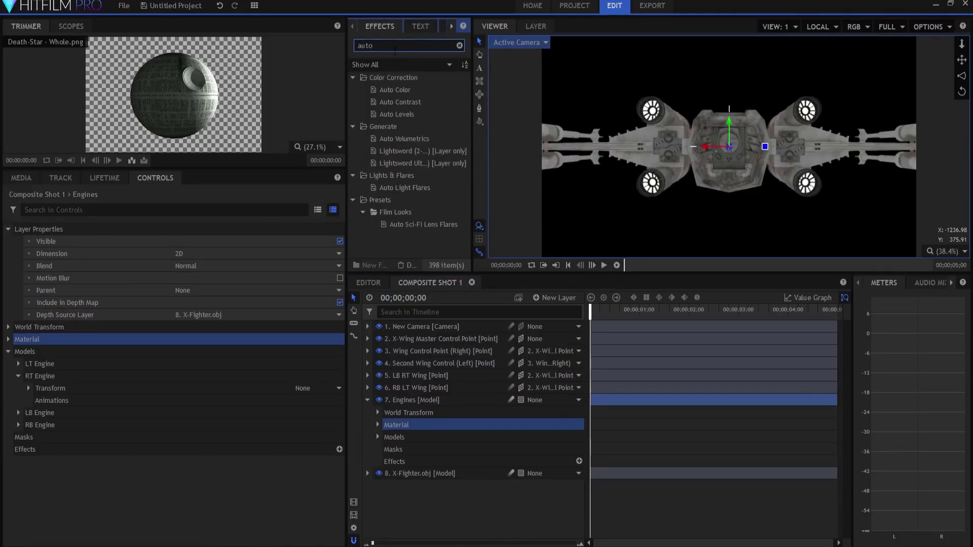
{"action": "left_click_drag", "start_coordinate": [399, 184], "coordinate": [403, 399]}
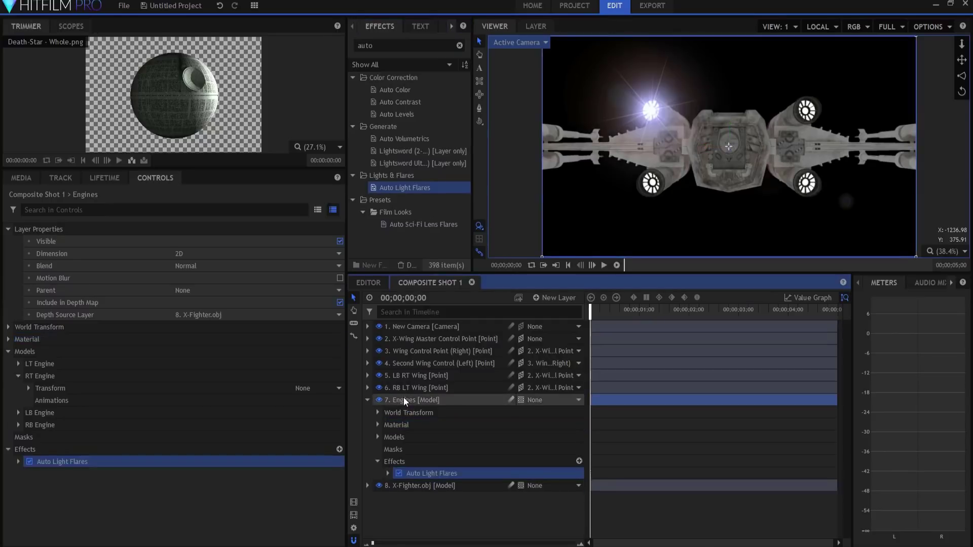
- Set Max Flares to 100 in the Hotspot Generation settings of the Engines layer's Auto Light Flares effect
{"action": "left_click", "coordinate": [388, 473]}
{"action": "scroll", "coordinate": [429, 445], "scroll_direction": "down", "scroll_amount": 3}
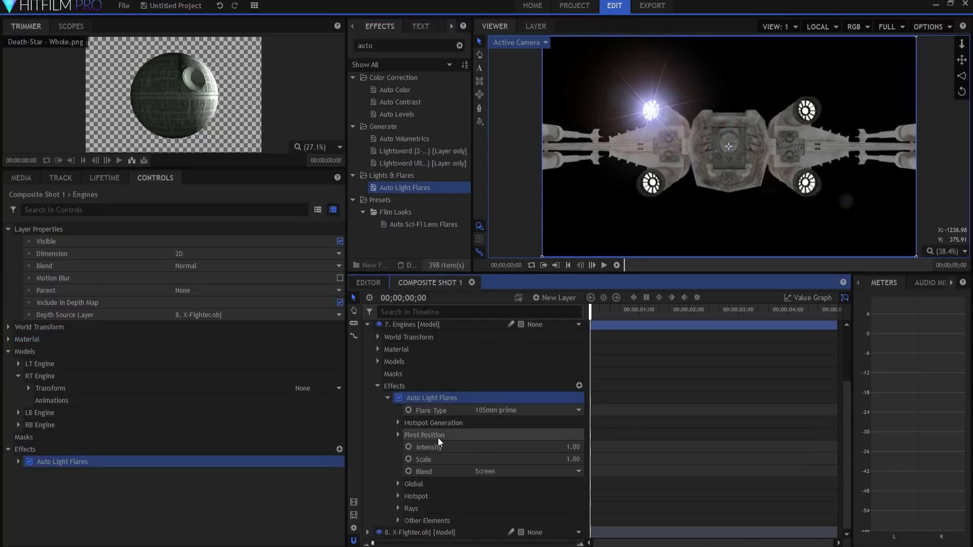
{"action": "left_click", "coordinate": [398, 424]}
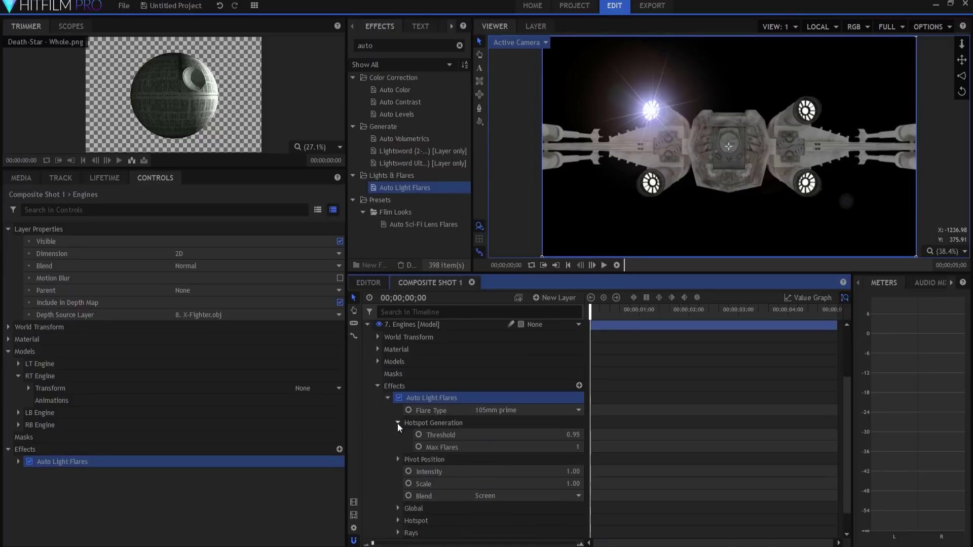
{"action": "left_click_drag", "start_coordinate": [578, 448], "coordinate": [590, 449]}
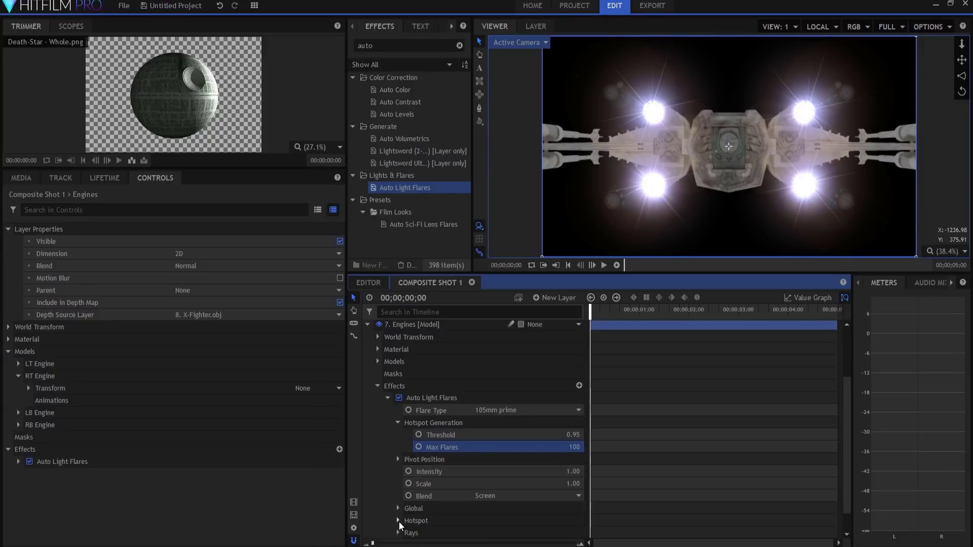
- Set the Auto Light Flares hotspot color to orange-red (255, 85, 0)
{"action": "left_click", "coordinate": [399, 521]}
{"action": "scroll", "coordinate": [408, 484], "scroll_direction": "down", "scroll_amount": 2}
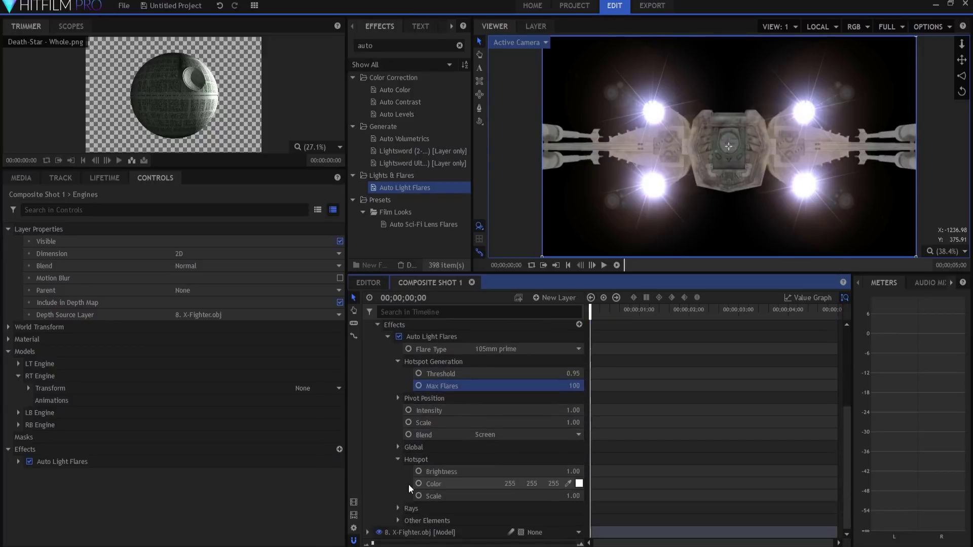
{"action": "left_click", "coordinate": [579, 483]}
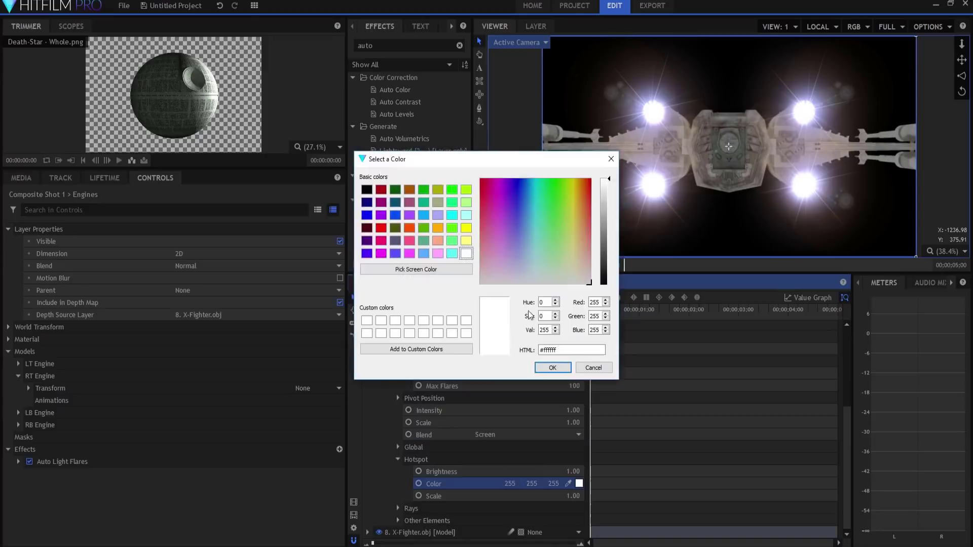
{"action": "left_click", "coordinate": [408, 228]}
{"action": "left_click", "coordinate": [549, 368]}
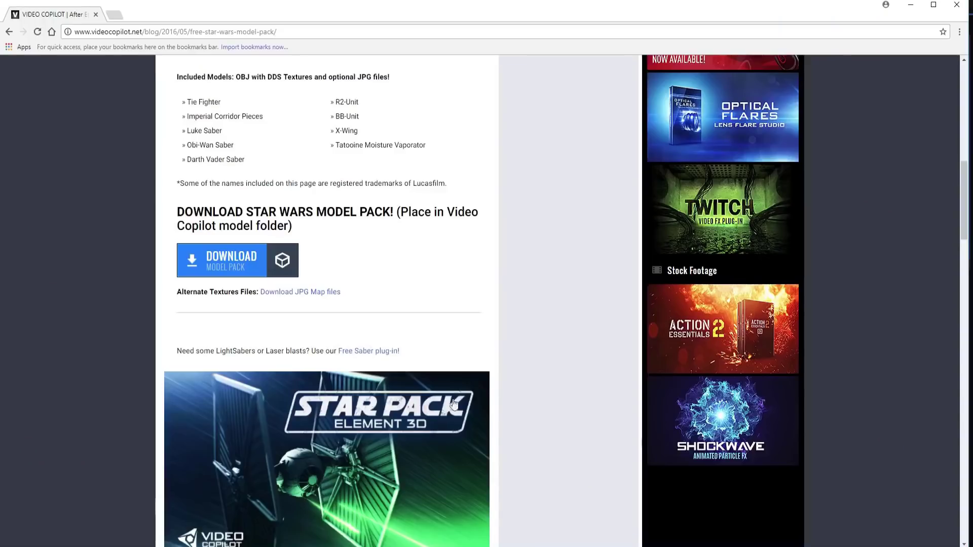
- Switch to the browser and examine the engine glow color in the X-Wing image on Video Copilot's Star Wars model pack page
{"action": "scroll", "coordinate": [525, 323], "scroll_direction": "down", "scroll_amount": 20}
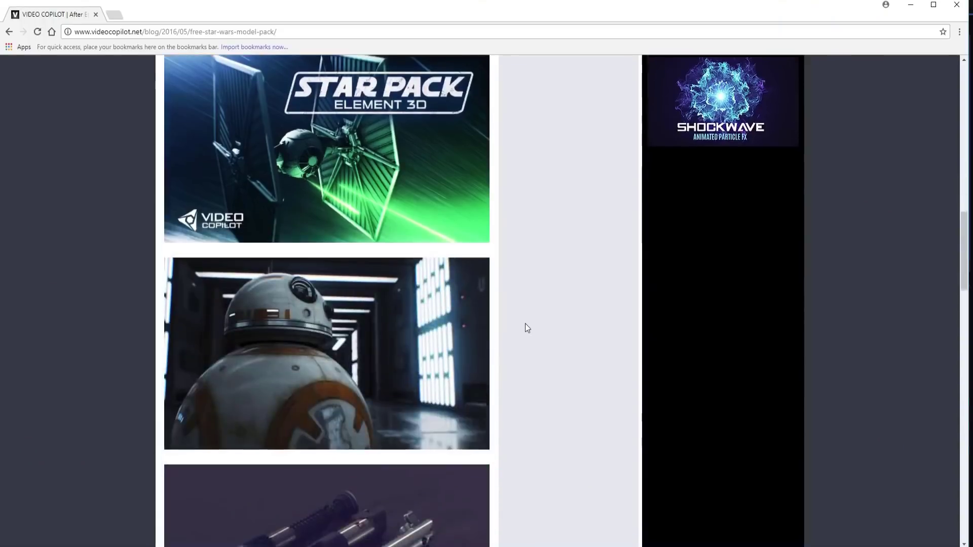
{"action": "scroll", "coordinate": [521, 317], "scroll_direction": "down", "scroll_amount": 3}
{"action": "scroll", "coordinate": [512, 312], "scroll_direction": "up", "scroll_amount": 7}
{"action": "scroll", "coordinate": [503, 303], "scroll_direction": "up", "scroll_amount": 6}
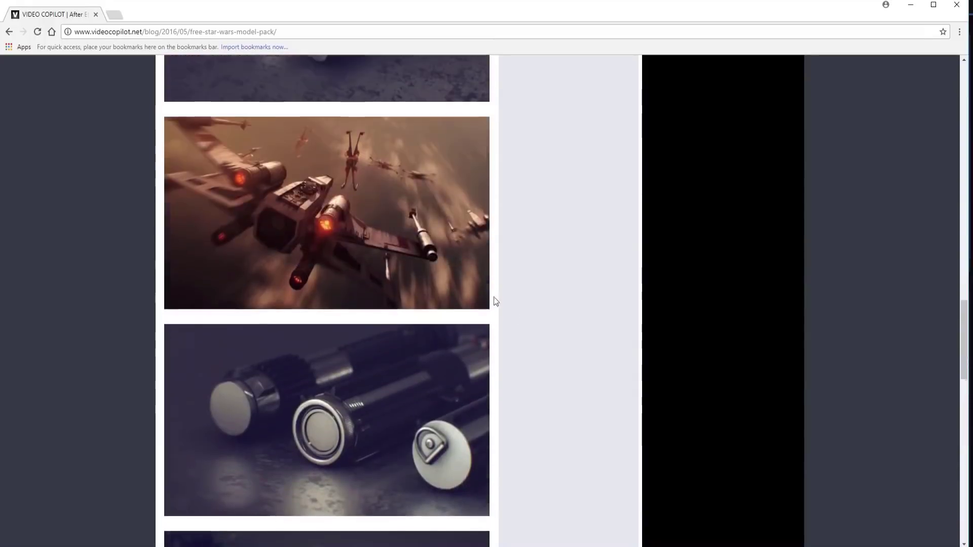
{"action": "left_click", "coordinate": [374, 302]}
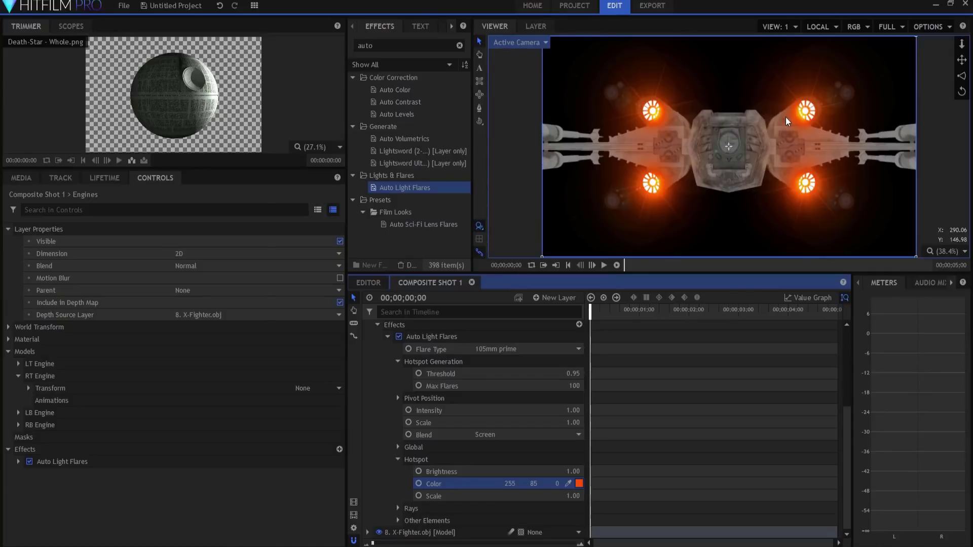
- Parent the LT Engine model's transform in the Engines layer to the RB LT Wing point
{"action": "scroll", "coordinate": [385, 370], "scroll_direction": "up", "scroll_amount": 3}
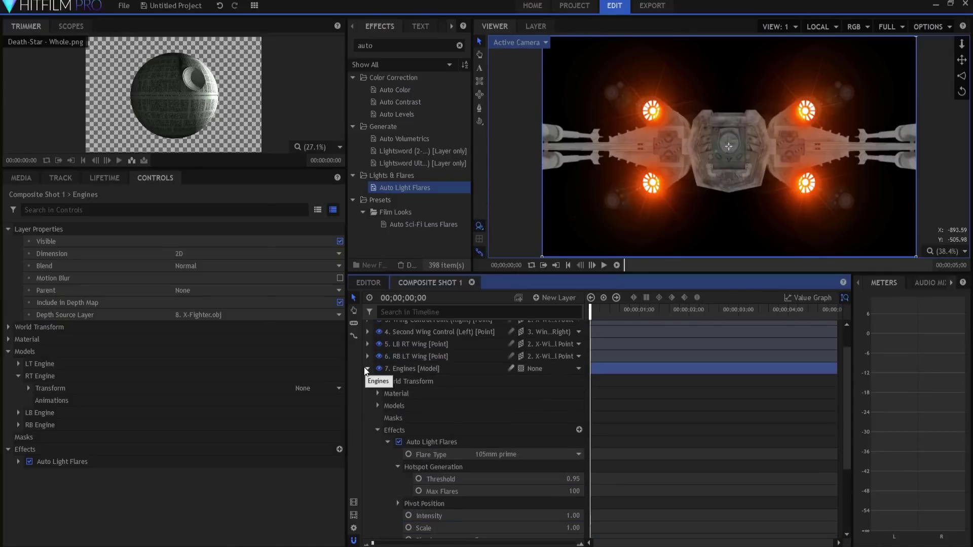
{"action": "left_click", "coordinate": [365, 369]}
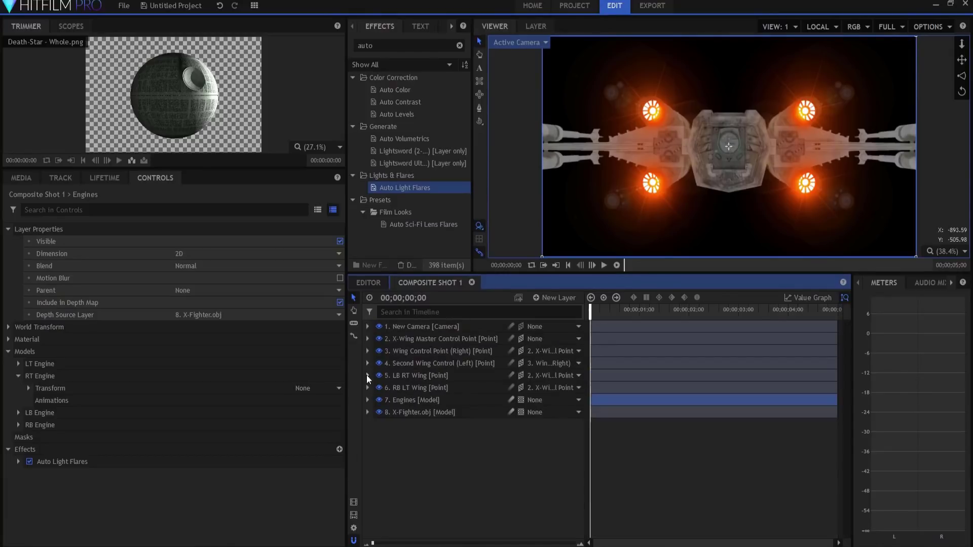
{"action": "left_click", "coordinate": [402, 398]}
{"action": "left_click", "coordinate": [367, 400]}
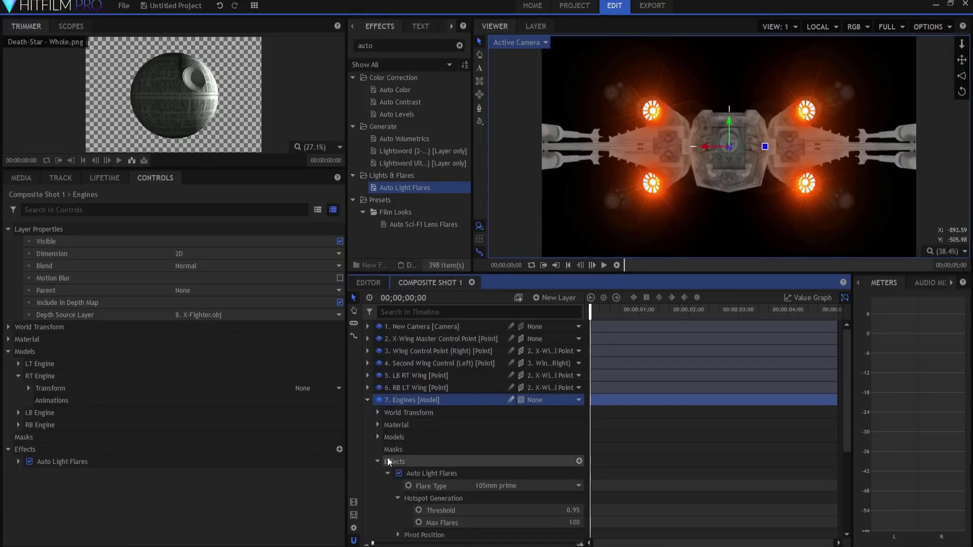
{"action": "scroll", "coordinate": [392, 468], "scroll_direction": "down", "scroll_amount": 2}
{"action": "left_click", "coordinate": [388, 401]}
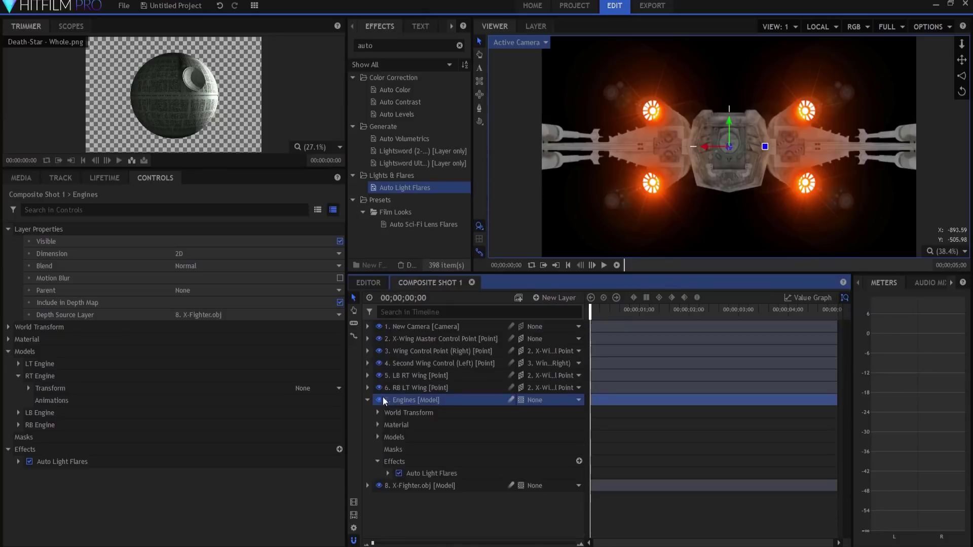
{"action": "left_click", "coordinate": [378, 437]}
{"action": "left_click", "coordinate": [388, 449]}
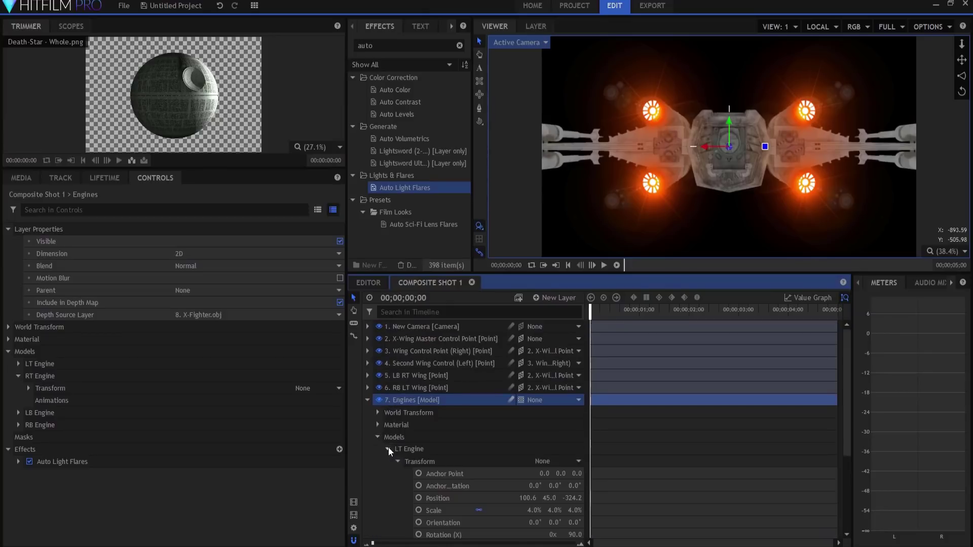
{"action": "left_click", "coordinate": [551, 462]}
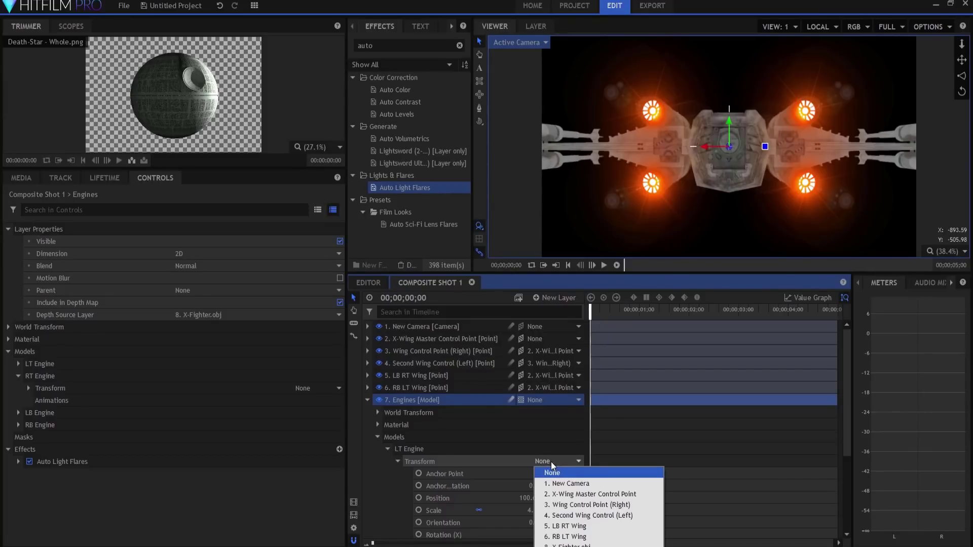
{"action": "left_click", "coordinate": [570, 538]}
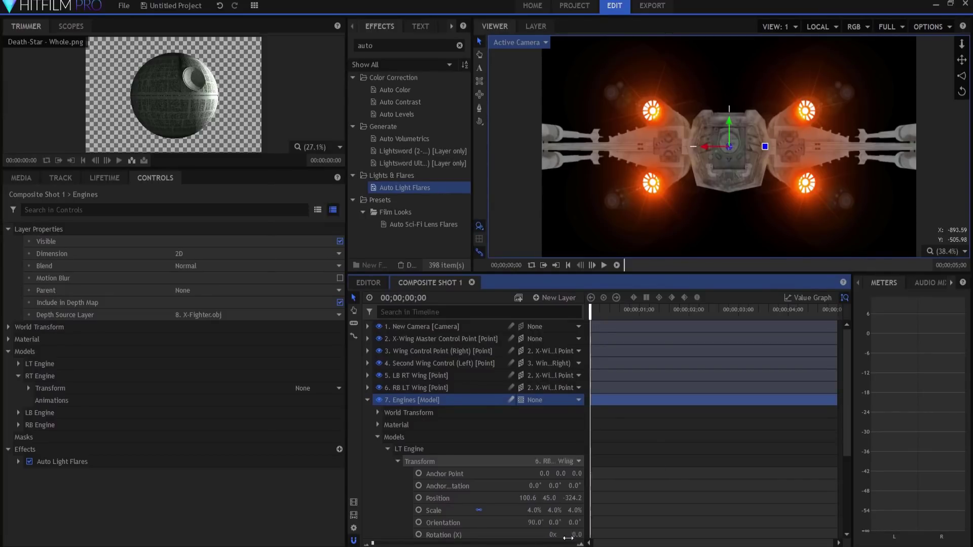
{"action": "left_click", "coordinate": [387, 449]}
- Parent the RT Engine model's transform to the LB RT Wing point
{"action": "left_click", "coordinate": [388, 461]}
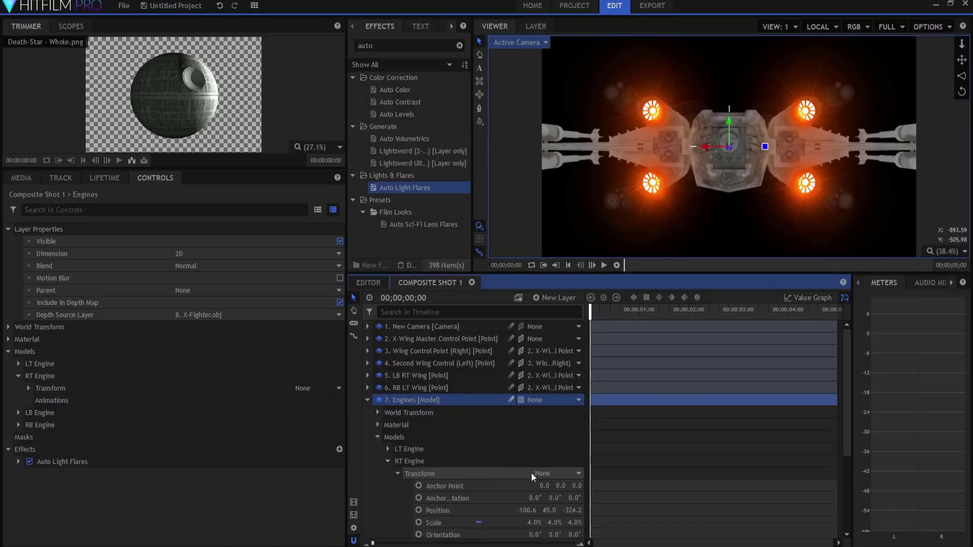
{"action": "left_click", "coordinate": [552, 474]}
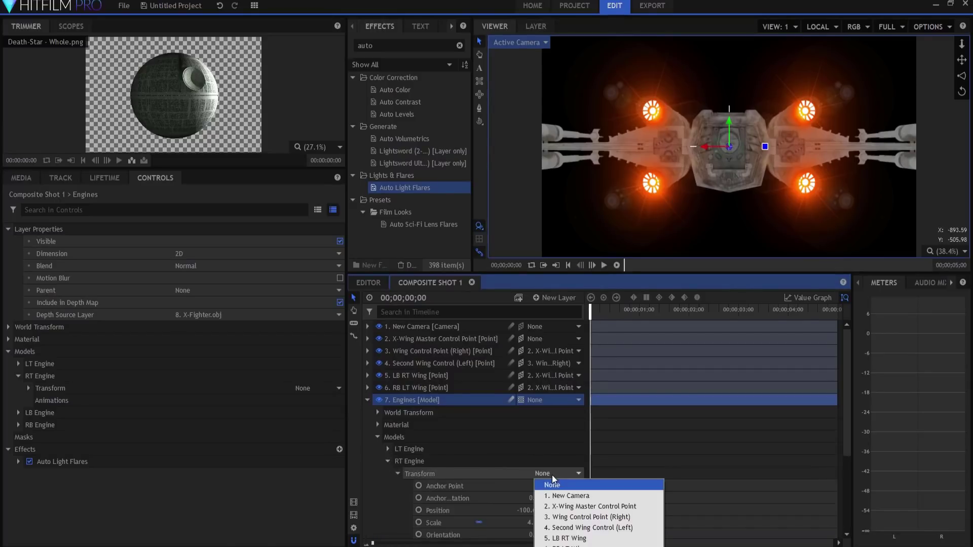
{"action": "left_click", "coordinate": [571, 539]}
{"action": "left_click", "coordinate": [388, 461]}
- Parent the LB Engine model's transform to the LB RT Wing point
{"action": "left_click", "coordinate": [388, 474]}
{"action": "scroll", "coordinate": [486, 476], "scroll_direction": "down", "scroll_amount": 1}
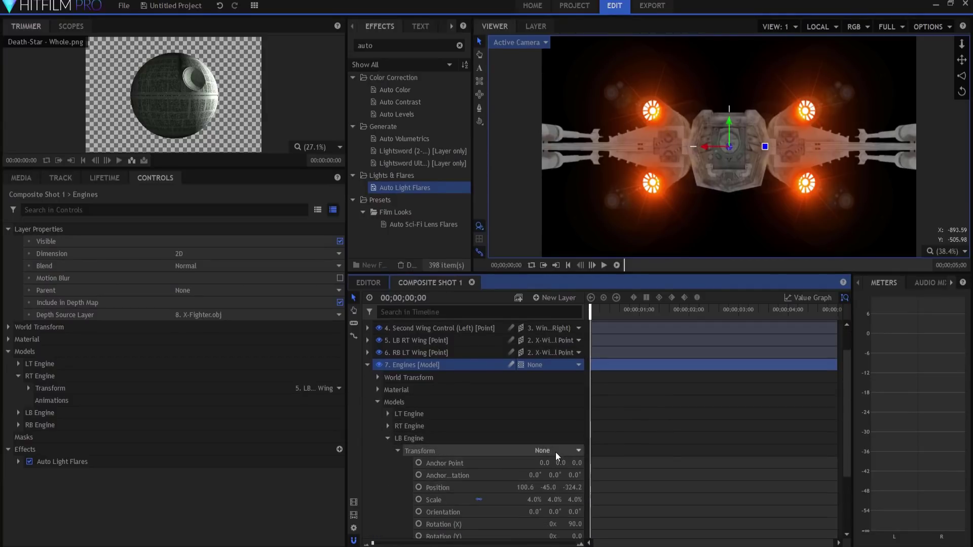
{"action": "left_click", "coordinate": [554, 449]}
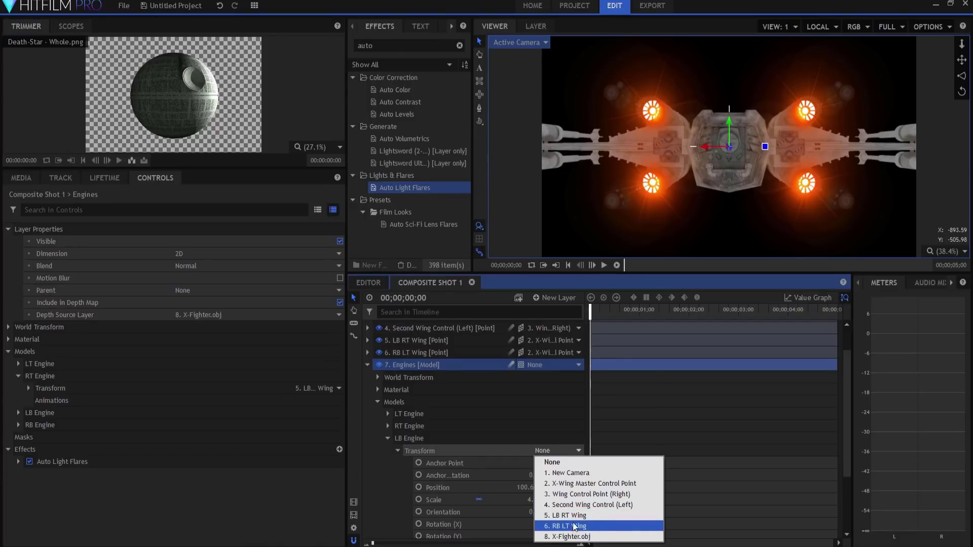
{"action": "left_click", "coordinate": [557, 516]}
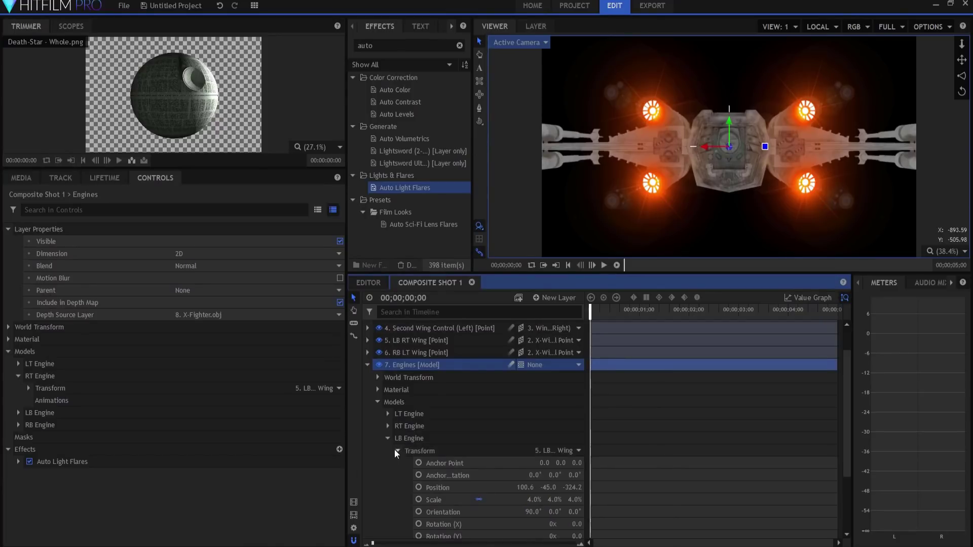
{"action": "left_click", "coordinate": [388, 438]}
- Parent the RB Engine model's transform to the RB LT Wing point and collapse the Engines layer
{"action": "left_click", "coordinate": [388, 483]}
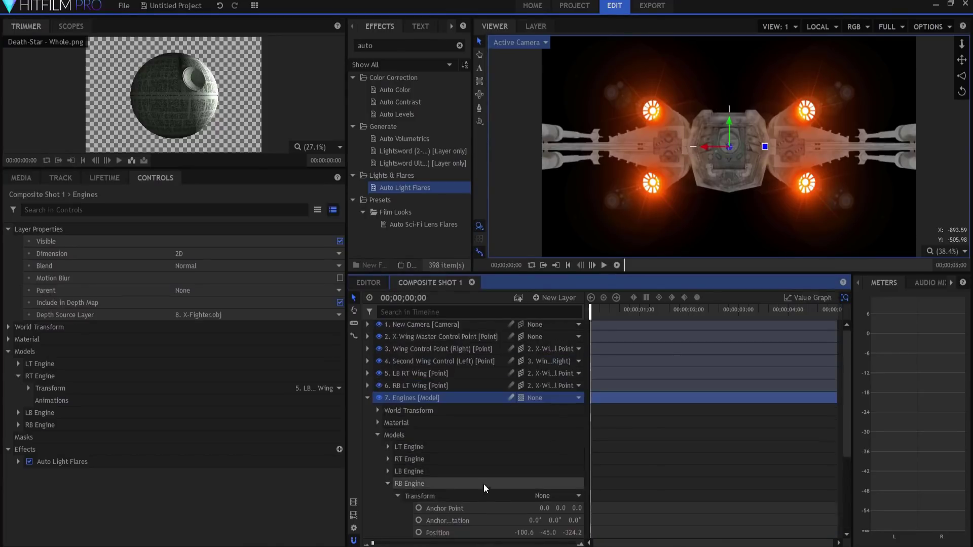
{"action": "scroll", "coordinate": [483, 483], "scroll_direction": "down", "scroll_amount": 3}
{"action": "left_click", "coordinate": [544, 424]}
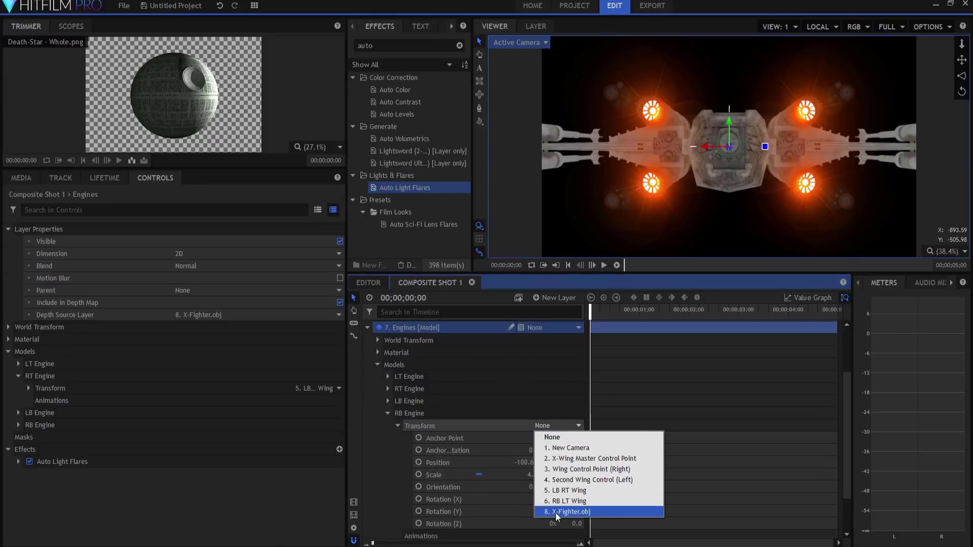
{"action": "left_click", "coordinate": [564, 501]}
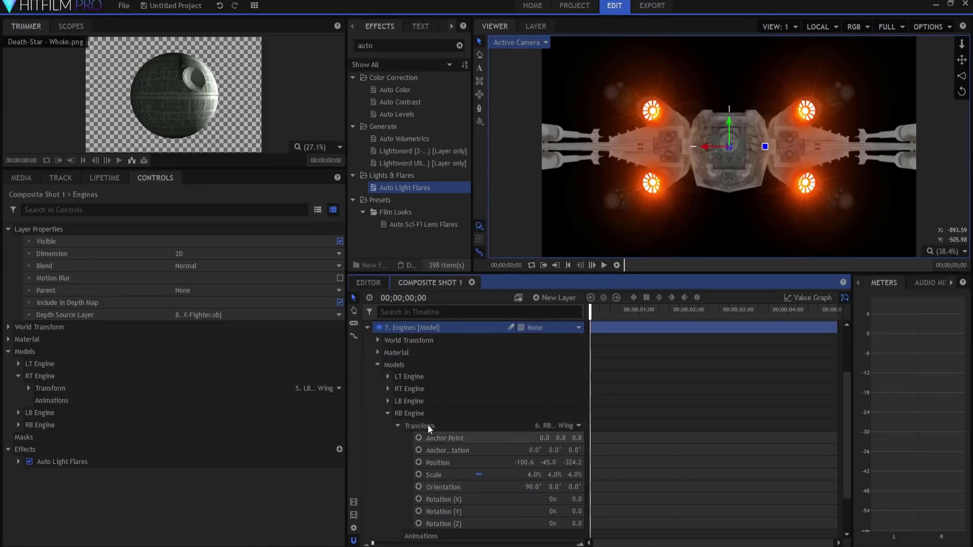
{"action": "left_click", "coordinate": [367, 328]}
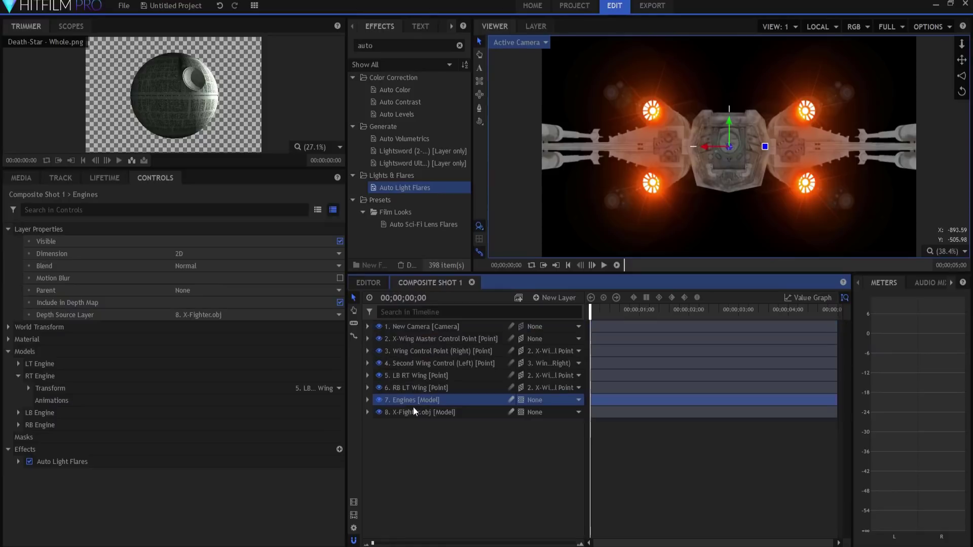
- Test the wing rig by setting Wing Control Point (Right)'s Y position to 40, and return it to 0
{"action": "left_click", "coordinate": [407, 352]}
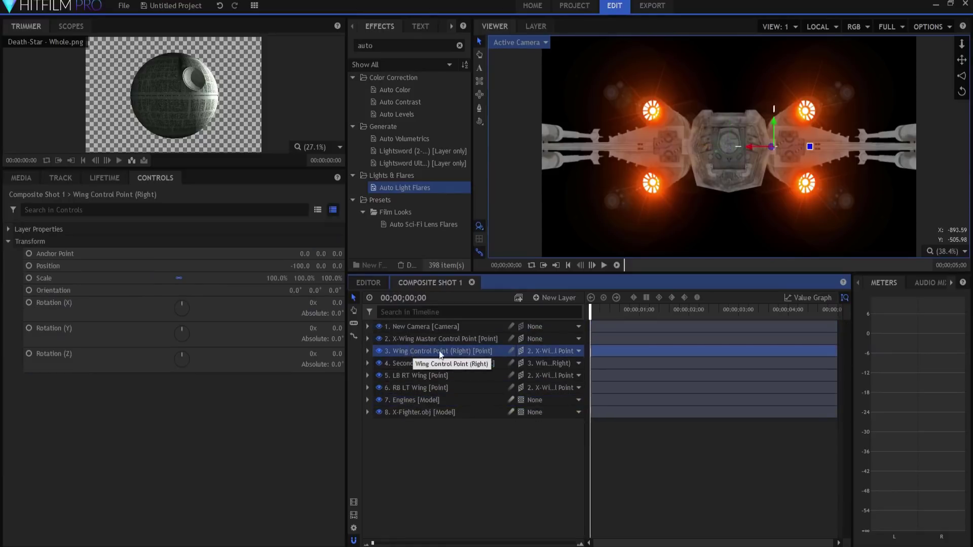
{"action": "mouse_move", "coordinate": [319, 266]}
{"action": "left_mouse_down"}
{"action": "mouse_move", "coordinate": [354, 266]}
{"action": "mouse_move", "coordinate": [319, 266]}
{"action": "left_mouse_up"}
{"action": "left_click", "coordinate": [319, 265]}
{"action": "type", "text": "40"}
{"action": "key", "text": "Return"}
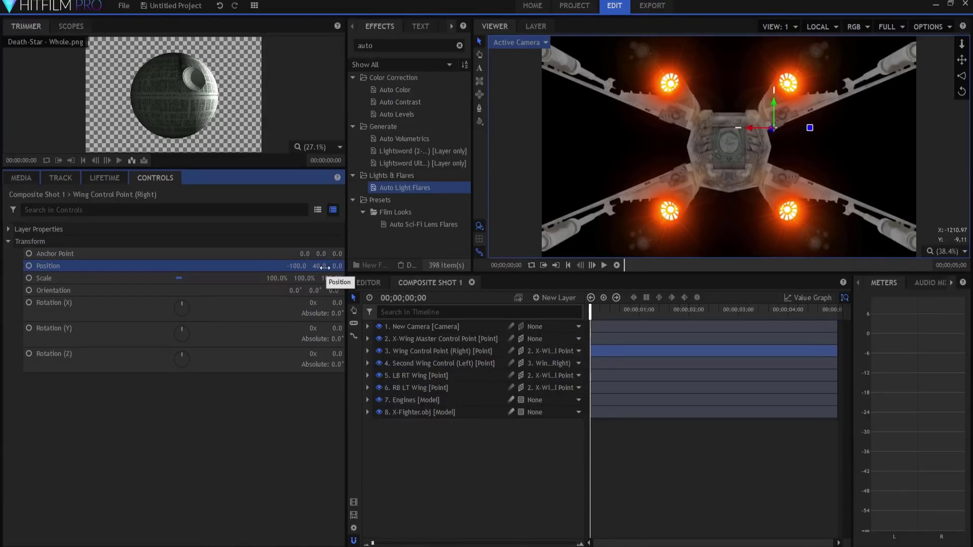
{"action": "left_click_drag", "start_coordinate": [324, 267], "coordinate": [319, 266]}
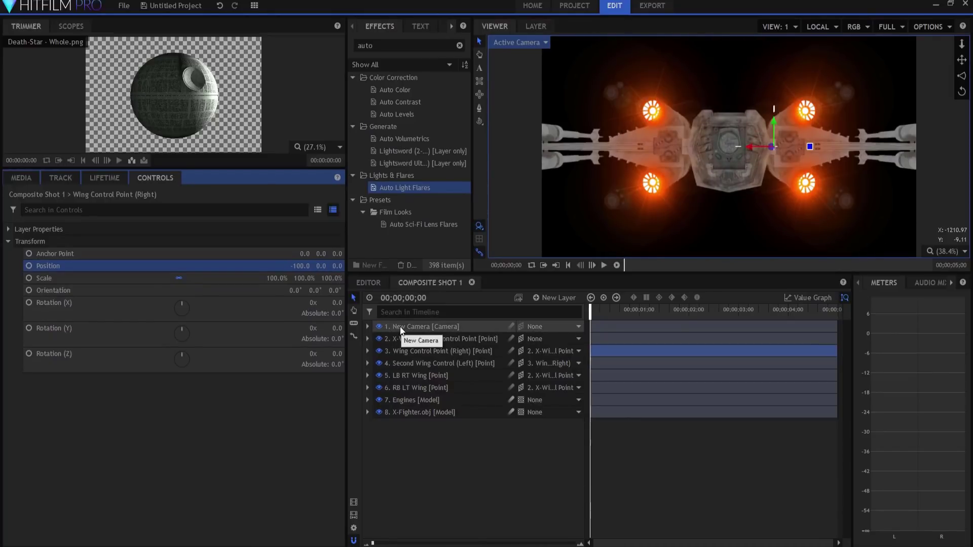
{"action": "left_click", "coordinate": [448, 486]}
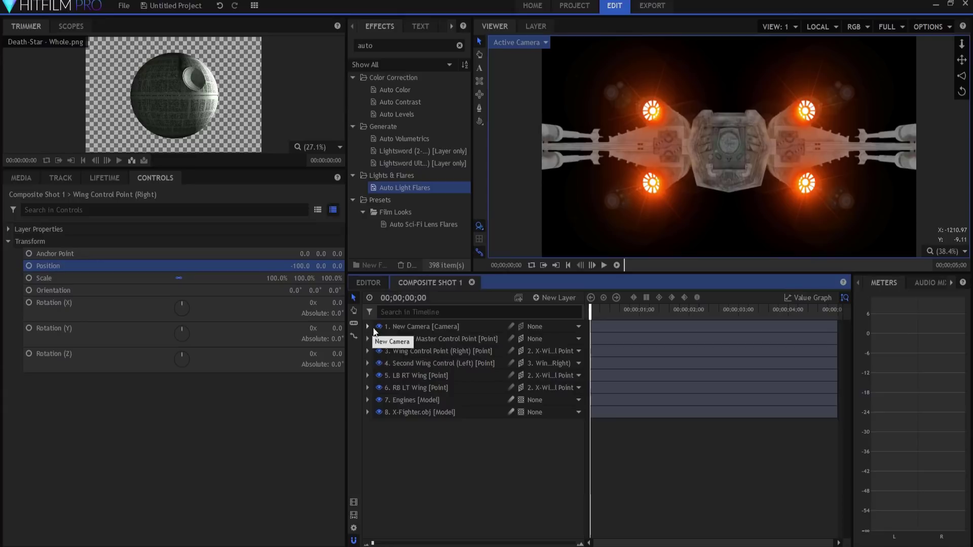
- Set the New Camera's Z position to 0 and its X position to 300
{"action": "left_click", "coordinate": [409, 326]}
{"action": "left_click", "coordinate": [367, 325]}
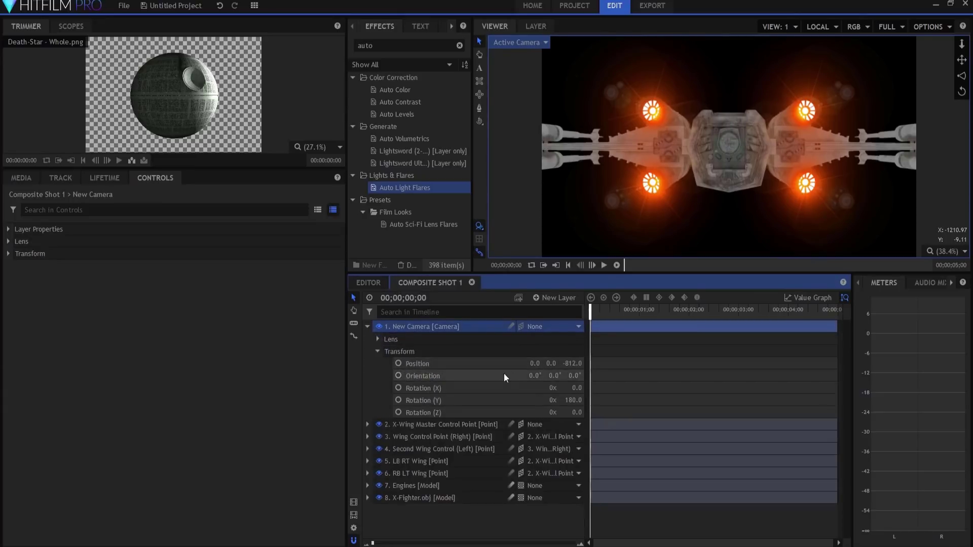
{"action": "left_click", "coordinate": [572, 363]}
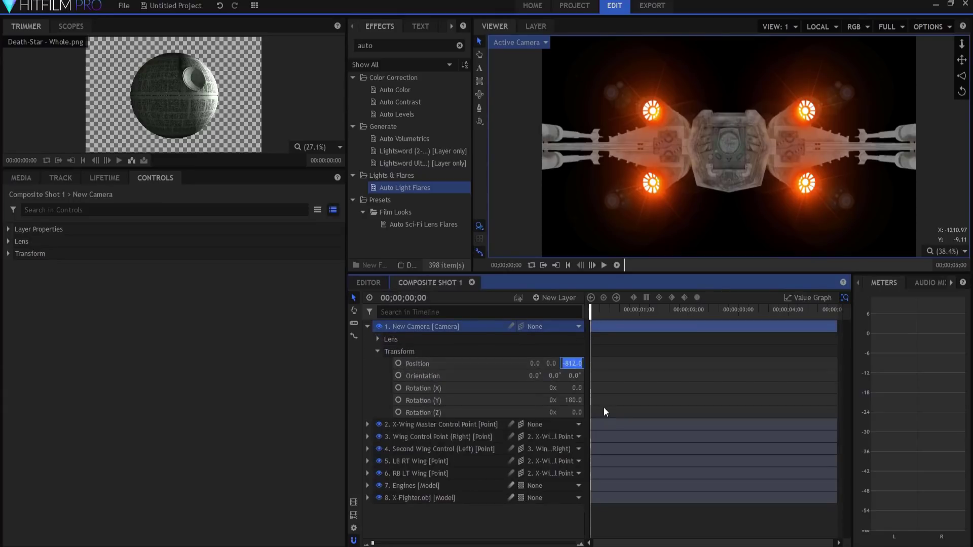
{"action": "type", "text": "0"}
{"action": "key", "text": "Tab"}
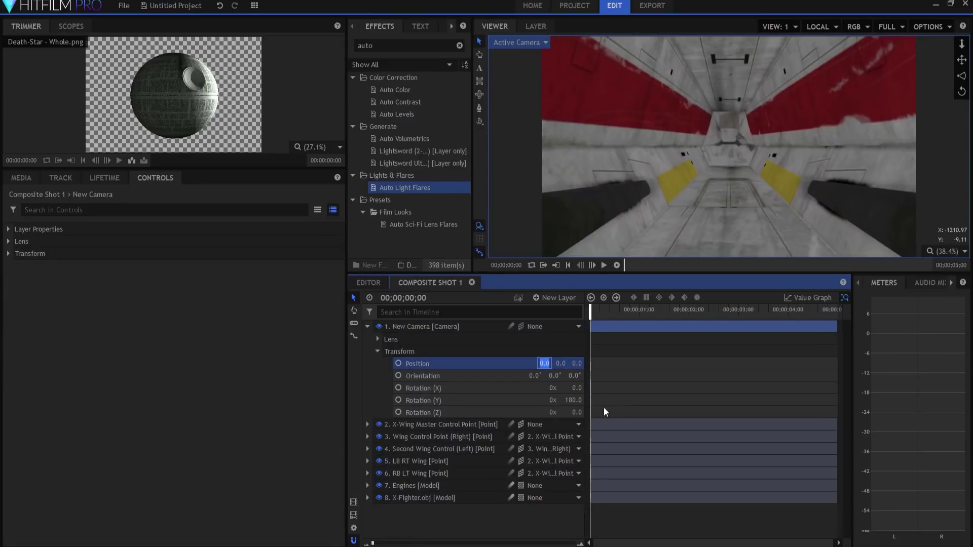
{"action": "type", "text": "300"}
{"action": "key", "text": "Return"}
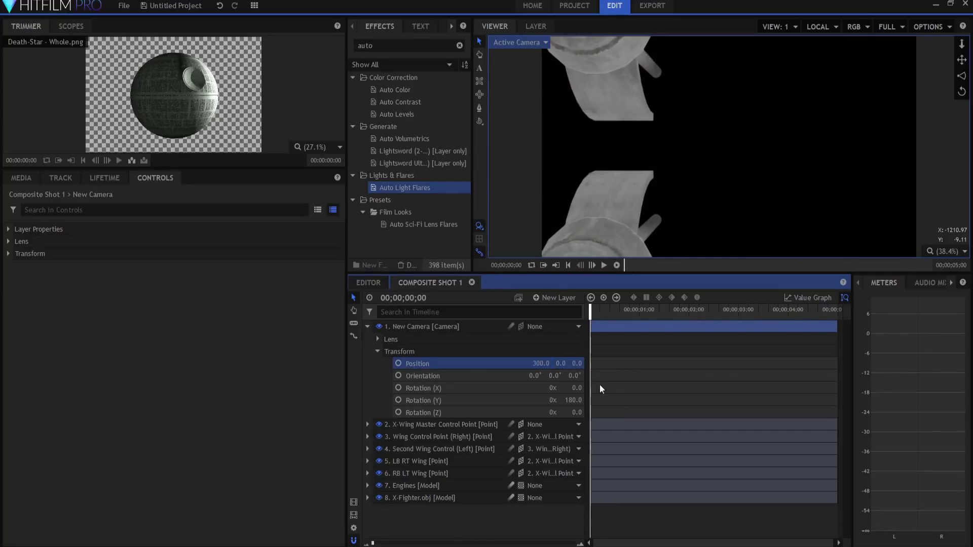
- Set the New Camera's alignment to Towards Layer with X-Wing Master Control Point as the alignment layer
{"action": "left_click", "coordinate": [442, 330]}
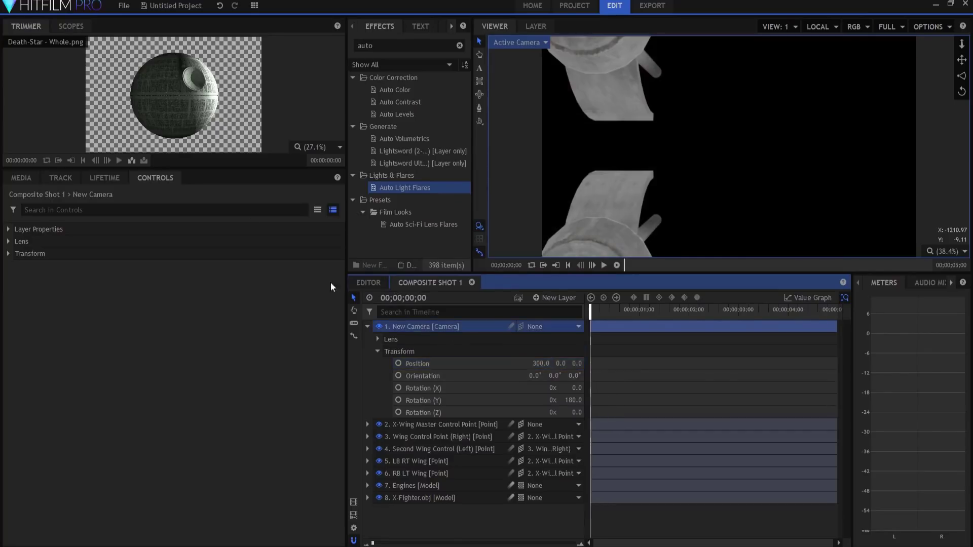
{"action": "left_click", "coordinate": [8, 229]}
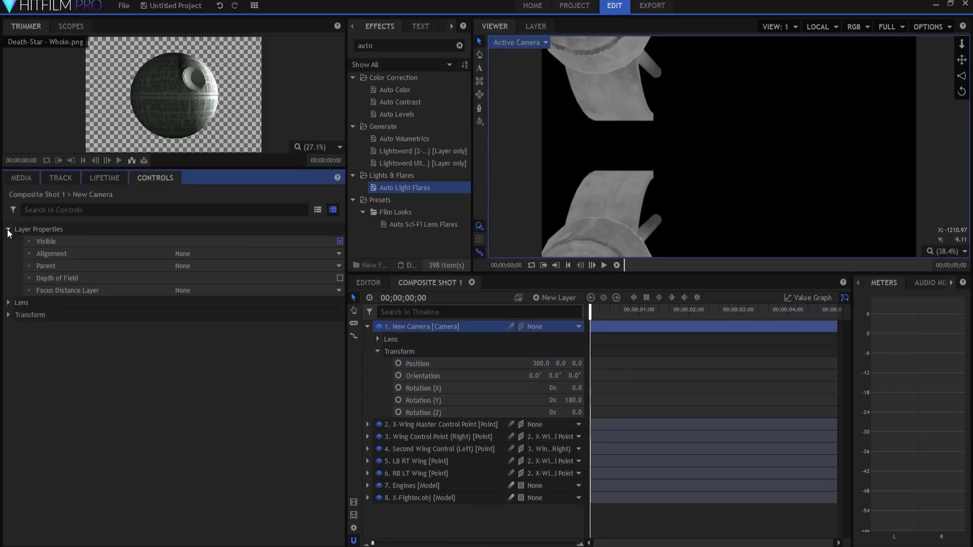
{"action": "left_click", "coordinate": [229, 254]}
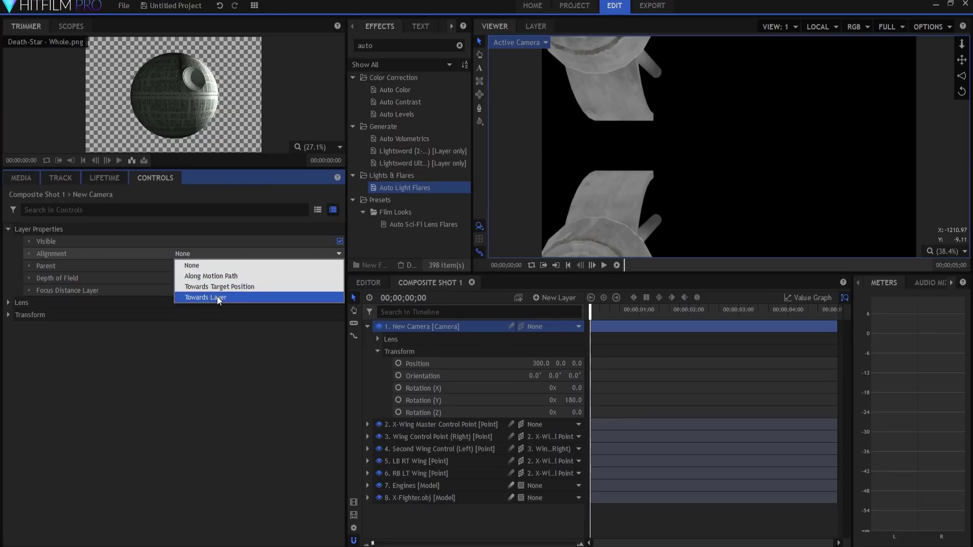
{"action": "left_click", "coordinate": [219, 298]}
{"action": "left_click", "coordinate": [205, 265]}
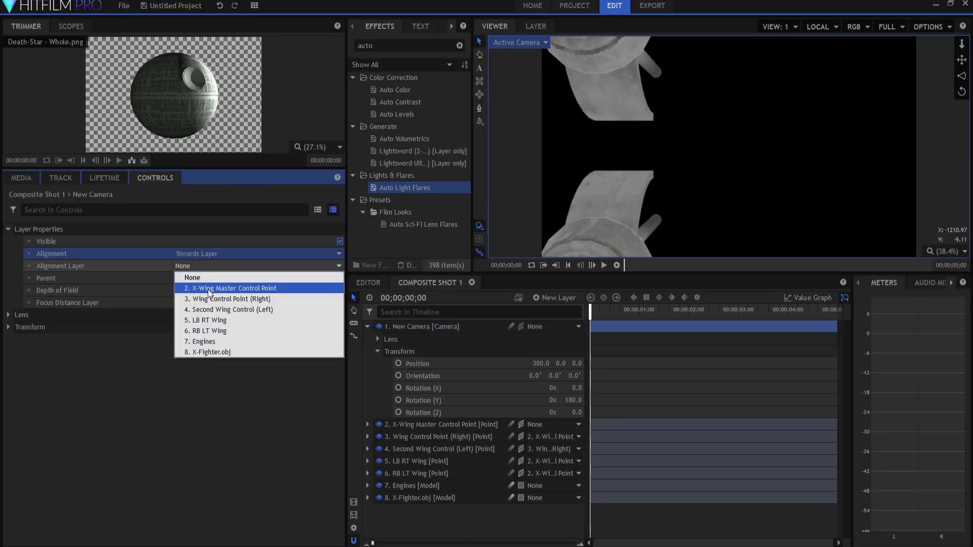
{"action": "left_click", "coordinate": [208, 290]}
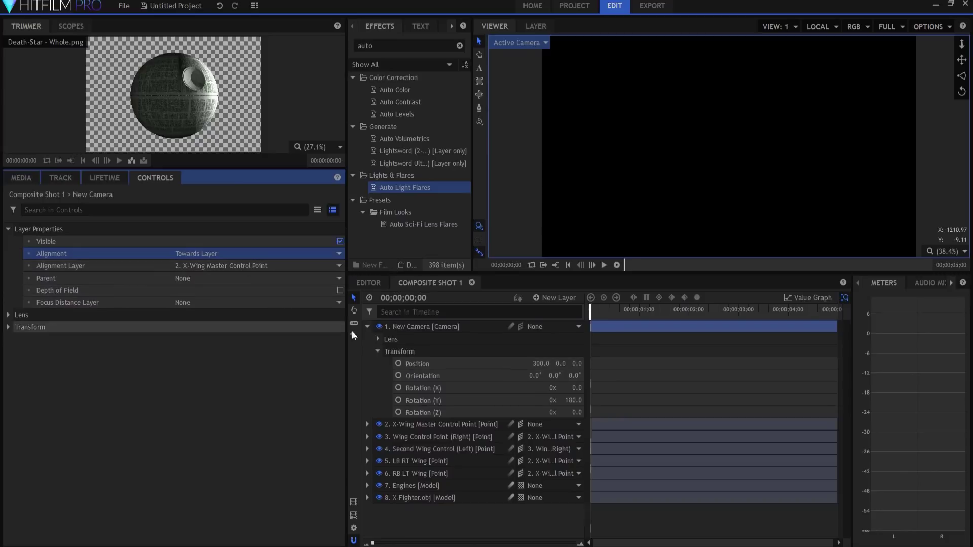
- Set the New Camera's Y rotation to 0 and its X position to -300, and collapse the layer
{"action": "left_click", "coordinate": [573, 400]}
{"action": "type", "text": "0"}
{"action": "key", "text": "Return"}
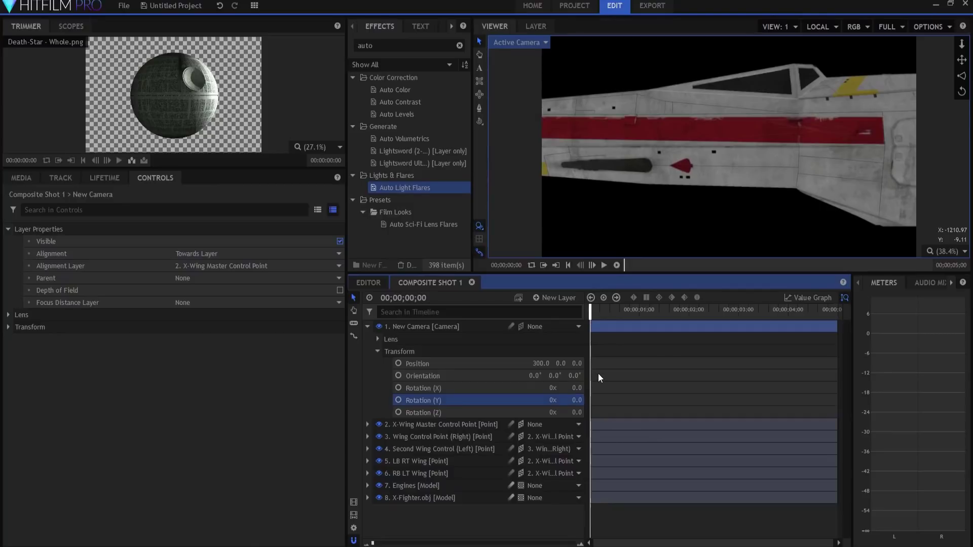
{"action": "left_click", "coordinate": [538, 364]}
{"action": "type", "text": "-300"}
{"action": "key", "text": "Return"}
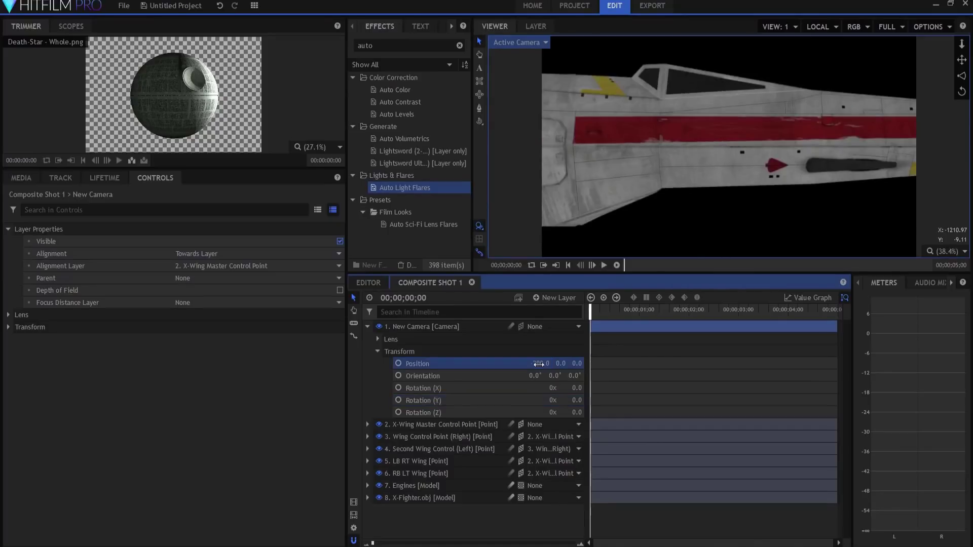
{"action": "left_click", "coordinate": [368, 326]}
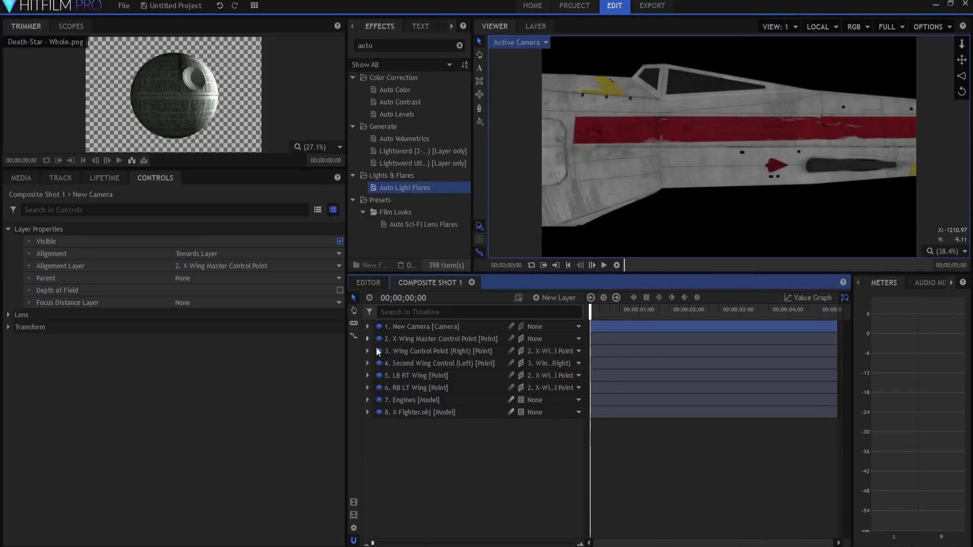
- Set X-Wing Master Control Point's Z position to -5000 and enable position keyframing on the first frame
{"action": "left_click", "coordinate": [411, 338]}
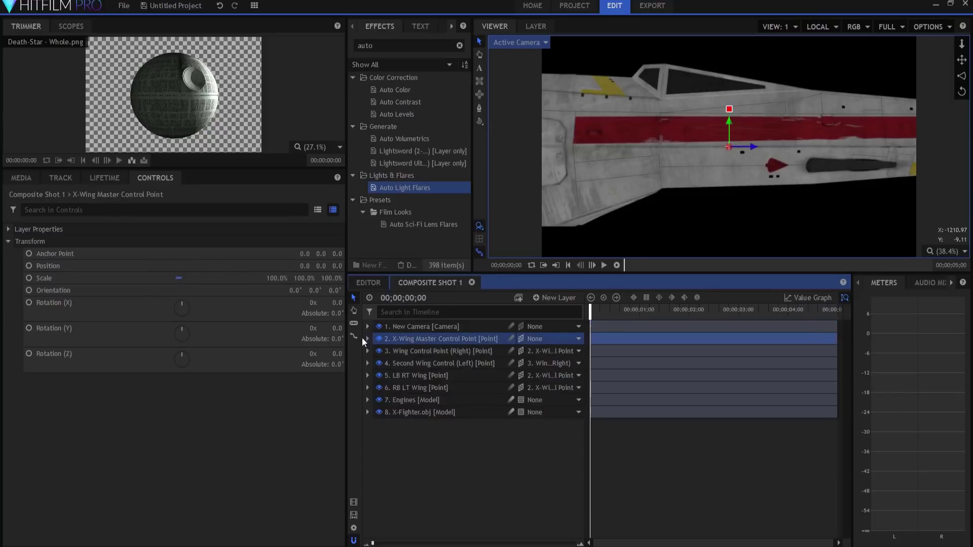
{"action": "left_click_drag", "start_coordinate": [334, 266], "coordinate": [152, 265]}
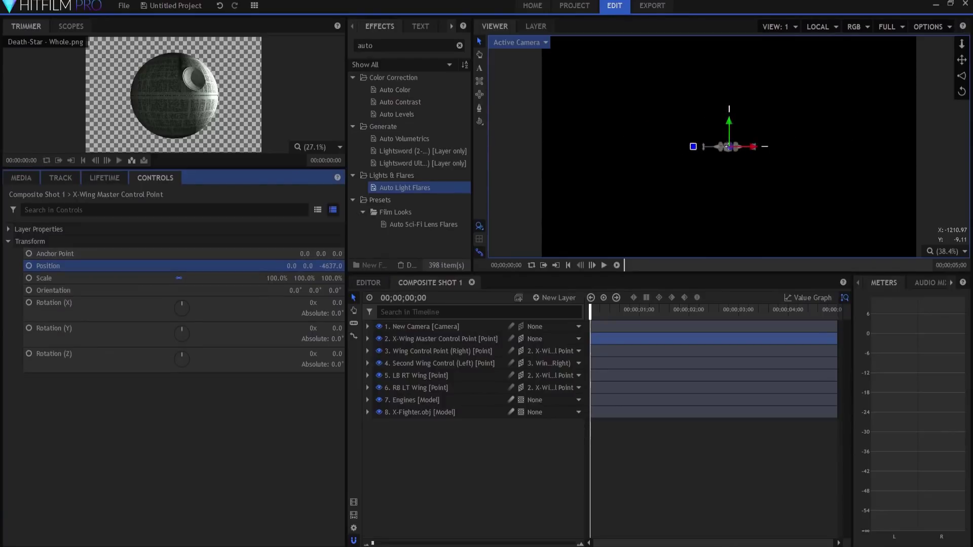
{"action": "left_click", "coordinate": [337, 266]}
{"action": "key", "text": "BackSpace"}
{"action": "type", "text": "-5000"}
{"action": "key", "text": "Return"}
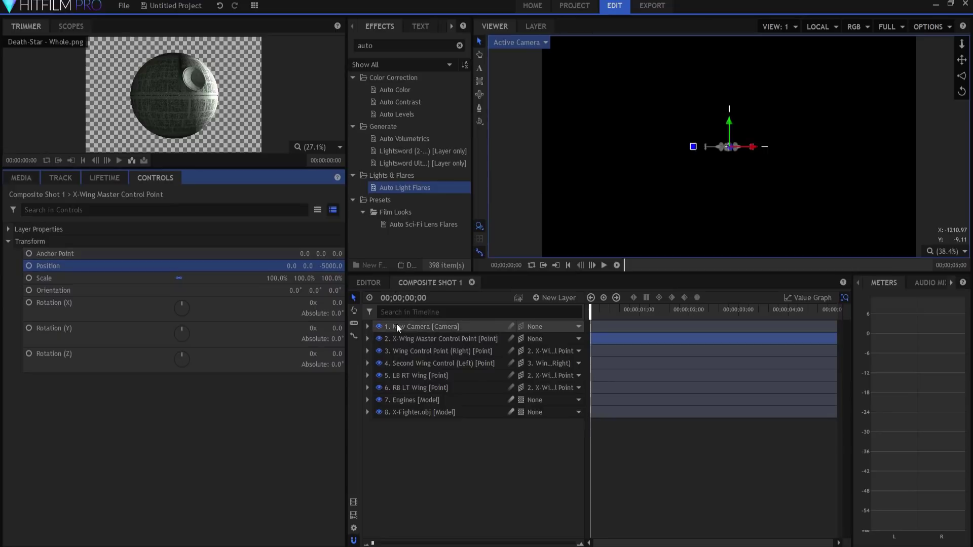
{"action": "left_click", "coordinate": [29, 266]}
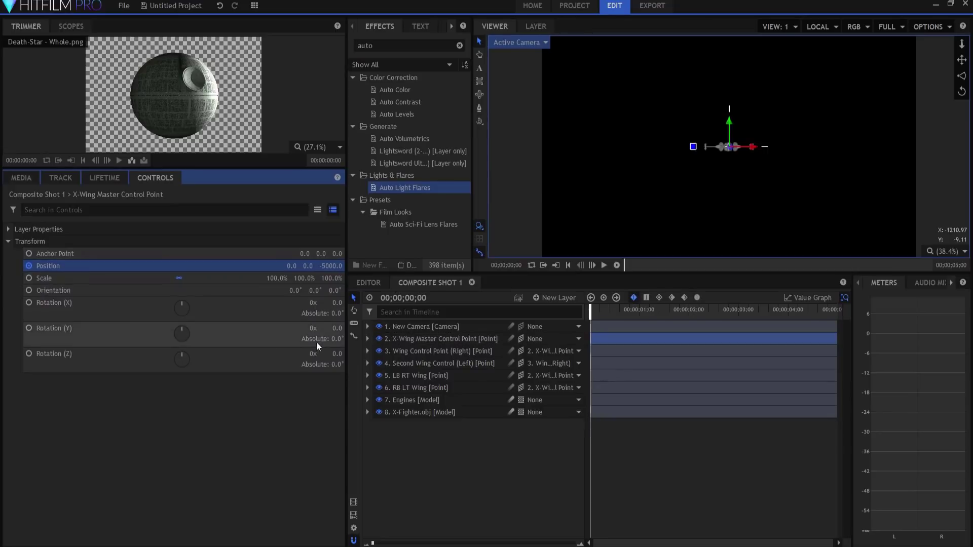
- Keyframe X-Wing Master Control Point's Z position at 5000 on the composite shot's last frame
{"action": "left_click", "coordinate": [367, 338]}
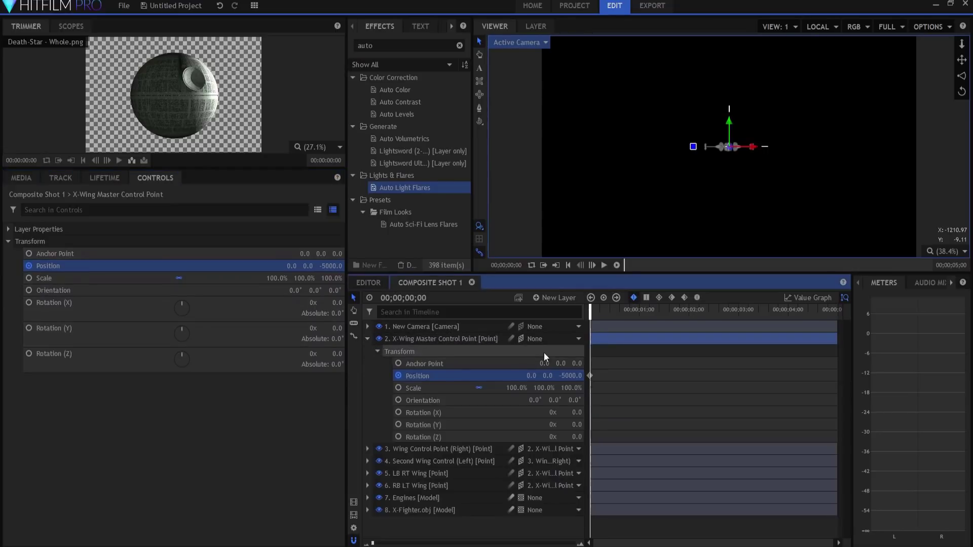
{"action": "key", "text": "End"}
{"action": "left_click", "coordinate": [565, 375]}
{"action": "type", "text": "5000"}
{"action": "key", "text": "Return"}
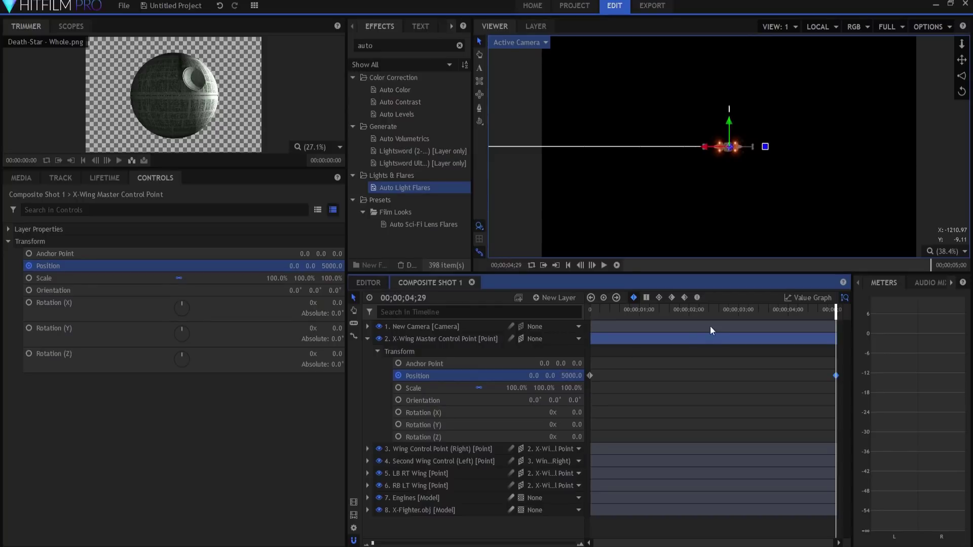
- Collapse the X-Wing Master Control Point layer and preview the fly-by from the first frame
{"action": "left_click", "coordinate": [568, 265]}
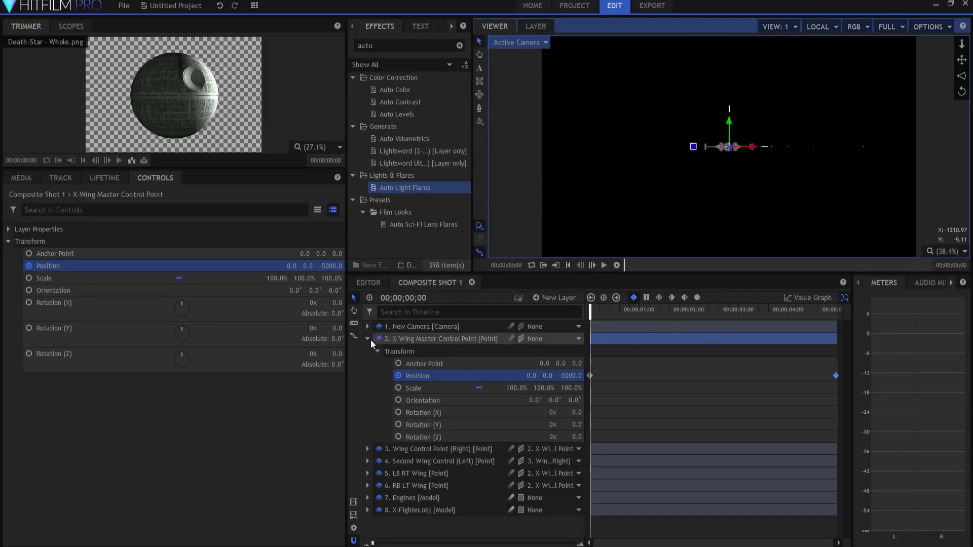
{"action": "left_click", "coordinate": [367, 339]}
{"action": "left_click", "coordinate": [602, 265]}
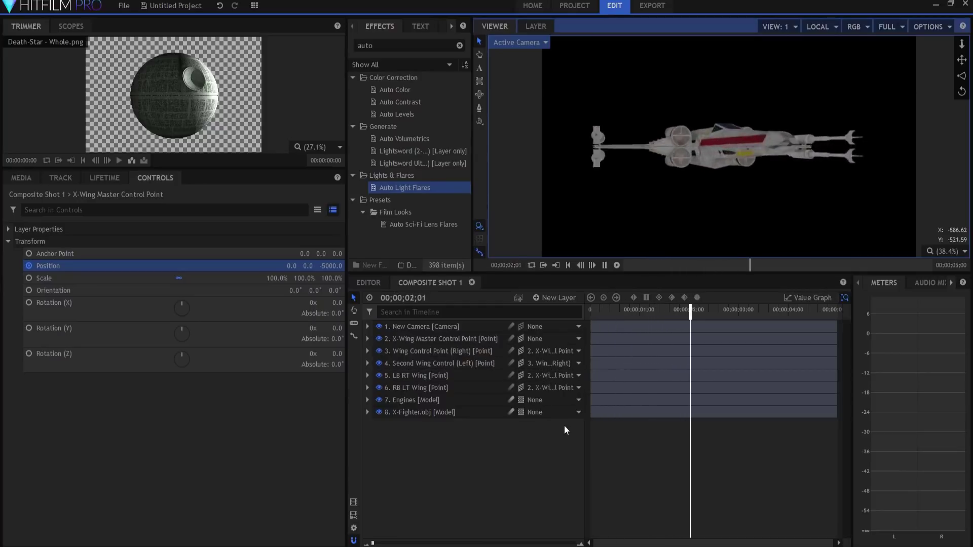
- Add a starting position keyframe to Wing Control Point (Right) at 00;00;02;03 with the wings closed
{"action": "left_click", "coordinate": [589, 314]}
{"action": "left_click_drag", "start_coordinate": [589, 313], "coordinate": [689, 312]}
{"action": "left_click", "coordinate": [410, 352]}
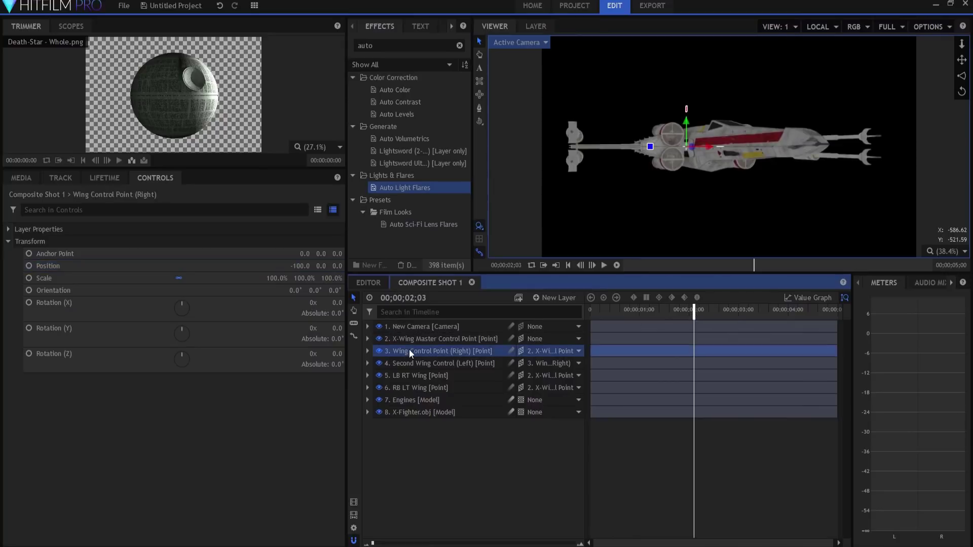
{"action": "left_click", "coordinate": [368, 351]}
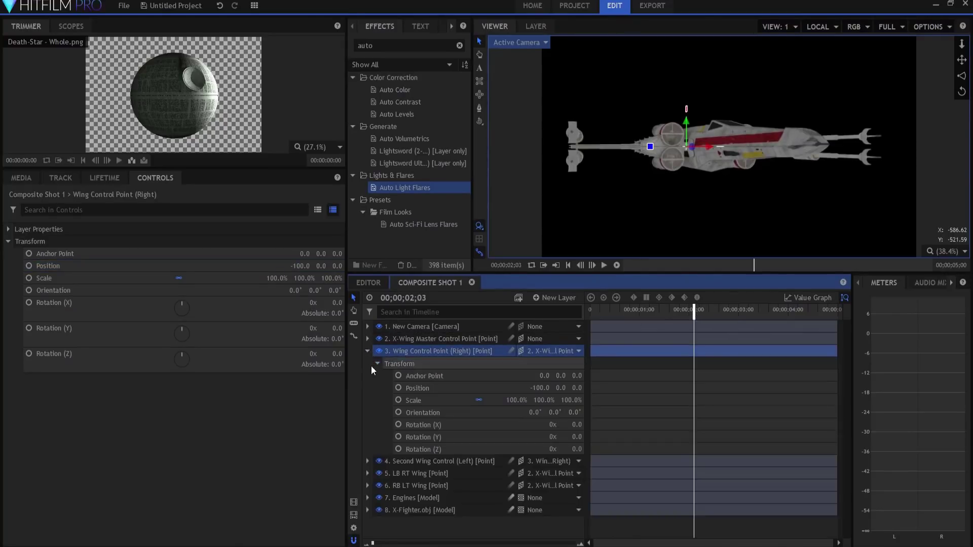
{"action": "left_click", "coordinate": [398, 389]}
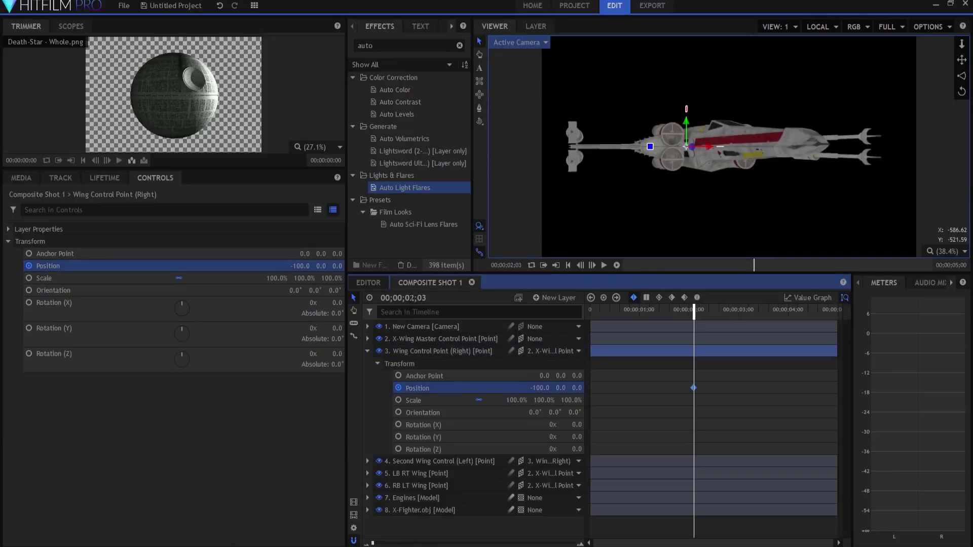
- Keyframe Wing Control Point (Right)'s Y position at 40 at 00;00;02;15, and play the animation from the start
{"action": "double_click", "coordinate": [424, 298]}
{"action": "type", "text": "15"}
{"action": "key", "text": "Return"}
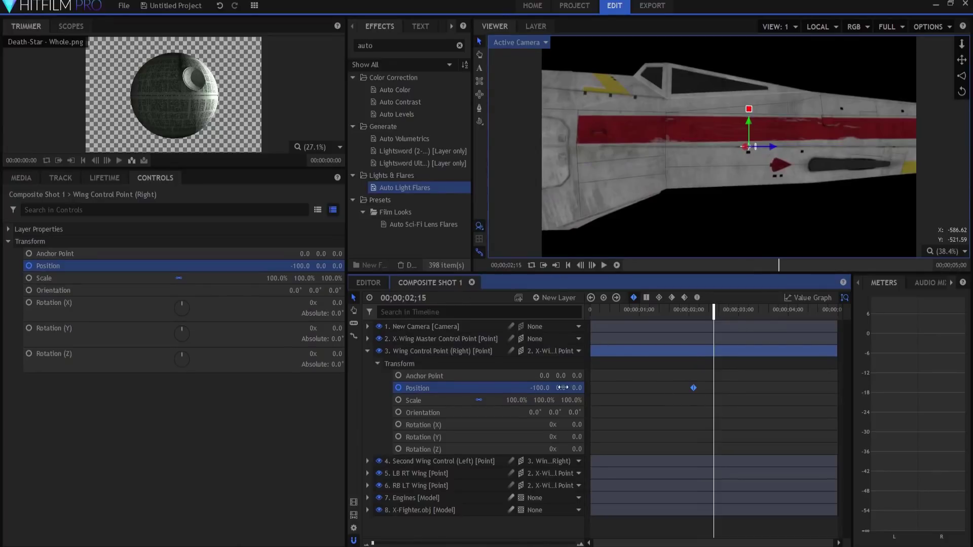
{"action": "left_click_drag", "start_coordinate": [563, 387], "coordinate": [558, 383]}
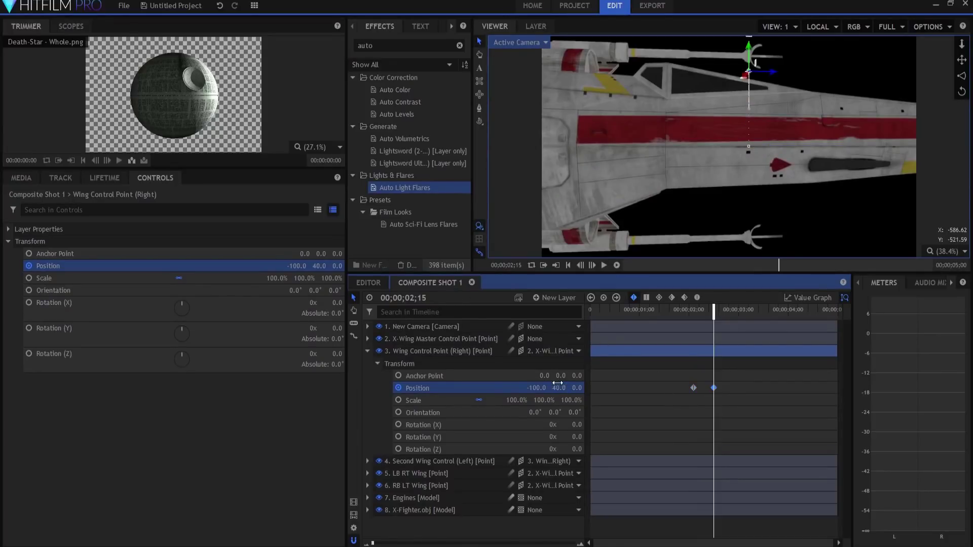
{"action": "left_click", "coordinate": [568, 265]}
{"action": "left_click", "coordinate": [603, 265]}
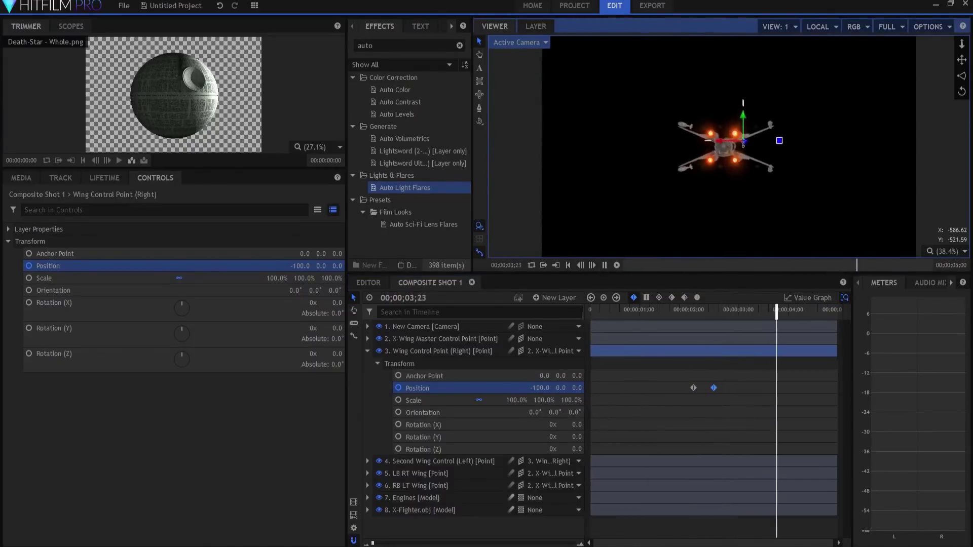
- Shift both wing position keyframes earlier so the first sits at 00;00;01;21, review the playback up to 00;00;02;18, and collapse the layer
{"action": "left_click", "coordinate": [675, 311]}
{"action": "left_click_drag", "start_coordinate": [694, 387], "coordinate": [675, 388]}
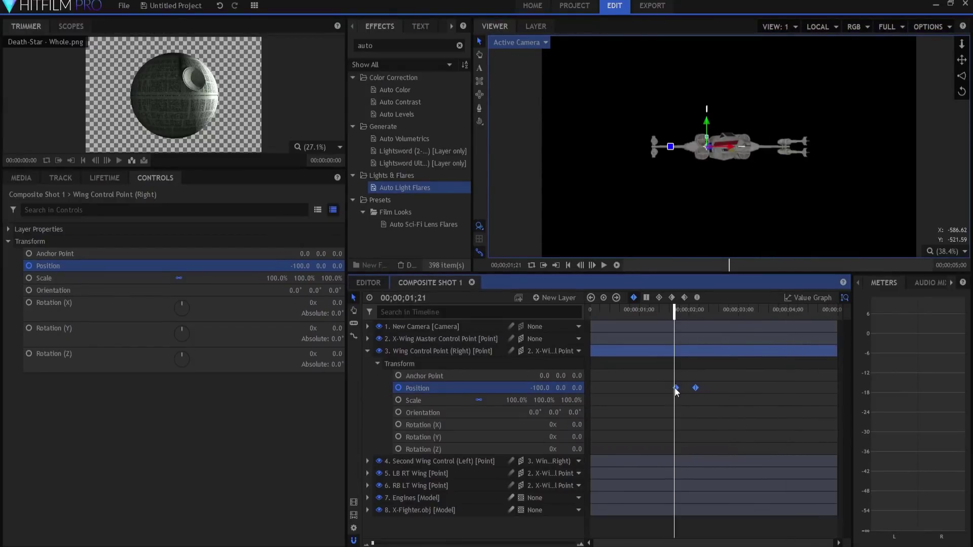
{"action": "left_click", "coordinate": [605, 265]}
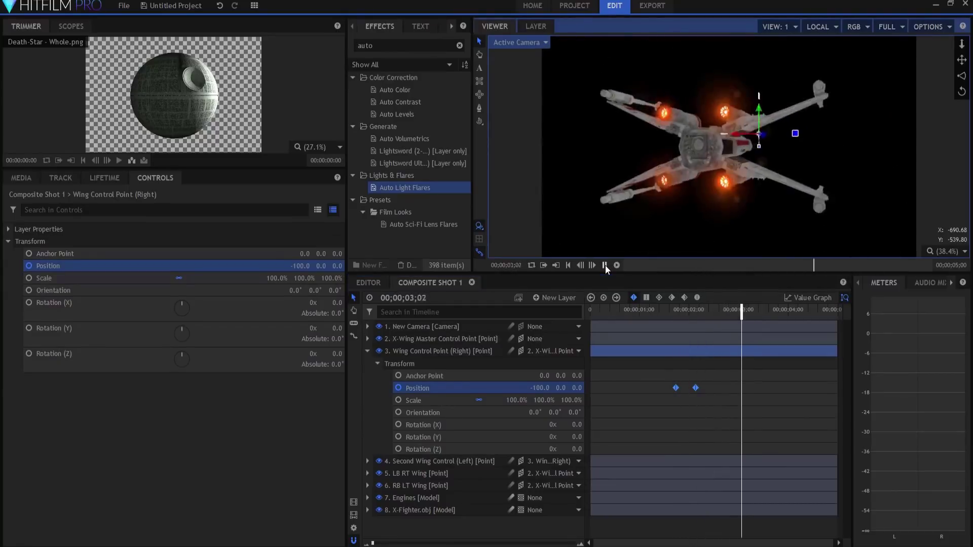
{"action": "left_click", "coordinate": [605, 265]}
{"action": "left_click_drag", "start_coordinate": [758, 309], "coordinate": [718, 316]}
{"action": "mouse_move", "coordinate": [732, 317]}
{"action": "left_mouse_down"}
{"action": "mouse_move", "coordinate": [761, 317]}
{"action": "mouse_move", "coordinate": [719, 323]}
{"action": "left_mouse_up"}
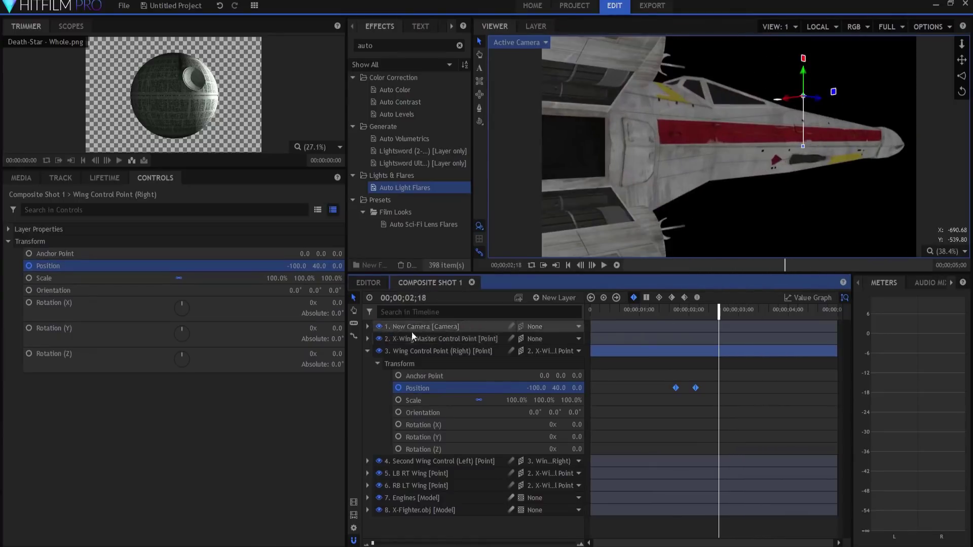
{"action": "left_click", "coordinate": [367, 351]}
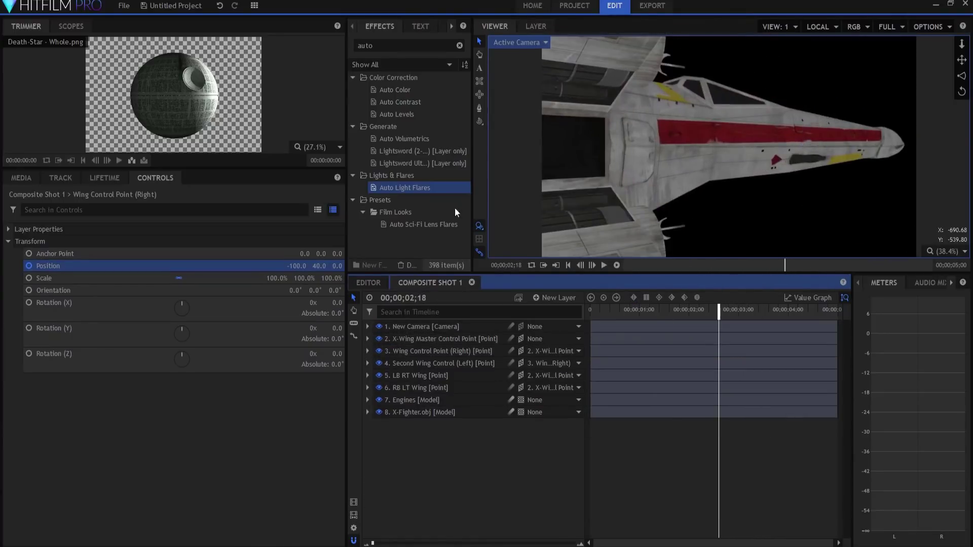
- Create a black 1920 x 1080 plane named Stars and move it below all other layers
{"action": "left_click", "coordinate": [546, 296]}
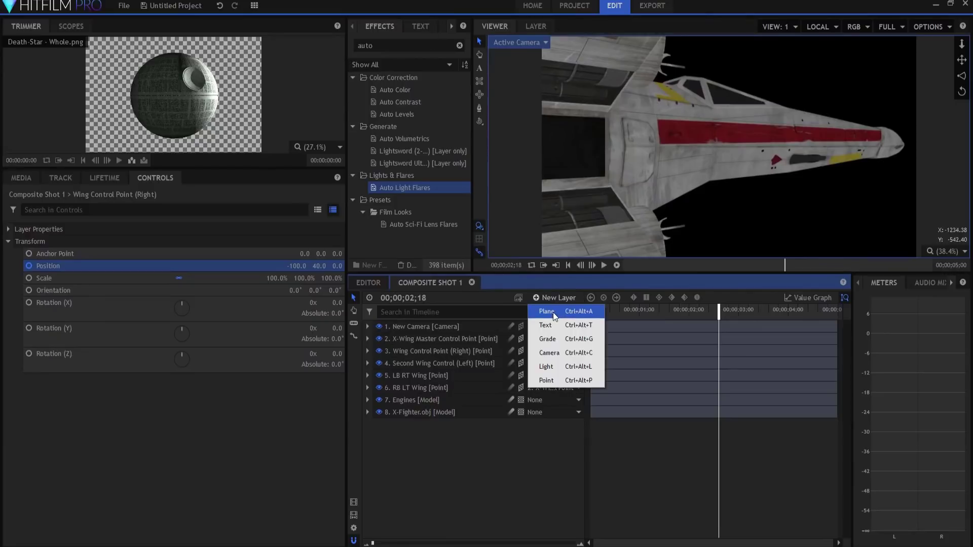
{"action": "left_click", "coordinate": [553, 312]}
{"action": "type", "text": "Stars"}
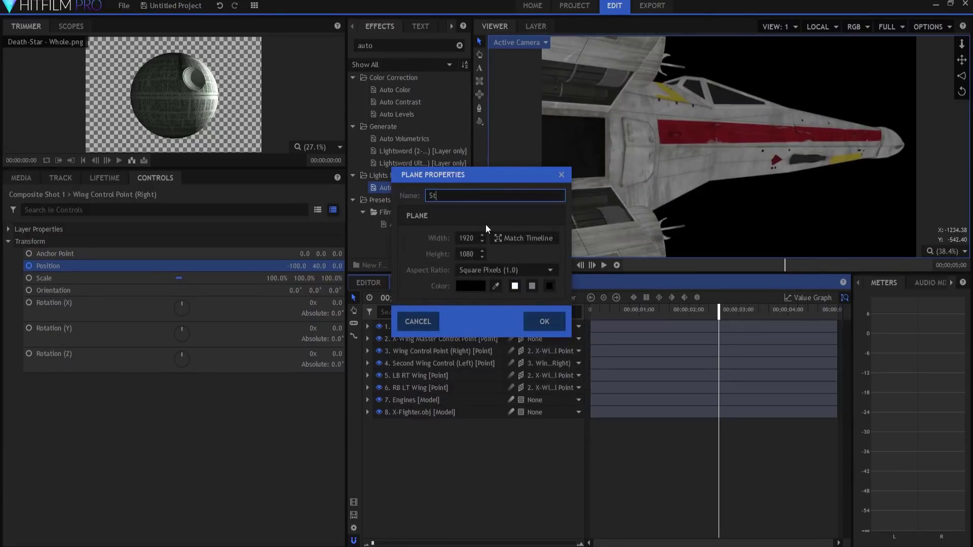
{"action": "key", "text": "Return"}
{"action": "left_click_drag", "start_coordinate": [447, 324], "coordinate": [462, 457]}
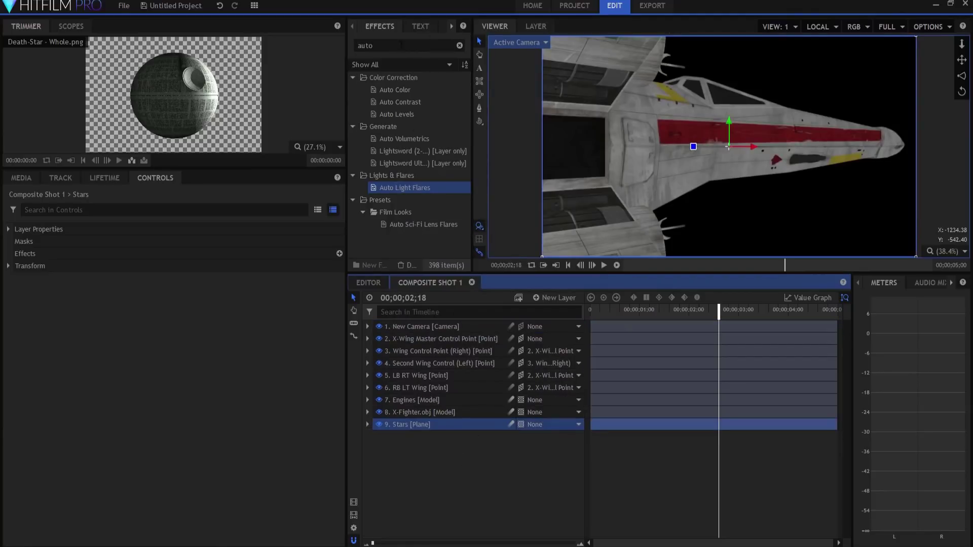
- Find the Fractal Noise effect and apply it to the Stars plane
{"action": "double_click", "coordinate": [364, 45]}
{"action": "type", "text": "fract"}
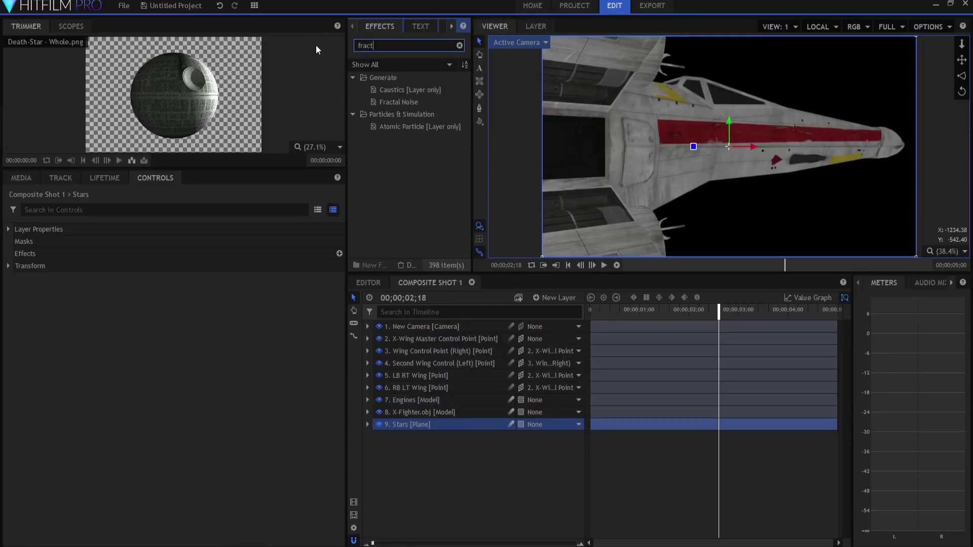
{"action": "left_click_drag", "start_coordinate": [405, 101], "coordinate": [420, 429]}
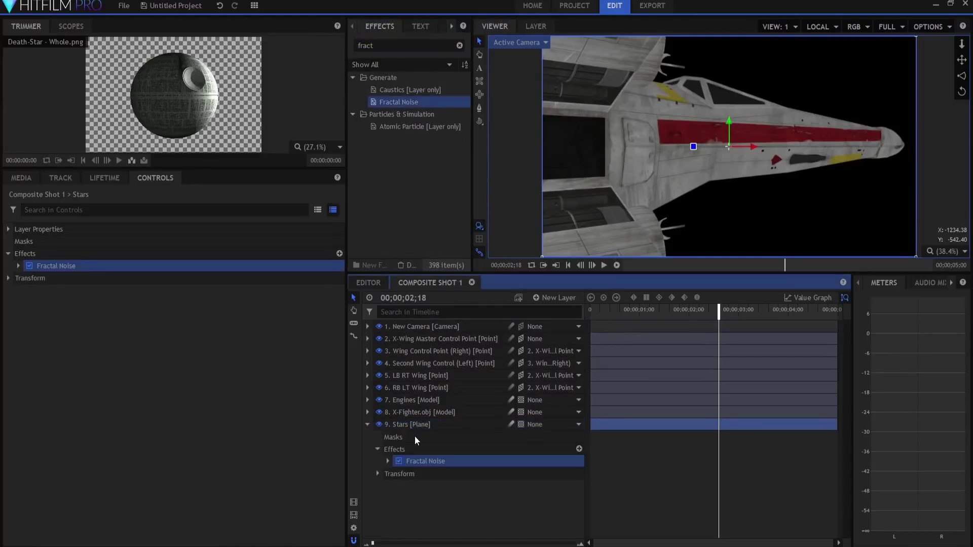
- Set the Fractal Noise effect on the Stars plane to the Starfield preset
{"action": "left_click", "coordinate": [388, 461]}
{"action": "left_click", "coordinate": [498, 474]}
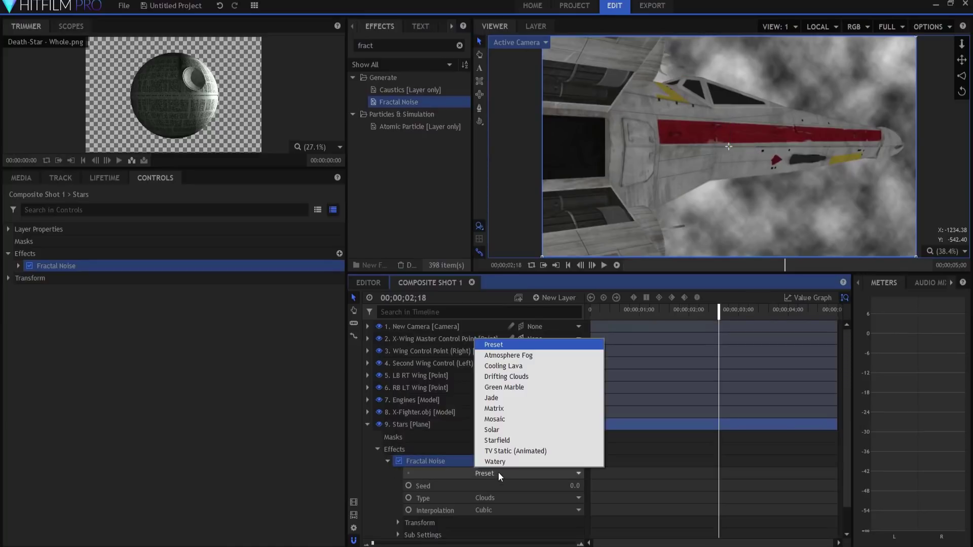
{"action": "left_click", "coordinate": [500, 440]}
- Find the 360° Video Viewer effect and apply it to the Stars plane
{"action": "double_click", "coordinate": [368, 45]}
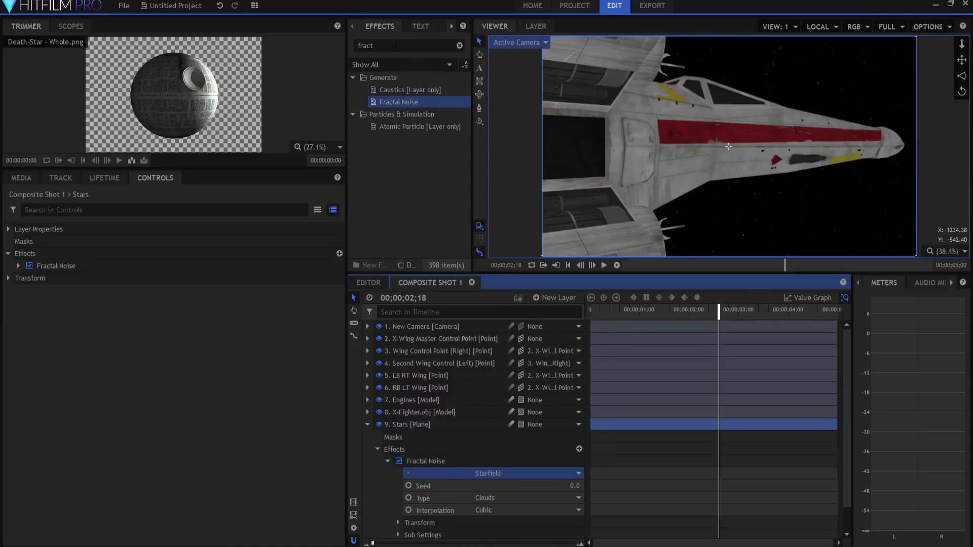
{"action": "type", "text": "360"}
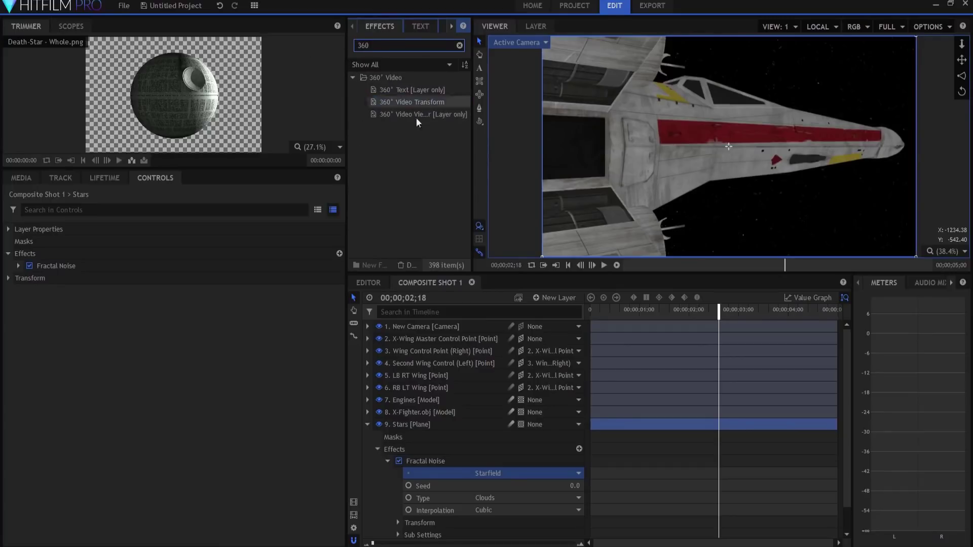
{"action": "left_click_drag", "start_coordinate": [396, 114], "coordinate": [391, 436]}
{"action": "left_click", "coordinate": [388, 446]}
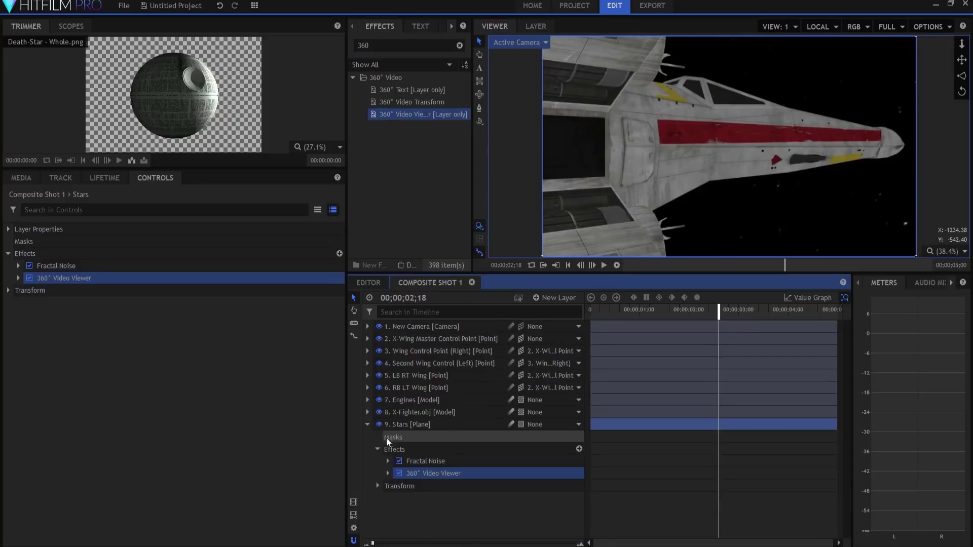
- Set the 360° Video Viewer's Scale to 20% and collapse the Stars layer
{"action": "left_click", "coordinate": [388, 474]}
{"action": "scroll", "coordinate": [547, 509], "scroll_direction": "down", "scroll_amount": 2}
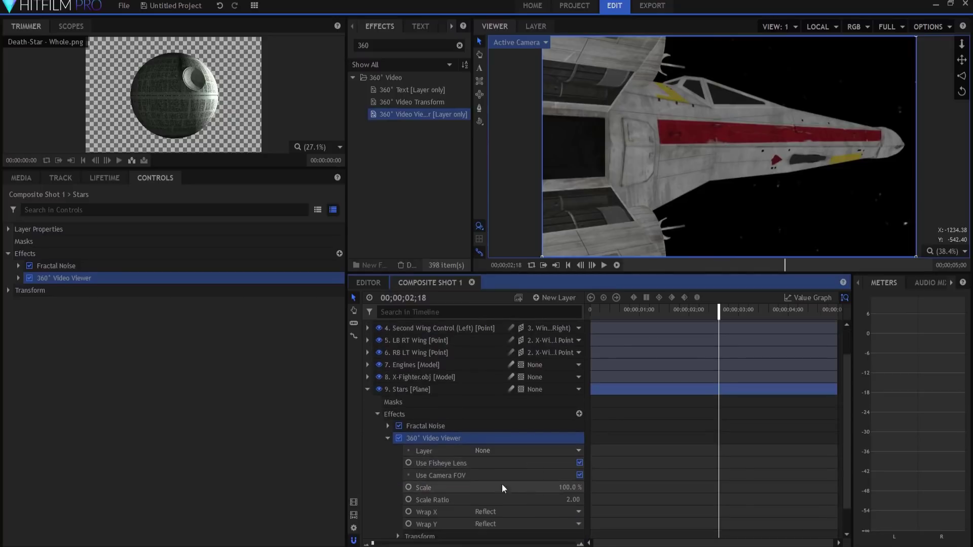
{"action": "left_click", "coordinate": [570, 487]}
{"action": "type", "text": "20"}
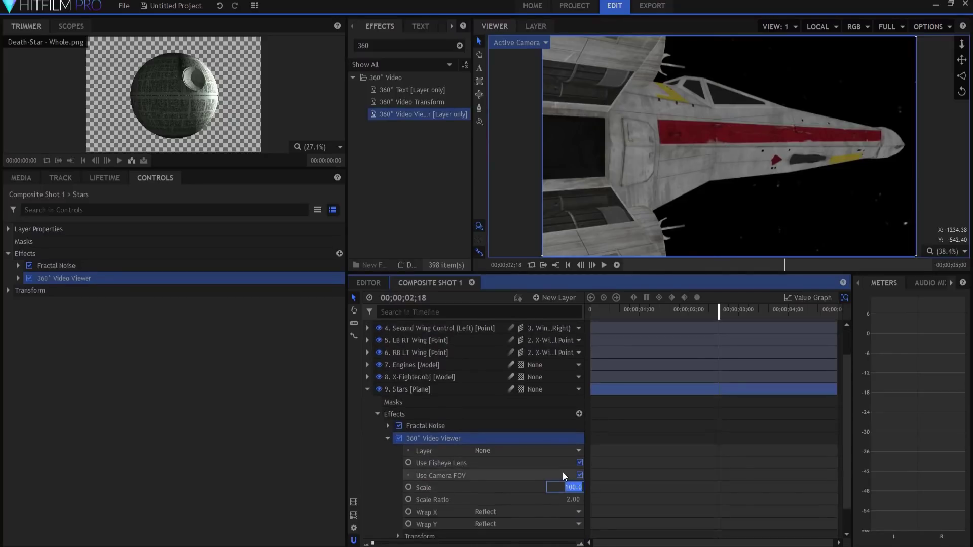
{"action": "key", "text": "Return"}
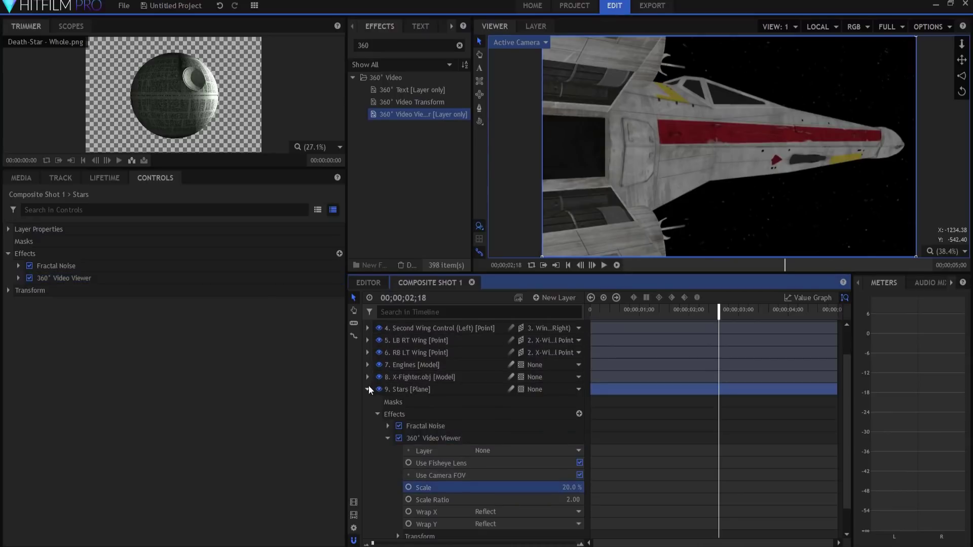
{"action": "left_click", "coordinate": [368, 389]}
- Play the animation from the start to review the starfield behind the X-Wing
{"action": "left_click", "coordinate": [405, 499]}
{"action": "left_click", "coordinate": [567, 265]}
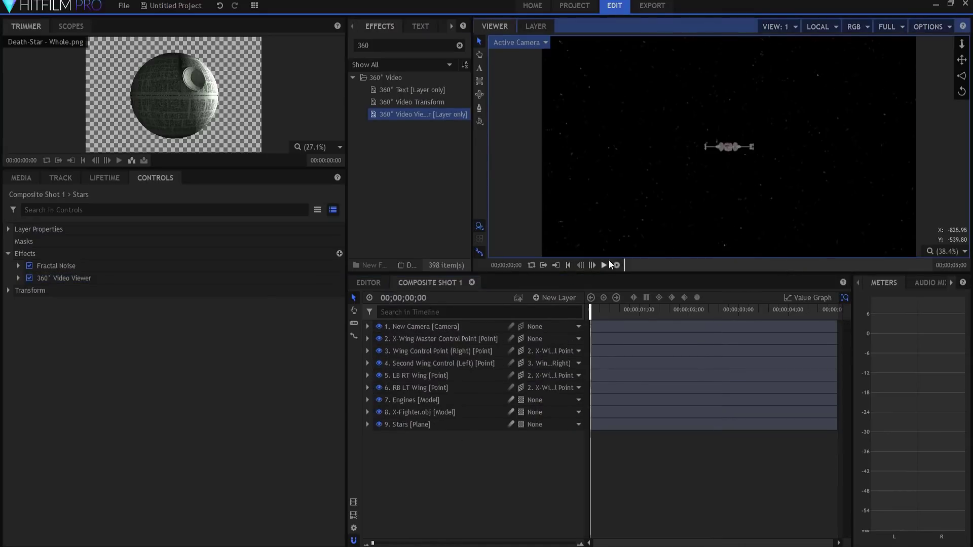
{"action": "left_click", "coordinate": [604, 265]}
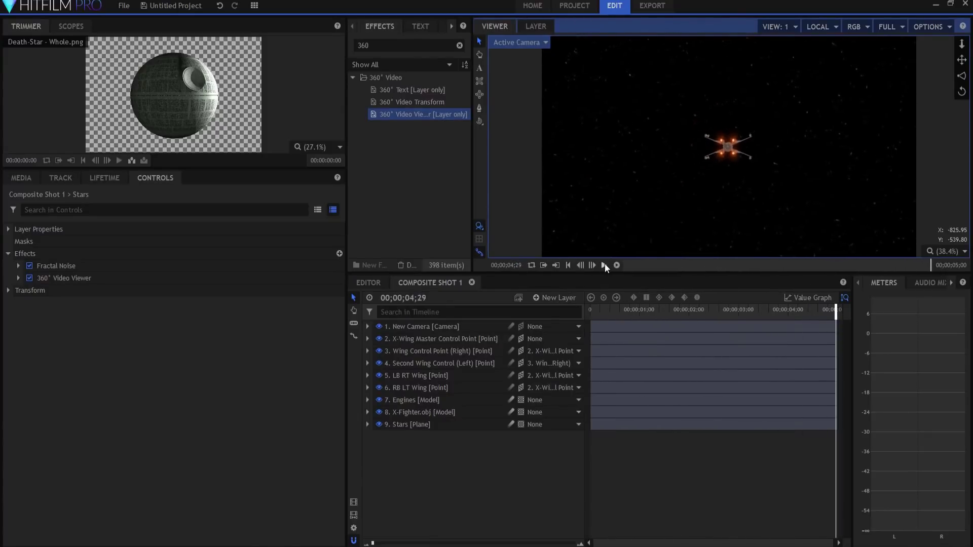
{"action": "left_click", "coordinate": [604, 264]}
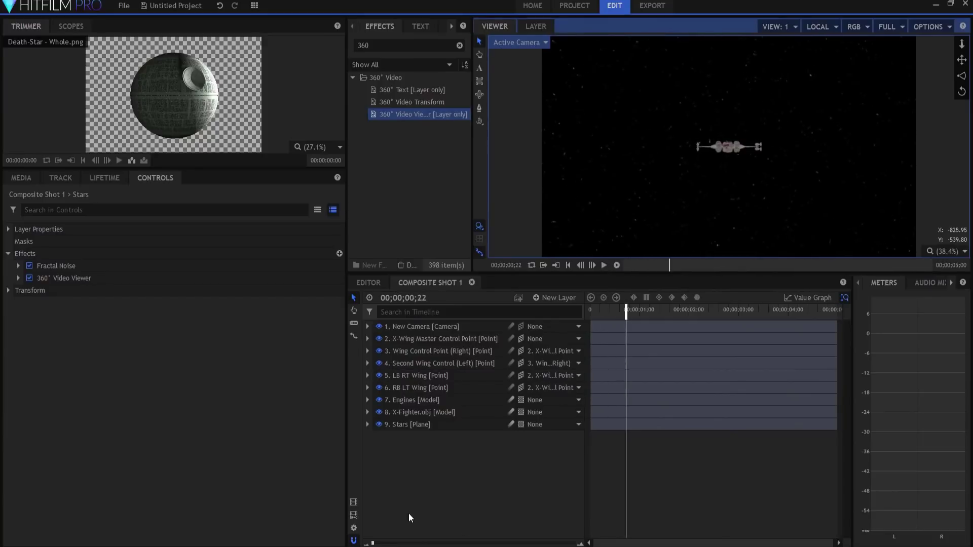
{"action": "left_click", "coordinate": [584, 272]}
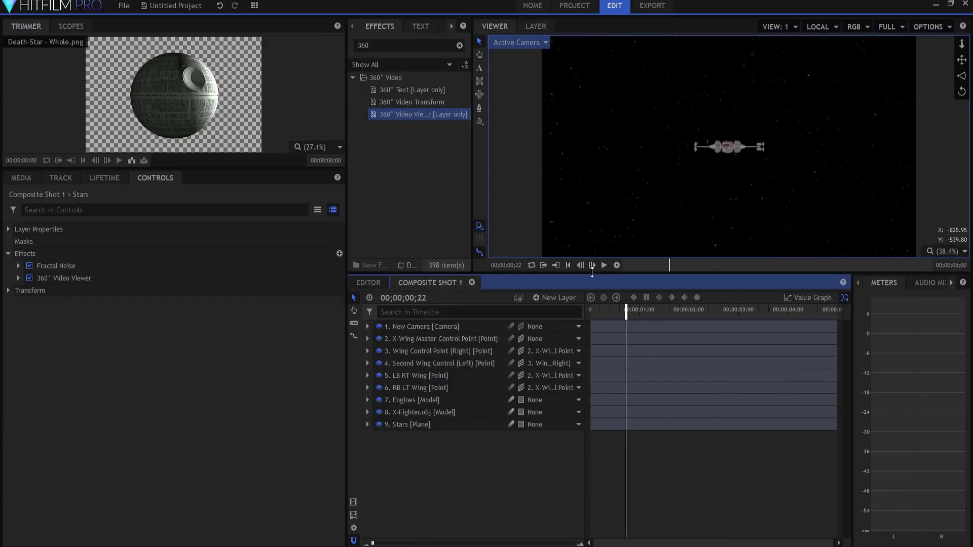
- Add Death-Star - Whole.png to the composite just above the Stars layer and convert it to a 3D plane
{"action": "left_click", "coordinate": [21, 178]}
{"action": "left_click_drag", "start_coordinate": [45, 337], "coordinate": [424, 416]}
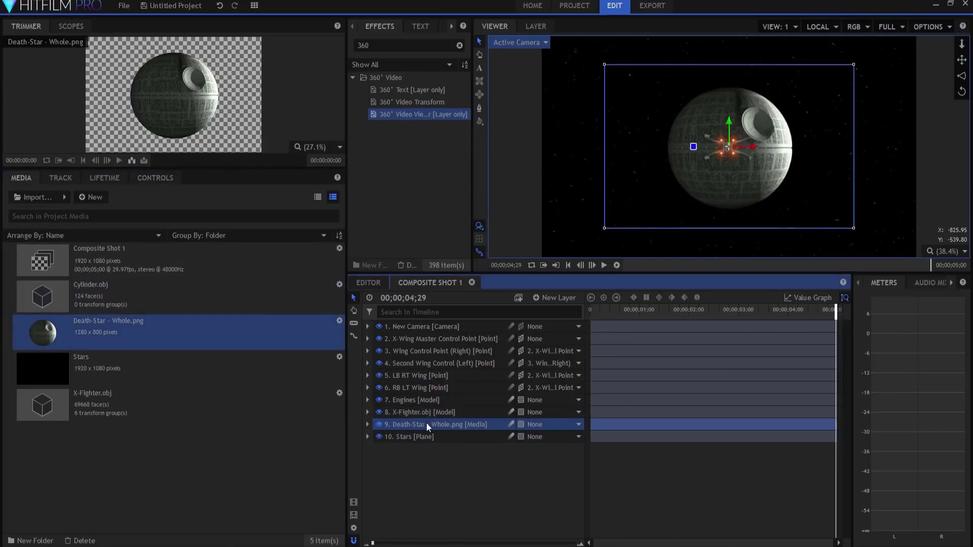
{"action": "left_click", "coordinate": [521, 424]}
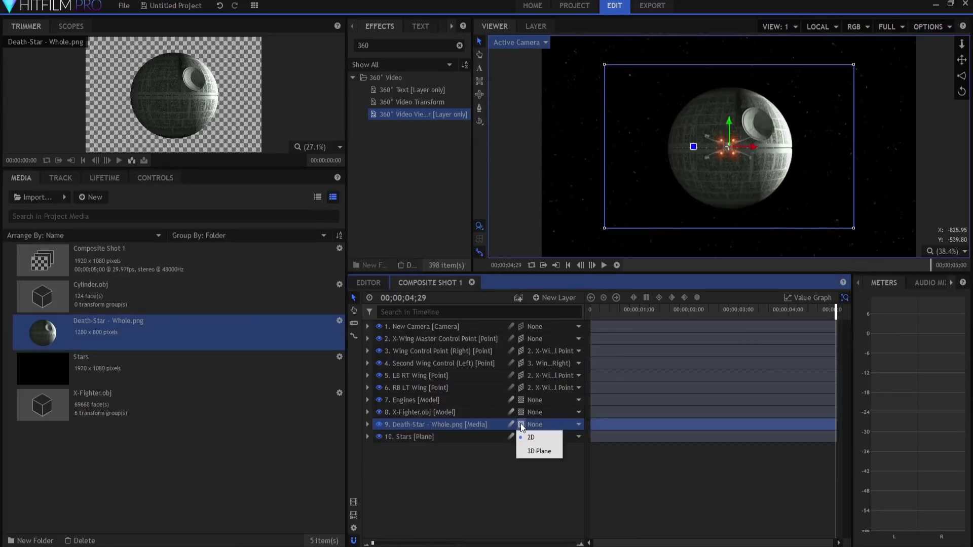
{"action": "left_click", "coordinate": [531, 451]}
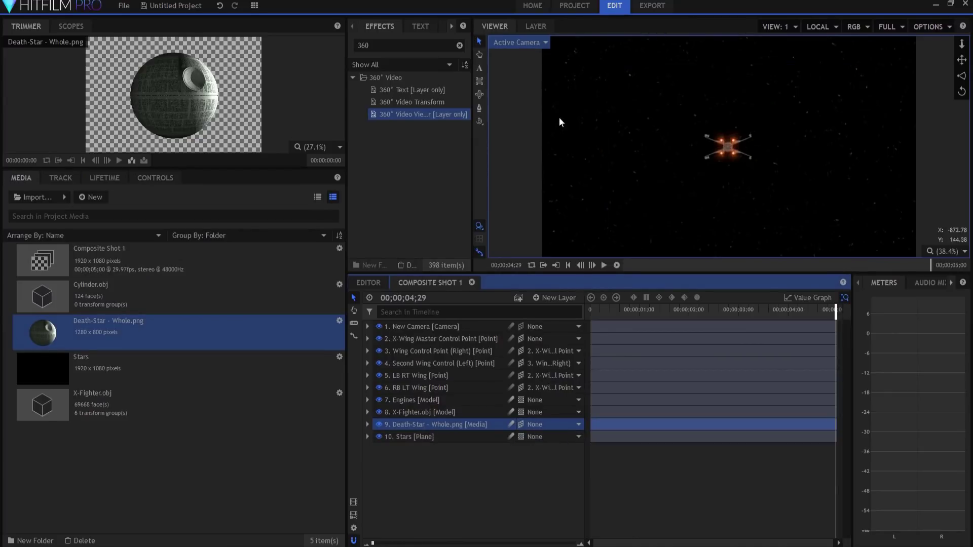
- In the Top view, move the Death Star layer along its Z axis to about 24793
{"action": "left_click", "coordinate": [518, 44]}
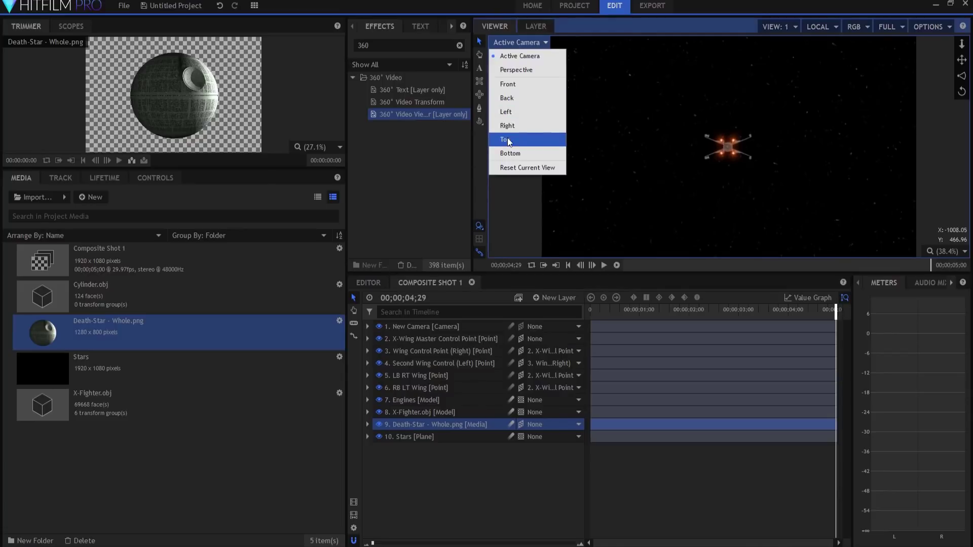
{"action": "left_click", "coordinate": [538, 136]}
{"action": "scroll", "coordinate": [732, 175], "scroll_direction": "down", "scroll_amount": 5}
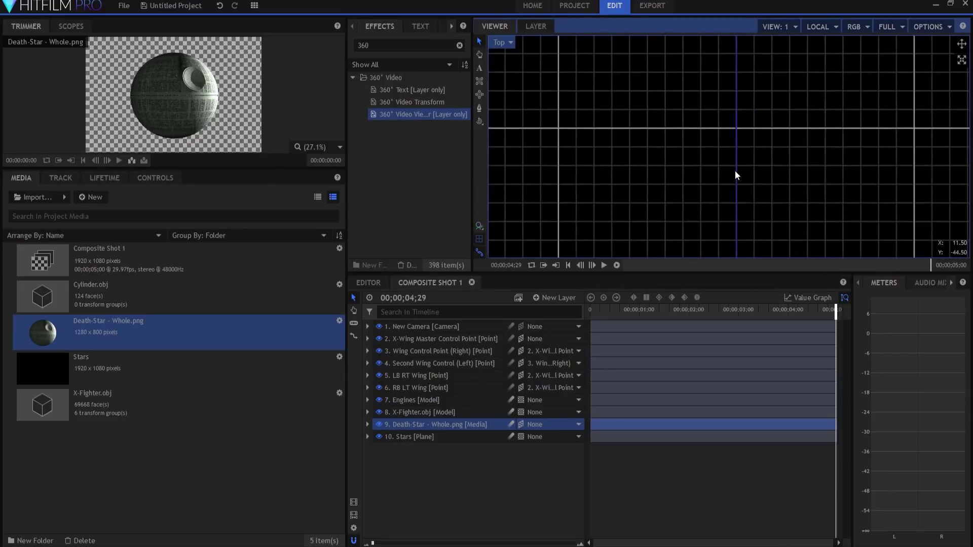
{"action": "scroll", "coordinate": [736, 175], "scroll_direction": "down", "scroll_amount": 3}
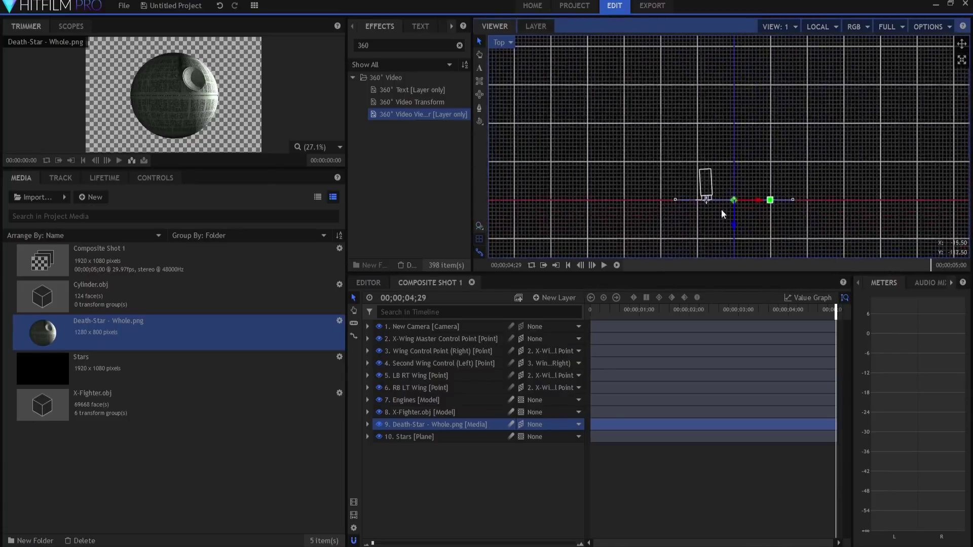
{"action": "left_click_drag", "start_coordinate": [768, 191], "coordinate": [765, 78]}
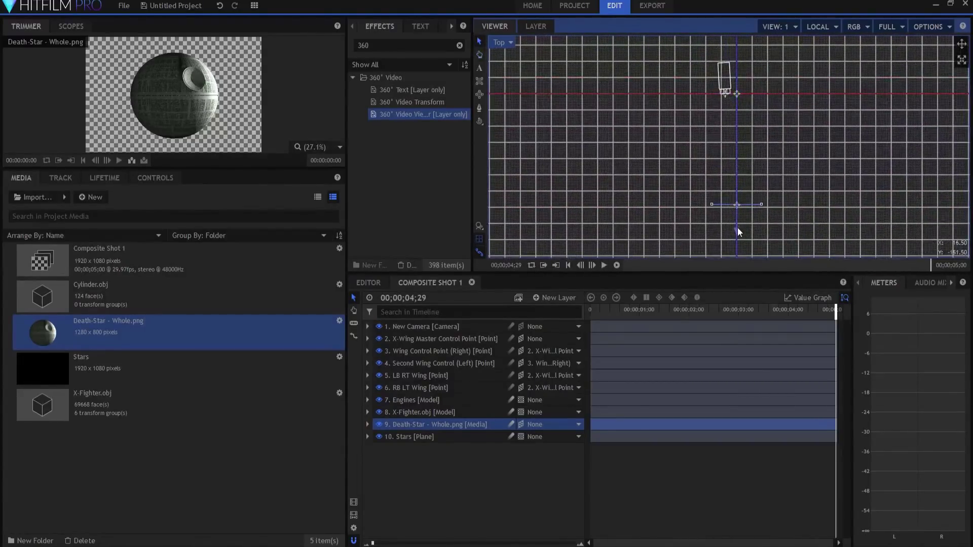
{"action": "scroll", "coordinate": [804, 192], "scroll_direction": "down", "scroll_amount": 4}
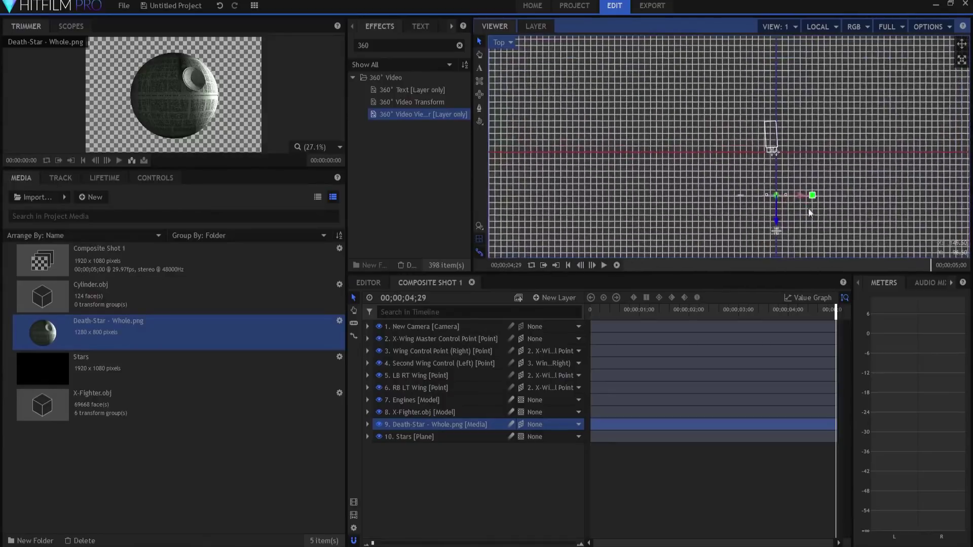
{"action": "left_click_drag", "start_coordinate": [807, 202], "coordinate": [805, 113]}
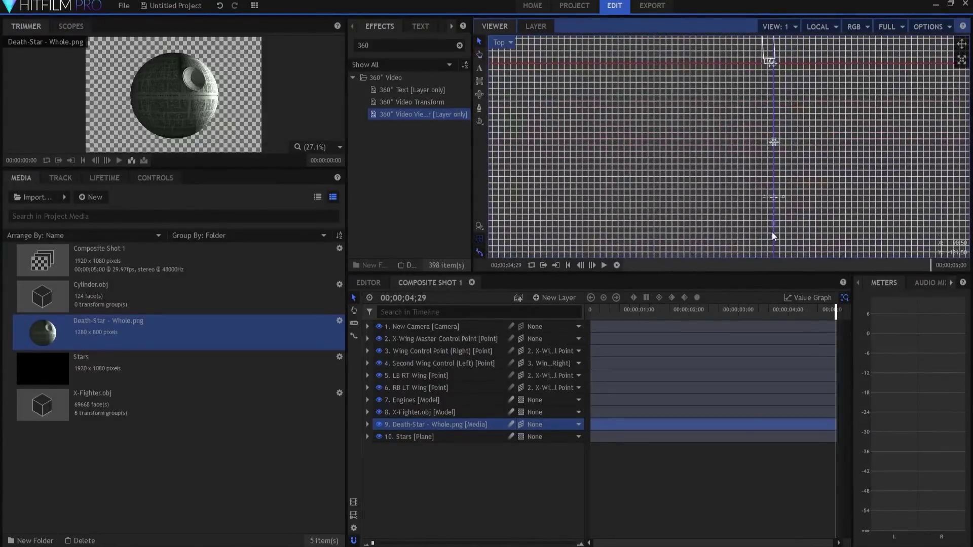
{"action": "scroll", "coordinate": [819, 208], "scroll_direction": "down", "scroll_amount": 3}
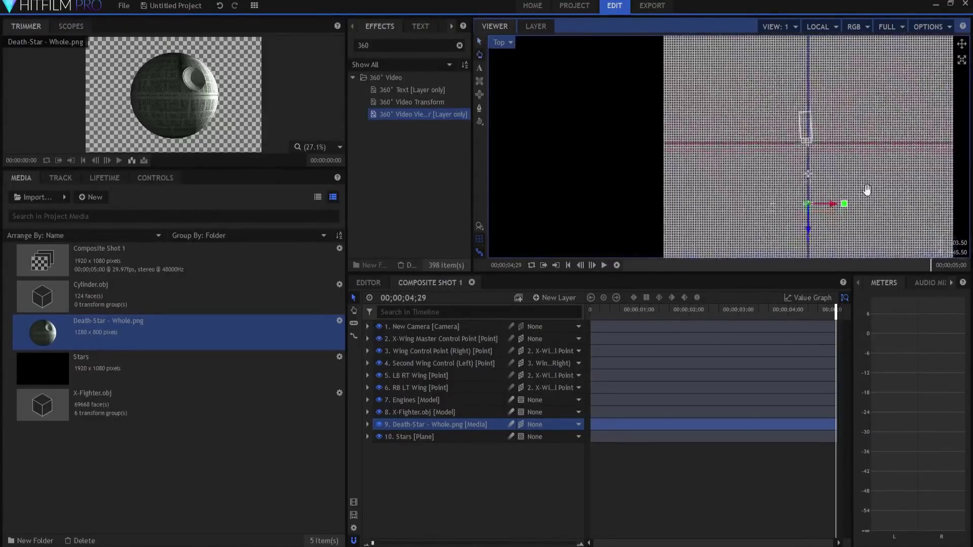
{"action": "left_click_drag", "start_coordinate": [833, 213], "coordinate": [831, 151]}
{"action": "left_click_drag", "start_coordinate": [757, 156], "coordinate": [751, 246]}
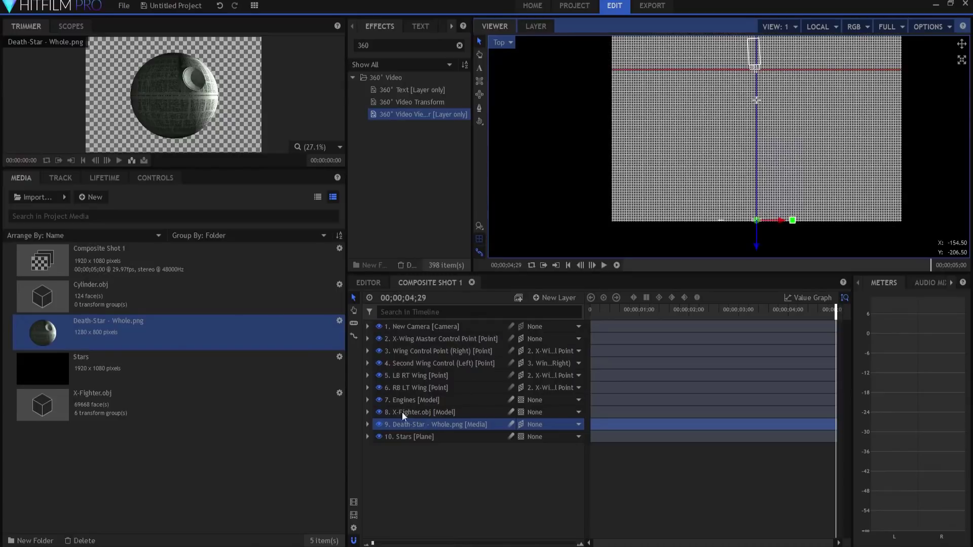
- Set the Death Star layer's Alignment to Towards Active Camera
{"action": "left_click", "coordinate": [152, 178]}
{"action": "left_click", "coordinate": [8, 229]}
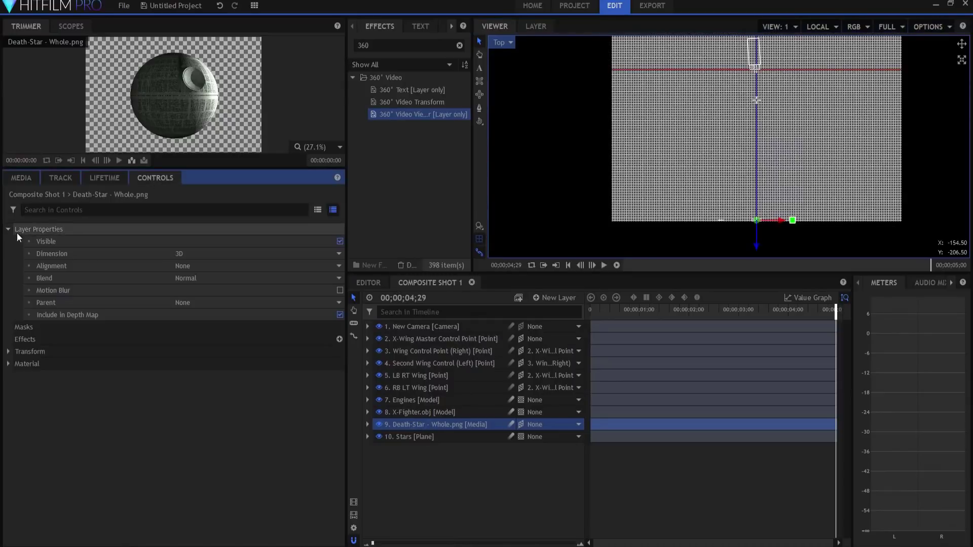
{"action": "left_click", "coordinate": [227, 264]}
{"action": "left_click", "coordinate": [216, 298]}
{"action": "left_click", "coordinate": [340, 315]}
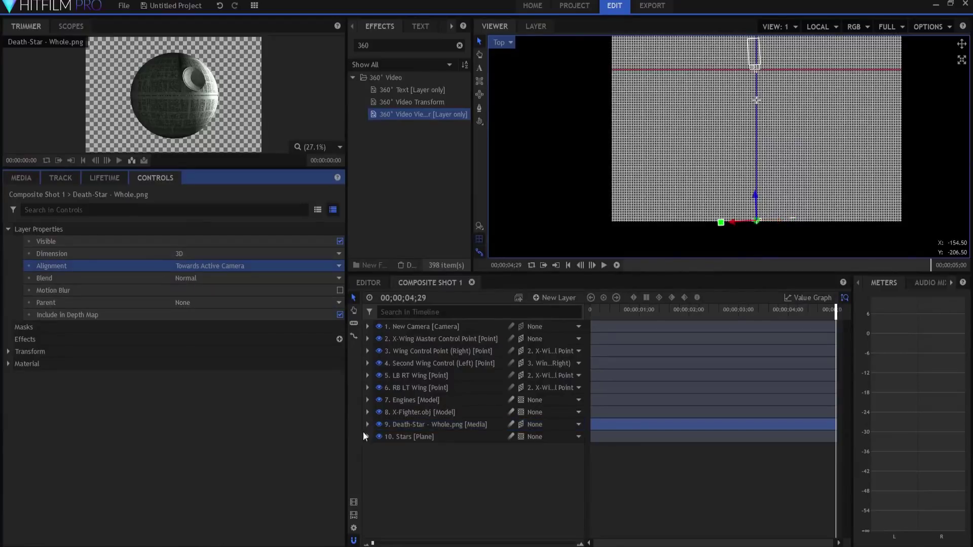
{"action": "left_click", "coordinate": [472, 491]}
- Return the viewer to Active Camera and scale the Death Star layer uniformly to 792%
{"action": "left_click", "coordinate": [502, 44]}
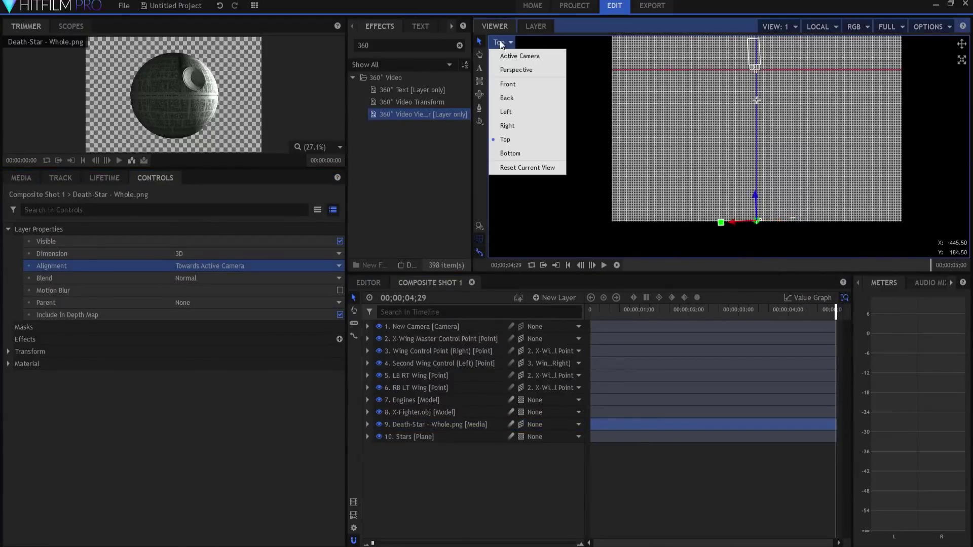
{"action": "left_click", "coordinate": [506, 54]}
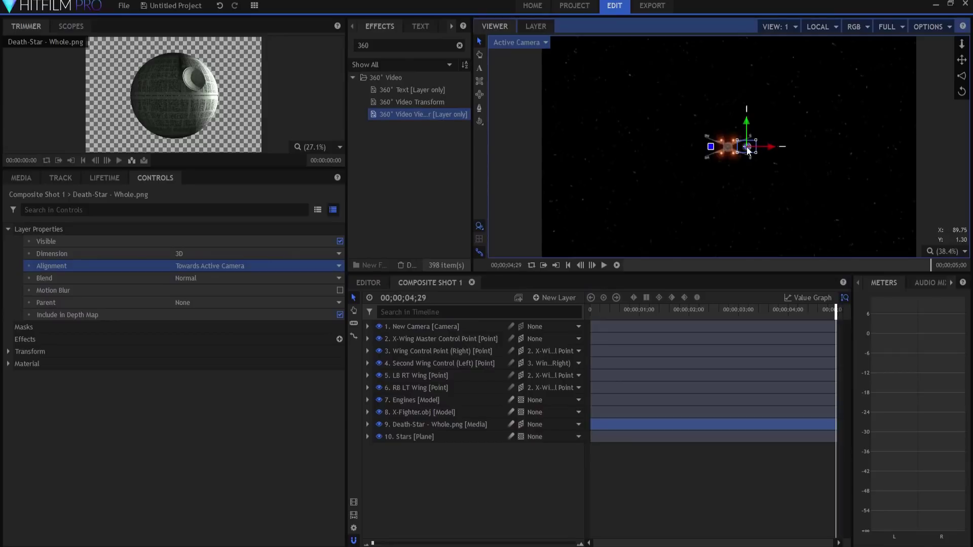
{"action": "left_click", "coordinate": [520, 488]}
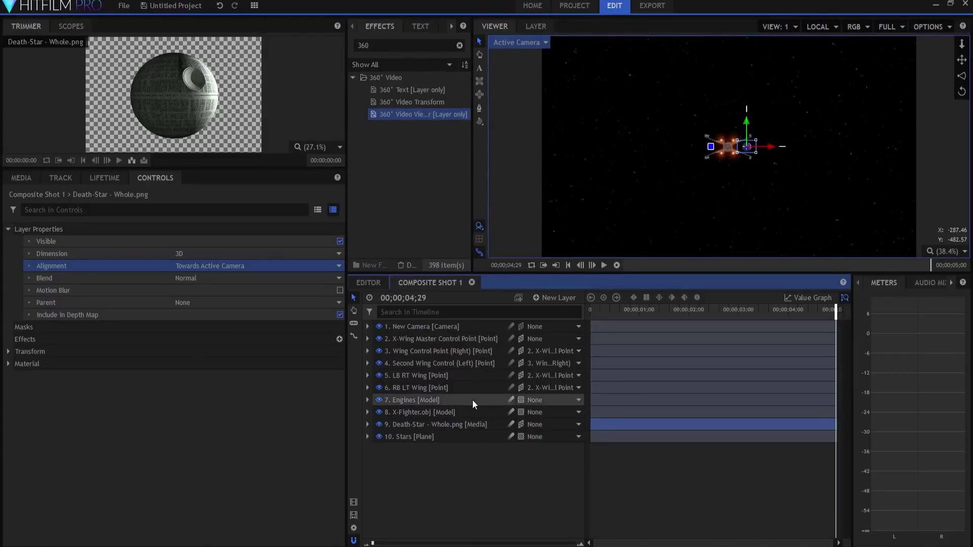
{"action": "left_click", "coordinate": [401, 424]}
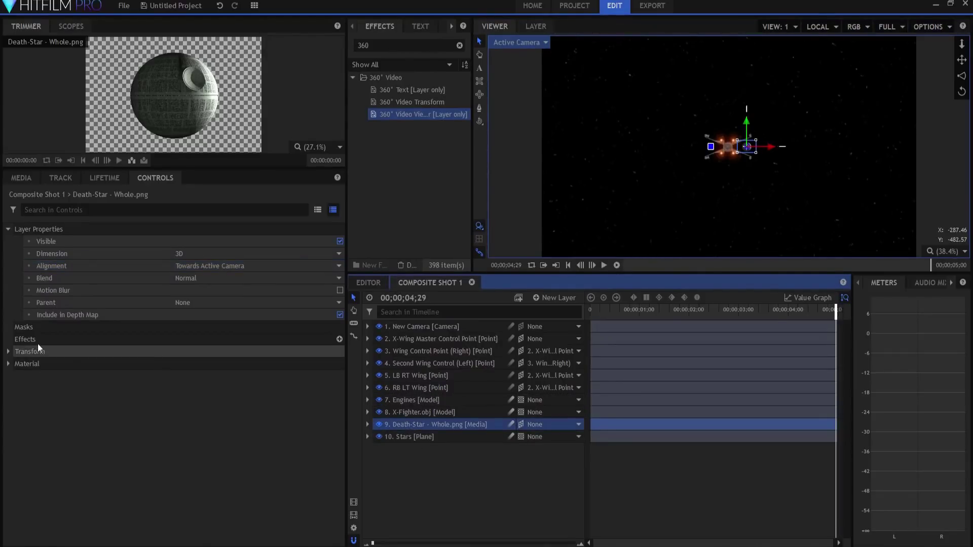
{"action": "left_click", "coordinate": [9, 352]}
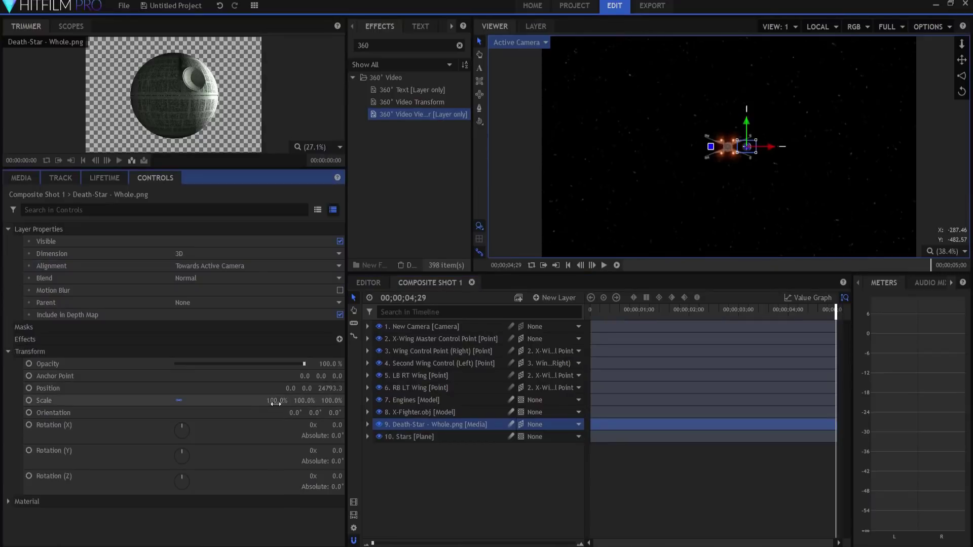
{"action": "left_click_drag", "start_coordinate": [277, 400], "coordinate": [431, 401]}
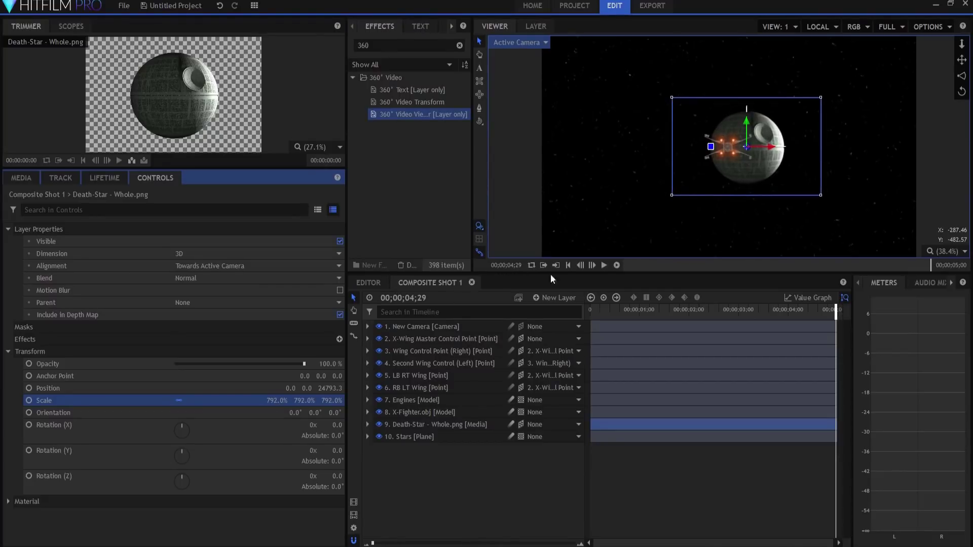
{"action": "left_click", "coordinate": [445, 526]}
- Play the animation from the start to review the Death Star in the shot
{"action": "left_click", "coordinate": [581, 264]}
{"action": "left_click", "coordinate": [568, 265]}
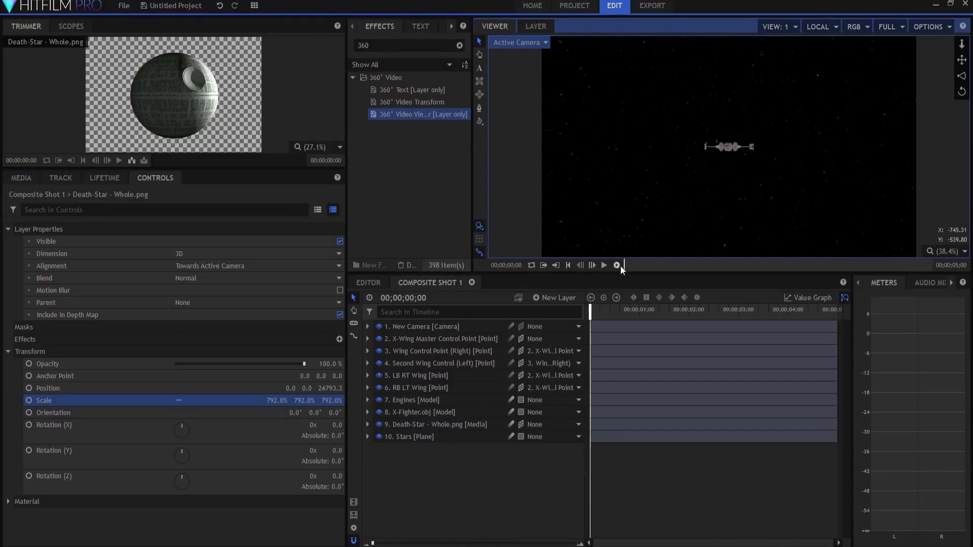
{"action": "left_click", "coordinate": [604, 265]}
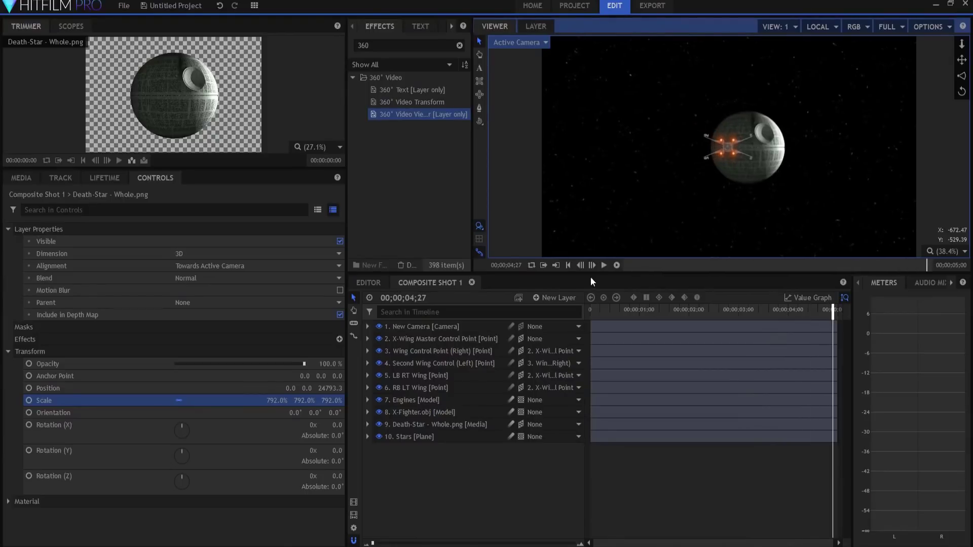
- Turn off Illuminated in the Death Star layer's material properties
{"action": "left_click", "coordinate": [403, 424]}
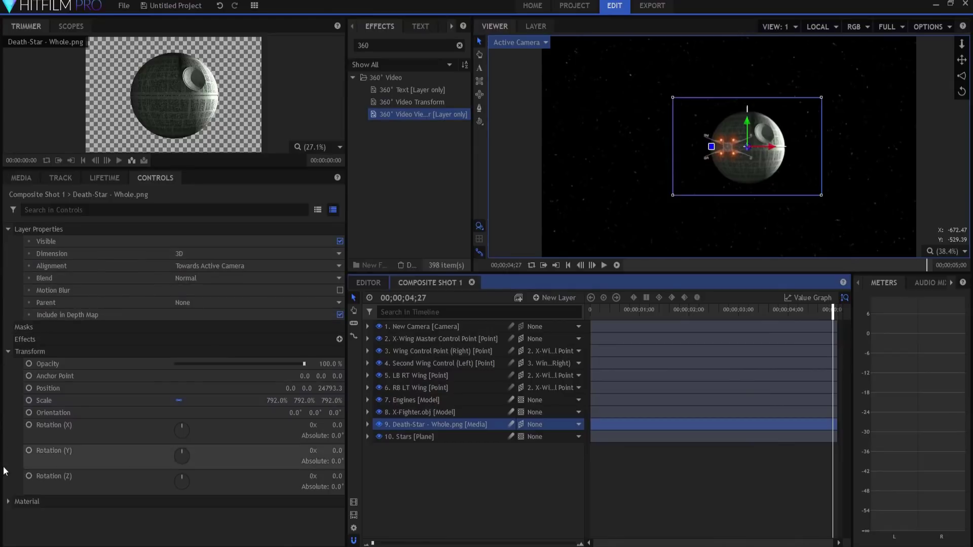
{"action": "left_click", "coordinate": [8, 501]}
{"action": "scroll", "coordinate": [203, 405], "scroll_direction": "down", "scroll_amount": 5}
{"action": "left_click", "coordinate": [331, 353]}
{"action": "left_click", "coordinate": [429, 457]}
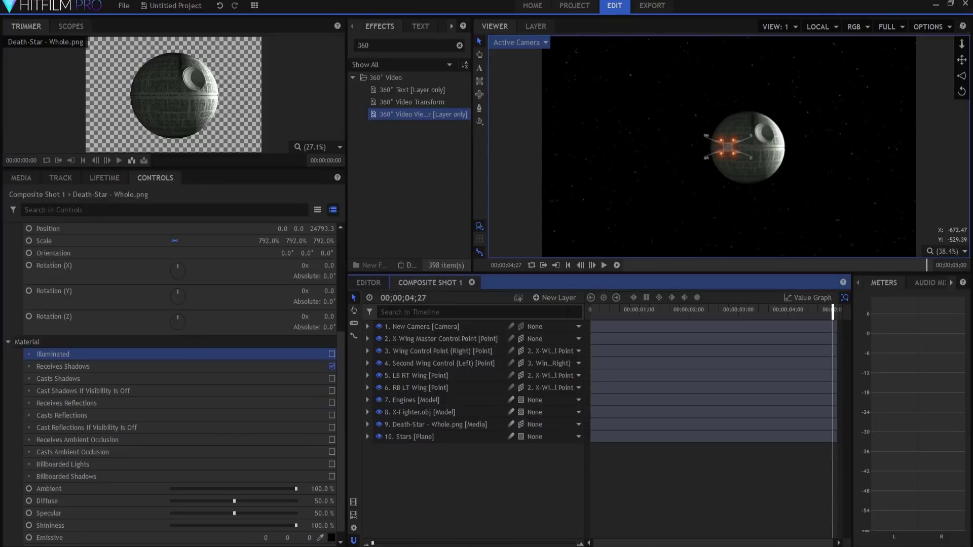
- Move the playhead to 00;00;02;15, where the X-Wing passes close to the camera
{"action": "left_click_drag", "start_coordinate": [721, 308], "coordinate": [709, 315]}
{"action": "key", "text": "Right"}
{"action": "key", "text": "Right"}
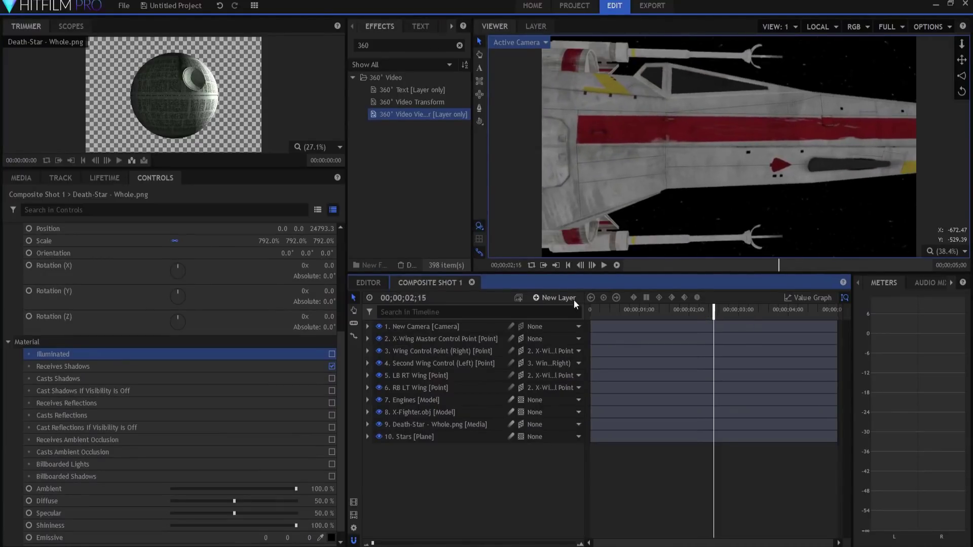
- Add a light at position -132, 400, -33 and parent it to the X-Wing Master Control Point
{"action": "left_click", "coordinate": [574, 300]}
{"action": "left_click", "coordinate": [555, 372]}
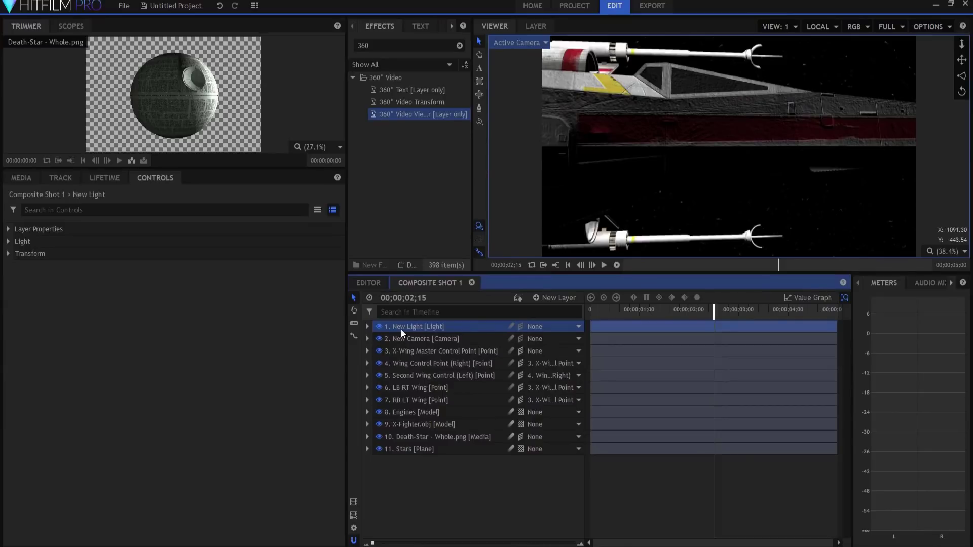
{"action": "left_click", "coordinate": [367, 327]}
{"action": "left_click", "coordinate": [375, 351]}
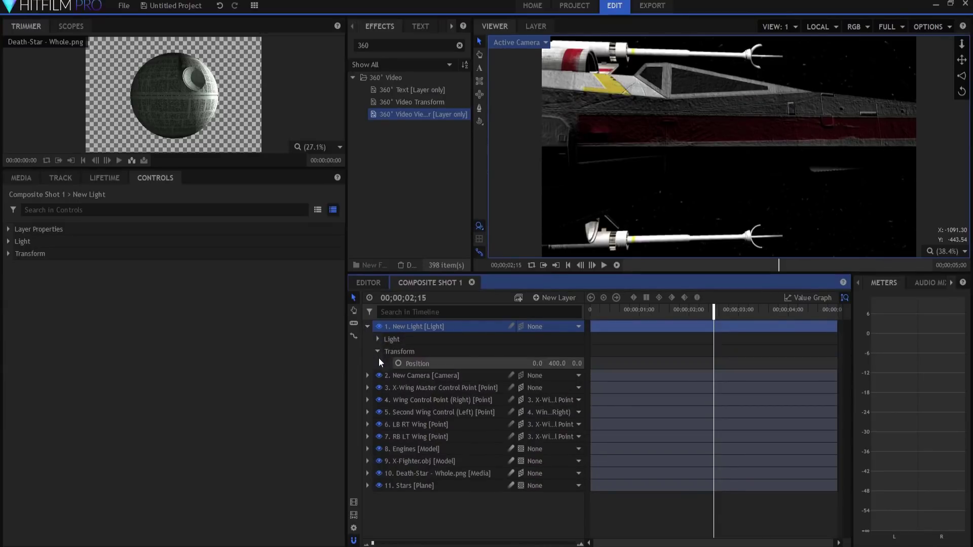
{"action": "left_click_drag", "start_coordinate": [537, 363], "coordinate": [485, 363]}
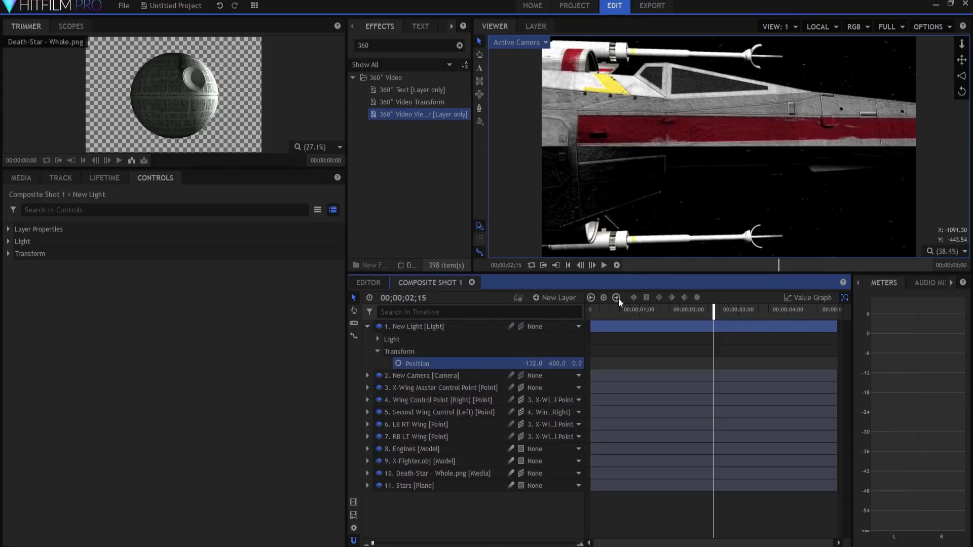
{"action": "left_click", "coordinate": [543, 327]}
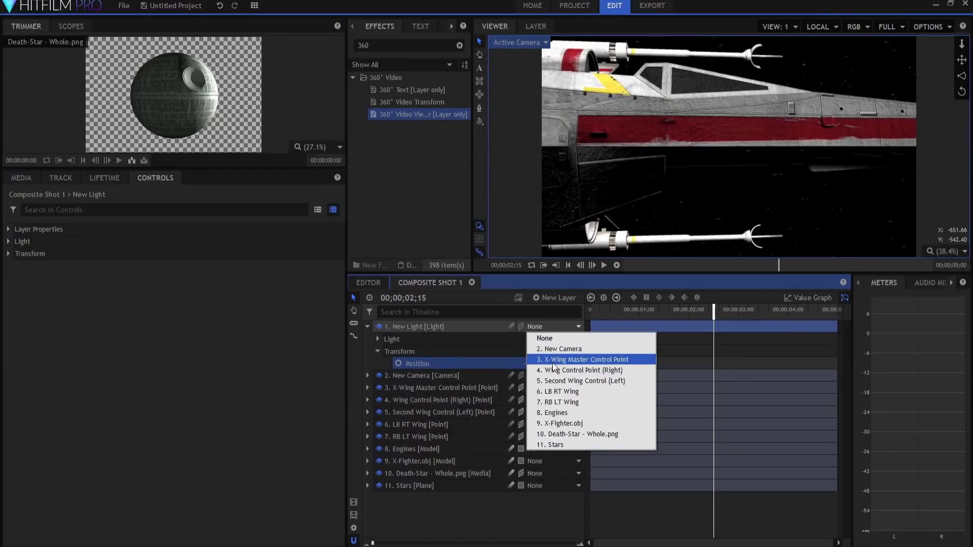
{"action": "left_click", "coordinate": [553, 360]}
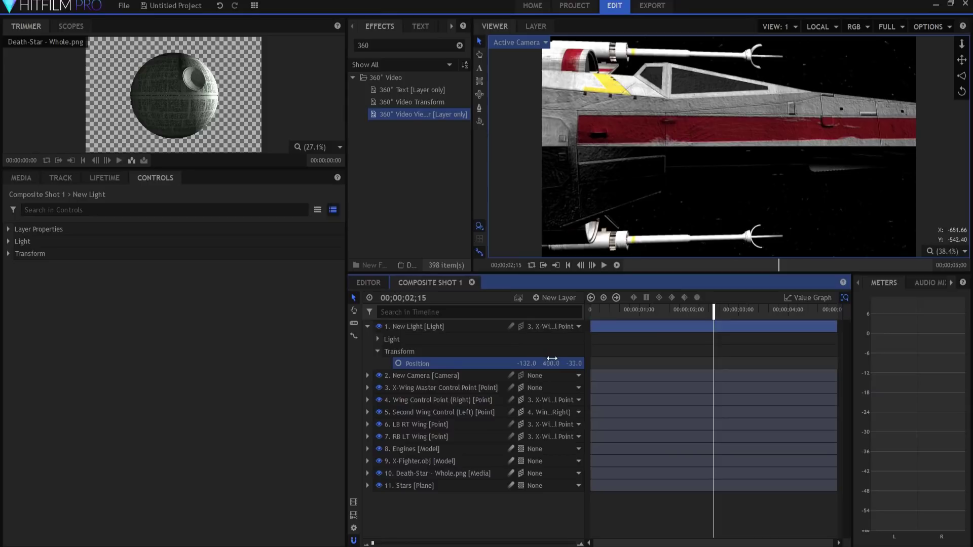
- Play the animation from the start to review the new lighting, and check the engines and Death Star around 00;00;02;26
{"action": "left_click", "coordinate": [567, 265]}
{"action": "left_click", "coordinate": [461, 513]}
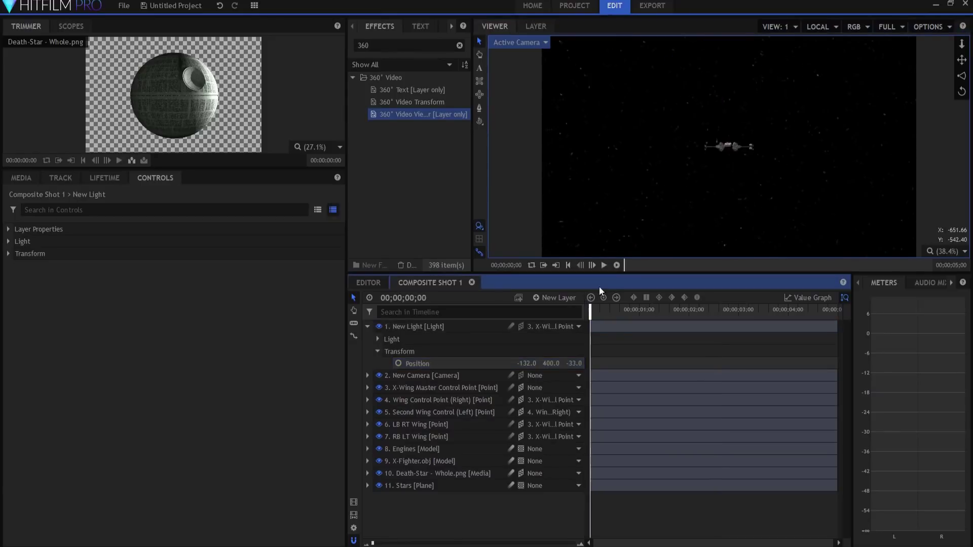
{"action": "left_click", "coordinate": [604, 265]}
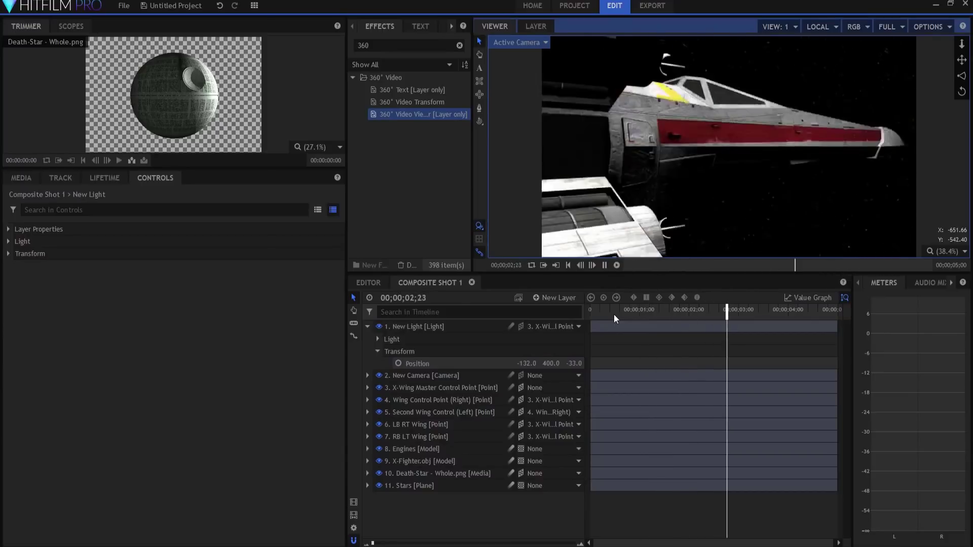
{"action": "left_click", "coordinate": [739, 314]}
{"action": "left_click_drag", "start_coordinate": [739, 314], "coordinate": [728, 314]}
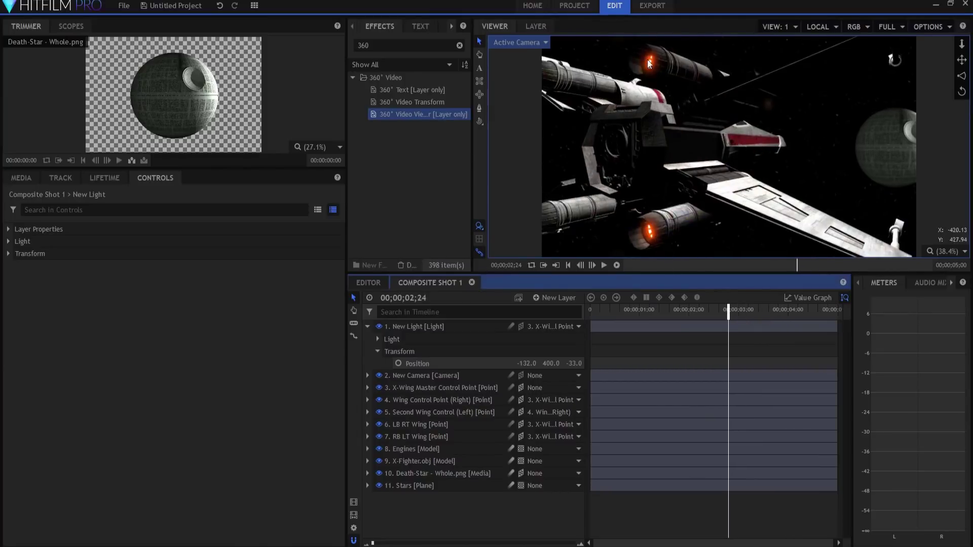
{"action": "mouse_move", "coordinate": [728, 313]}
{"action": "left_mouse_down"}
{"action": "mouse_move", "coordinate": [715, 315]}
{"action": "mouse_move", "coordinate": [732, 313]}
{"action": "left_mouse_up"}
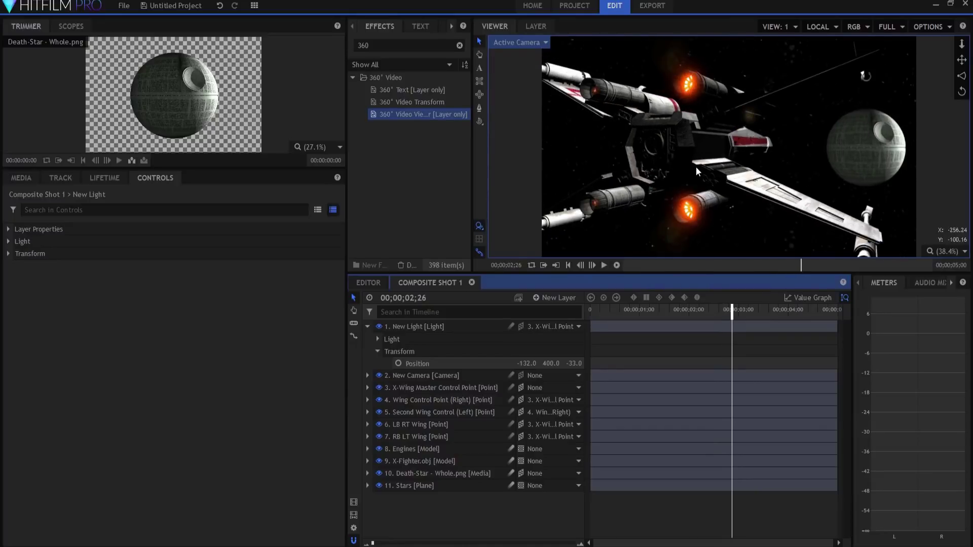
- Step backward frame by frame to 00;00;01;24 to examine how the light falls on the X-Wing during the flyby
{"action": "key", "text": "Left"}
{"action": "key", "text": "Left"}
{"action": "key", "text": "Left"}
{"action": "key", "text": "Left"}
{"action": "key", "text": "Left"}
{"action": "key", "text": "Left"}
{"action": "key", "text": "Left"}
{"action": "key", "text": "Left"}
{"action": "key", "text": "Left"}
{"action": "key", "text": "Left"}
{"action": "key", "text": "Left"}
{"action": "key", "text": "Left"}
{"action": "key", "text": "Left"}
{"action": "key", "text": "Left"}
{"action": "key", "text": "Left"}
{"action": "key", "text": "Left"}
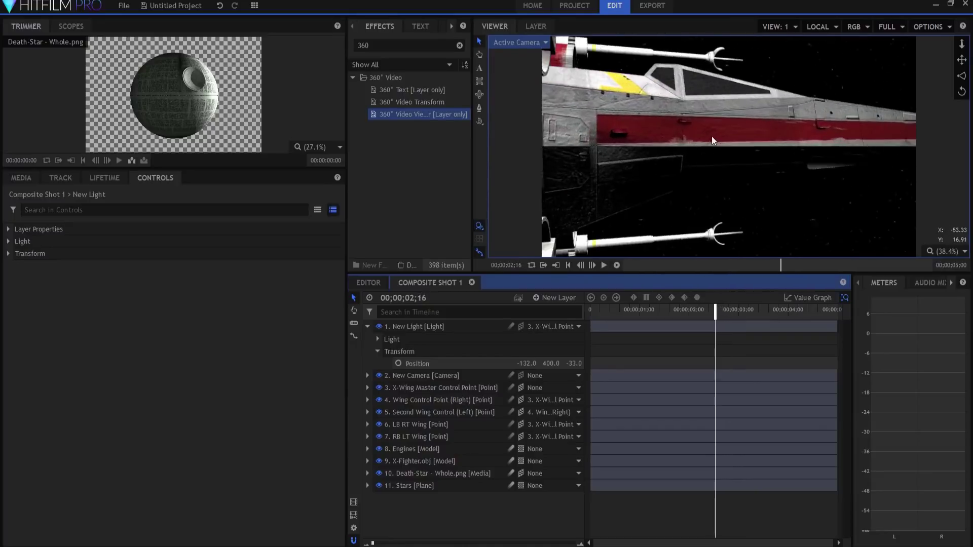
{"action": "key", "text": "Left"}
{"action": "key", "text": "Left"}
{"action": "key", "text": "Left"}
{"action": "key", "text": "Left"}
{"action": "key", "text": "Left"}
{"action": "key", "text": "Left"}
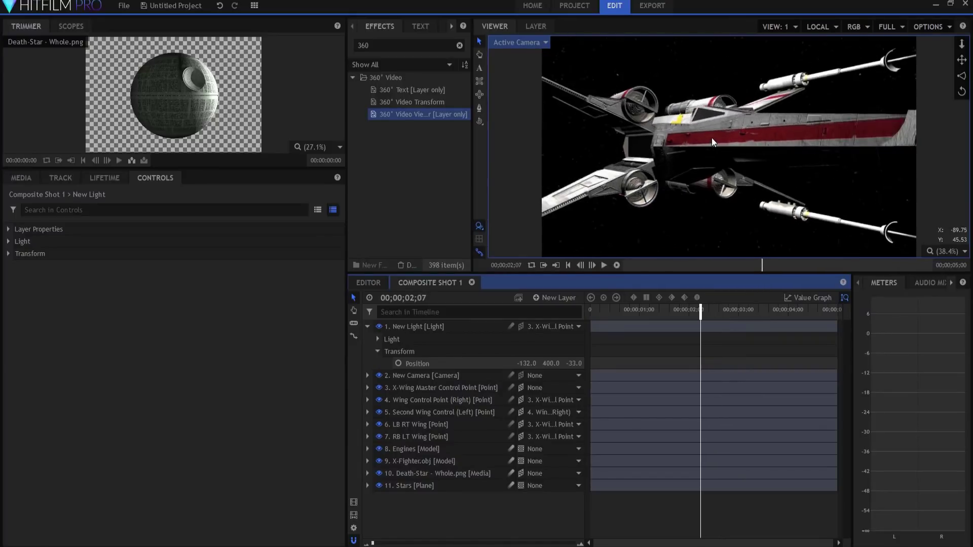
{"action": "key", "text": "Left"}
{"action": "key", "text": "Left"}
{"action": "key", "text": "Left"}
{"action": "key", "text": "Left"}
{"action": "key", "text": "Left"}
{"action": "key", "text": "Left"}
{"action": "key", "text": "Left"}
{"action": "key", "text": "Left"}
{"action": "key", "text": "Left"}
{"action": "key", "text": "Left"}
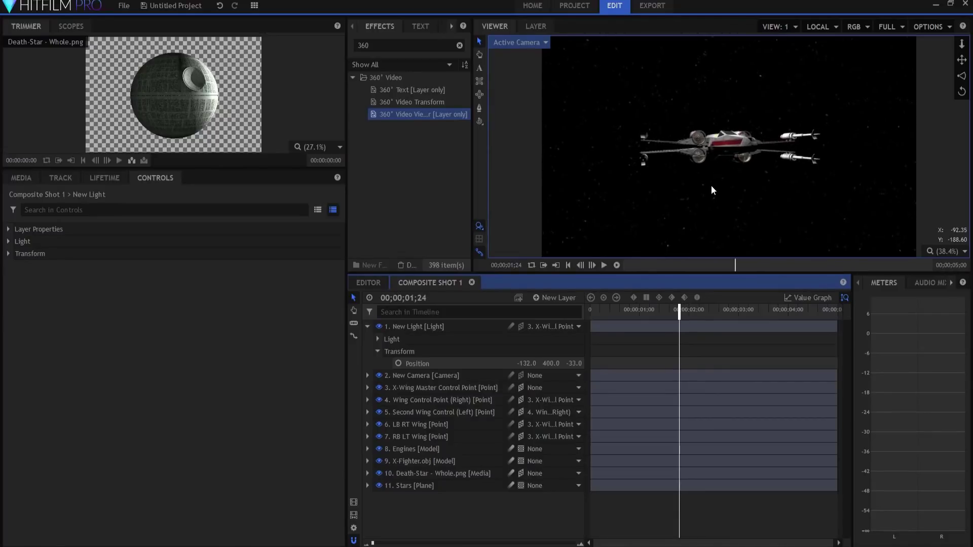
- Collapse the light layer's properties and begin saving Composite Shot 1 from the project media as a separate file
{"action": "left_click", "coordinate": [367, 328]}
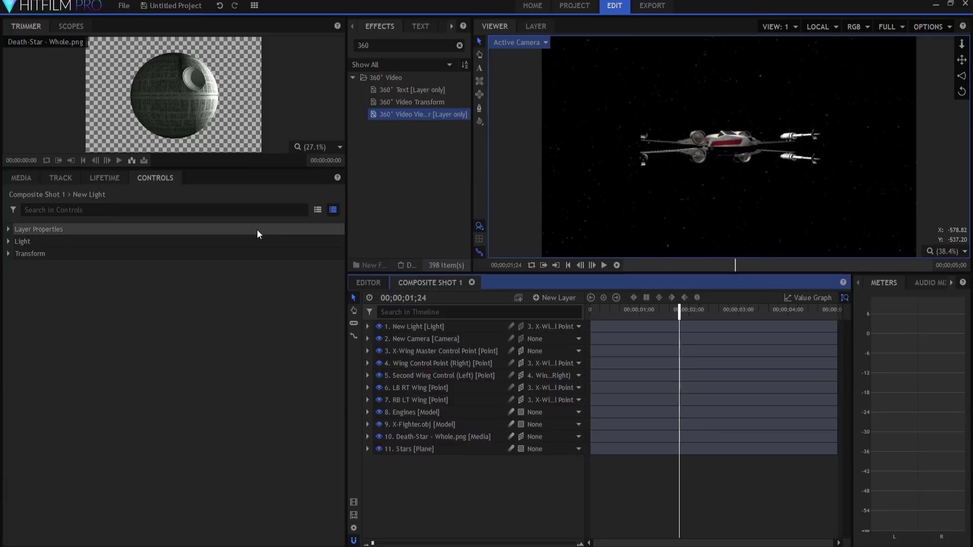
{"action": "left_click", "coordinate": [20, 175]}
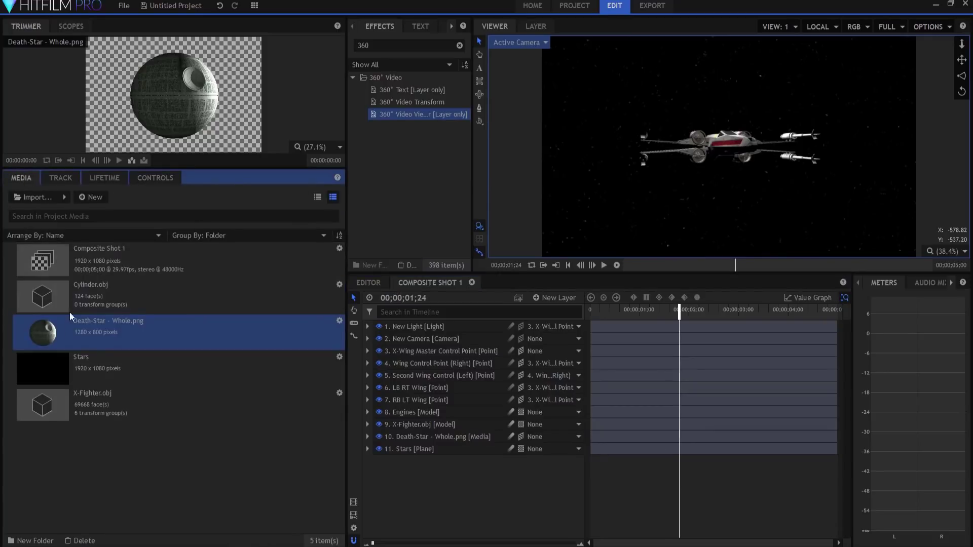
{"action": "right_click", "coordinate": [87, 263]}
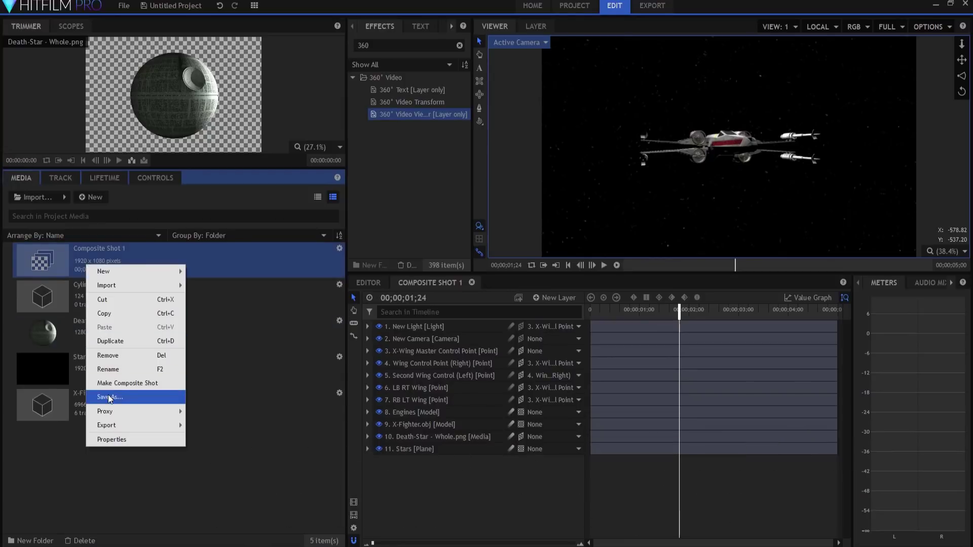